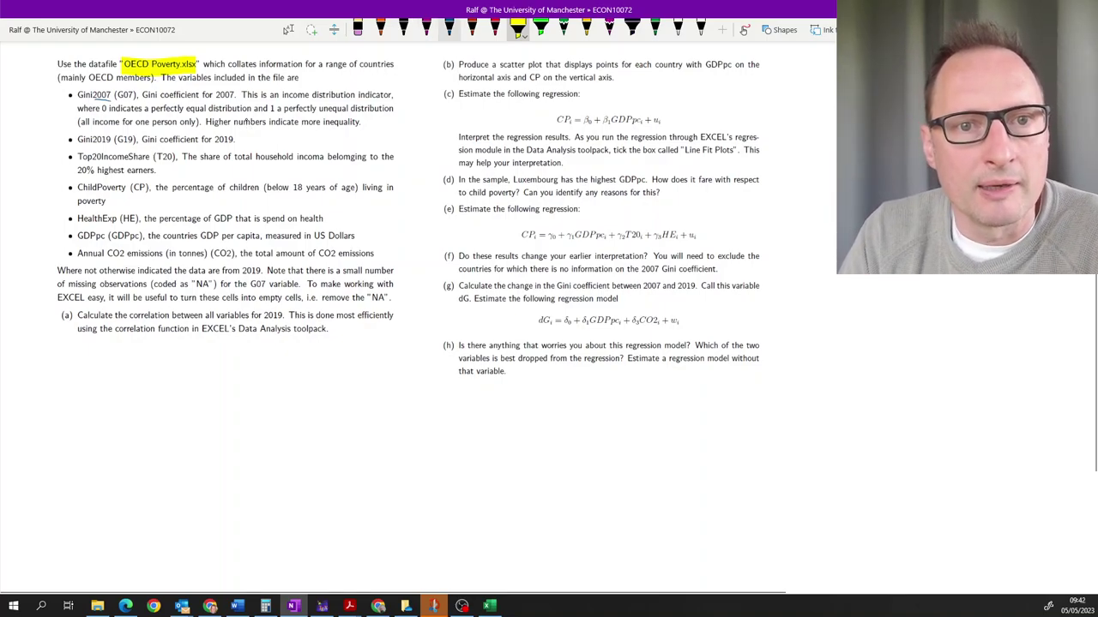
- Switch OneNote's ink from the yellow highlighter to the dark pen and bring up the Excel workbook
click(449, 29)
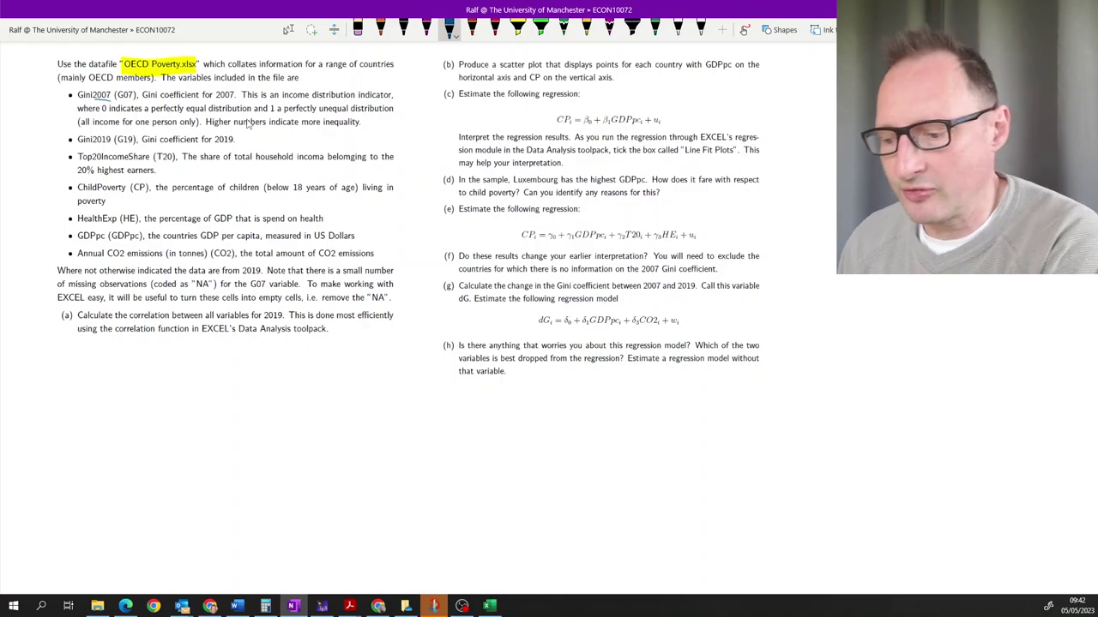
key(alt+Tab)
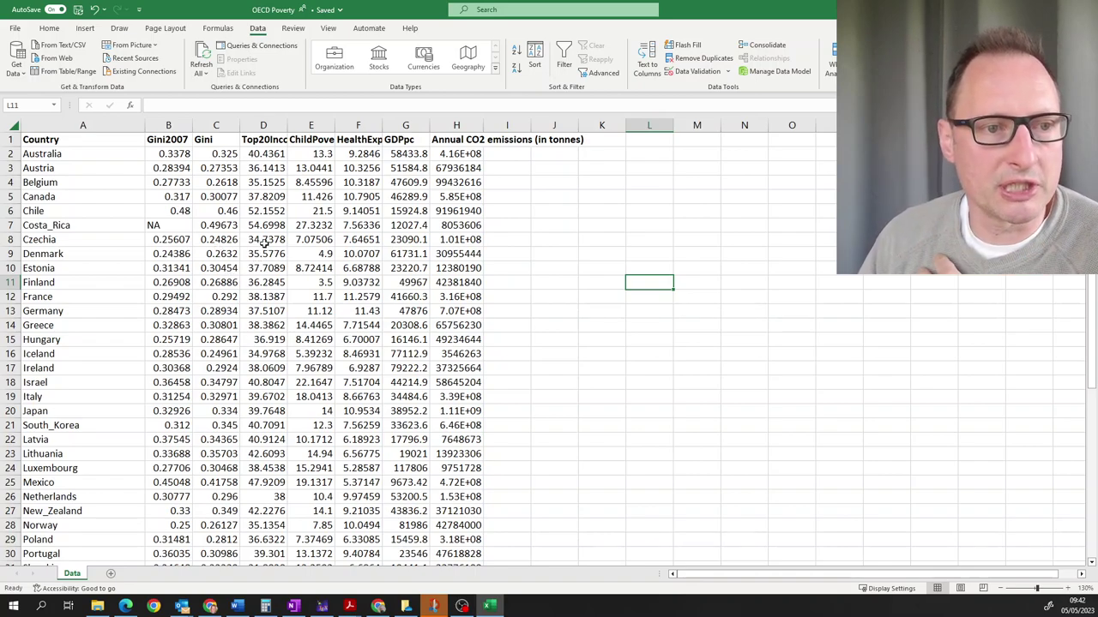
- Point out the Gini2007 and Gini headings, Australia and Czechia, and the Gini-to-CO2 variable headings
click(176, 139)
click(202, 138)
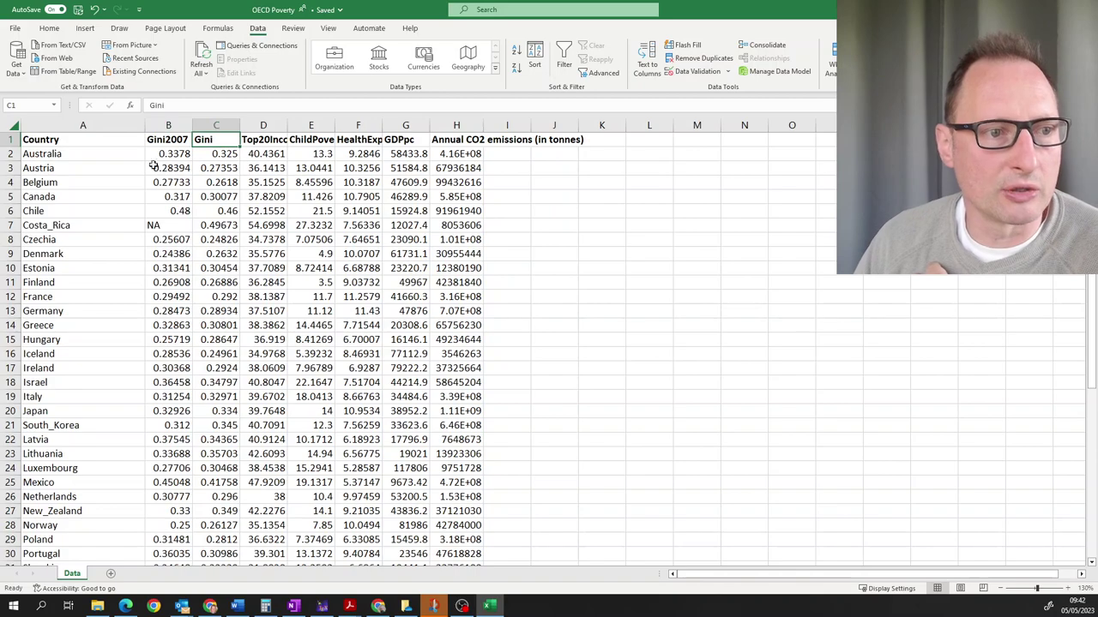
click(86, 155)
click(81, 238)
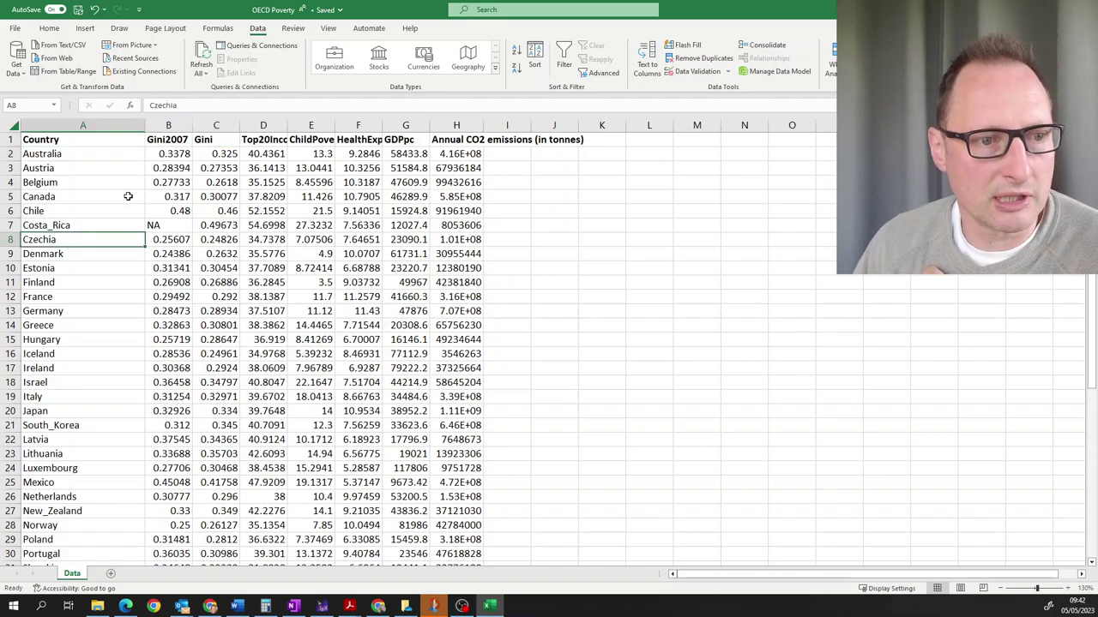
click(173, 143)
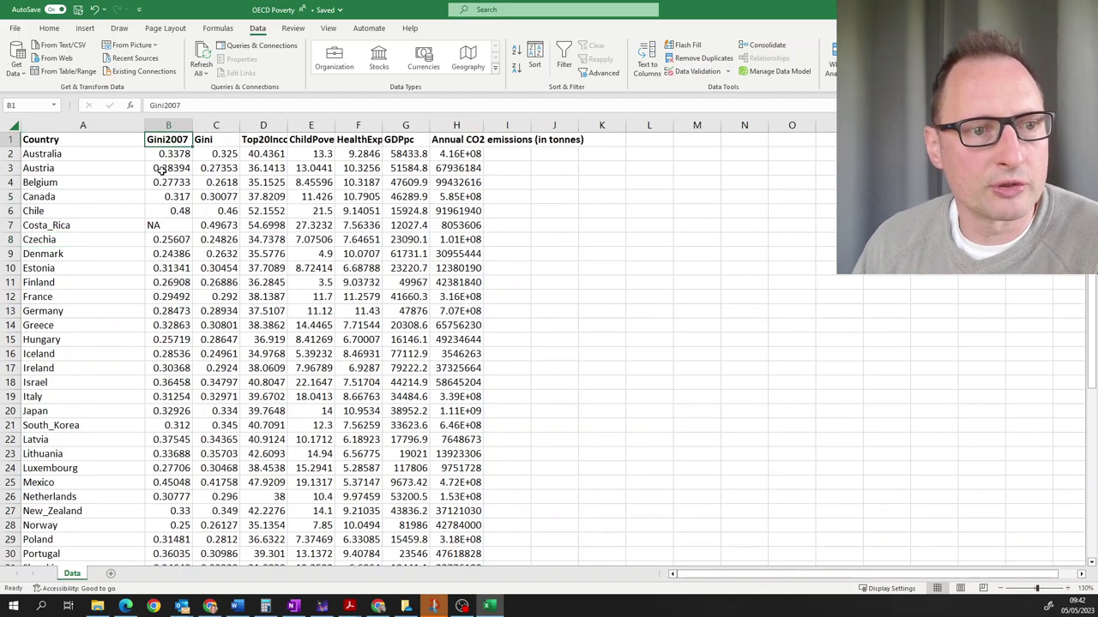
drag(216, 142, 480, 144)
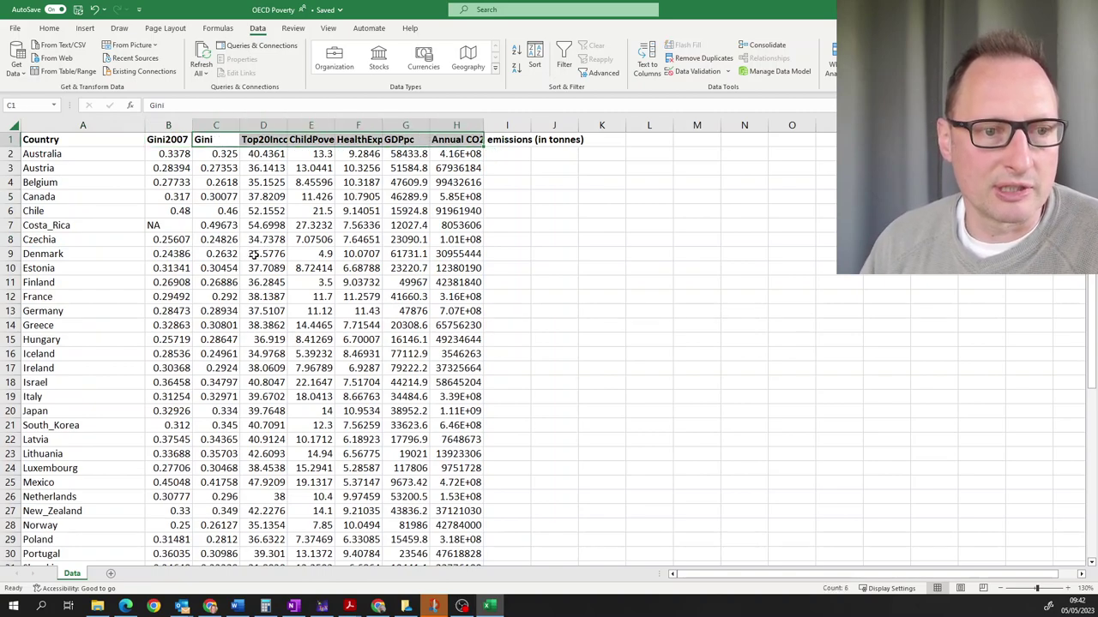
click(255, 254)
- Show Belgium's Gini value and Ireland's Top20IncomeShare and ChildPoverty values with their full headings
click(209, 183)
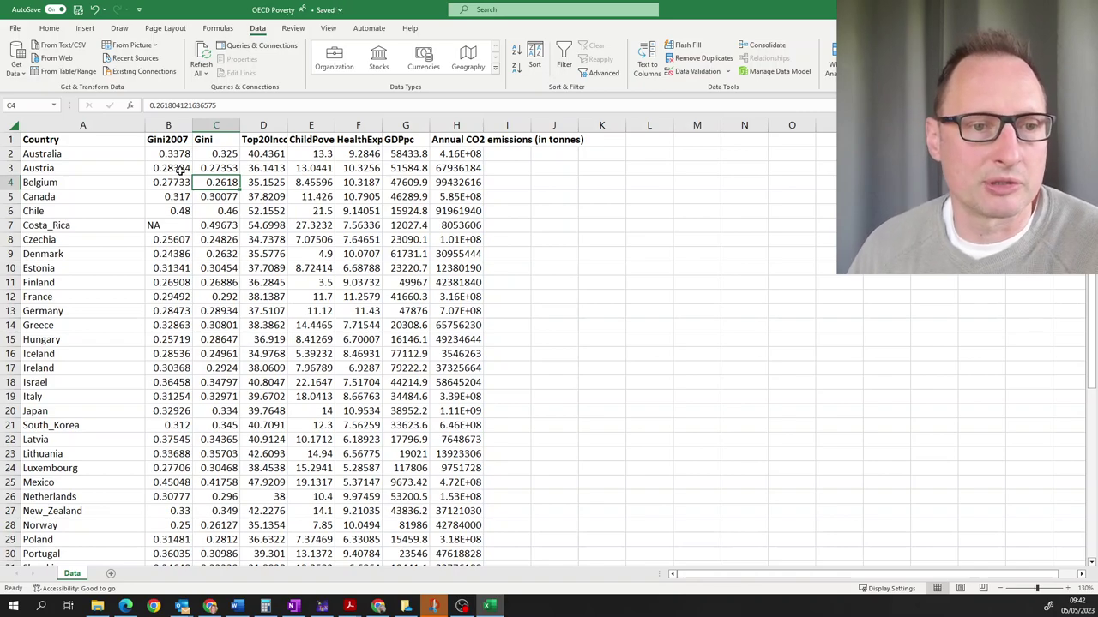
click(277, 138)
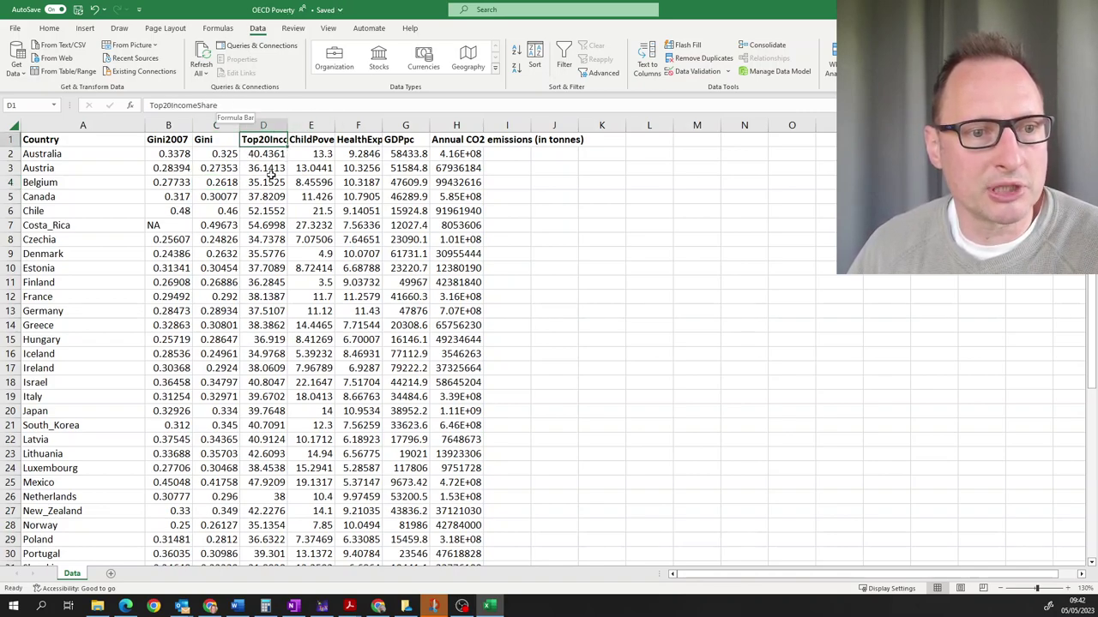
click(259, 370)
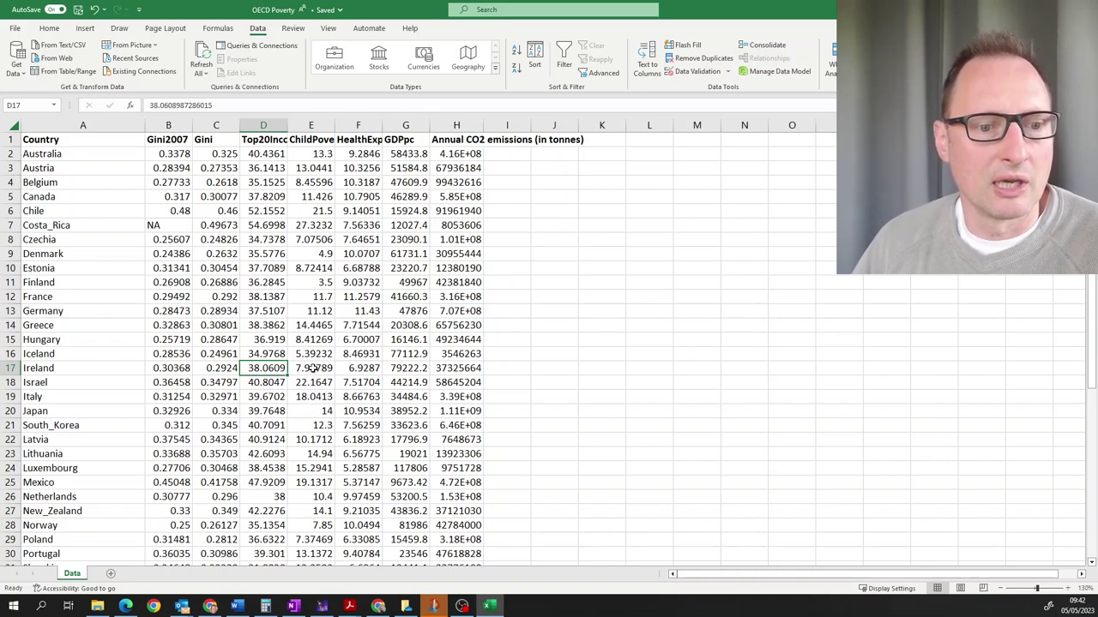
click(312, 368)
click(330, 141)
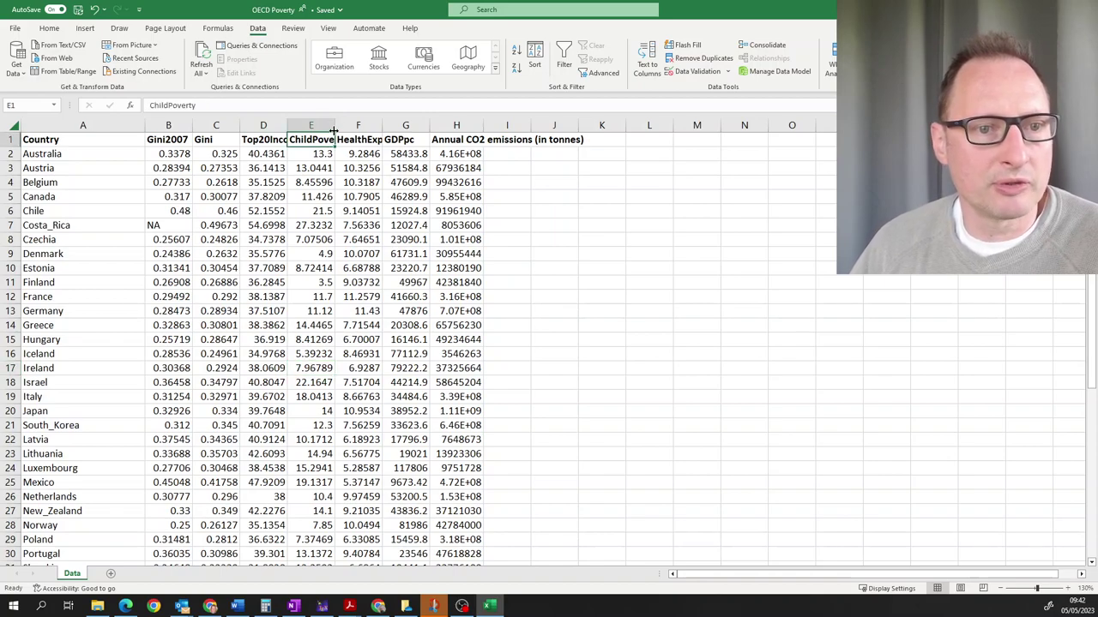
click(292, 606)
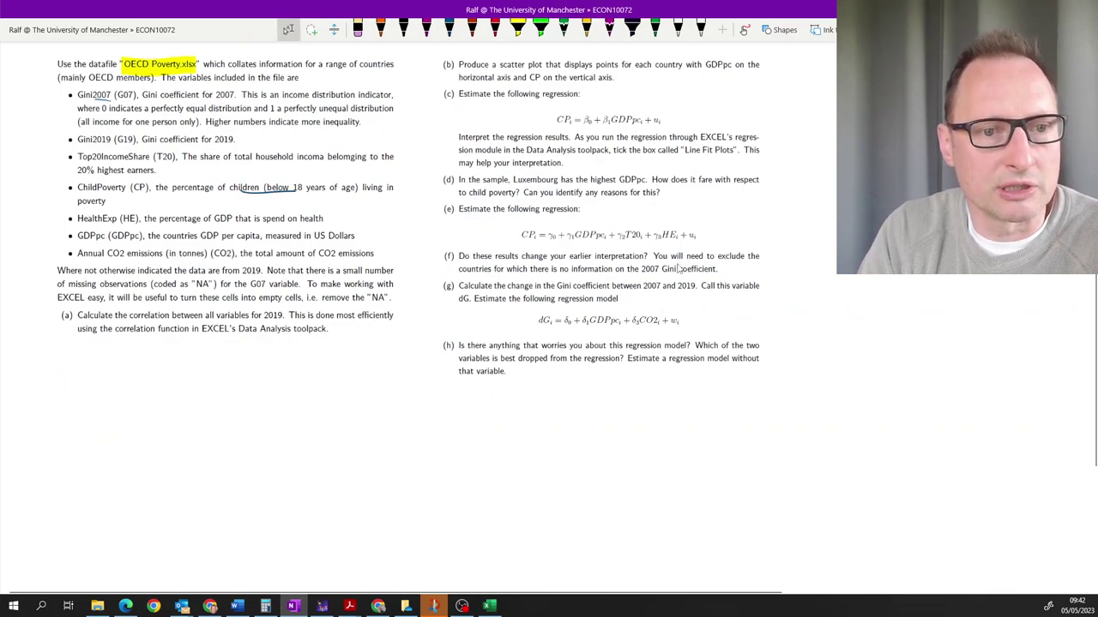
- Underline in black ink the child poverty description, HealthExp's percentage of GDP, and part (a)'s Data Analysis toolpack
drag(348, 189, 396, 192)
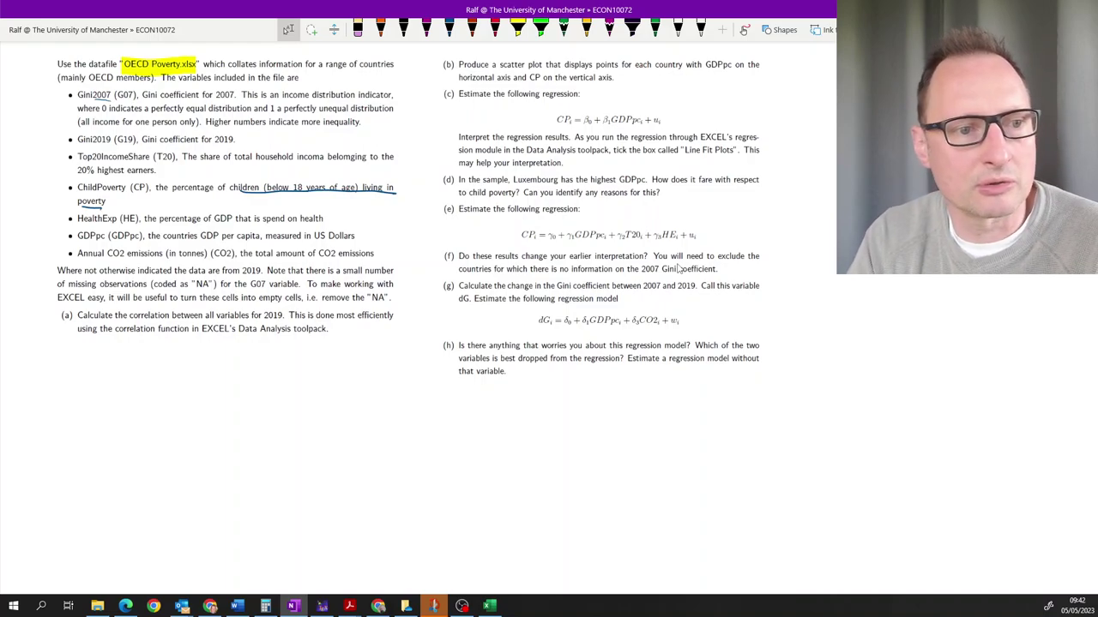
click(449, 29)
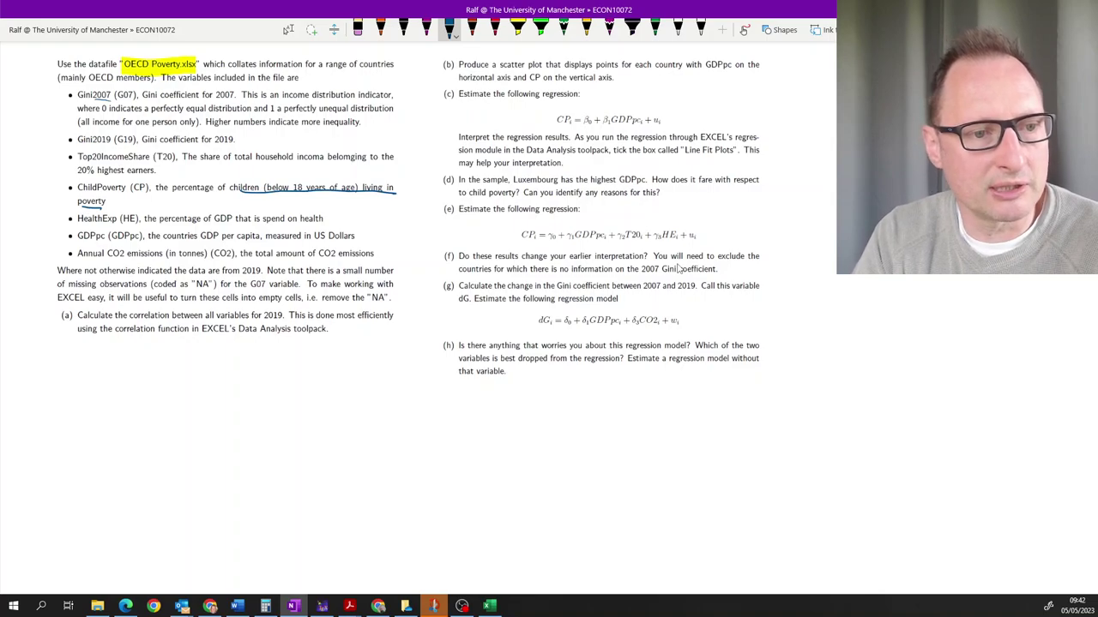
drag(170, 223, 214, 223)
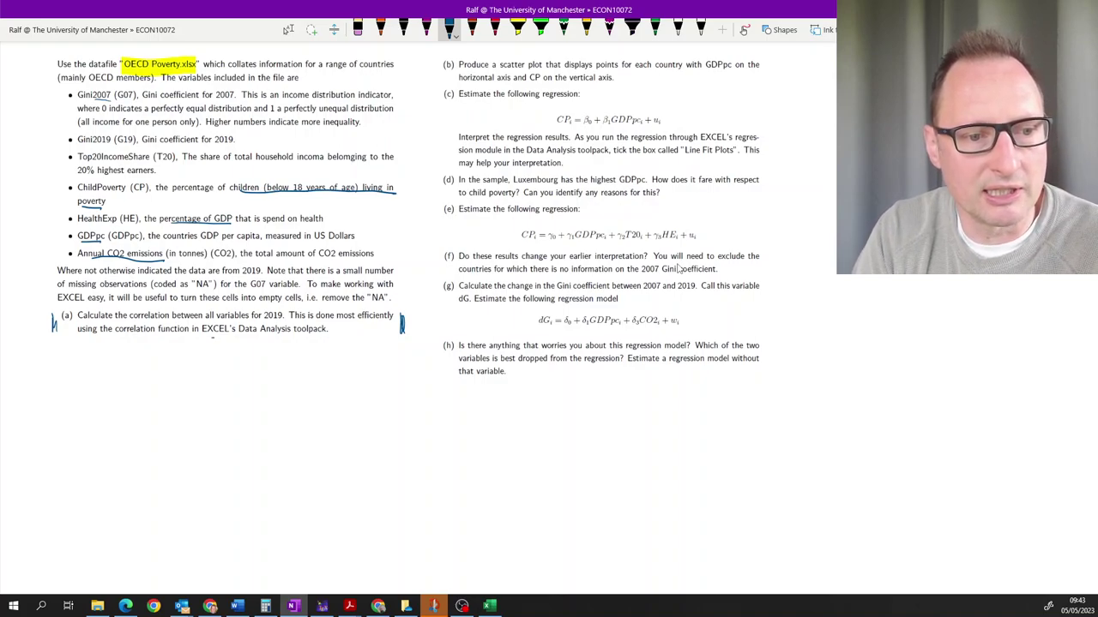
drag(269, 339, 304, 341)
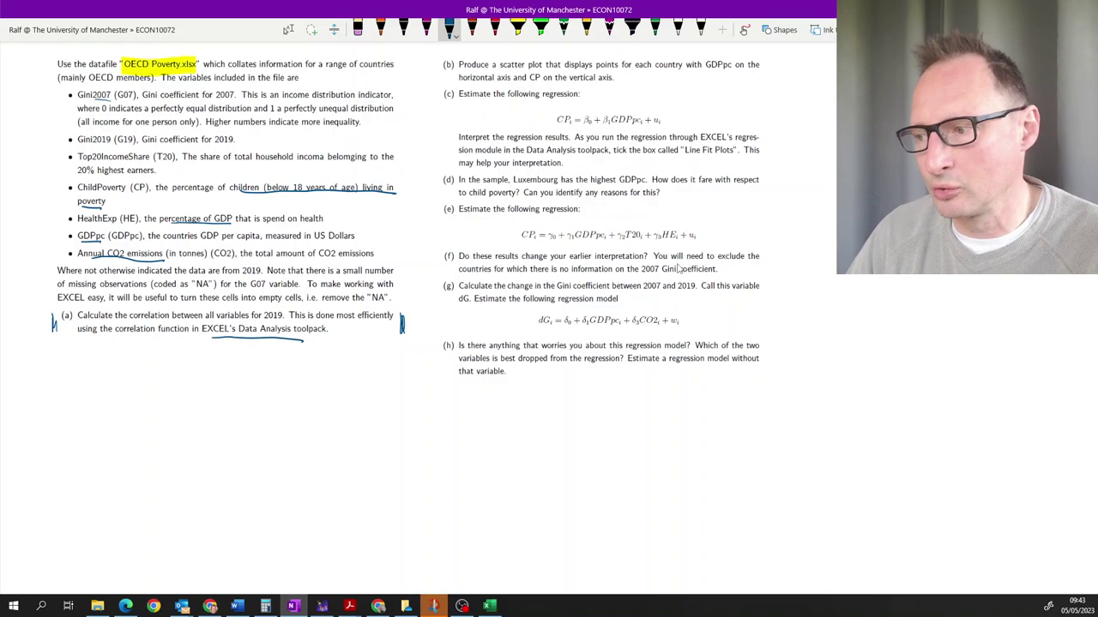
key(alt+Tab)
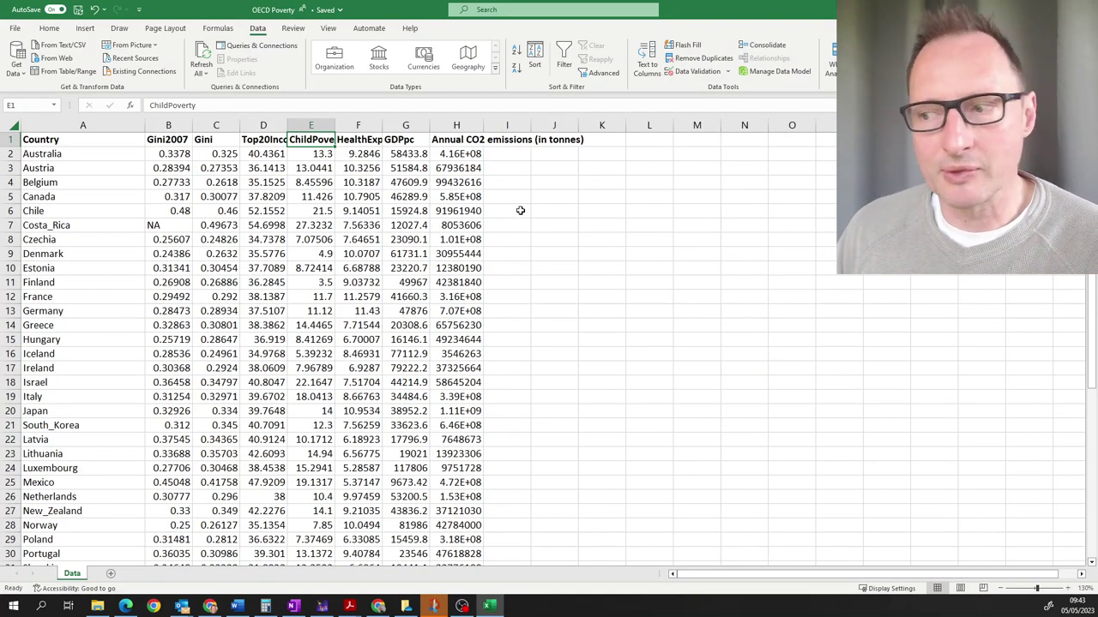
- Copy the entire Data worksheet
click(227, 272)
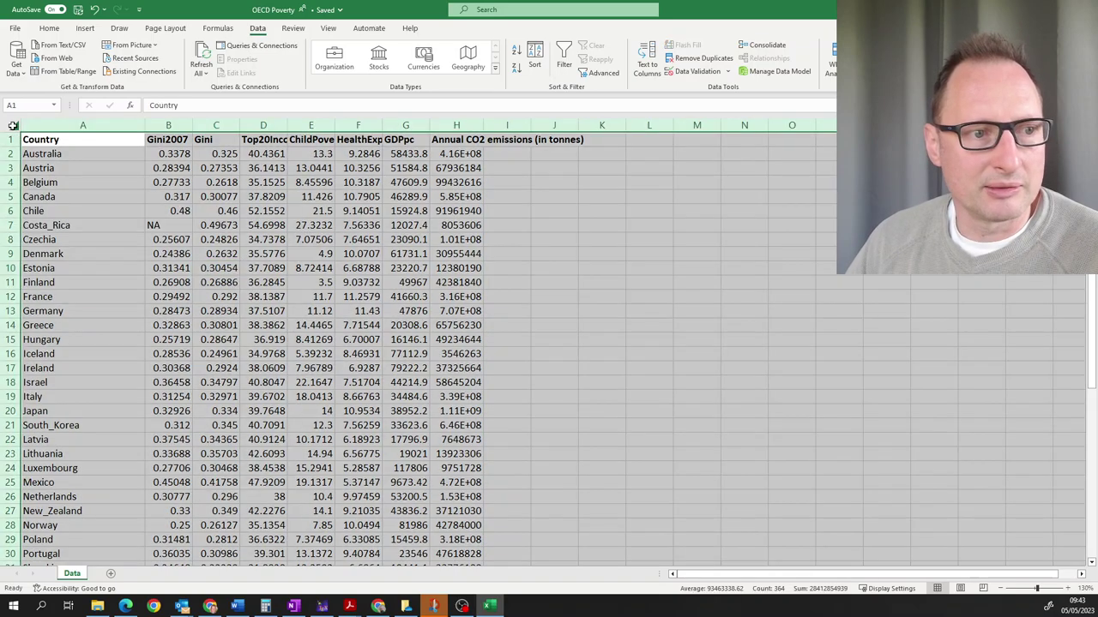
click(14, 129)
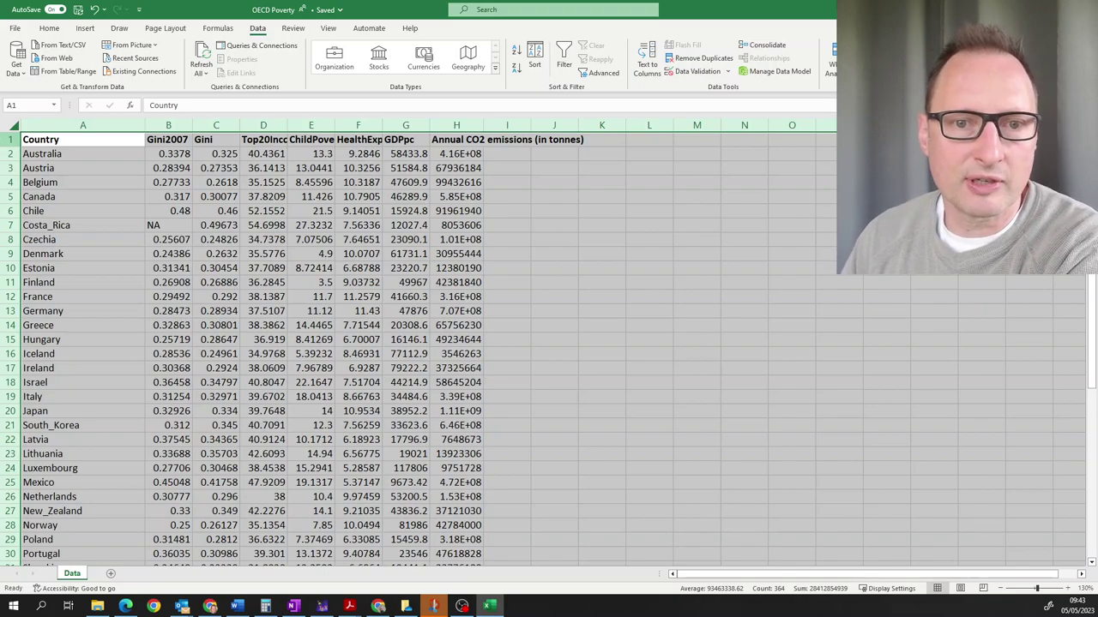
key(ctrl+c)
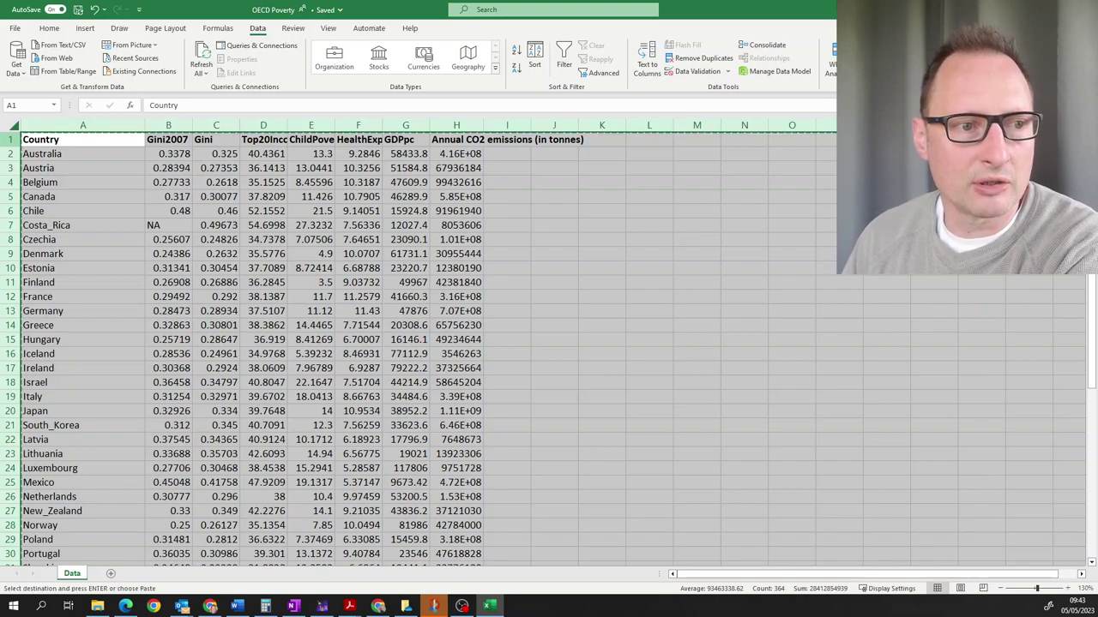
- Add a new sheet named 'working' and paste the copied data into it
click(110, 574)
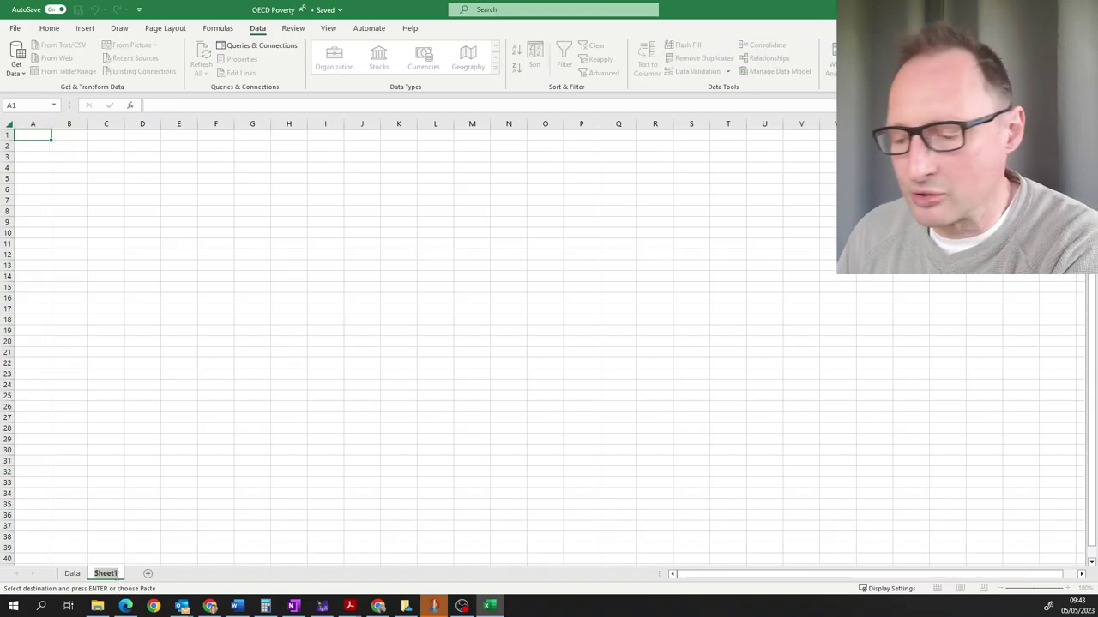
text(working)
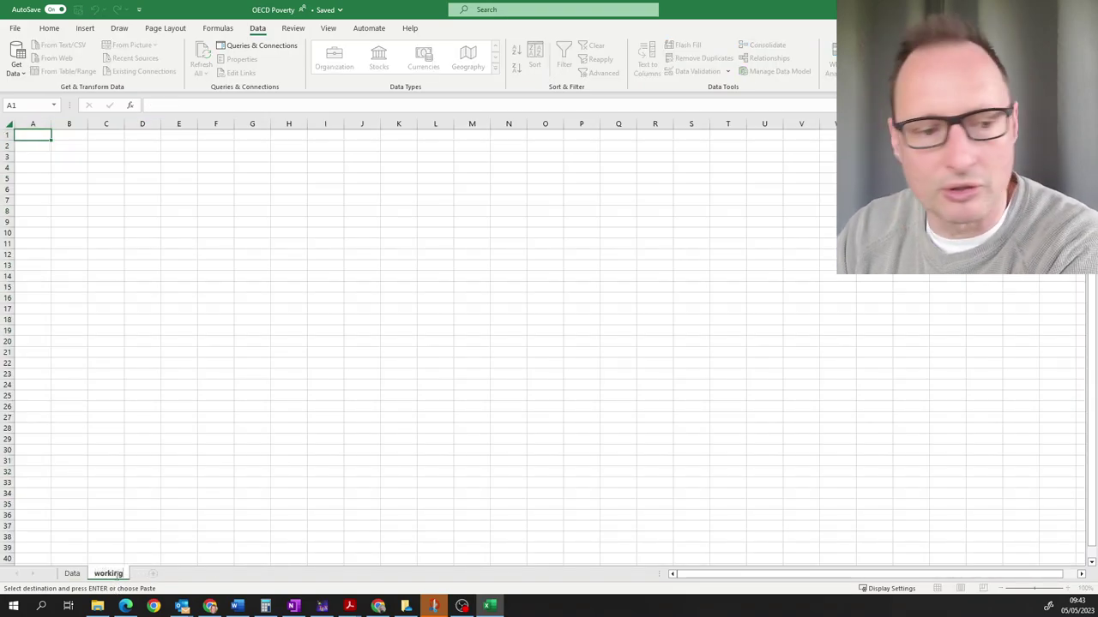
key(Return)
key(ctrl+v)
- Compare working with the Data sheet, checking Estonia's Gini in C10 and Greece's Gini2007 in B14
click(229, 461)
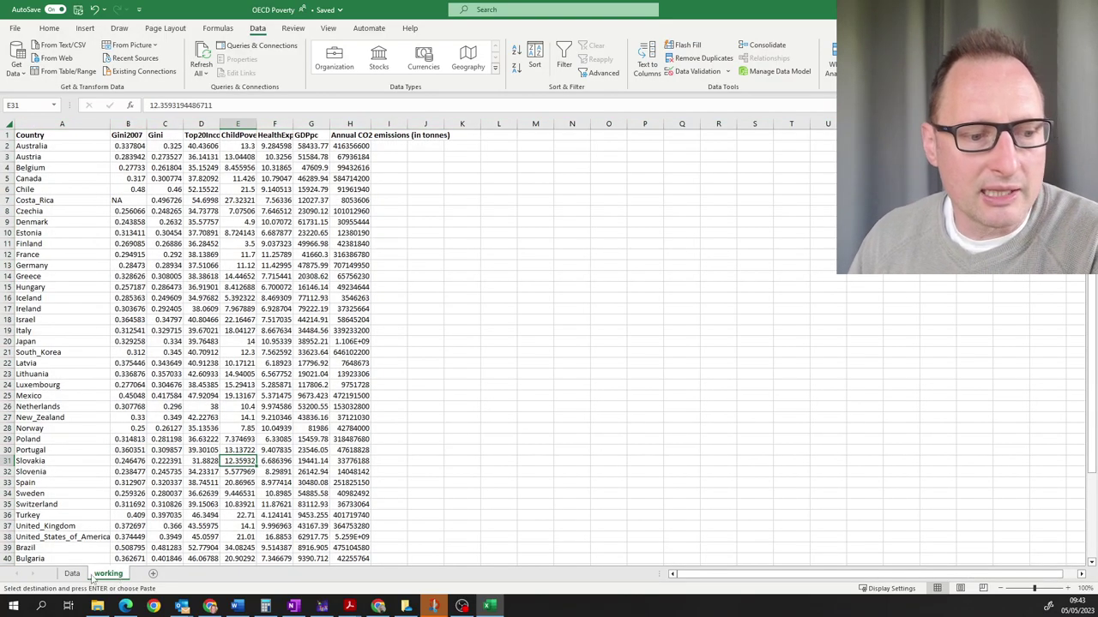
click(72, 573)
click(108, 573)
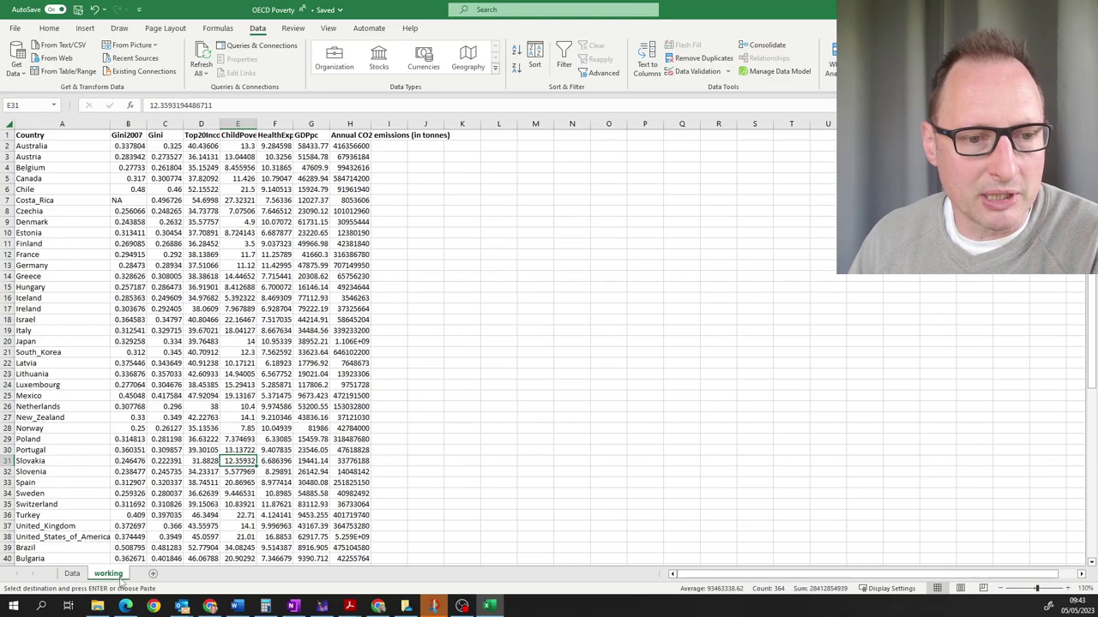
scroll(613, 447, up, 4)
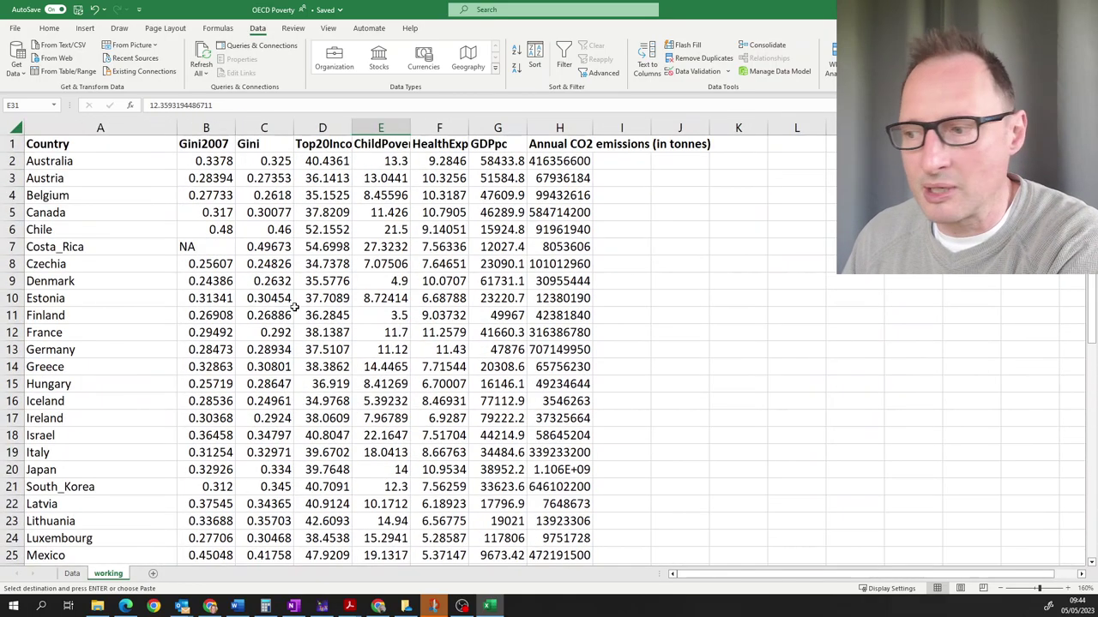
click(290, 300)
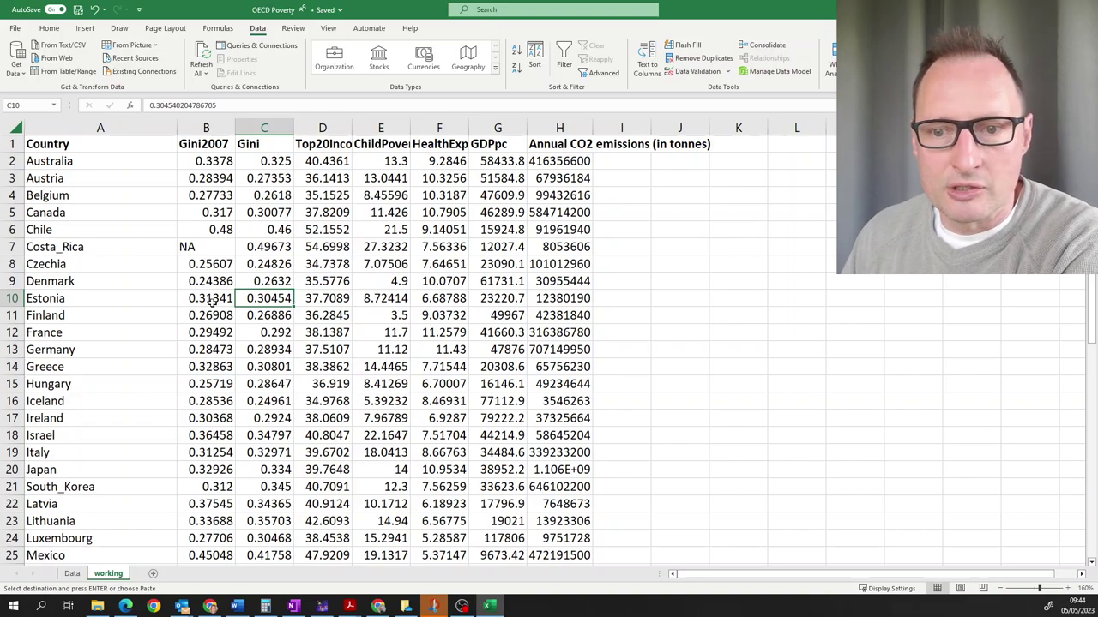
scroll(211, 300, down, 2)
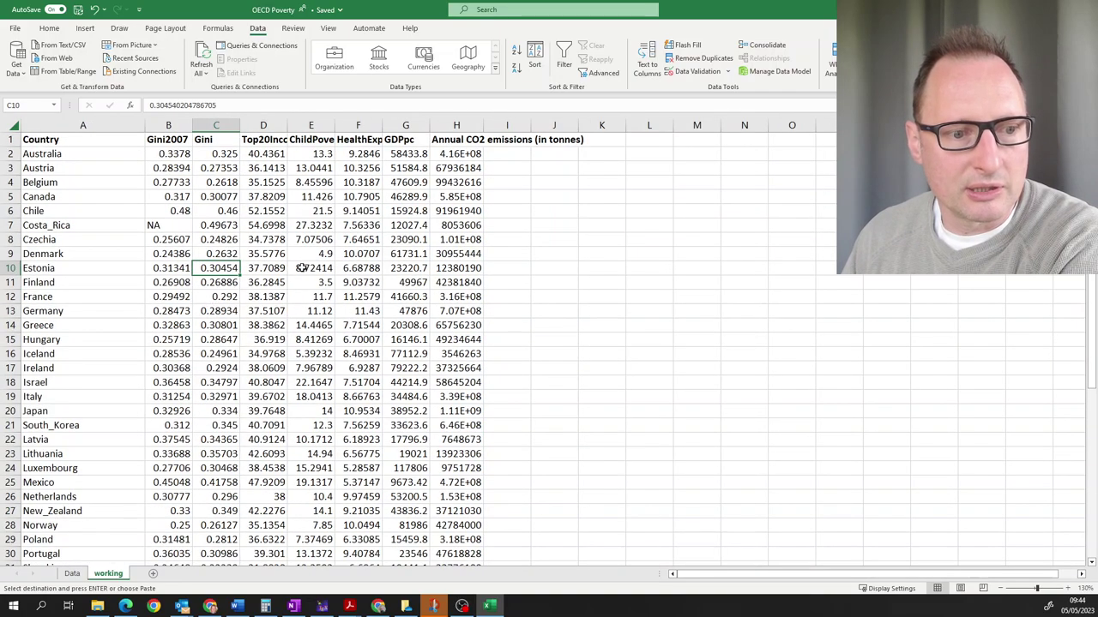
click(166, 326)
scroll(166, 325, down, 4)
scroll(257, 283, up, 4)
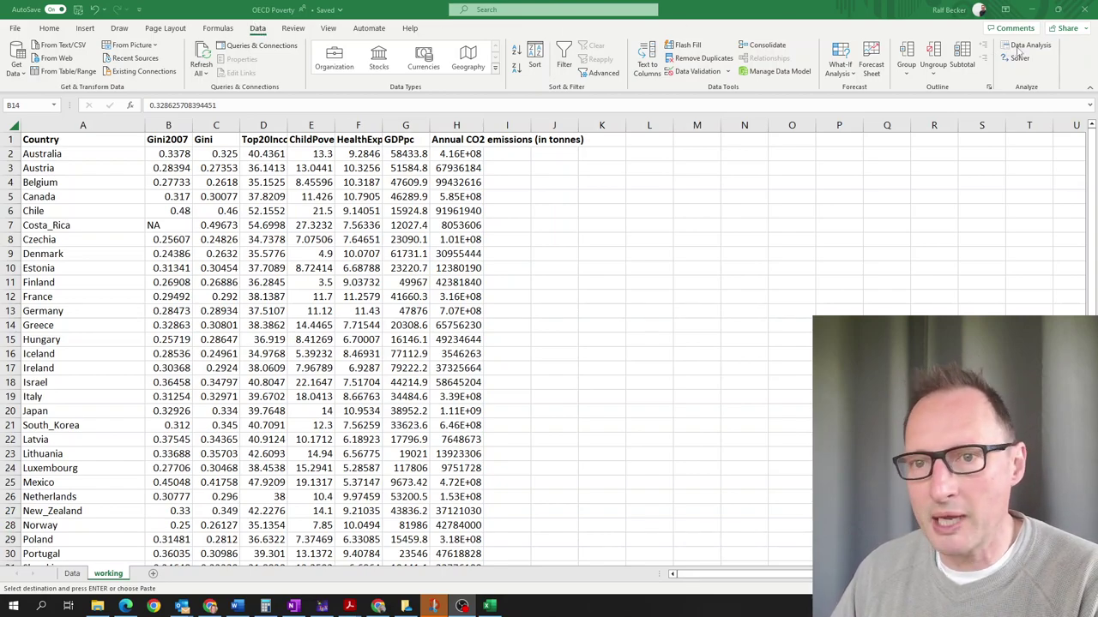
- Tick Analysis ToolPak in the Excel Add-ins list reached from Excel Options > Add-ins
click(16, 28)
key(Escape)
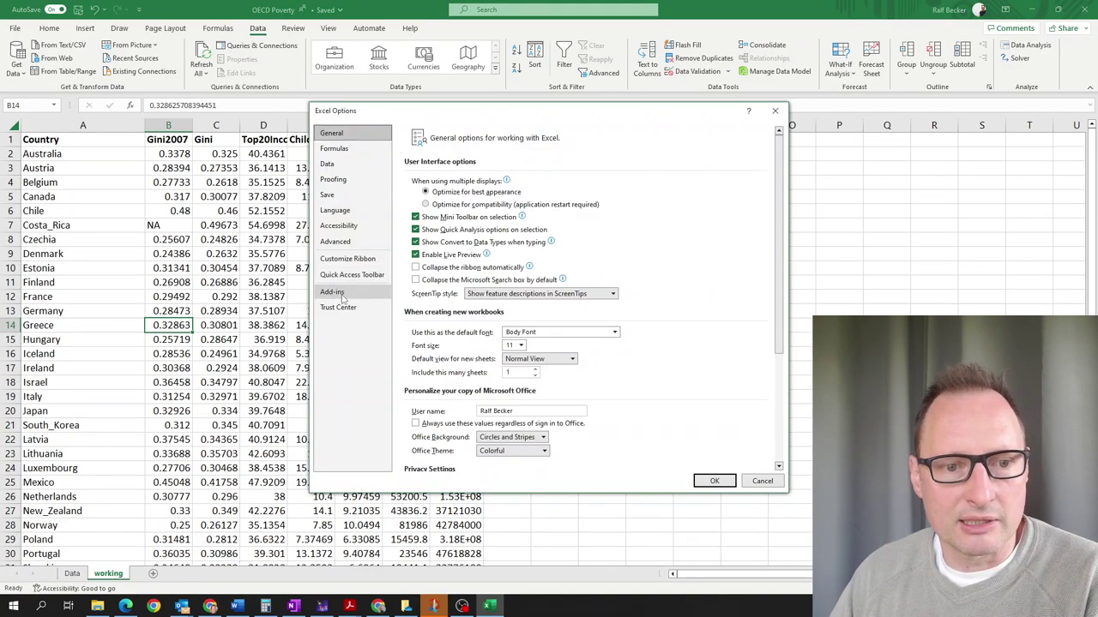
click(342, 294)
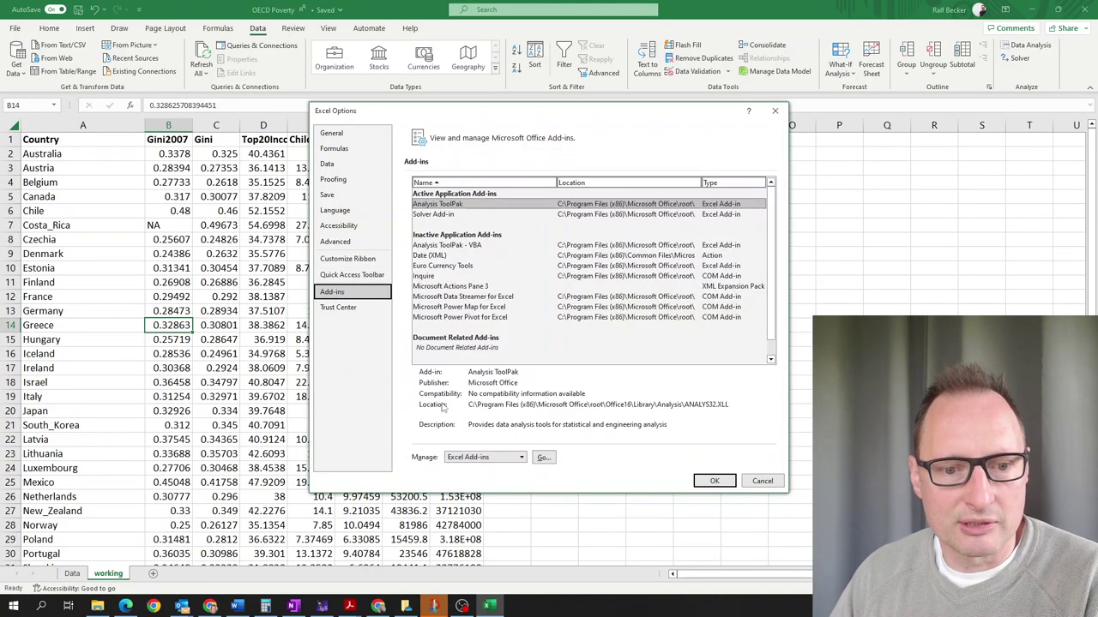
click(512, 461)
click(498, 469)
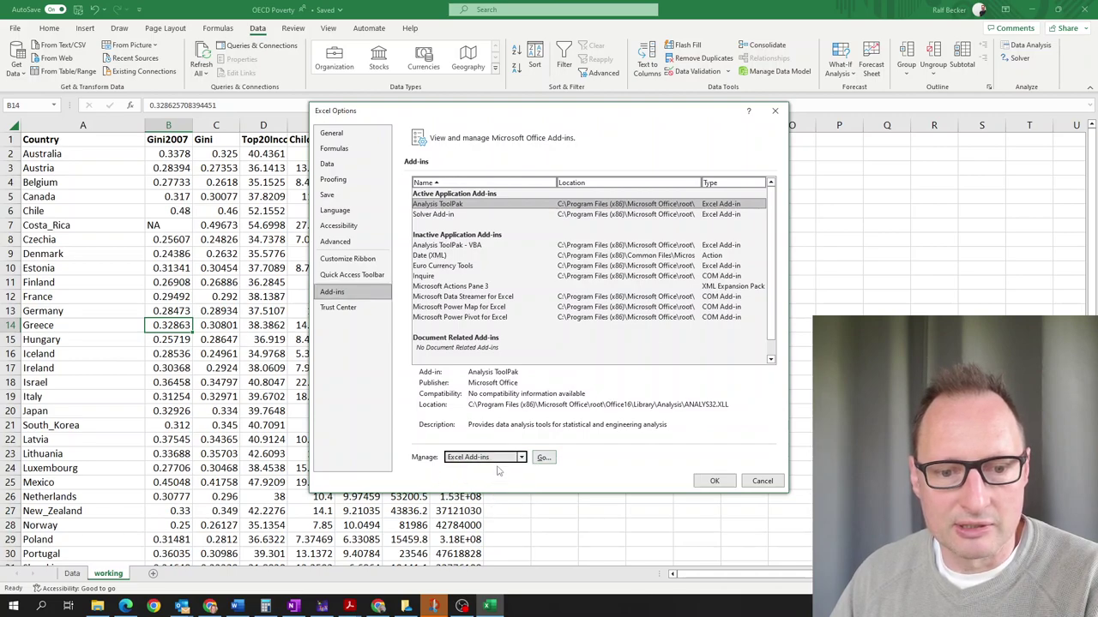
click(543, 459)
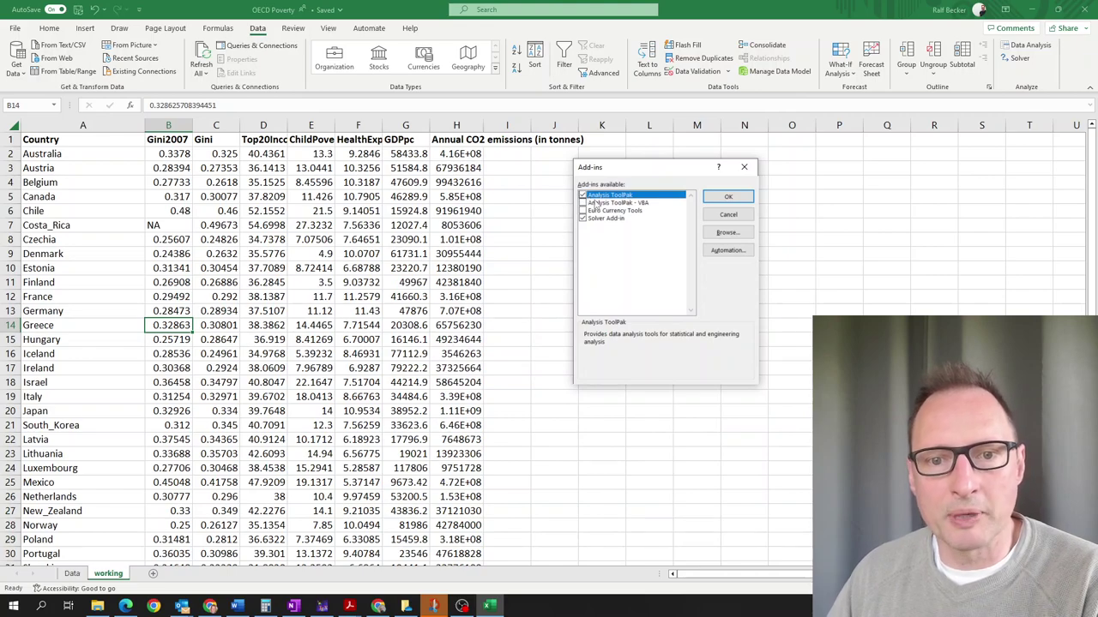
click(728, 197)
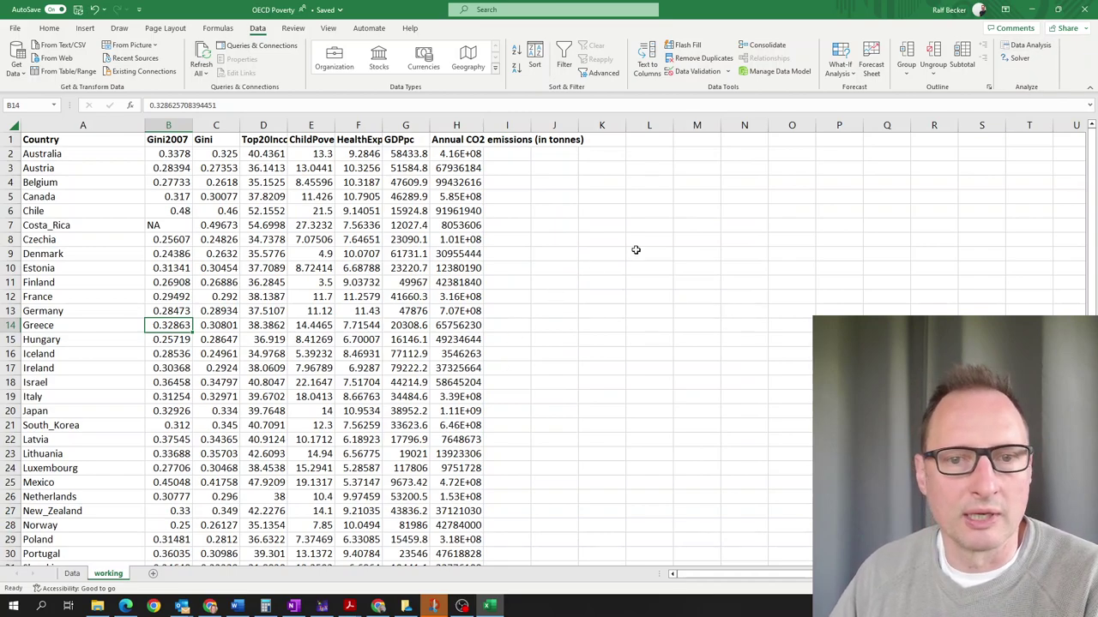
- Run a Correlation on columns B to H with first-row labels, output at J11
click(1026, 45)
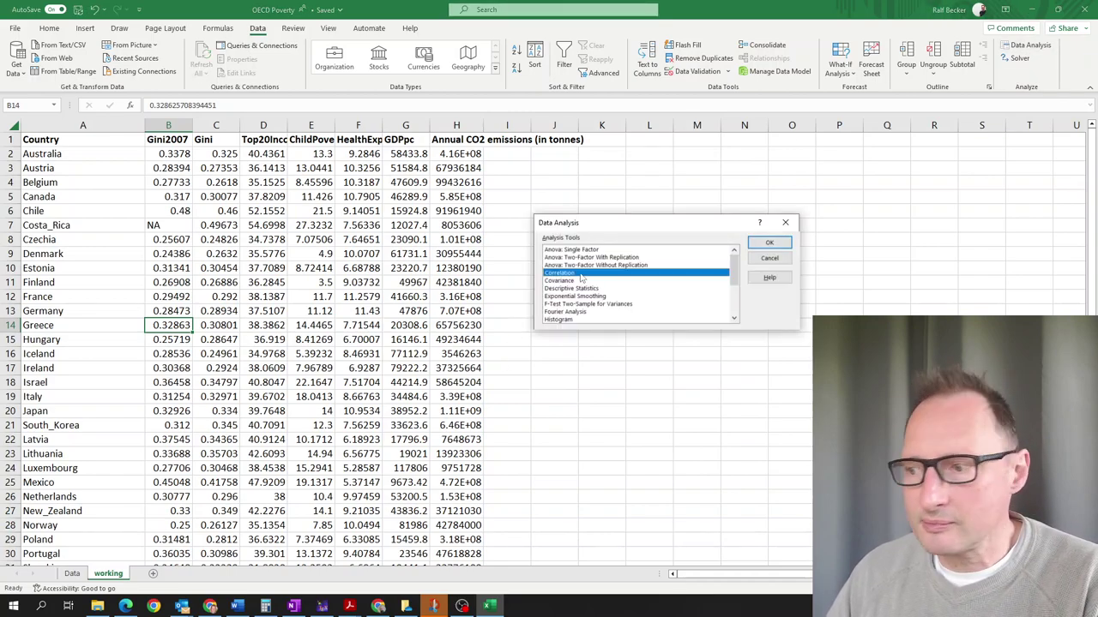
click(769, 243)
click(722, 236)
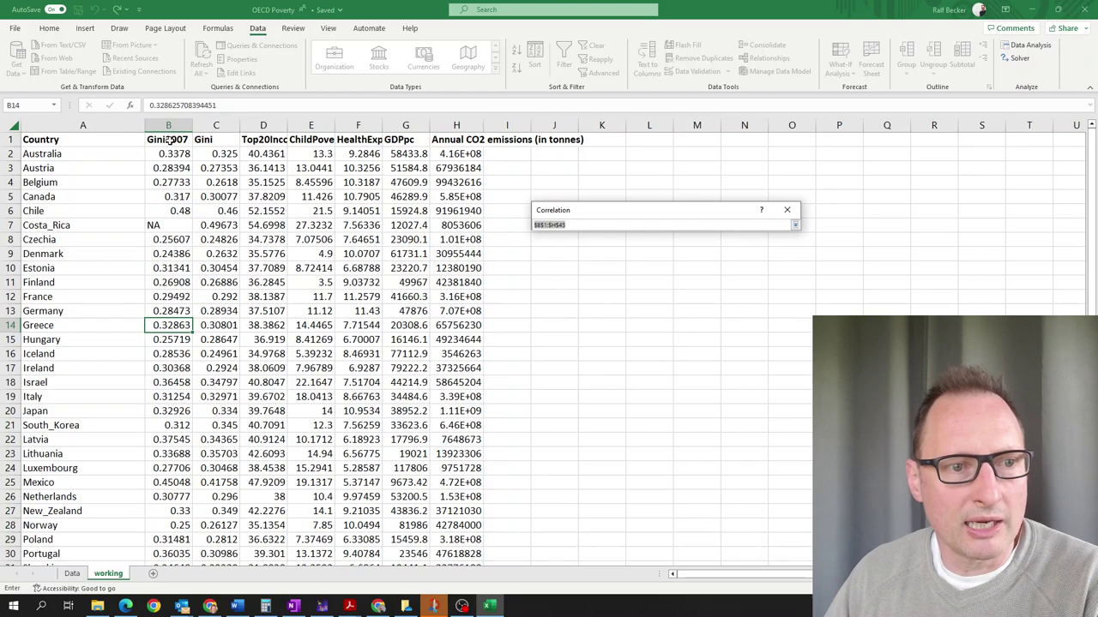
drag(180, 142, 470, 513)
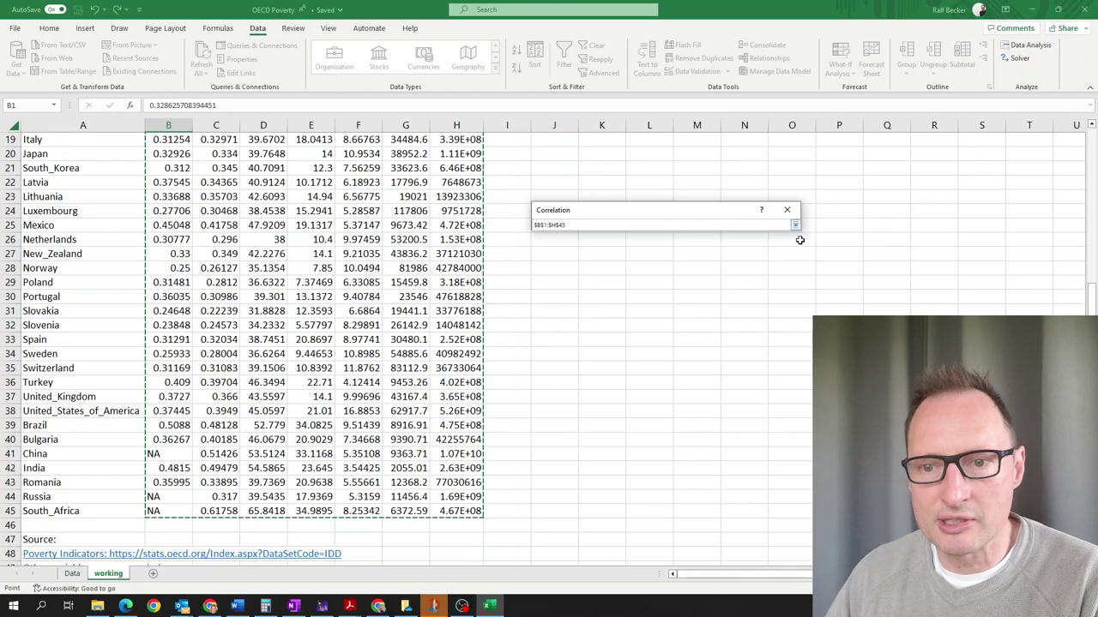
click(795, 225)
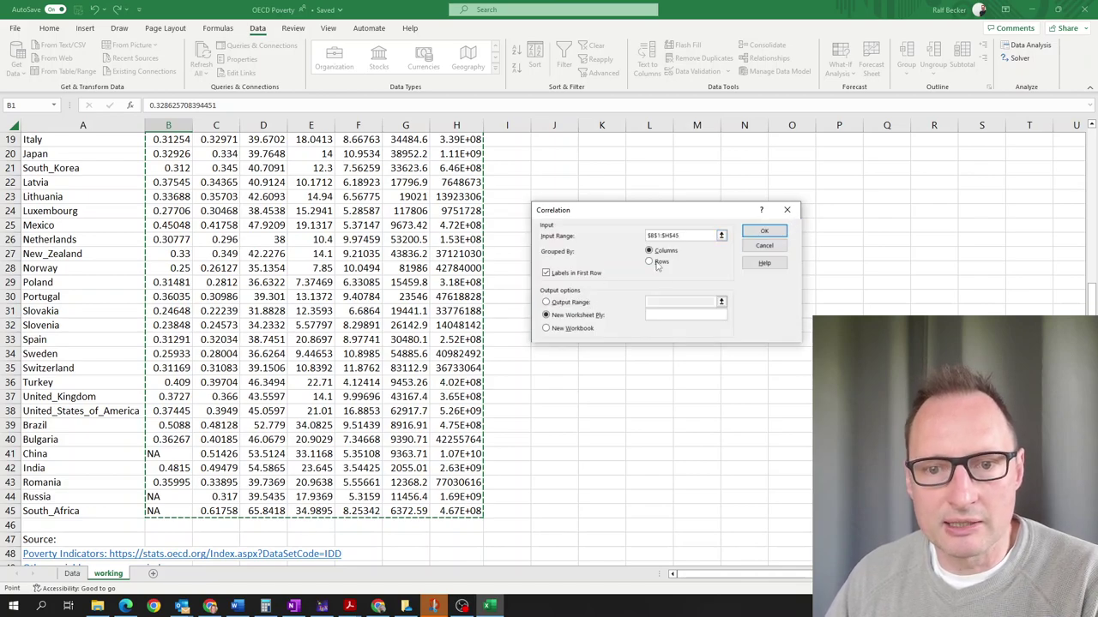
scroll(576, 265, up, 3)
click(546, 302)
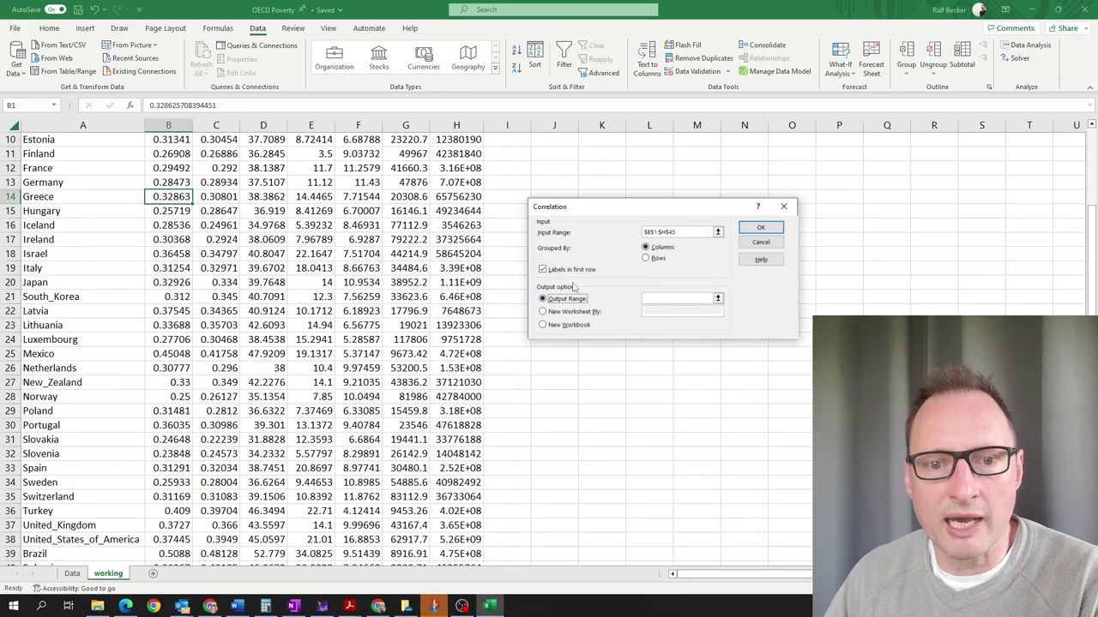
click(542, 270)
click(542, 271)
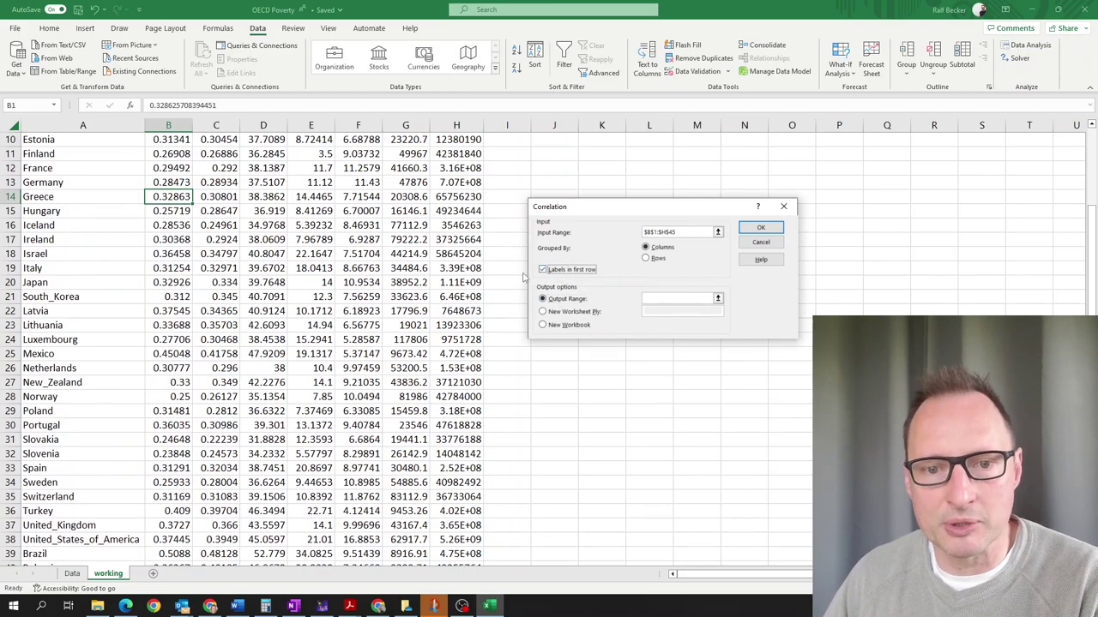
click(718, 298)
click(558, 154)
click(791, 221)
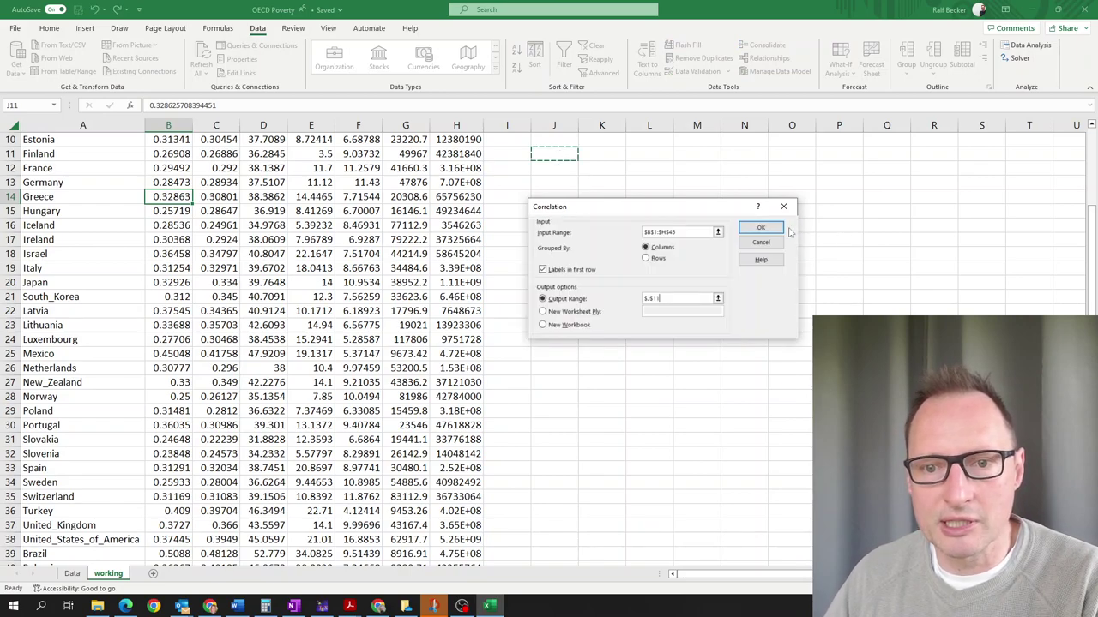
click(760, 230)
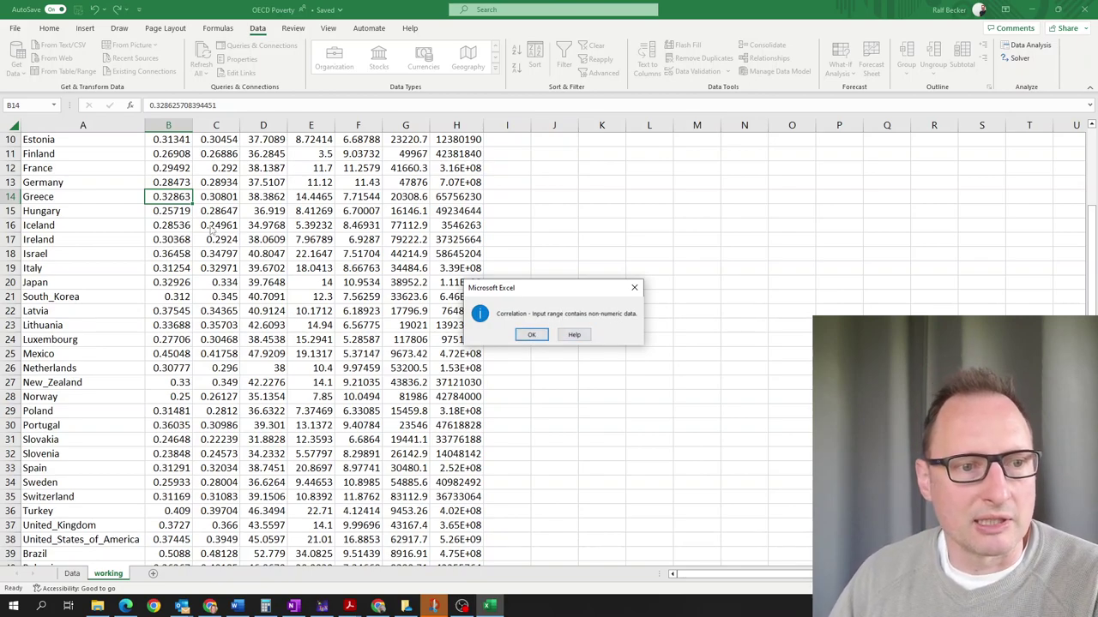
- Dismiss the non-numeric data warning, cancel, and inspect the NA entries in the Gini2007 column
click(531, 336)
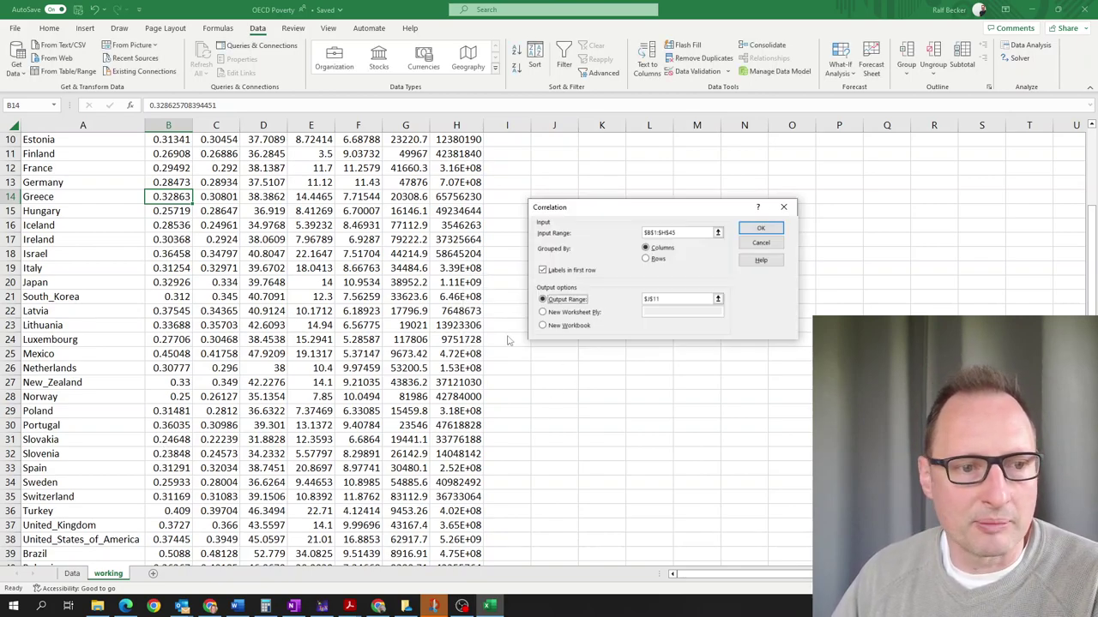
click(760, 243)
click(766, 255)
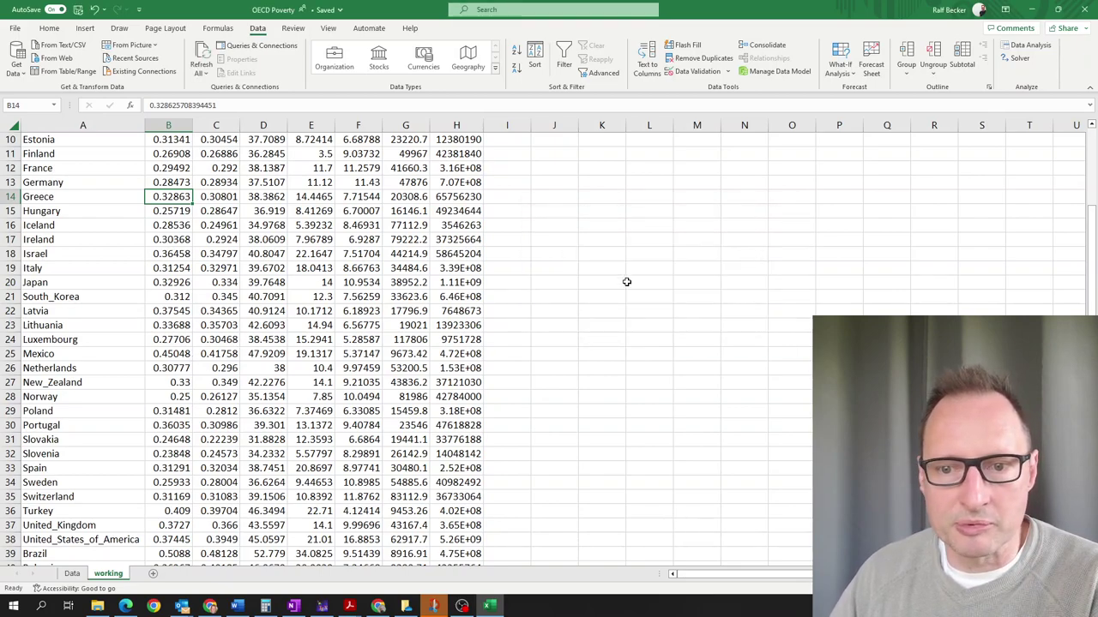
click(110, 359)
scroll(155, 429, down, 3)
click(152, 497)
click(160, 511)
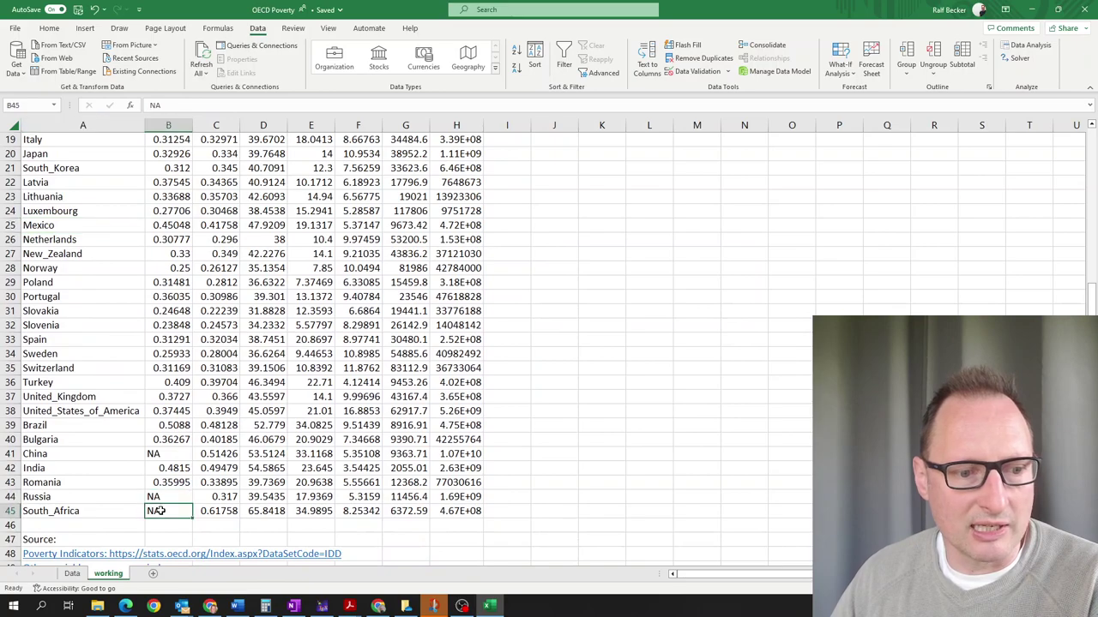
scroll(259, 372, up, 6)
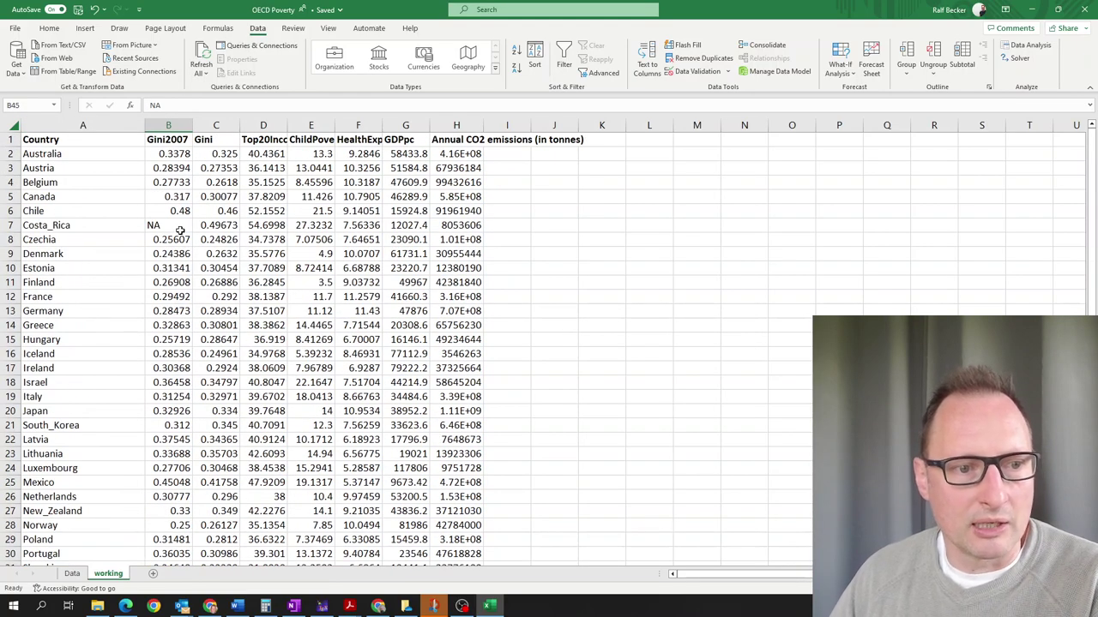
click(574, 213)
click(570, 181)
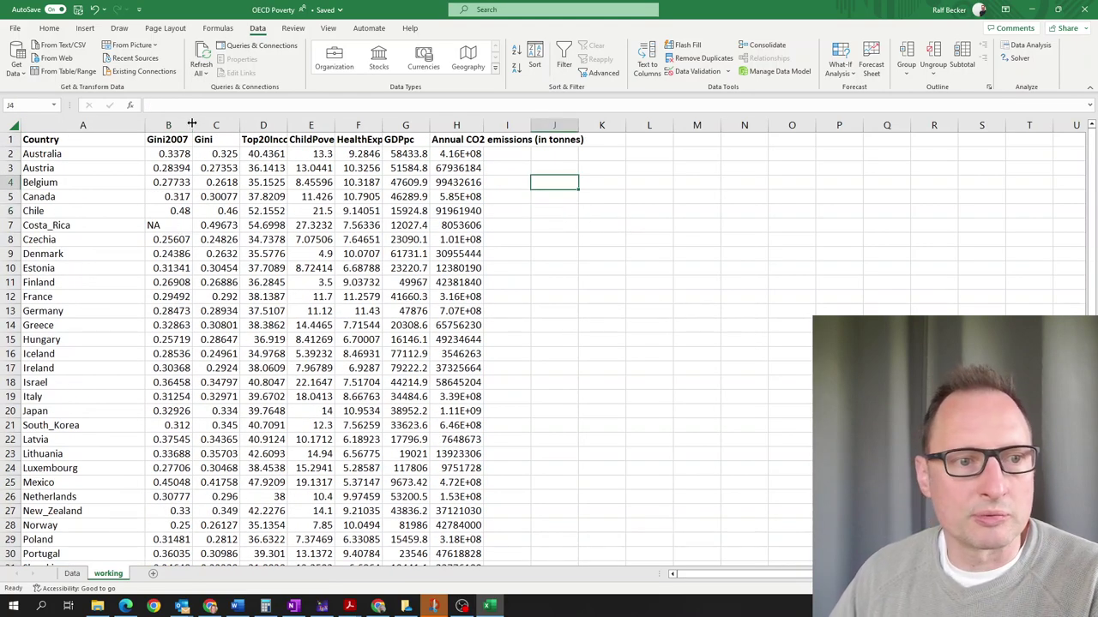
- Rerun the Correlation with input range C1:H45, leaving out Gini2007
click(1029, 47)
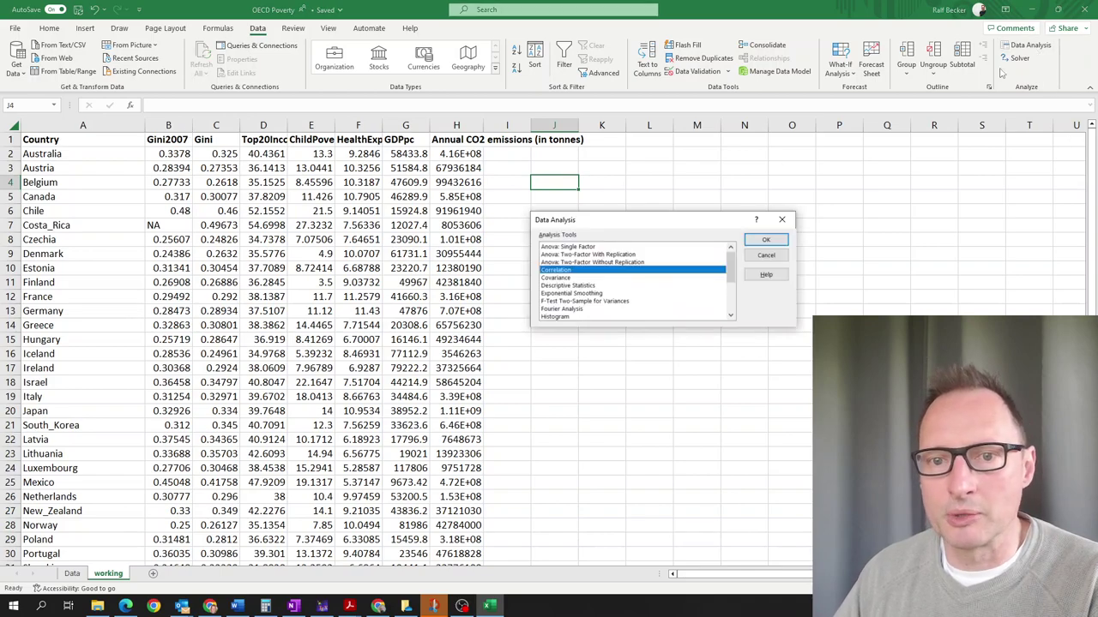
click(783, 239)
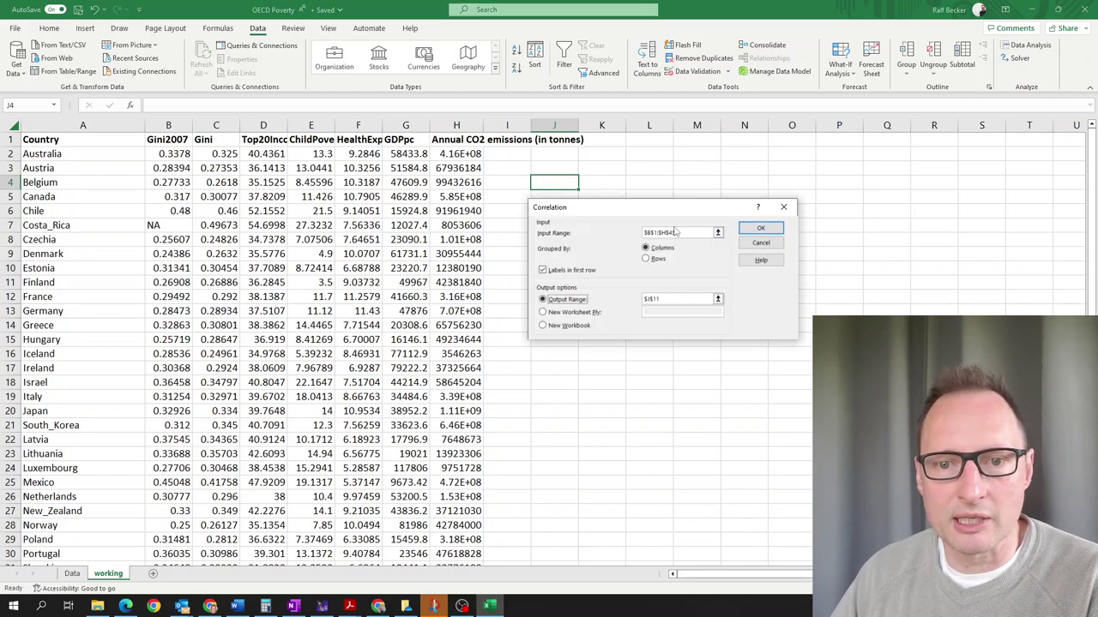
click(718, 234)
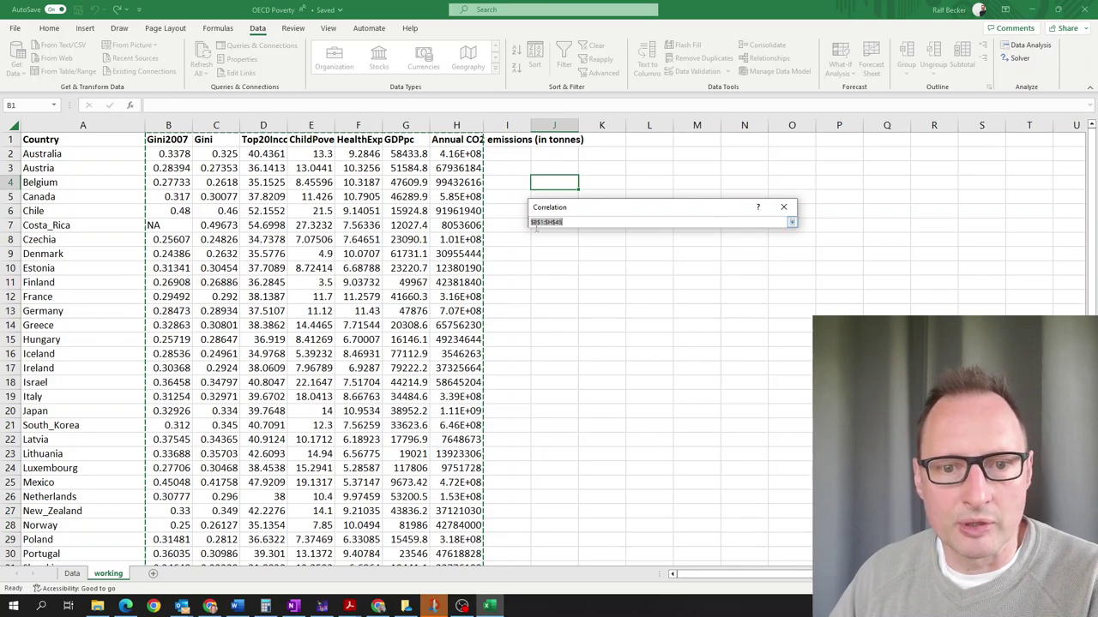
drag(227, 145, 463, 600)
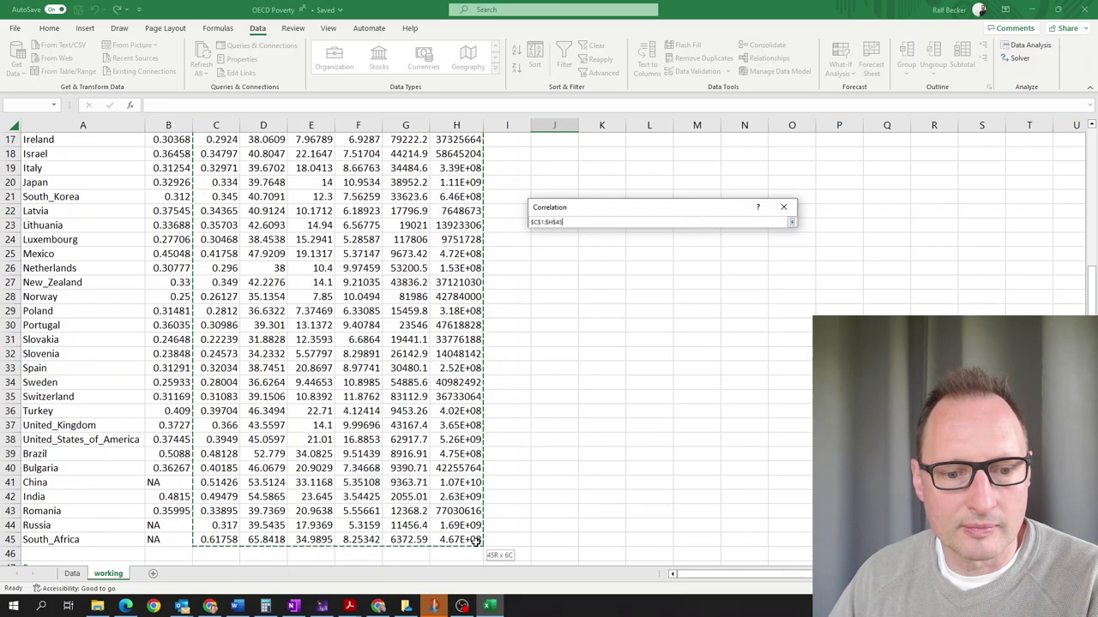
click(793, 223)
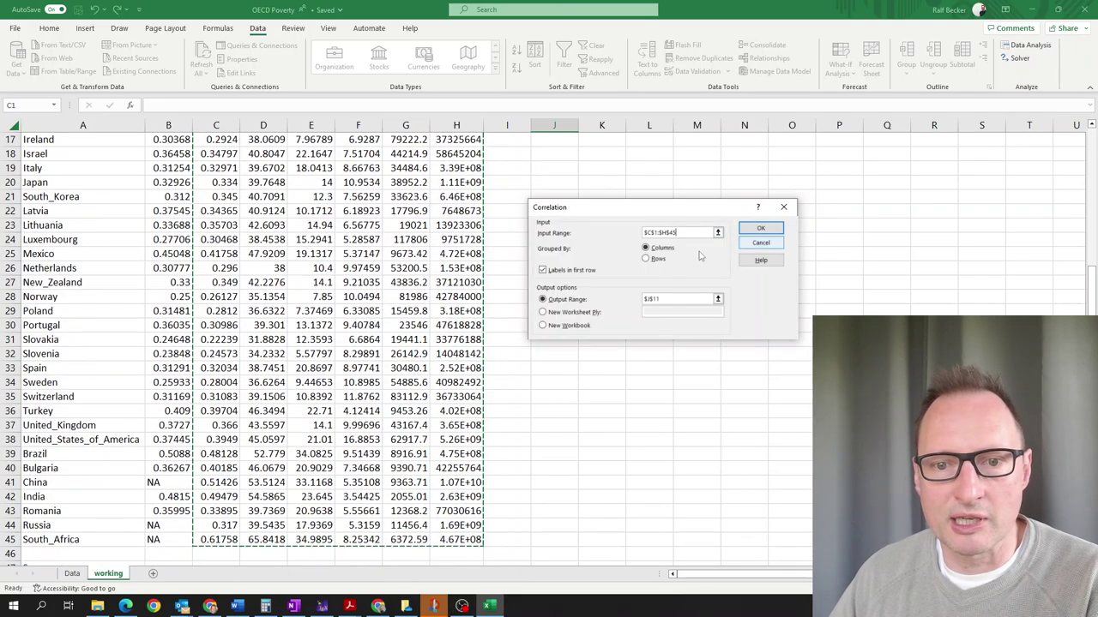
click(760, 230)
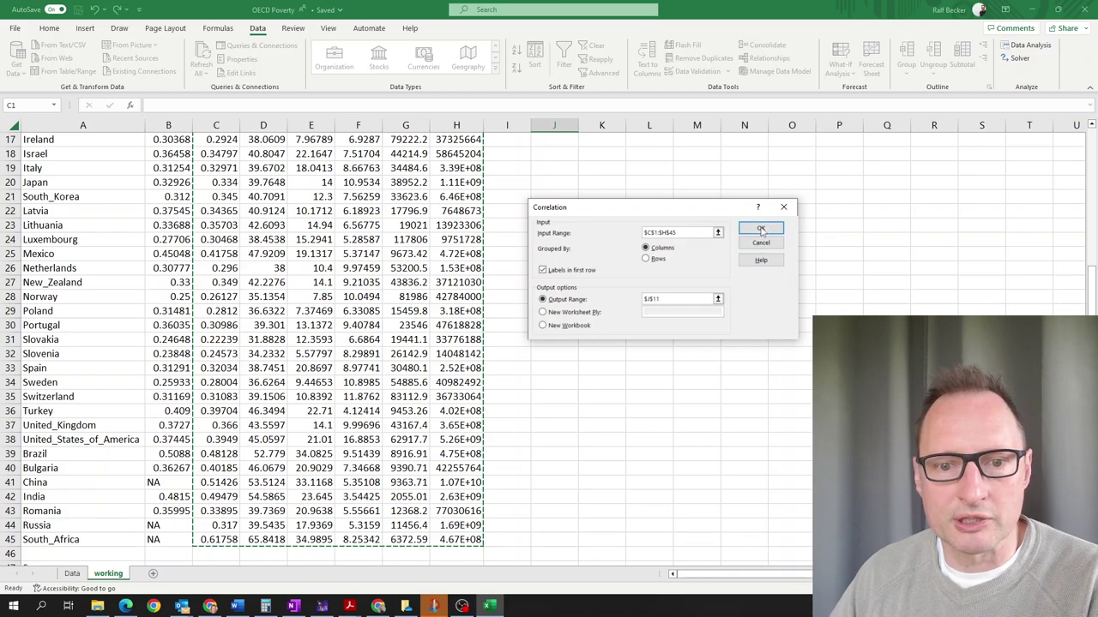
scroll(761, 236, up, 5)
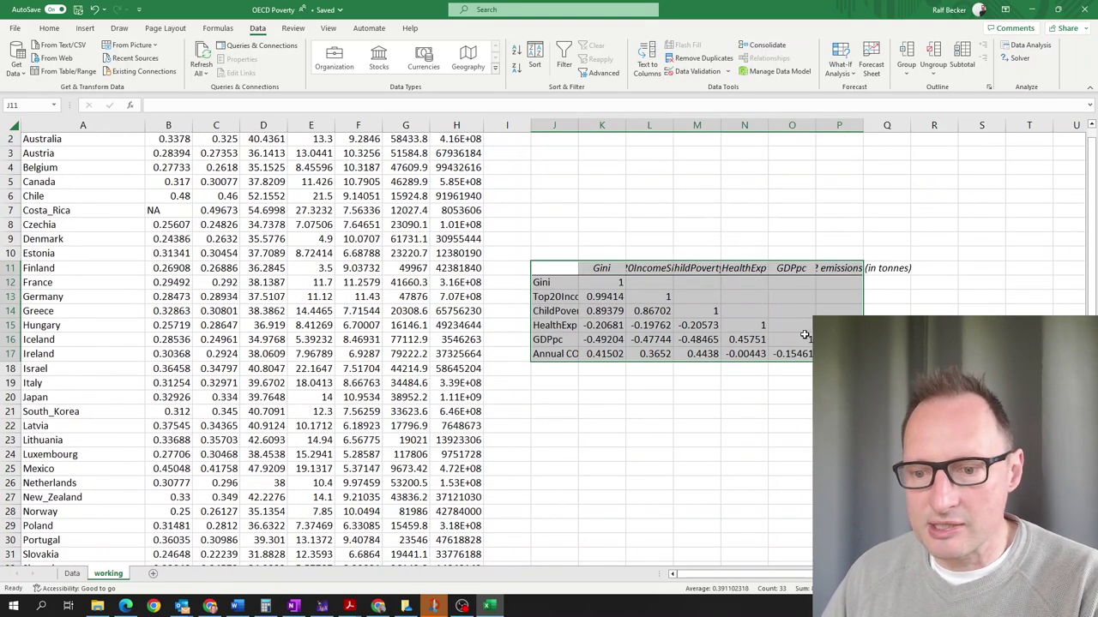
- Select the correlation headings and row labels, then AutoFit column J to show full labels
ctrl+scroll(653, 377, down, 1)
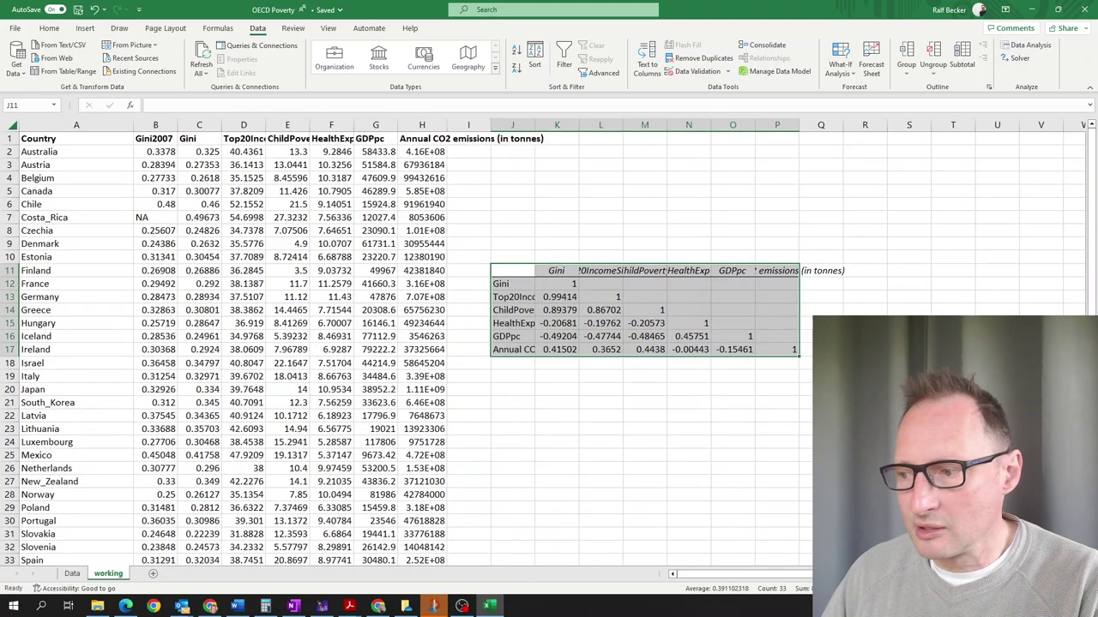
click(652, 376)
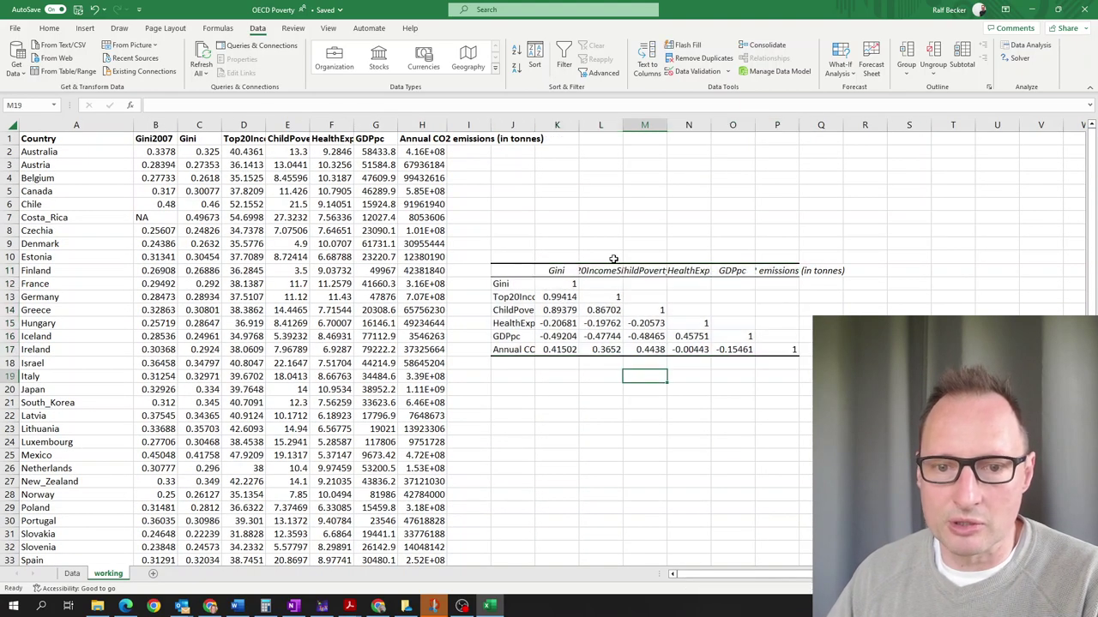
click(540, 288)
click(542, 275)
key(shift+Right)
key(shift+Right)
key(shift+Right)
key(shift+Right)
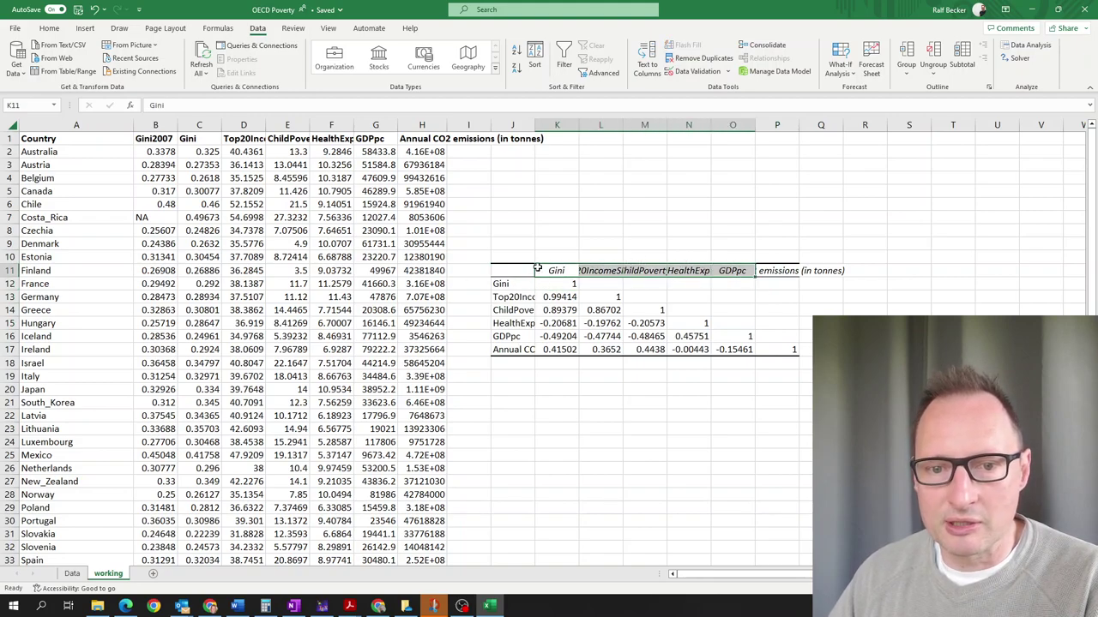
drag(511, 286, 512, 349)
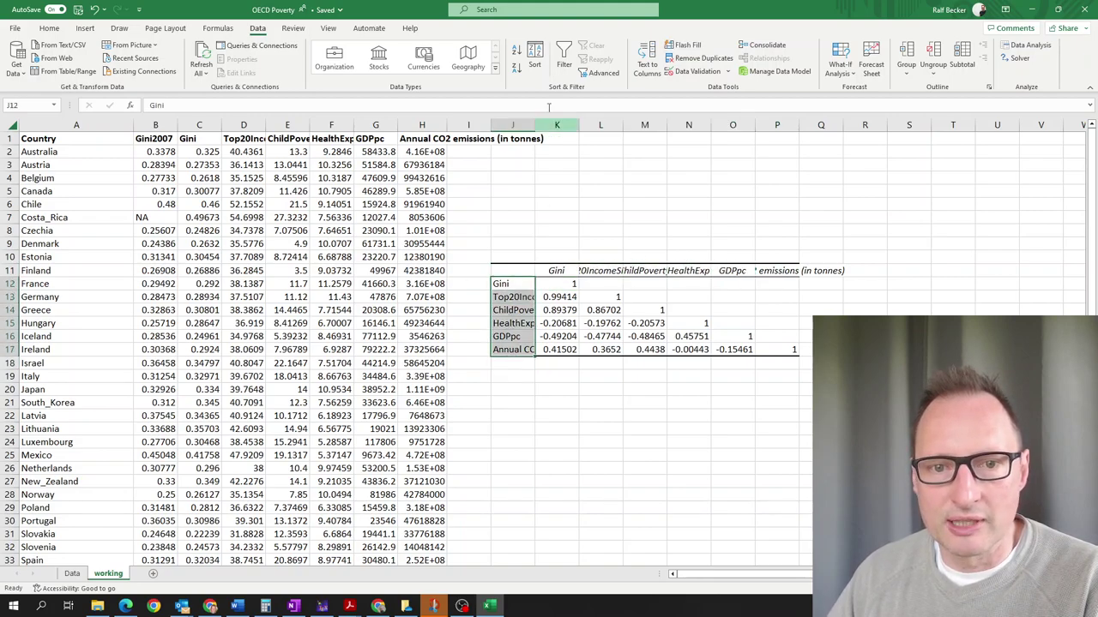
double_click(534, 126)
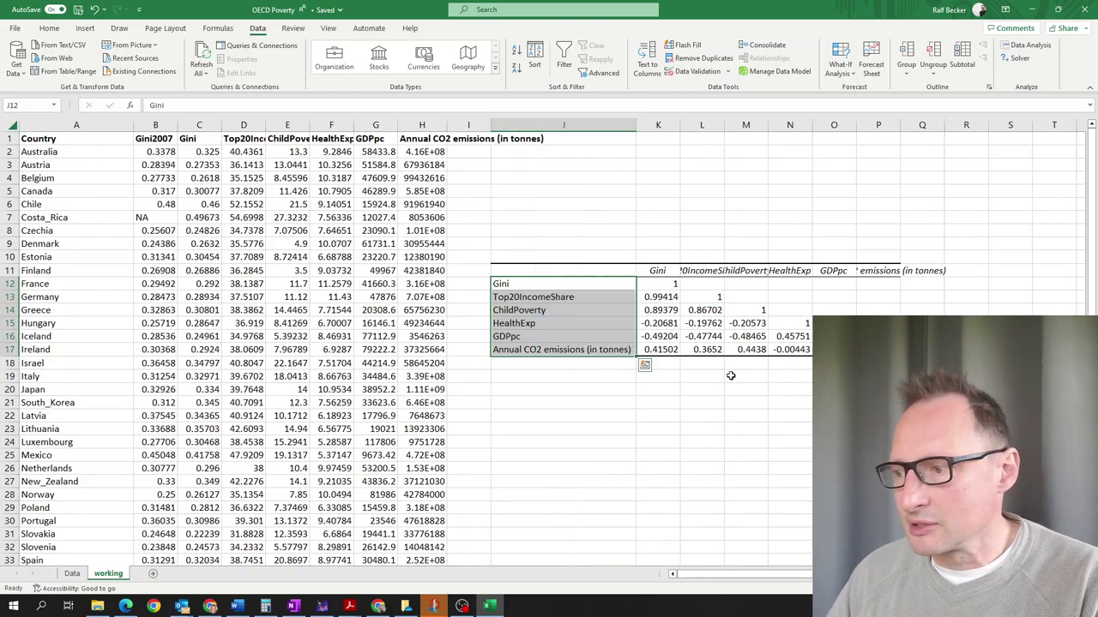
- Inspect the Gini heading in K11 and its self-correlation of 1
scroll(698, 399, down, 1)
scroll(698, 400, down, 1)
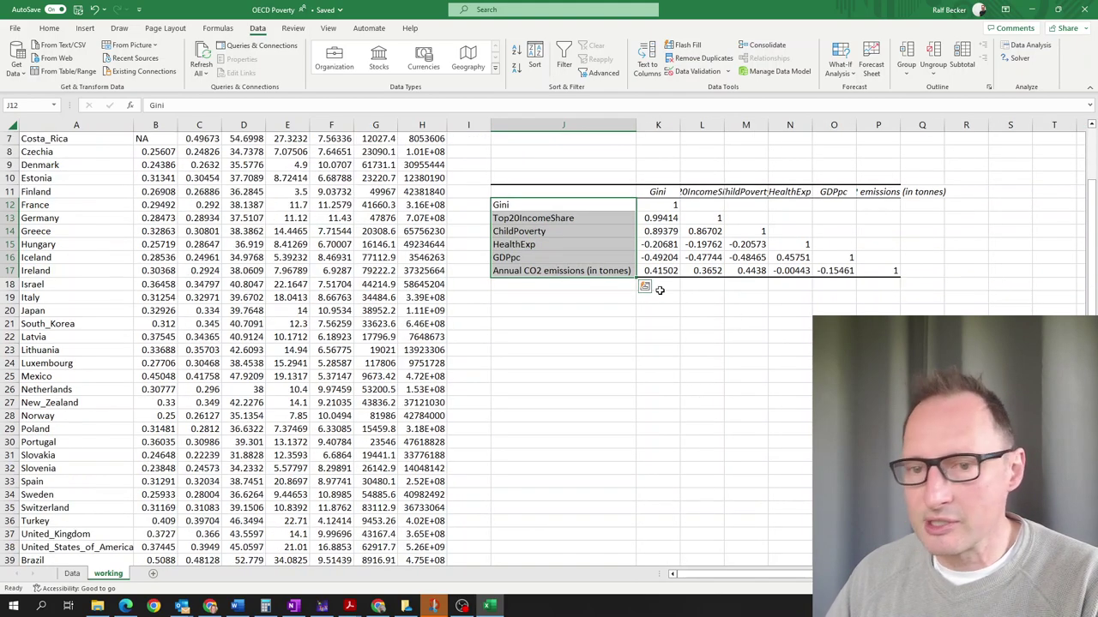
click(629, 349)
mouse_move(662, 193)
mouse_down()
mouse_move(604, 211)
mouse_move(659, 194)
mouse_up()
click(659, 208)
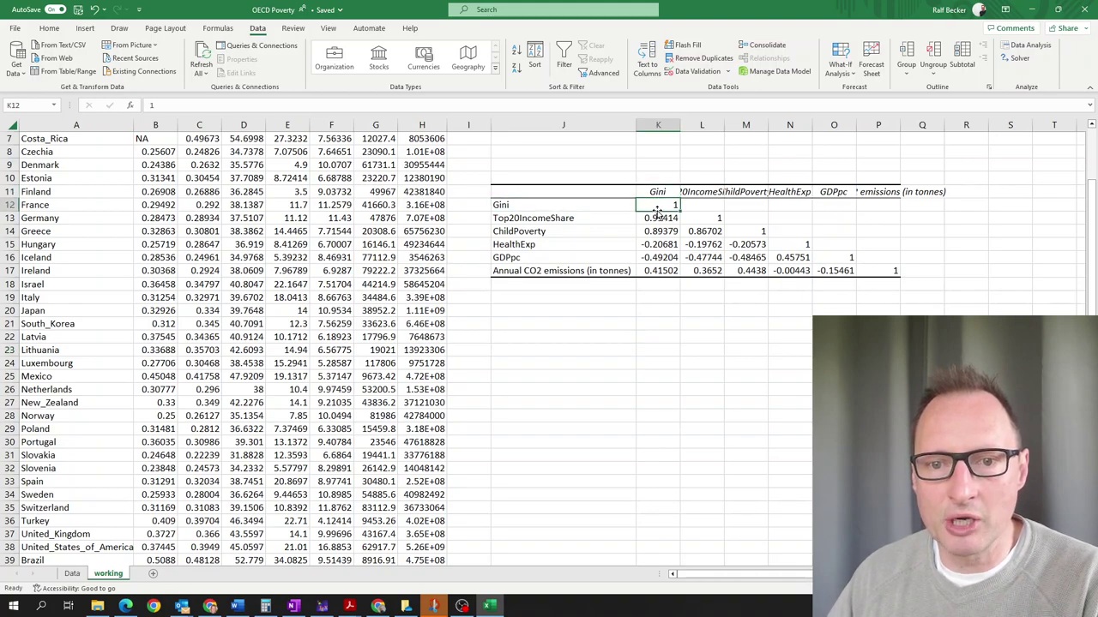
click(658, 193)
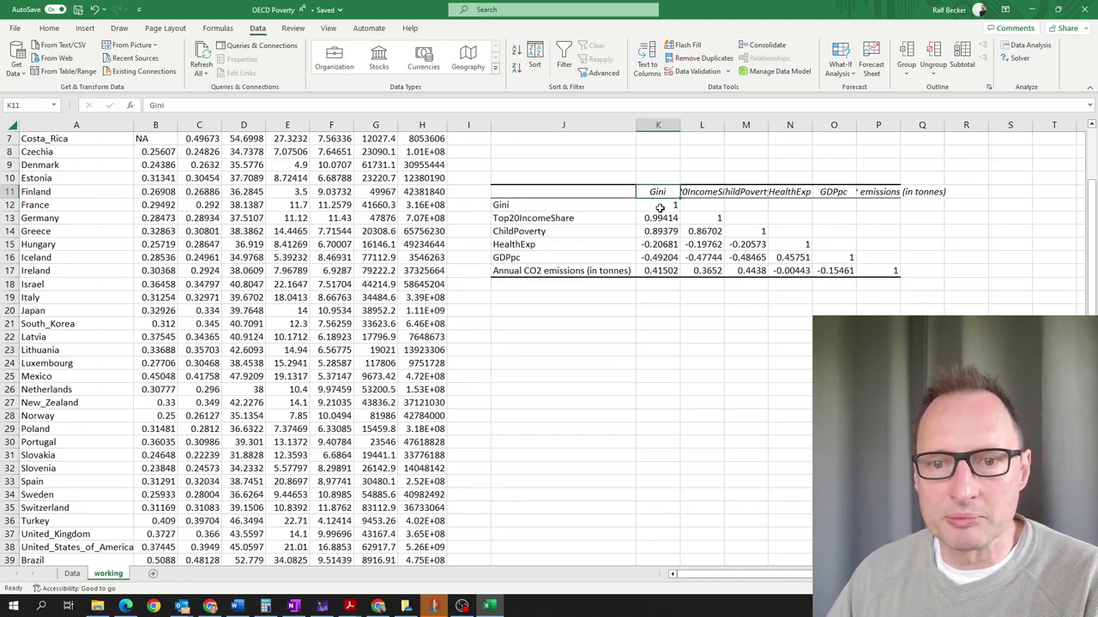
click(580, 222)
click(659, 218)
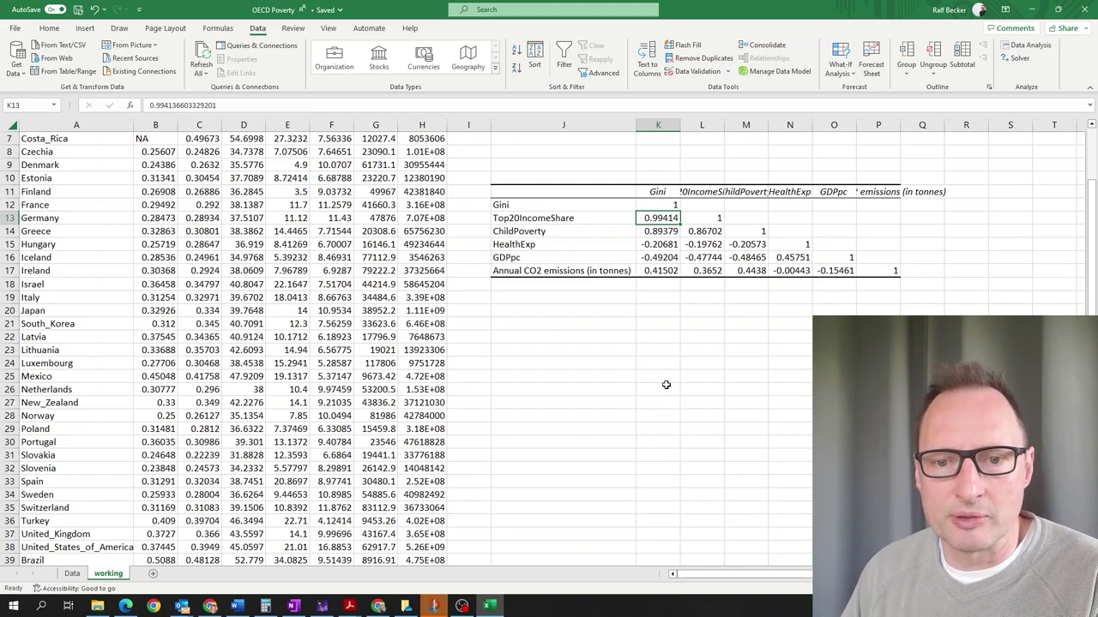
click(656, 233)
click(657, 189)
click(563, 230)
key(Right)
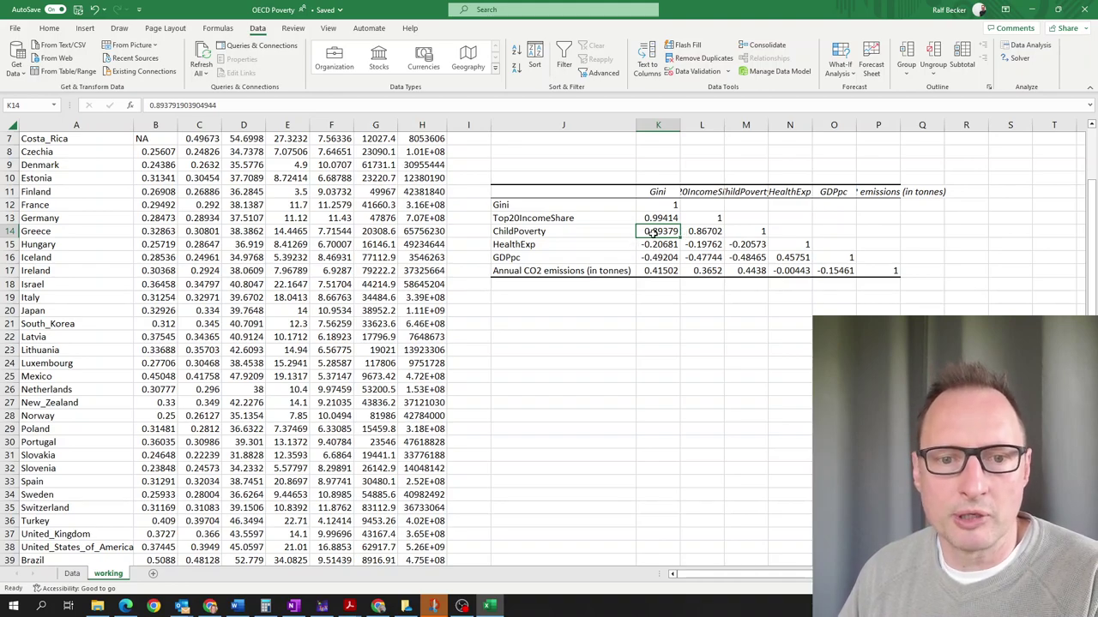
click(578, 261)
click(658, 256)
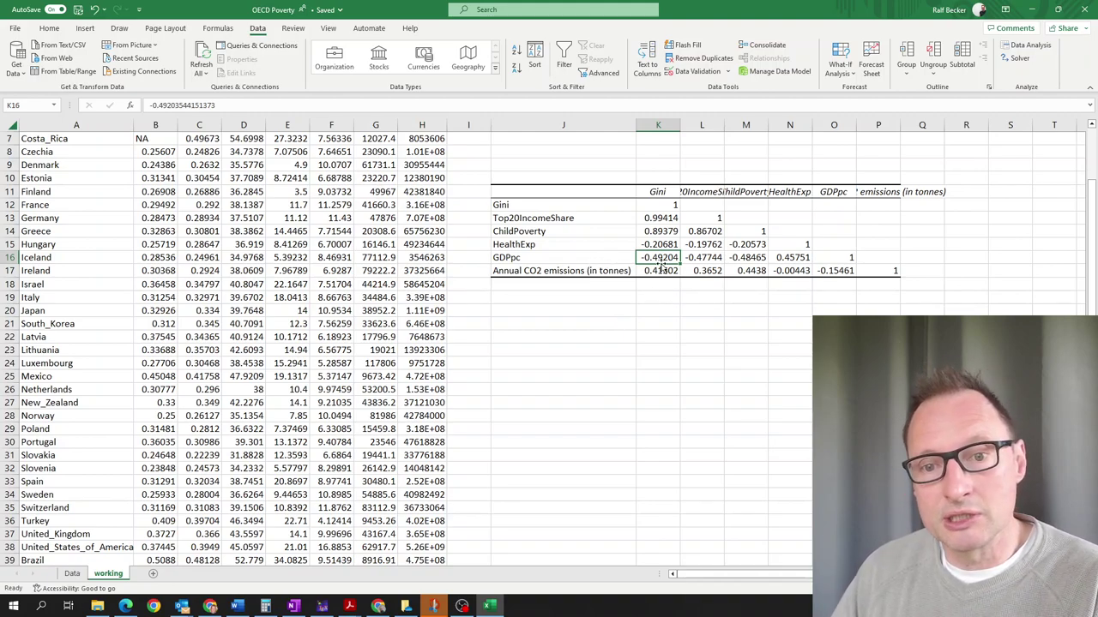
click(650, 197)
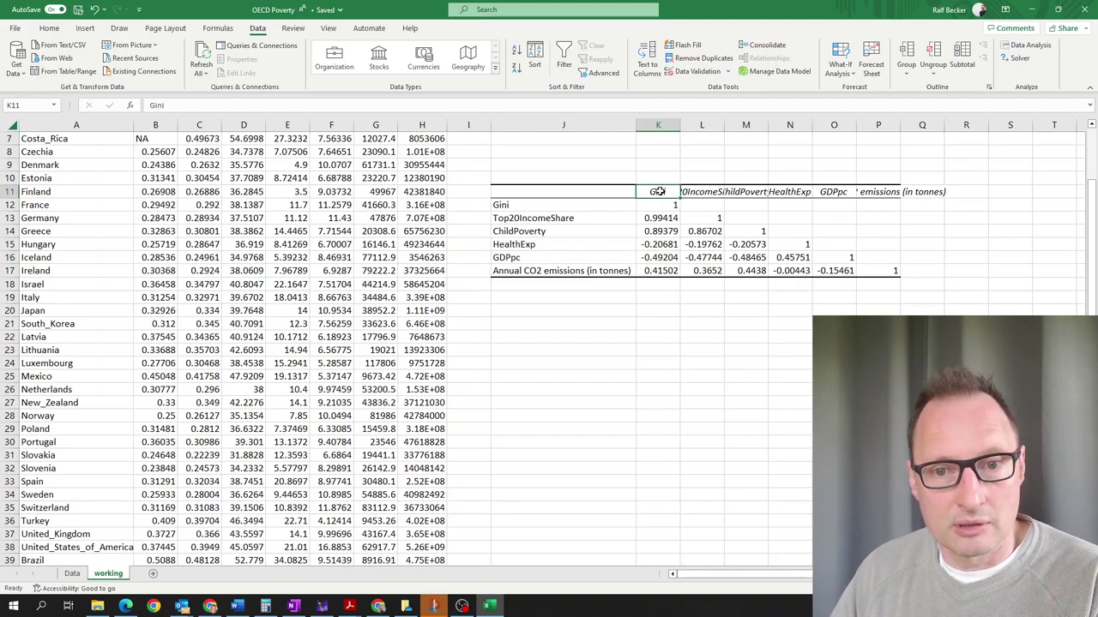
click(604, 258)
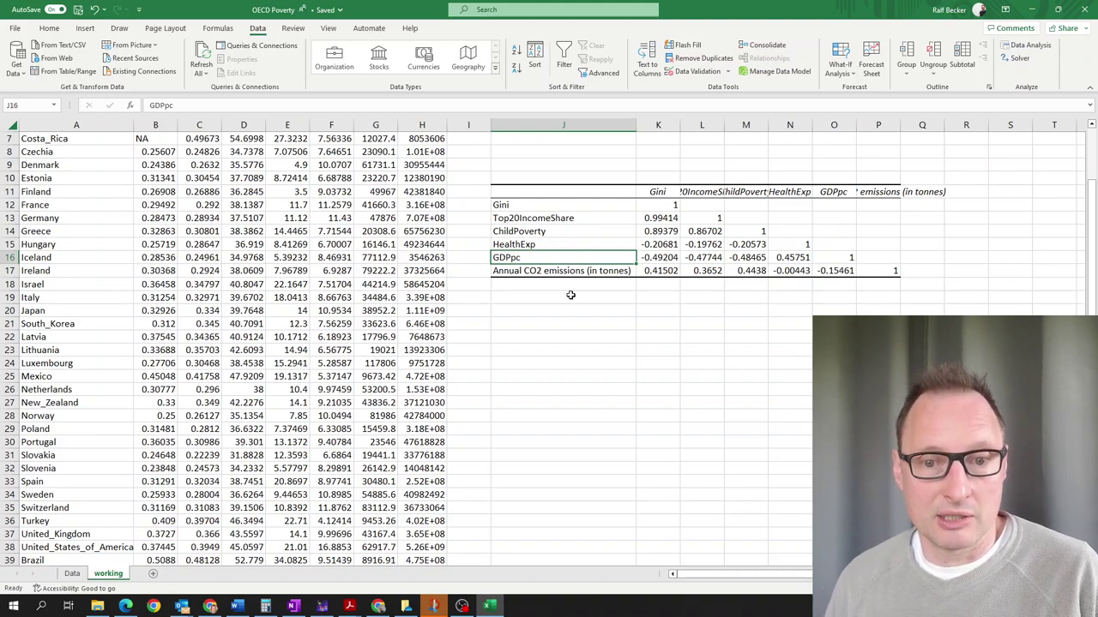
click(720, 262)
click(703, 232)
click(702, 257)
click(702, 269)
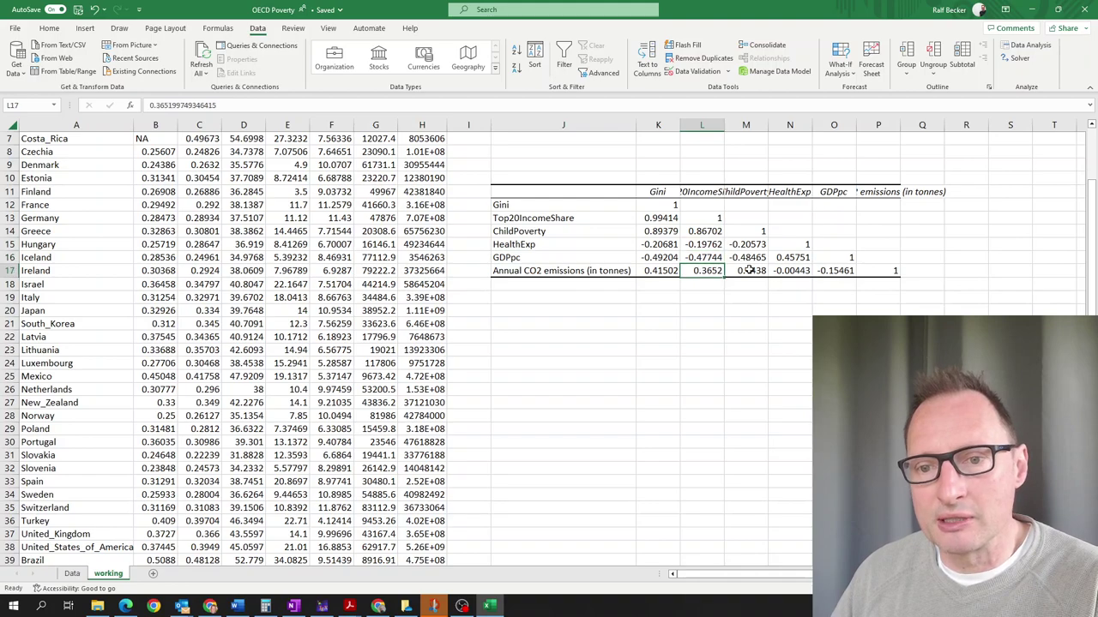
click(748, 269)
click(750, 242)
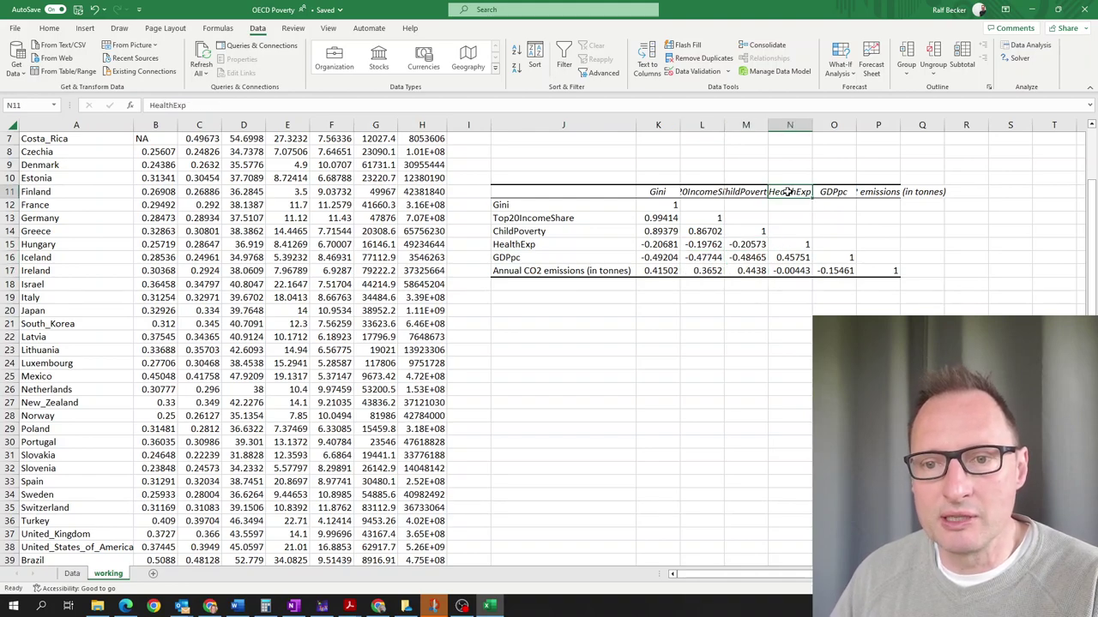
double_click(737, 258)
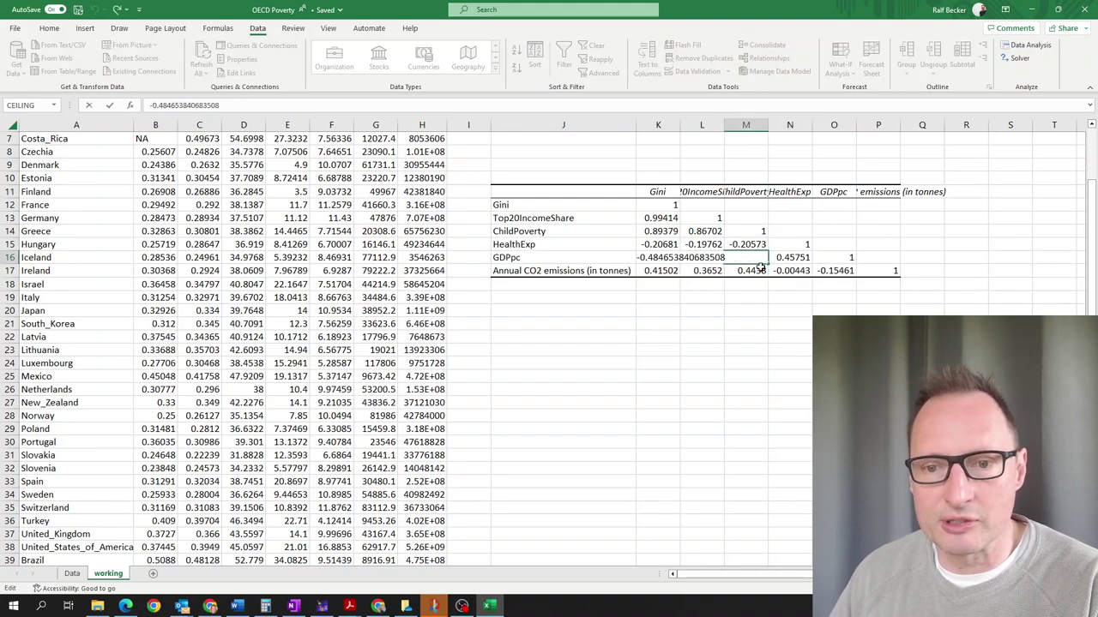
key(Escape)
- Fill the ChildPoverty header M11, GDPpc label J16 and their -0.48465 correlation M16 yellow
click(731, 194)
click(60, 31)
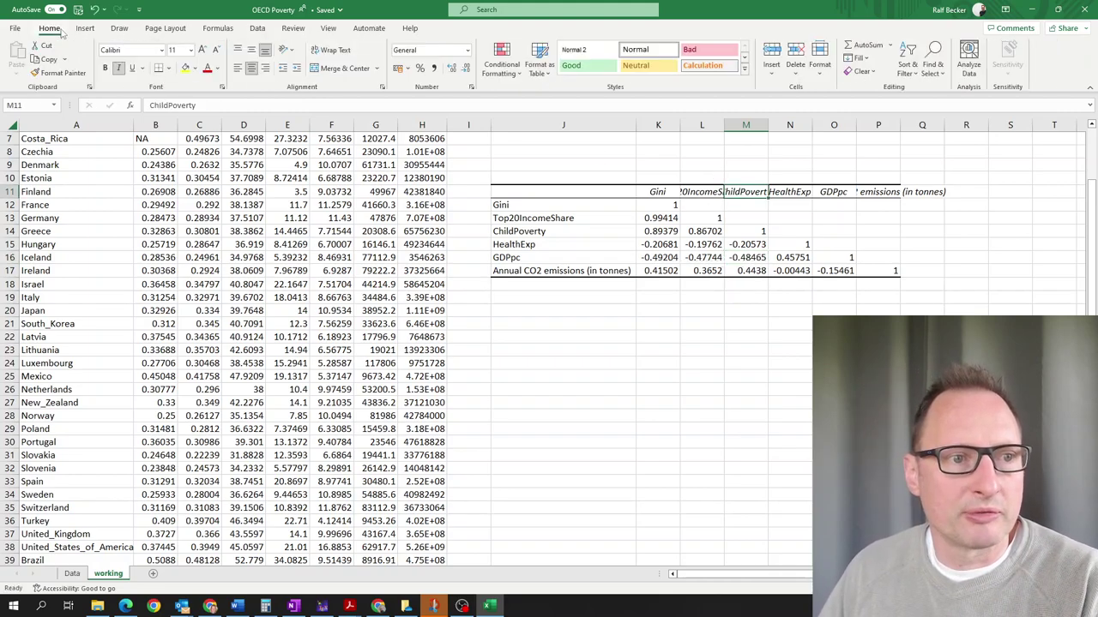
click(185, 68)
click(511, 258)
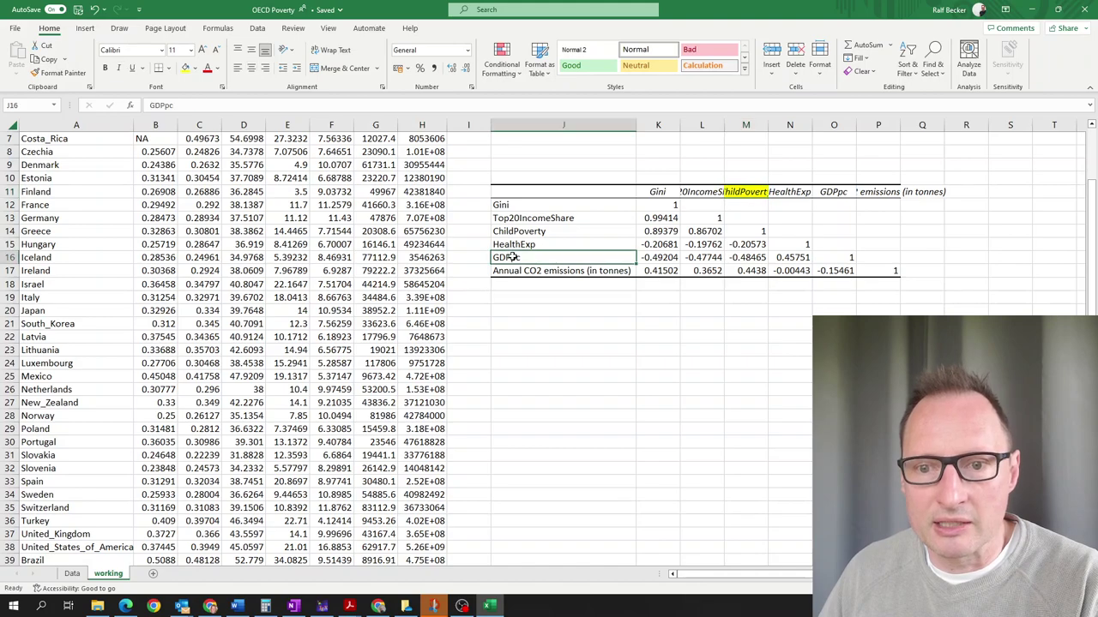
click(186, 67)
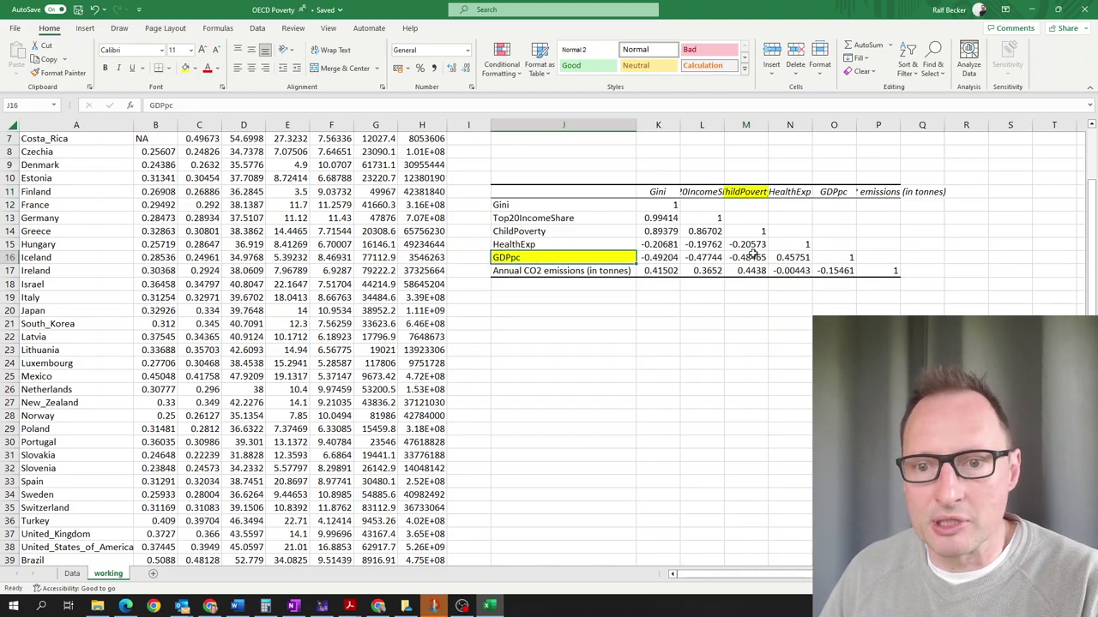
click(752, 255)
click(185, 67)
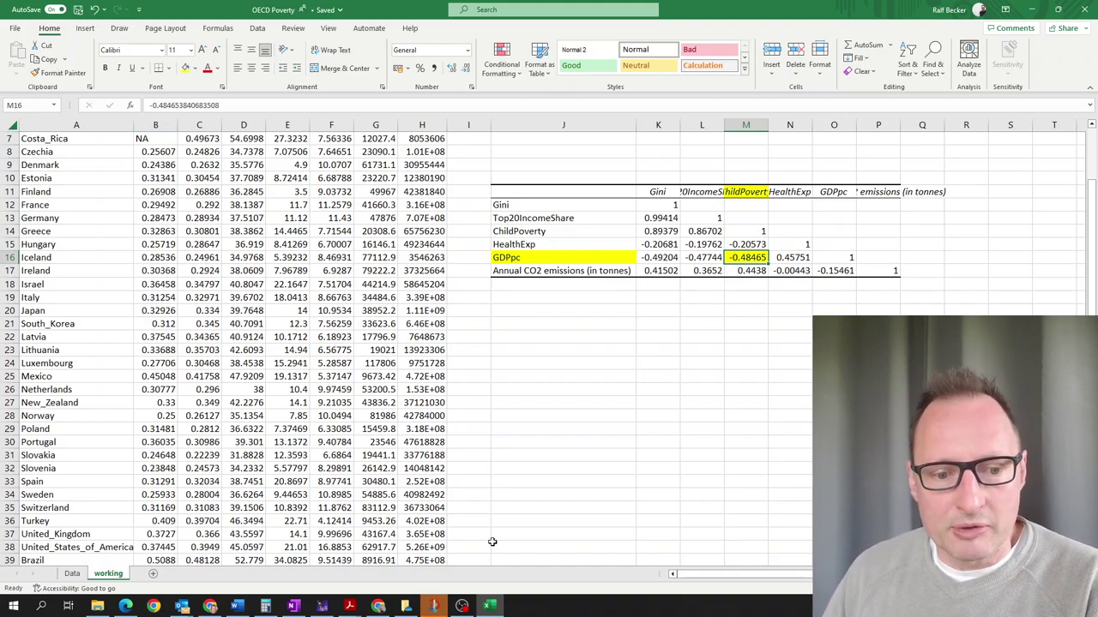
click(293, 607)
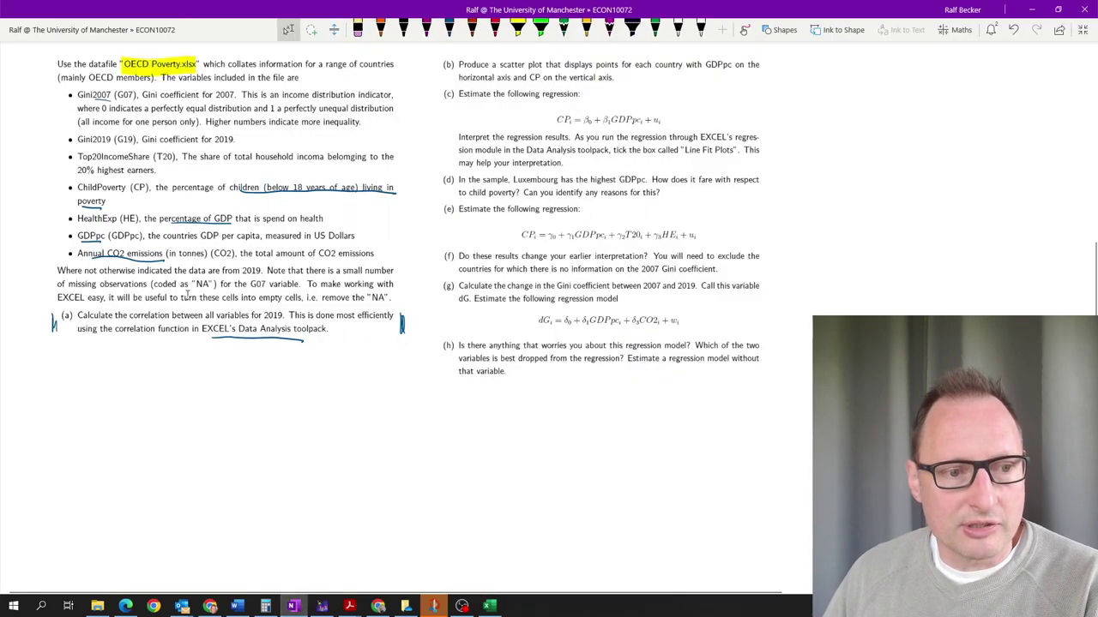
- Scroll through the OneNote exercise questions, then return to the OECD Poverty workbook
scroll(461, 138, up, 2)
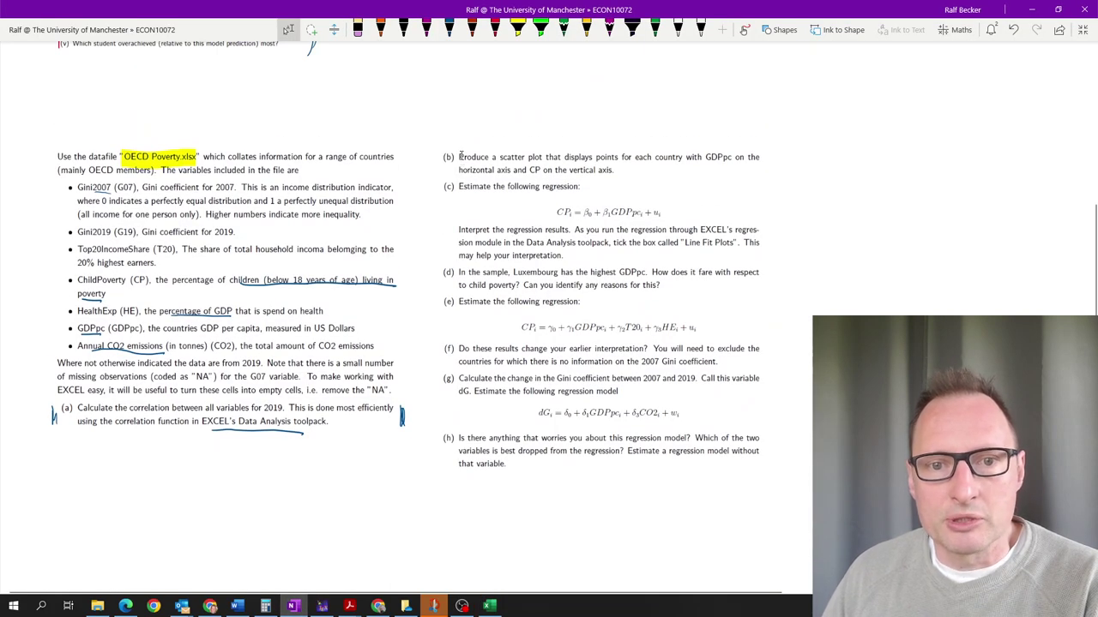
scroll(461, 155, down, 2)
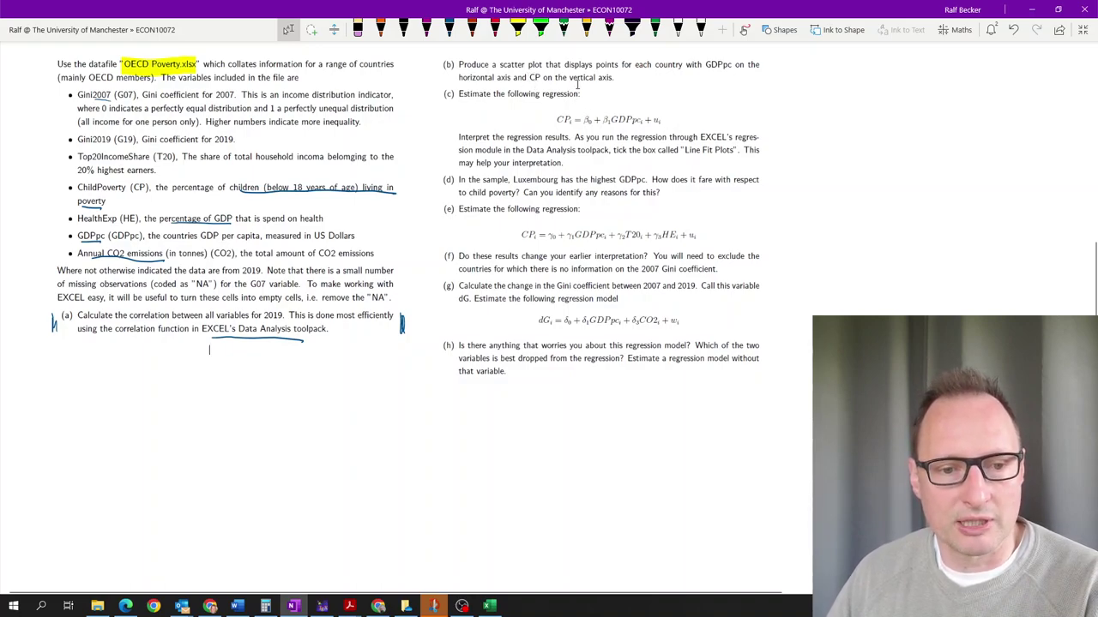
click(492, 605)
scroll(271, 296, up, 2)
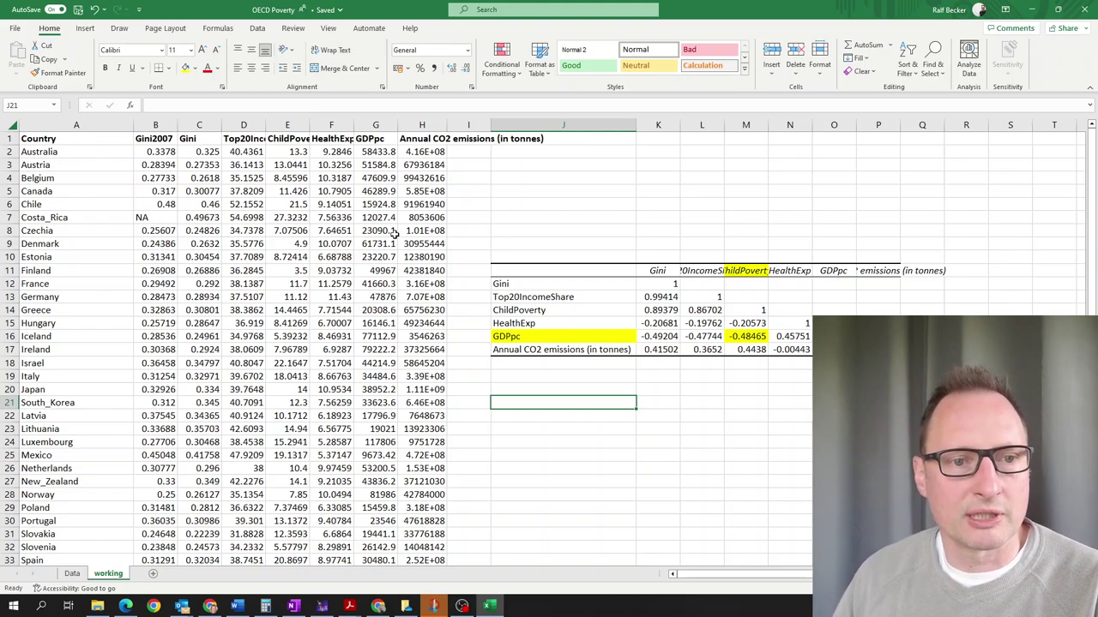
- Look over the ChildPoverty and GDPpc columns and add a new sheet named 'plot'
click(290, 176)
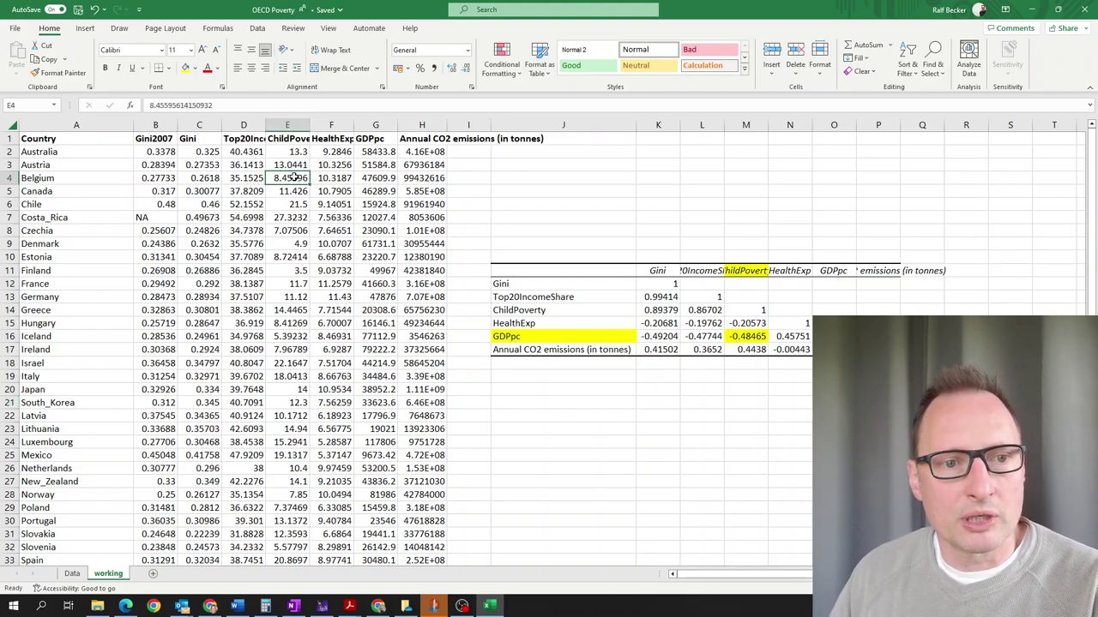
click(287, 126)
click(375, 126)
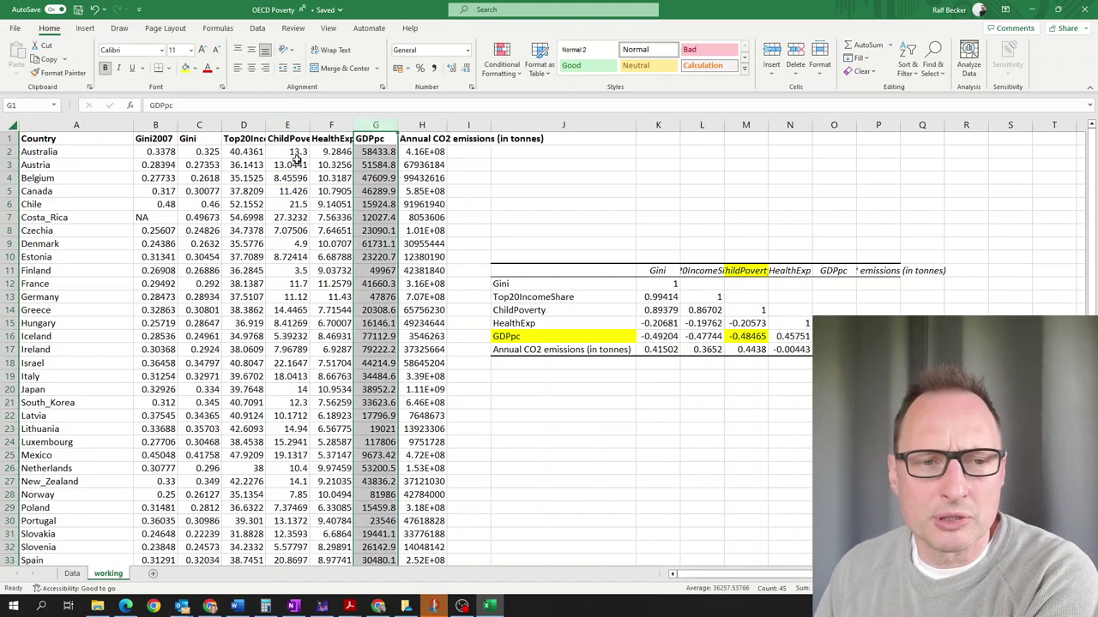
click(154, 575)
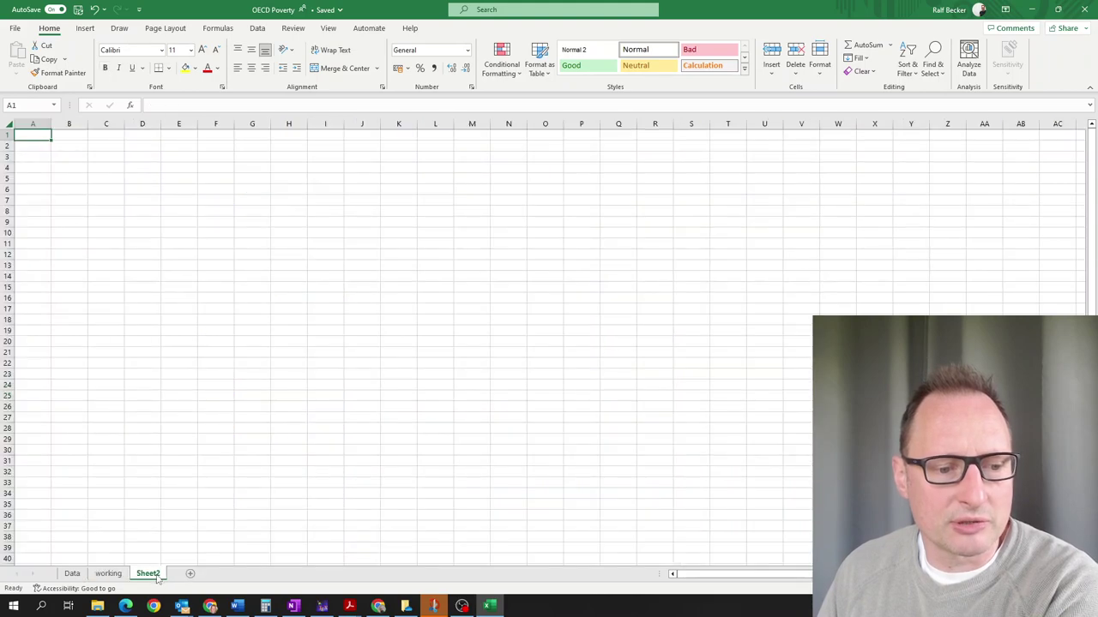
double_click(155, 575)
text(plot)
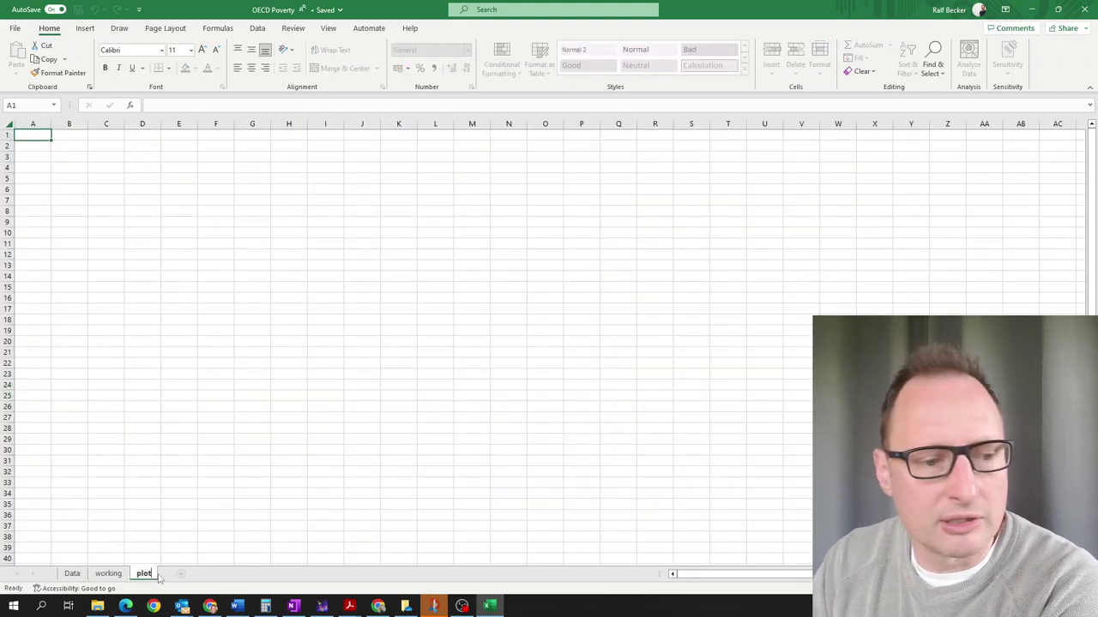
key(Return)
- Copy the Country, ChildPoverty and GDPpc columns from working and paste them into plot
click(108, 574)
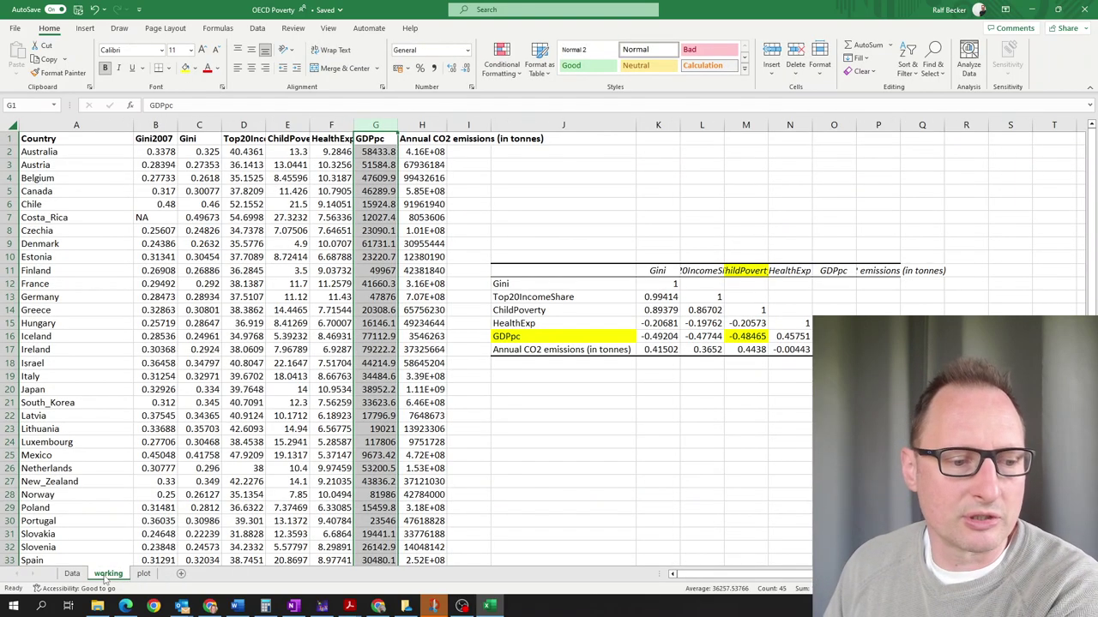
click(288, 127)
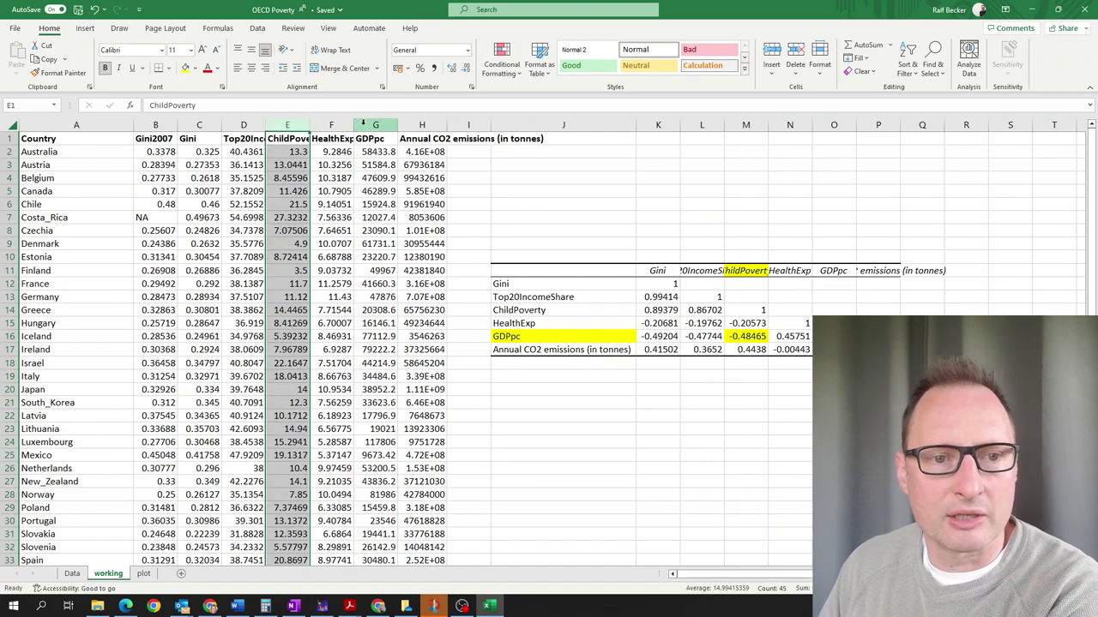
ctrl+click(363, 125)
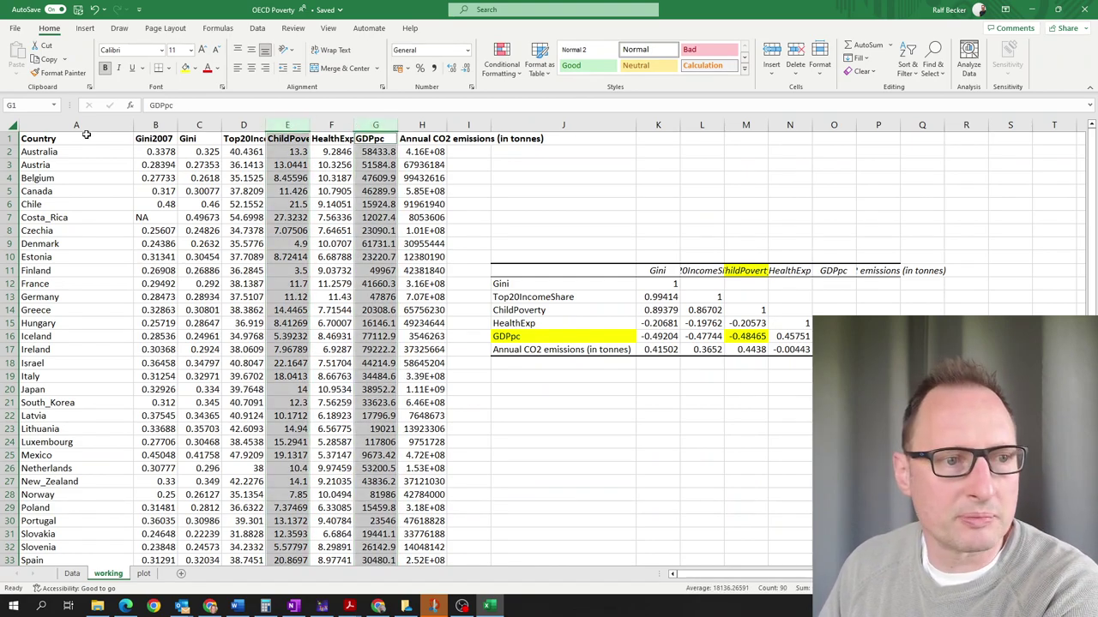
ctrl+click(87, 126)
key(ctrl+c)
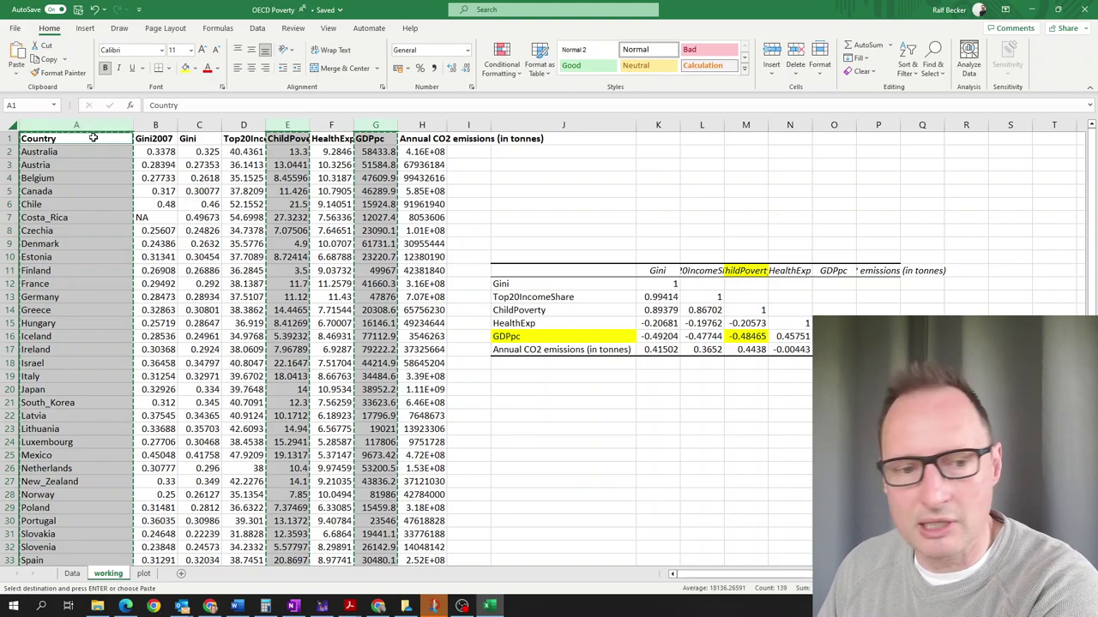
click(143, 573)
key(ctrl+v)
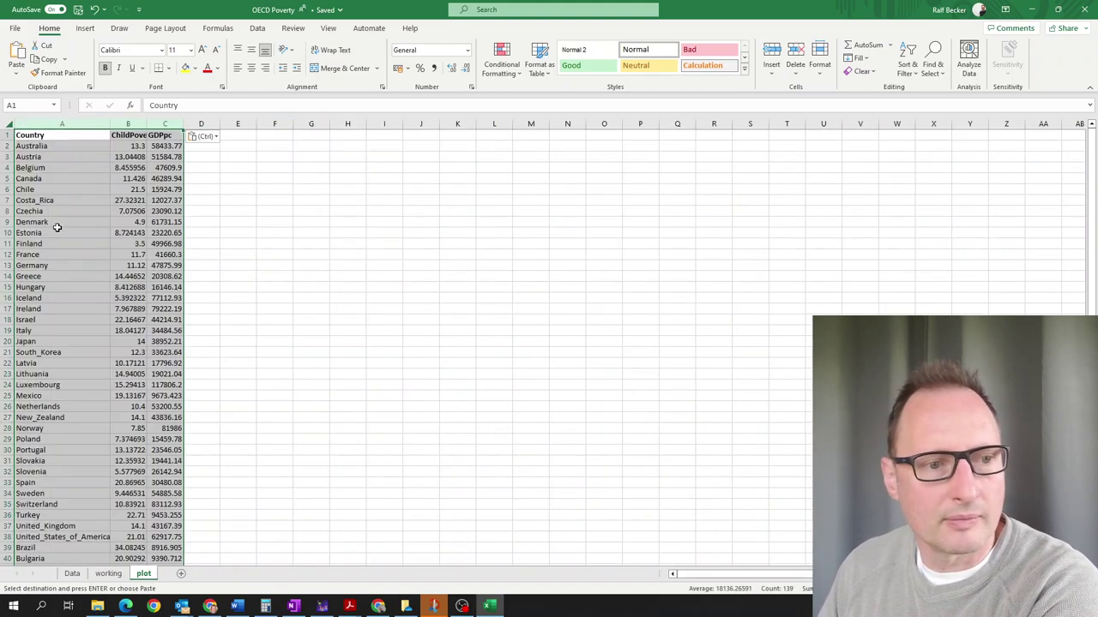
- Start selecting the pasted ChildPoverty and GDPpc data on the plot sheet
click(277, 211)
click(128, 152)
drag(128, 137, 171, 600)
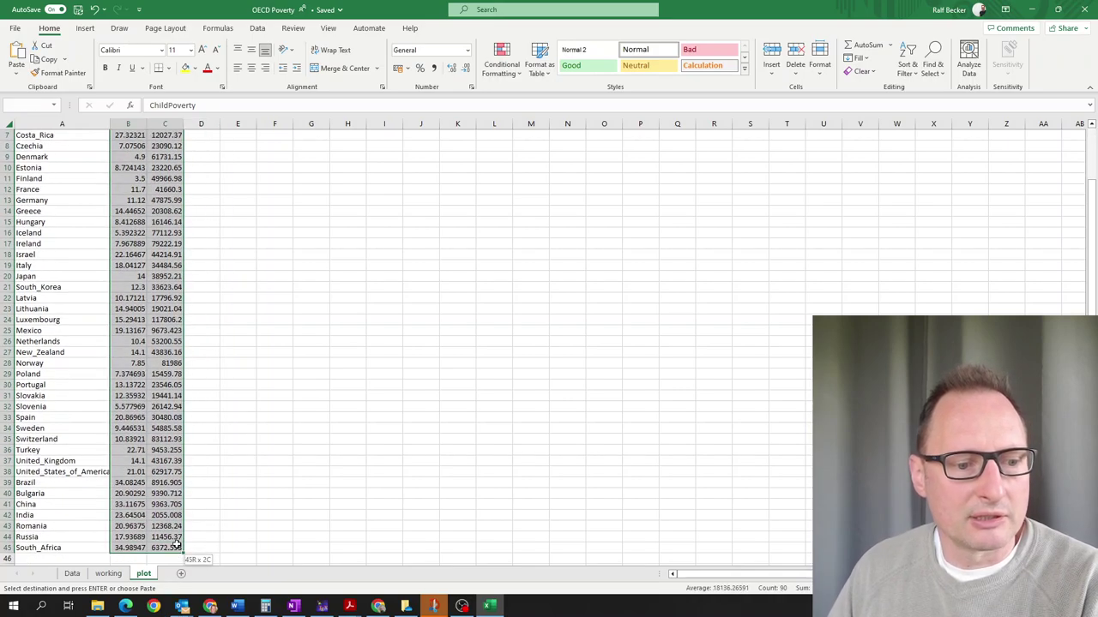
- Insert a scatter chart of ChildPoverty and GDPpc (rows to 45) and enlarge it toward the upper left
drag(176, 545, 177, 546)
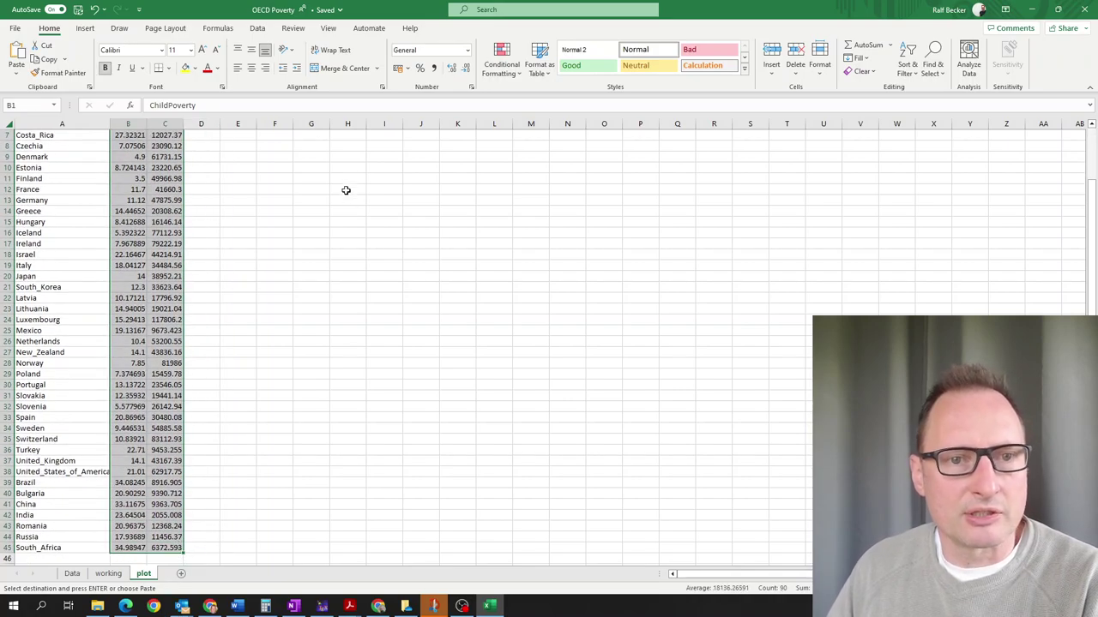
click(83, 30)
click(530, 73)
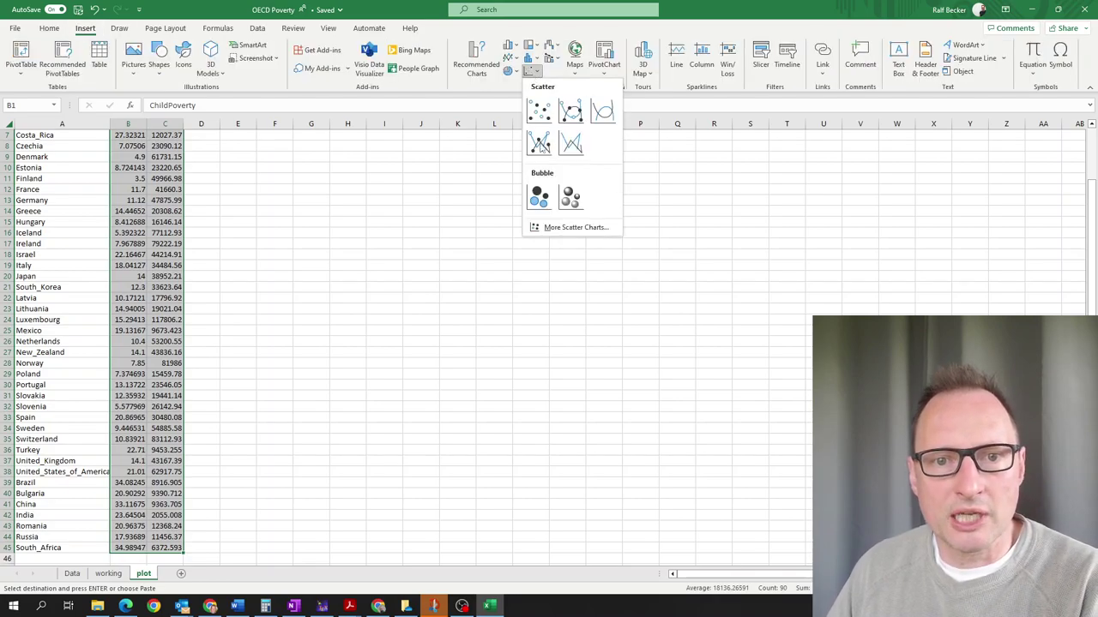
click(539, 112)
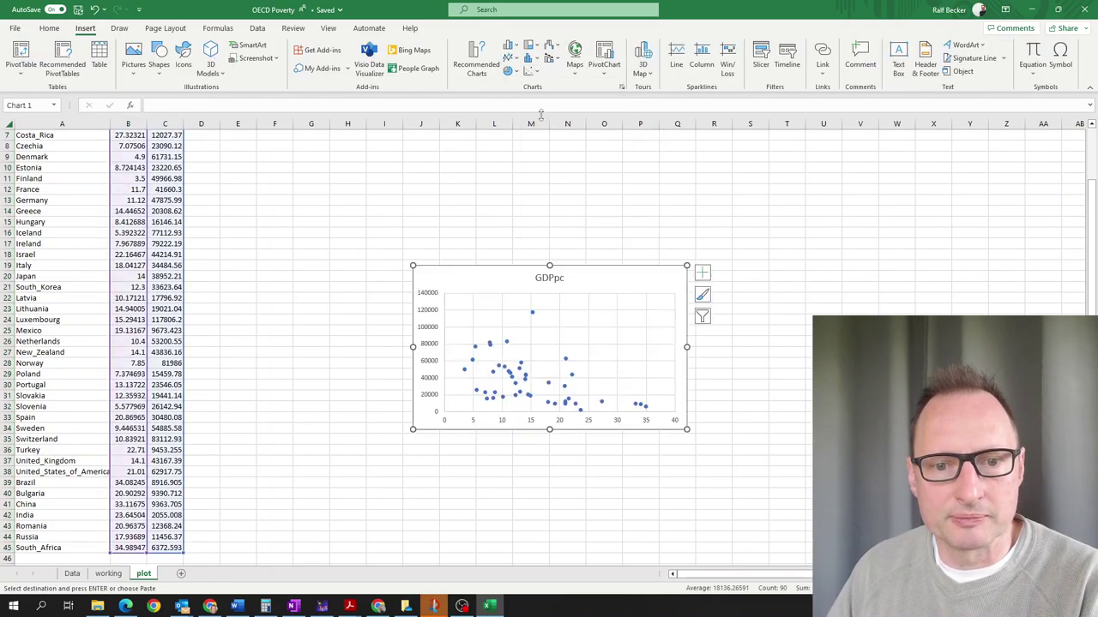
drag(413, 266, 302, 208)
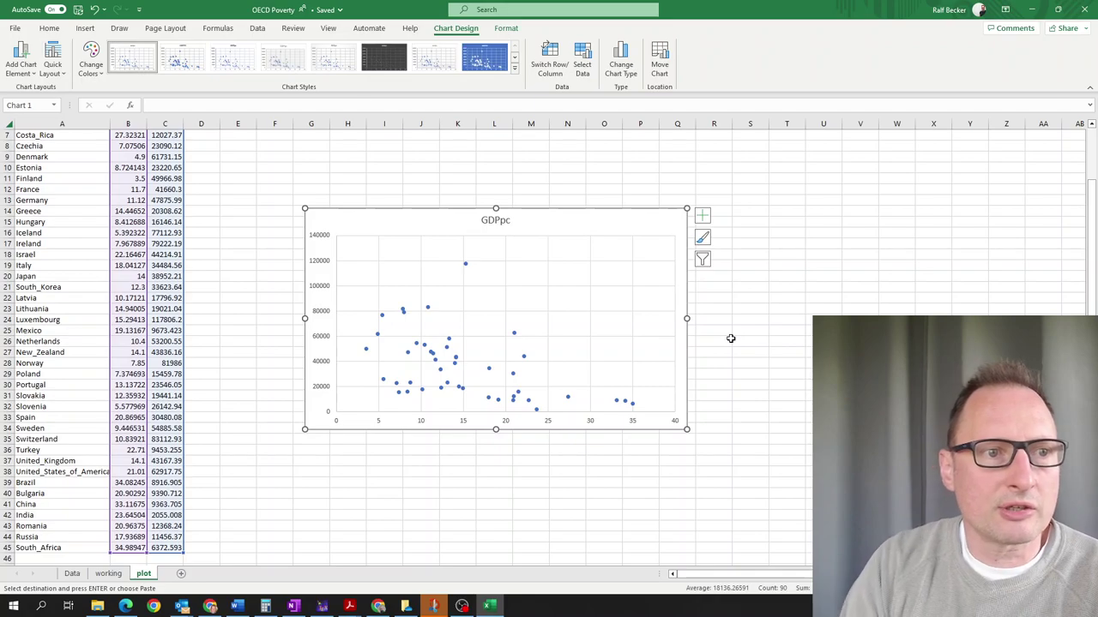
- Handwrite trial labels GDP and cP in red ink beside the chart
click(123, 30)
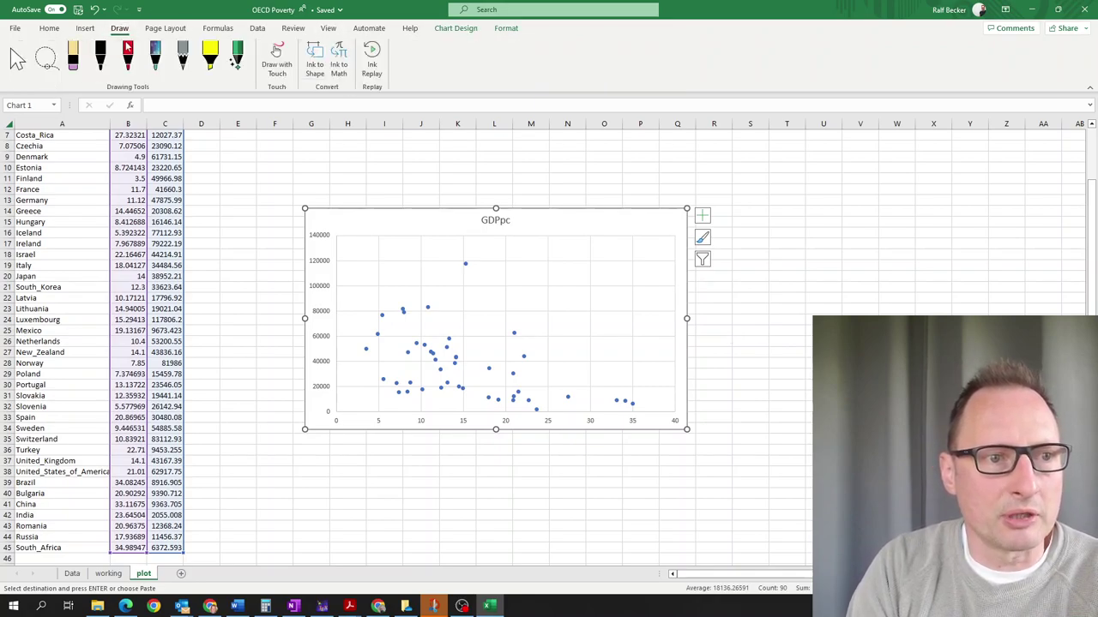
click(129, 62)
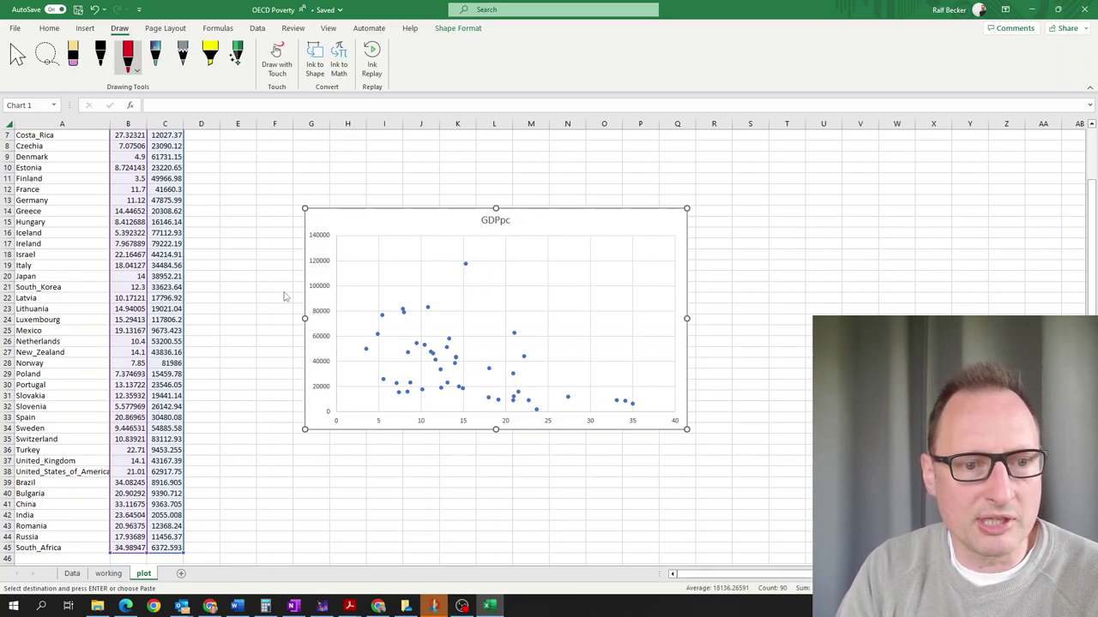
drag(275, 301, 276, 303)
drag(278, 309, 292, 313)
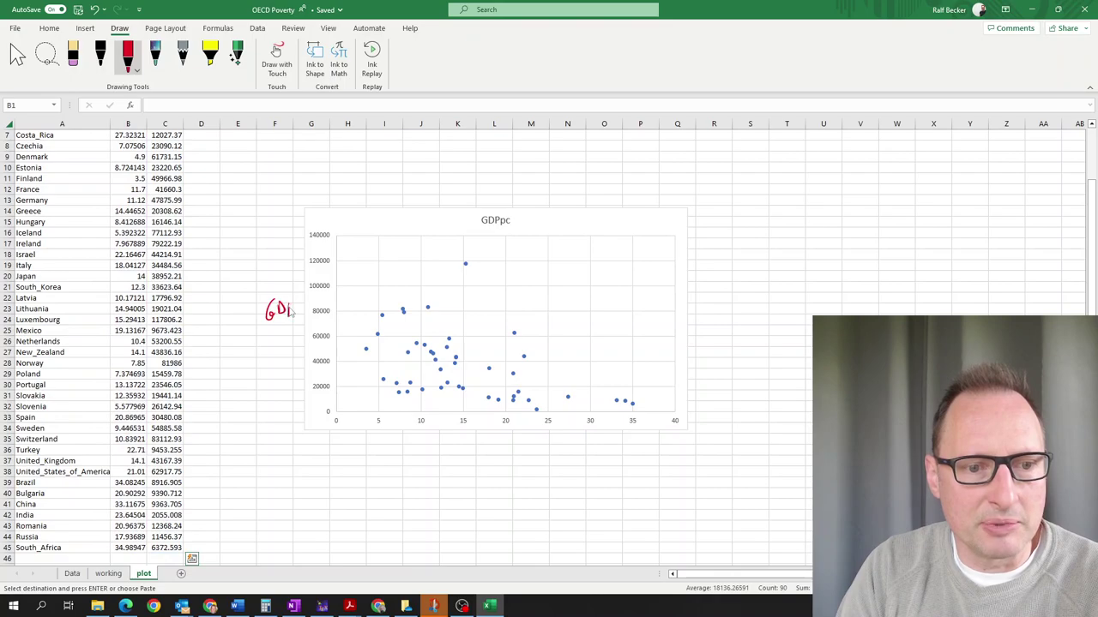
mouse_move(477, 441)
mouse_down()
mouse_move(476, 450)
mouse_move(486, 445)
mouse_up()
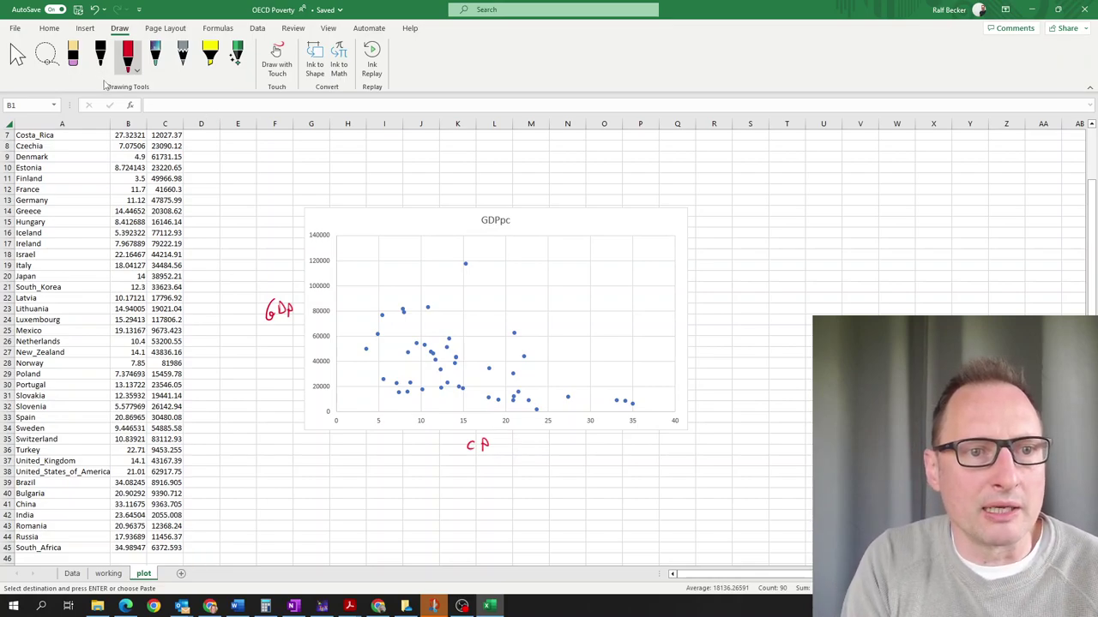
- Erase the handwritten GDP label and delete the GDPpc scatter chart
click(76, 64)
drag(304, 297, 282, 313)
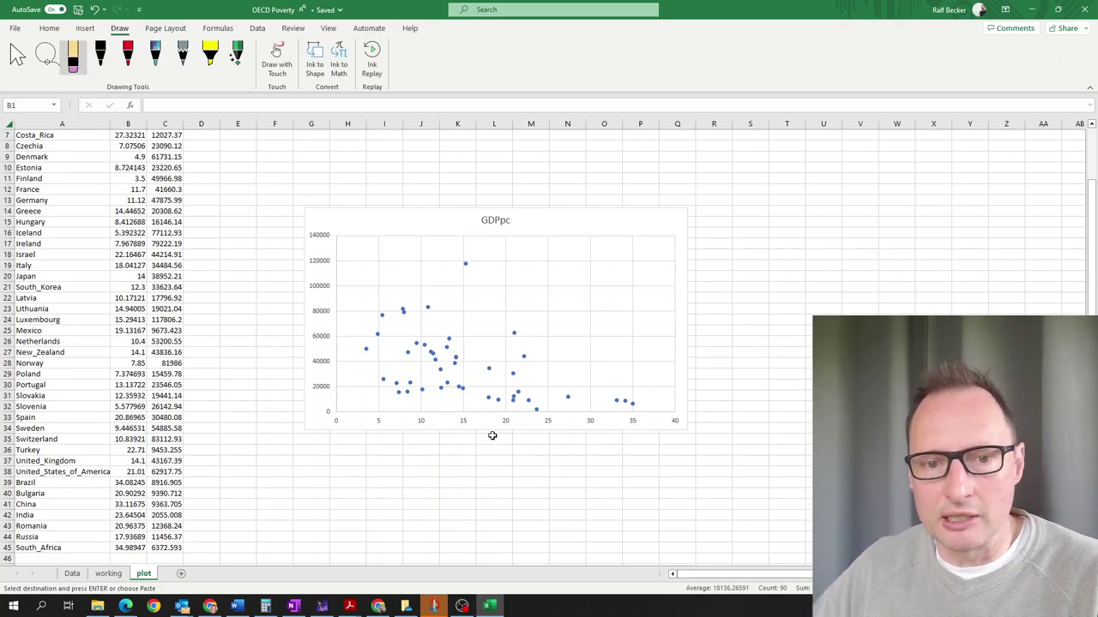
click(636, 227)
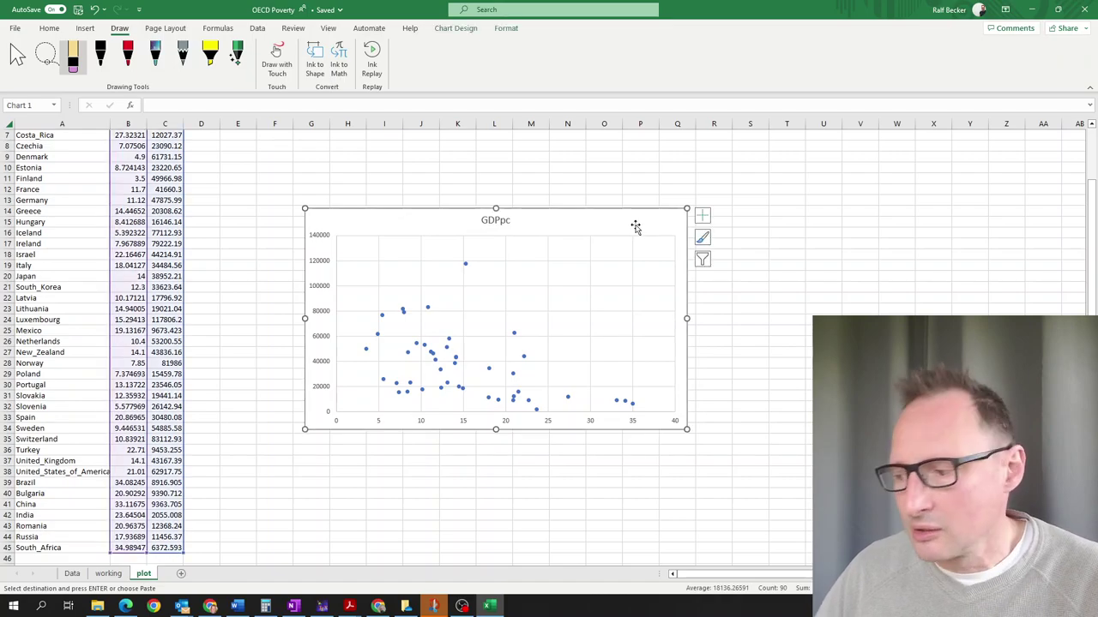
key(Delete)
- Duplicate the ChildPoverty values from column B into column D
click(268, 274)
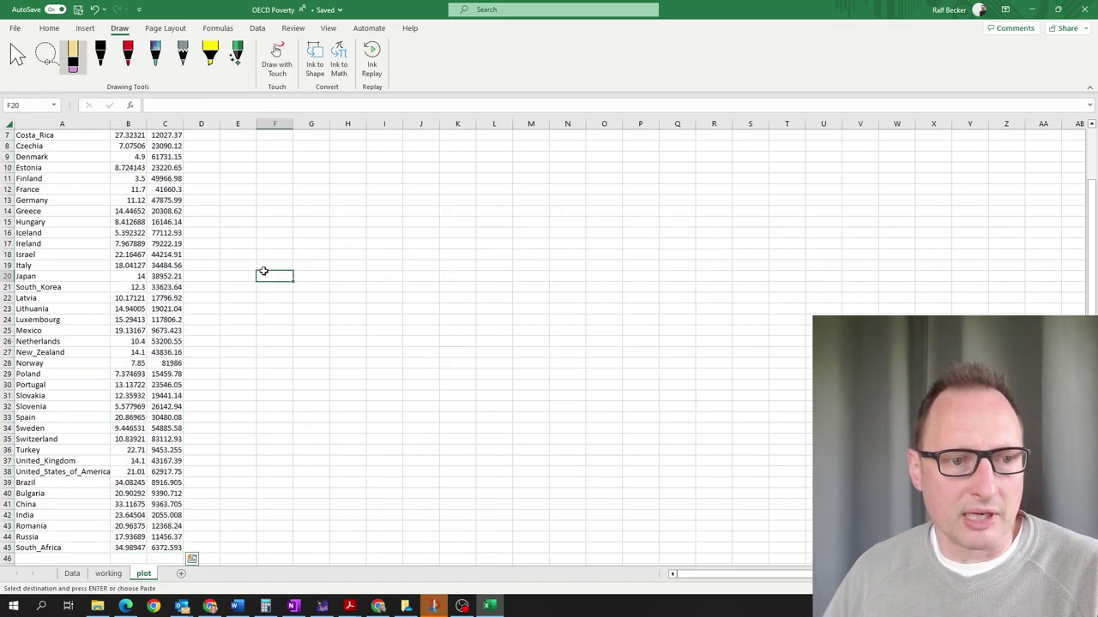
scroll(147, 294, up, 2)
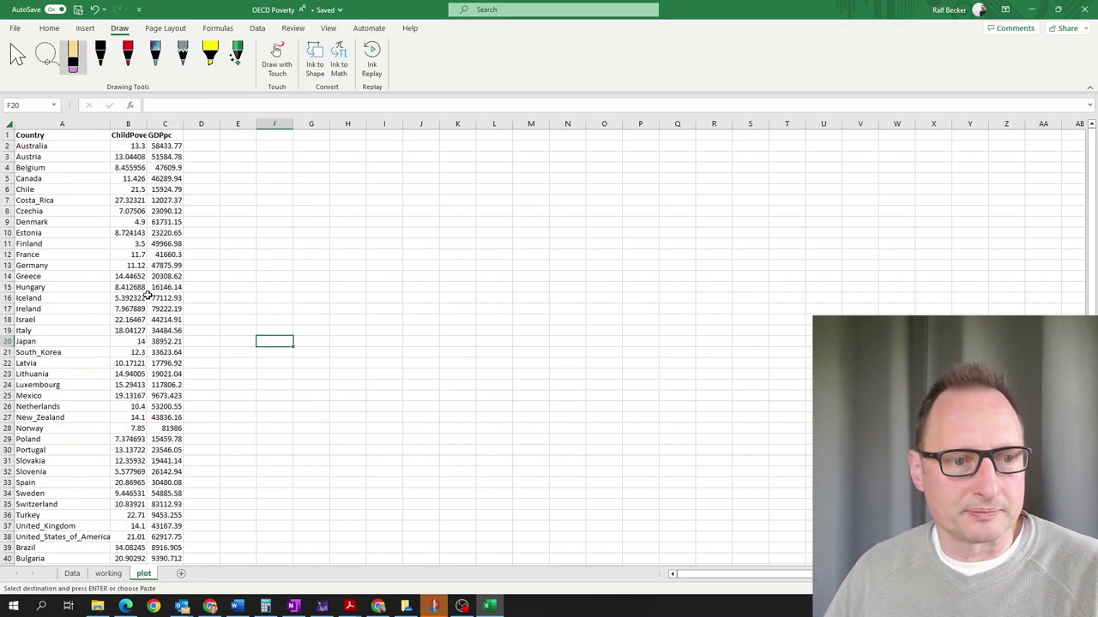
click(142, 137)
key(ctrl+shift+Down)
key(ctrl+shift+Right)
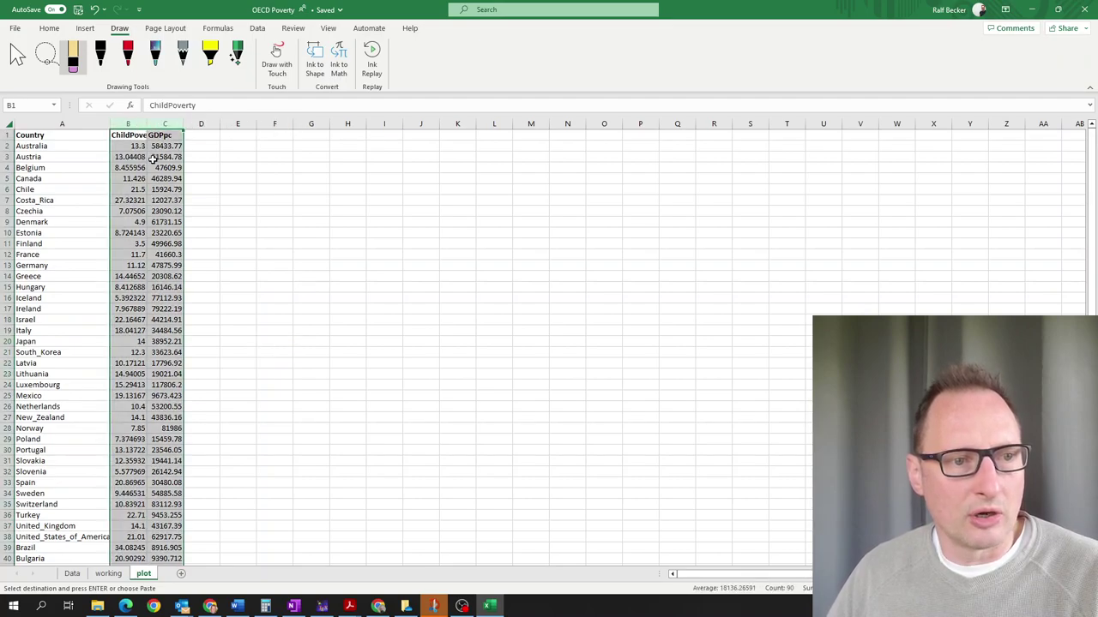
key(shift+Left)
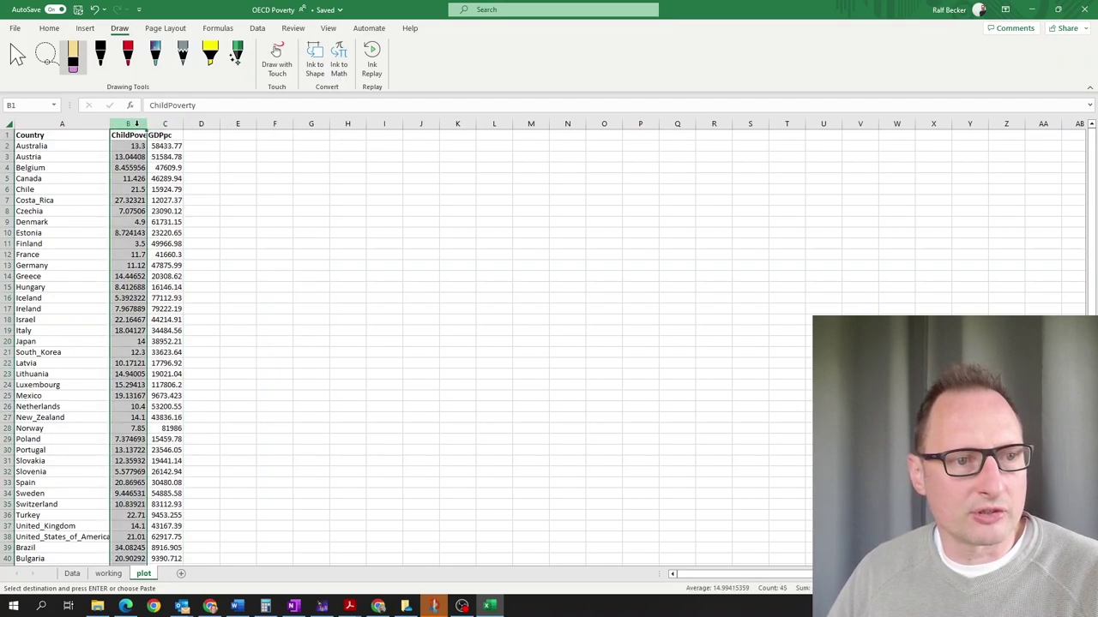
click(159, 125)
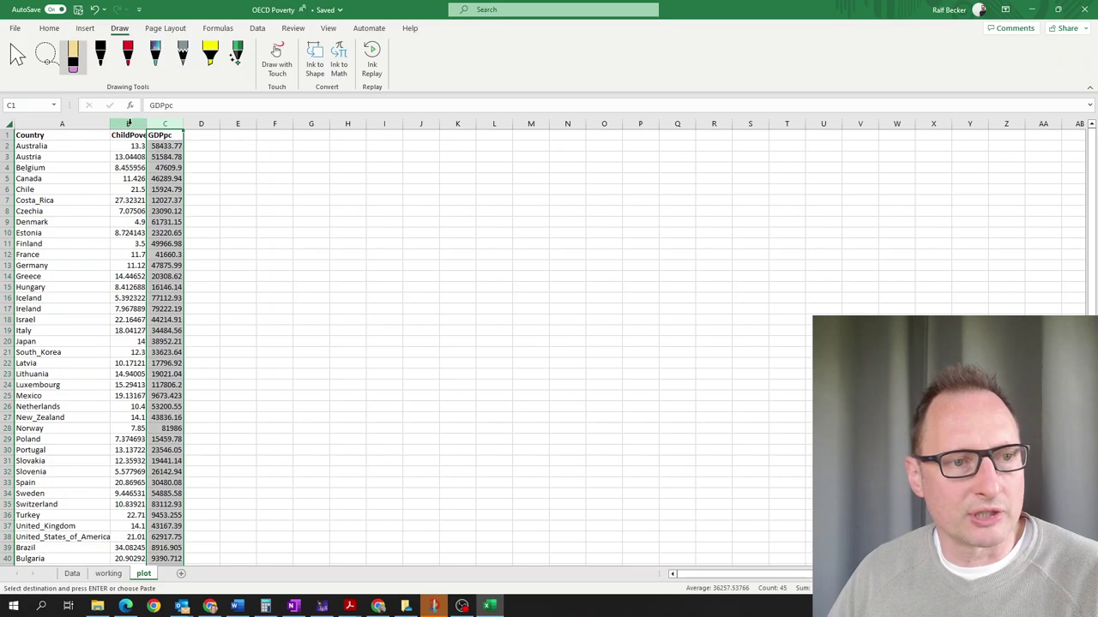
click(127, 125)
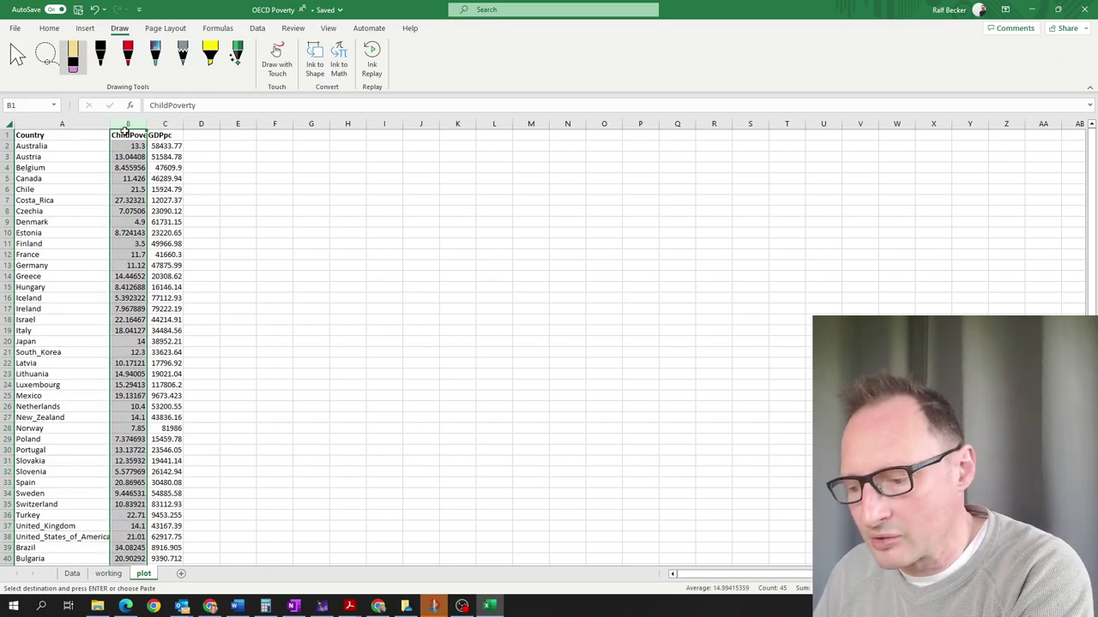
click(199, 124)
key(ctrl+v)
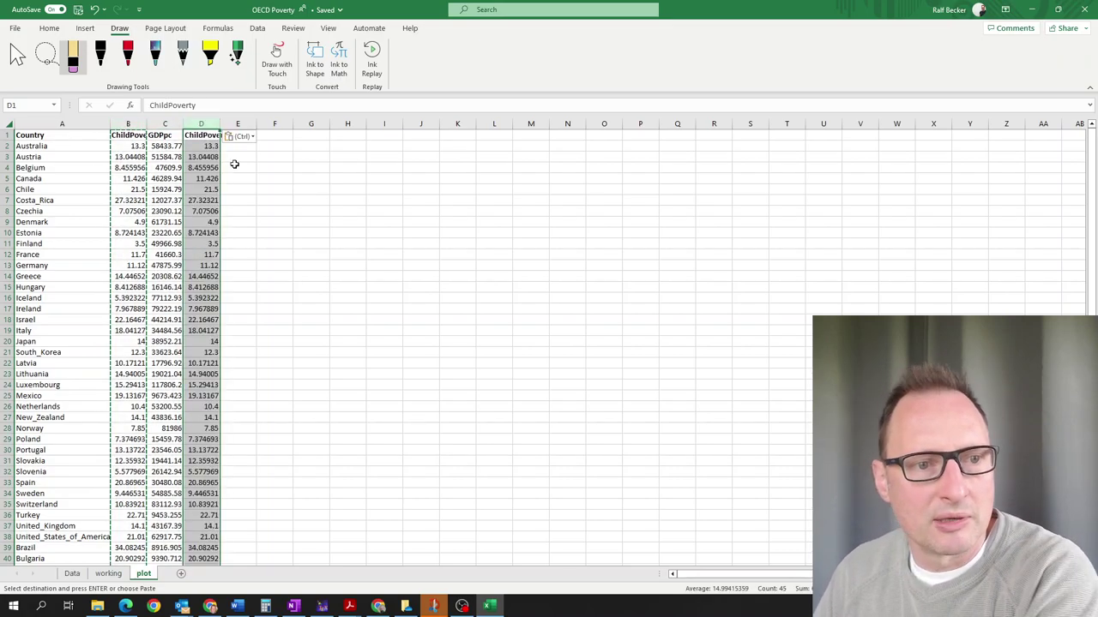
- Insert a scatter chart of columns C and D and move it up beside the data
click(237, 200)
drag(163, 135, 197, 537)
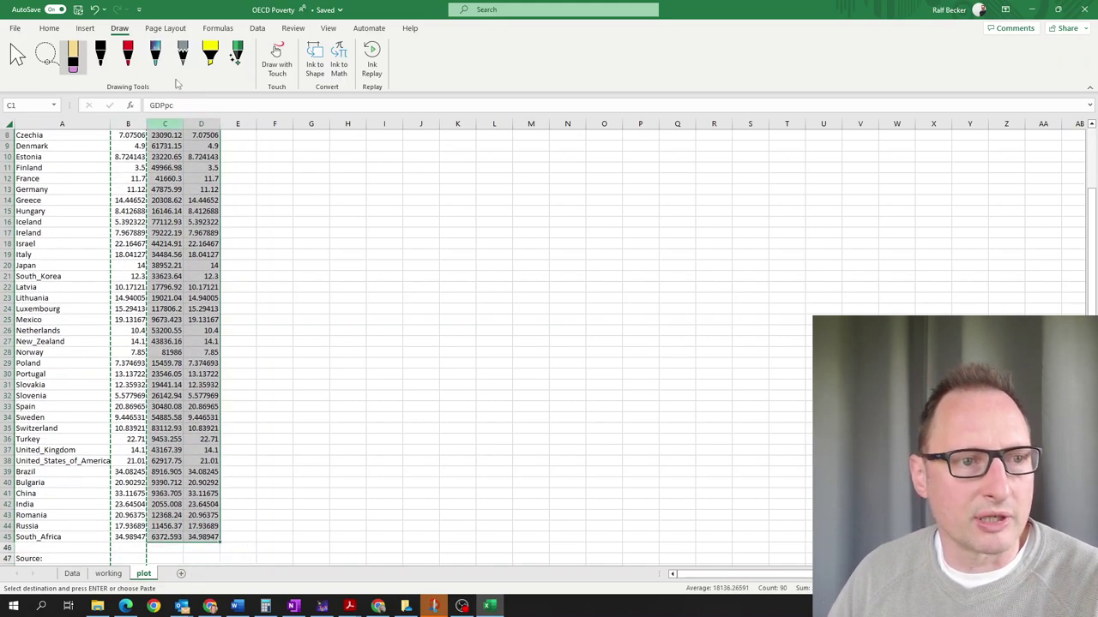
click(85, 28)
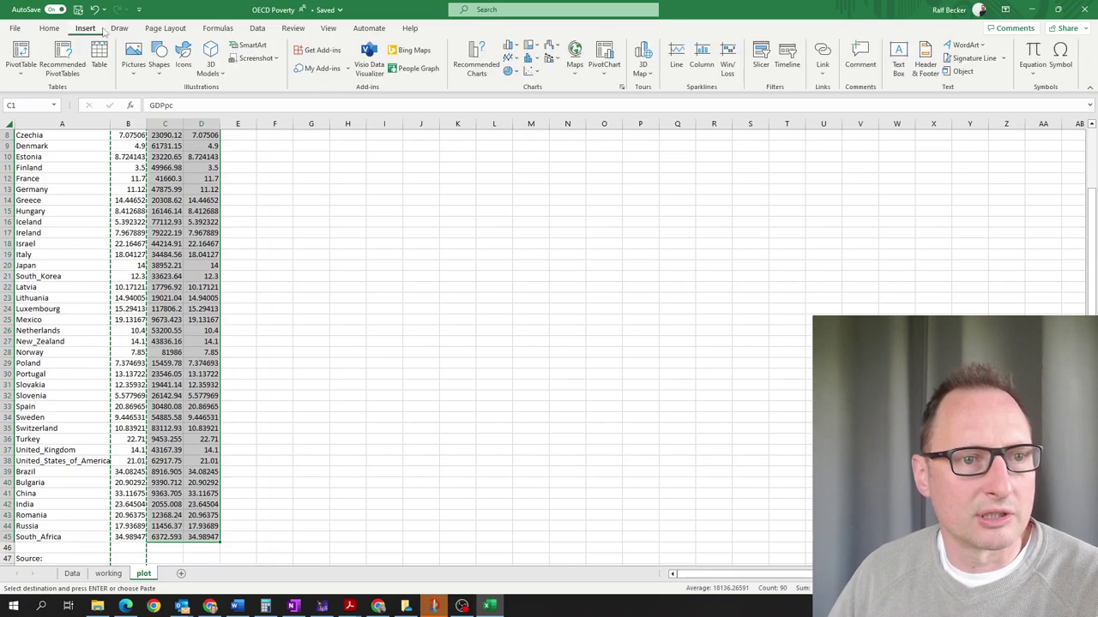
click(529, 74)
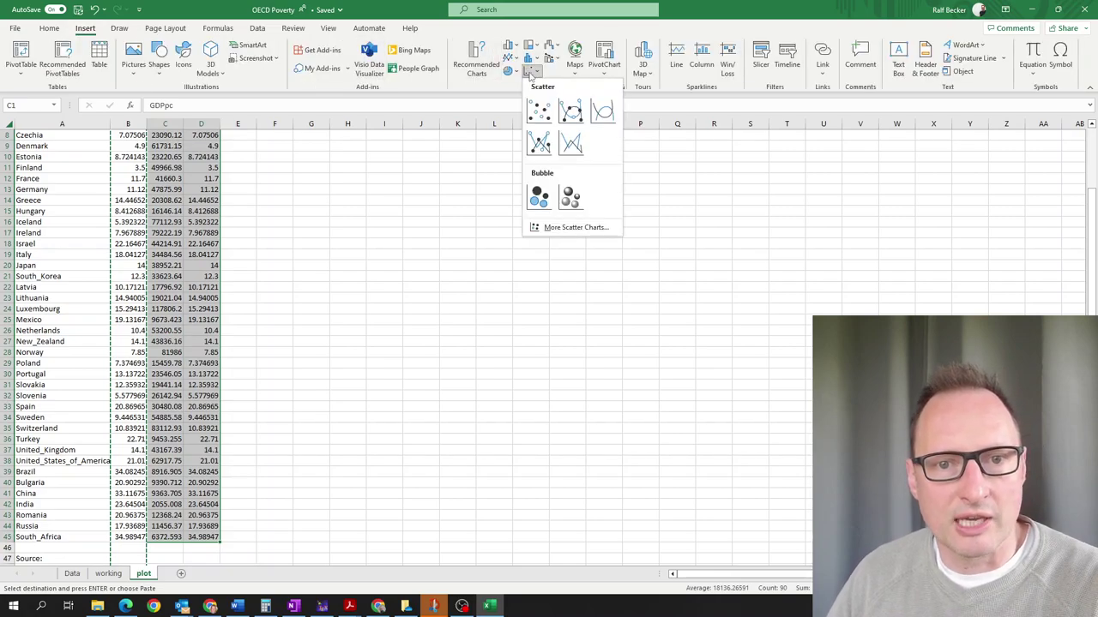
click(539, 114)
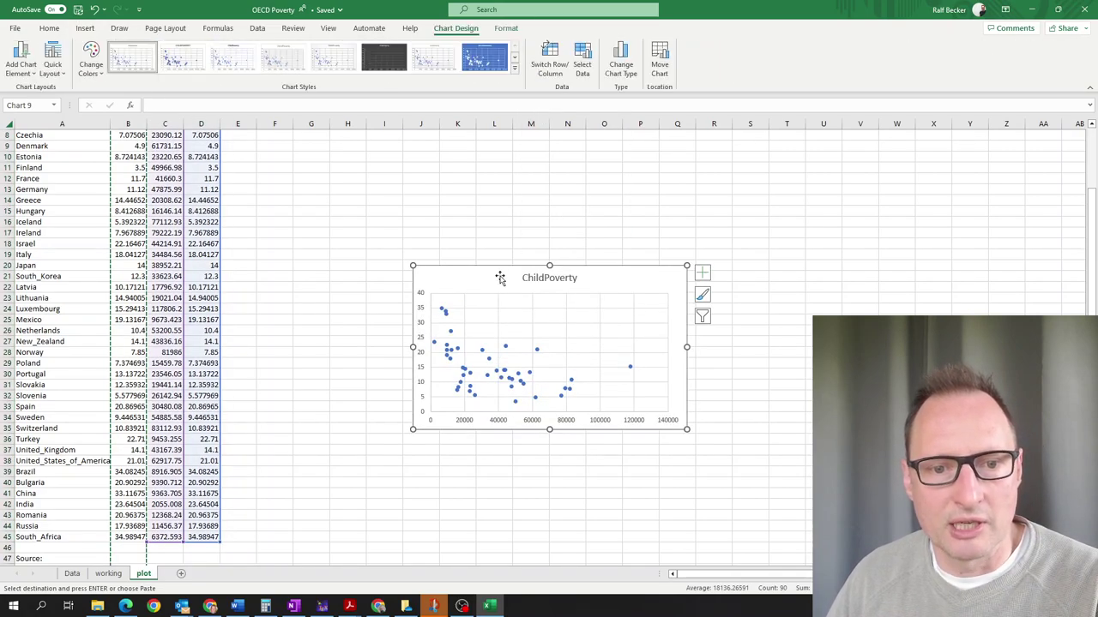
drag(497, 272, 409, 197)
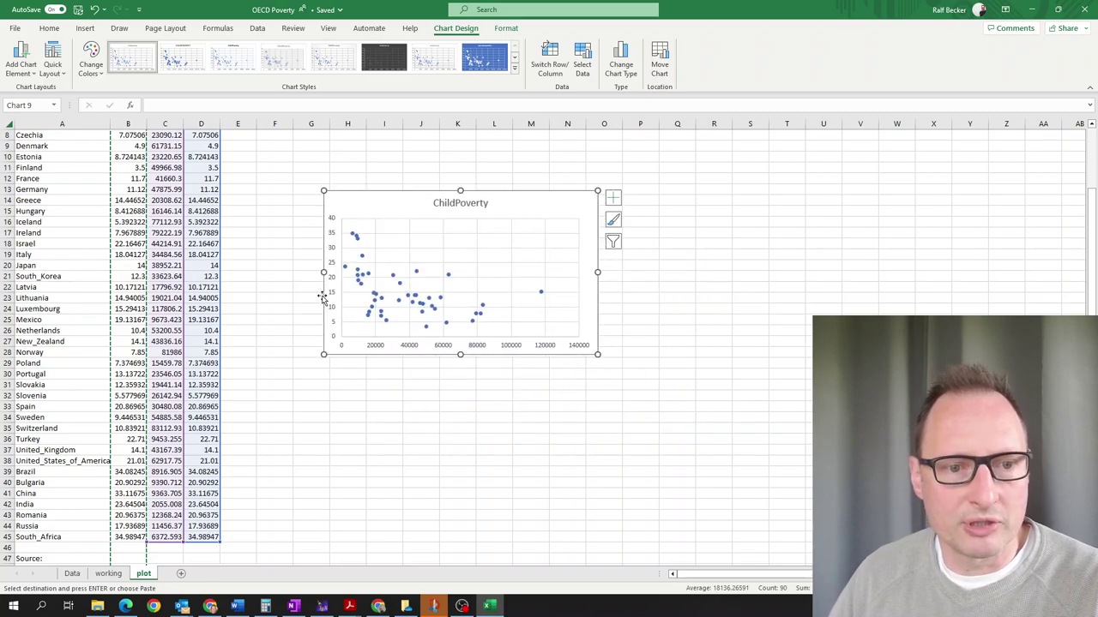
click(28, 74)
- Add axis titles to the chart: GDPpc horizontally and ChildPoverty vertically
mouse_move(41, 105)
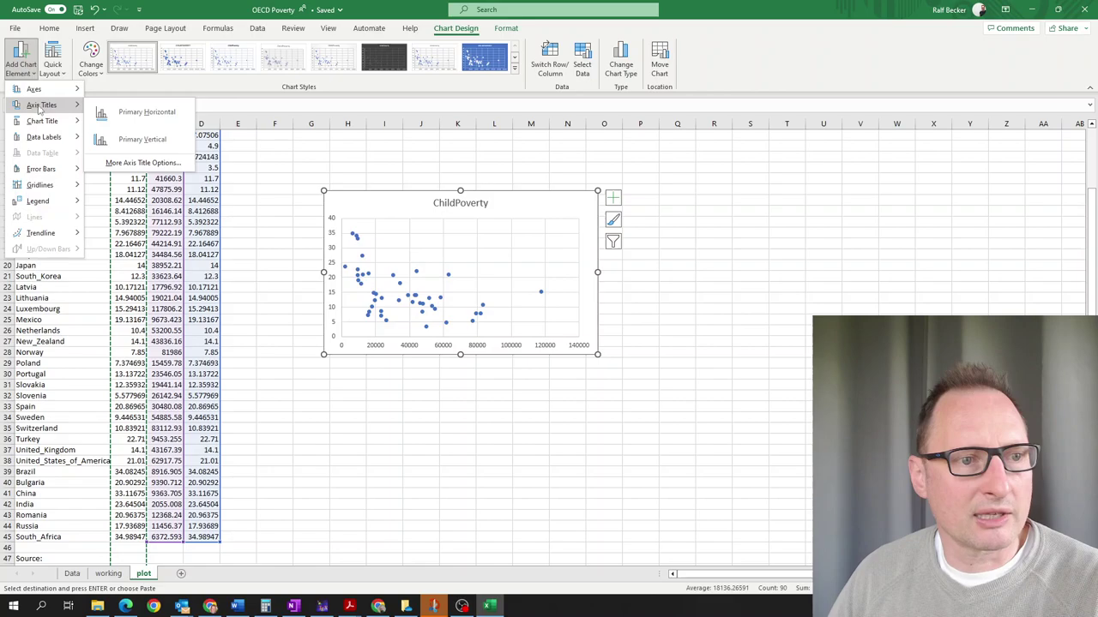
click(117, 117)
click(22, 62)
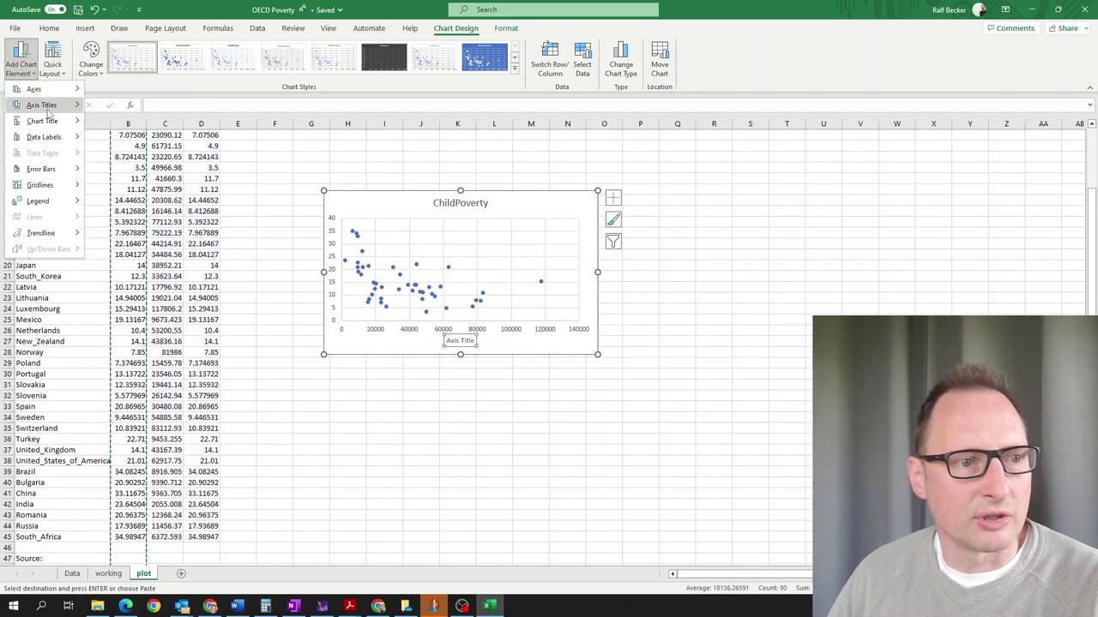
mouse_move(79, 110)
click(126, 139)
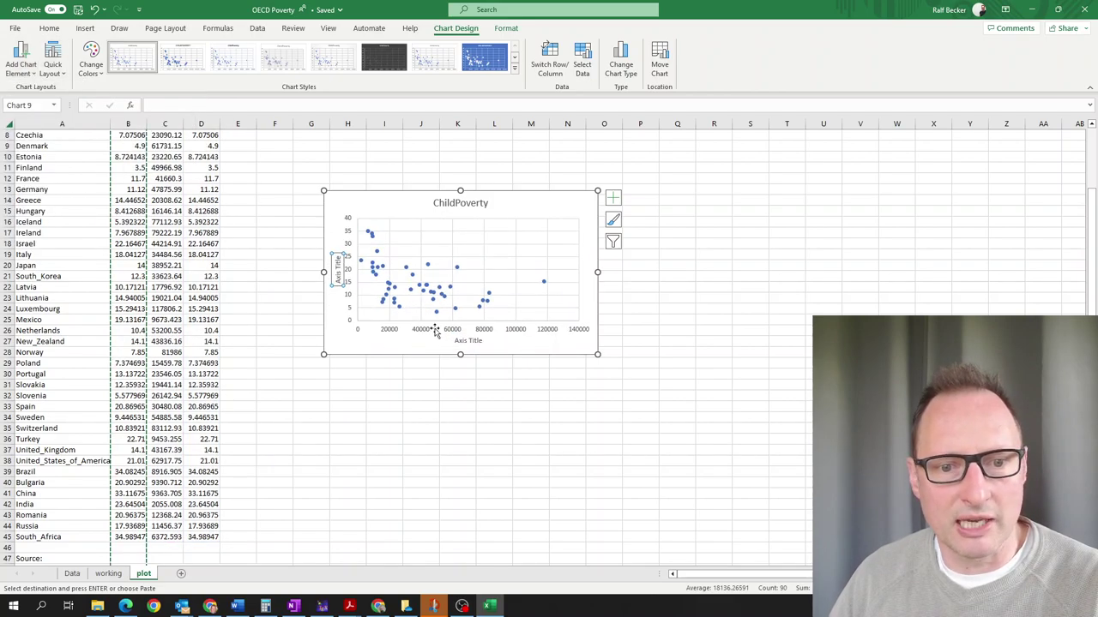
double_click(468, 342)
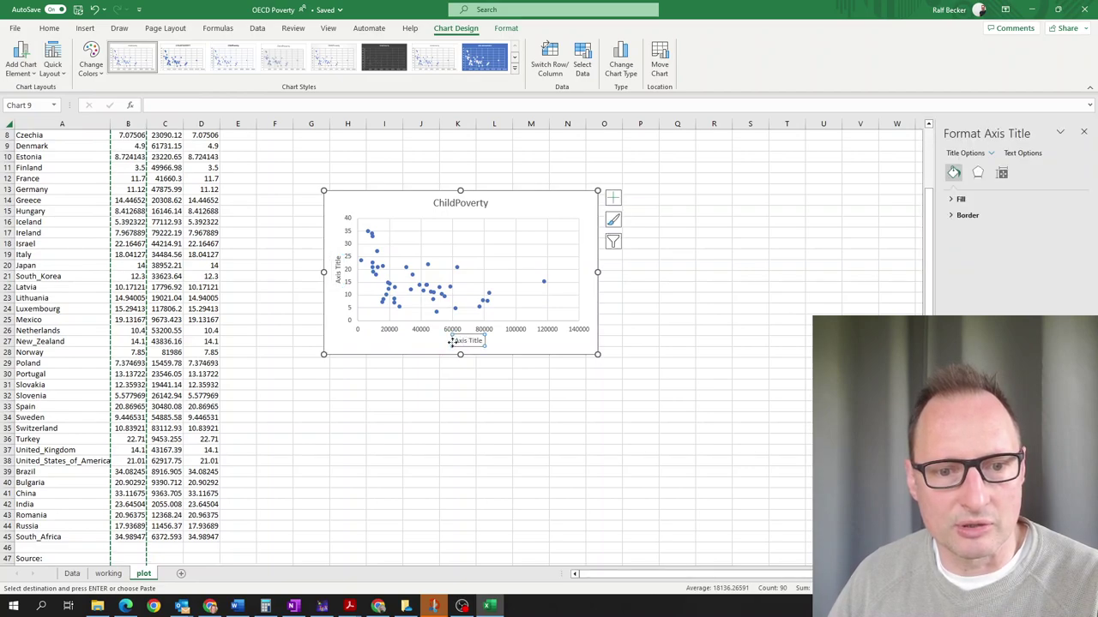
drag(456, 342, 484, 341)
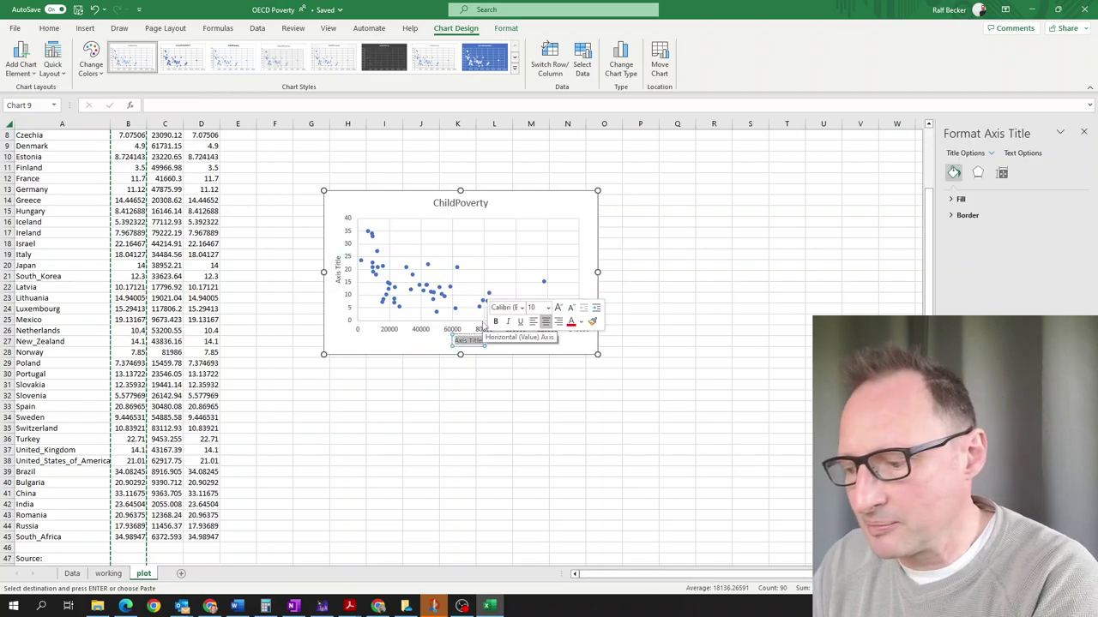
text(GDPp)
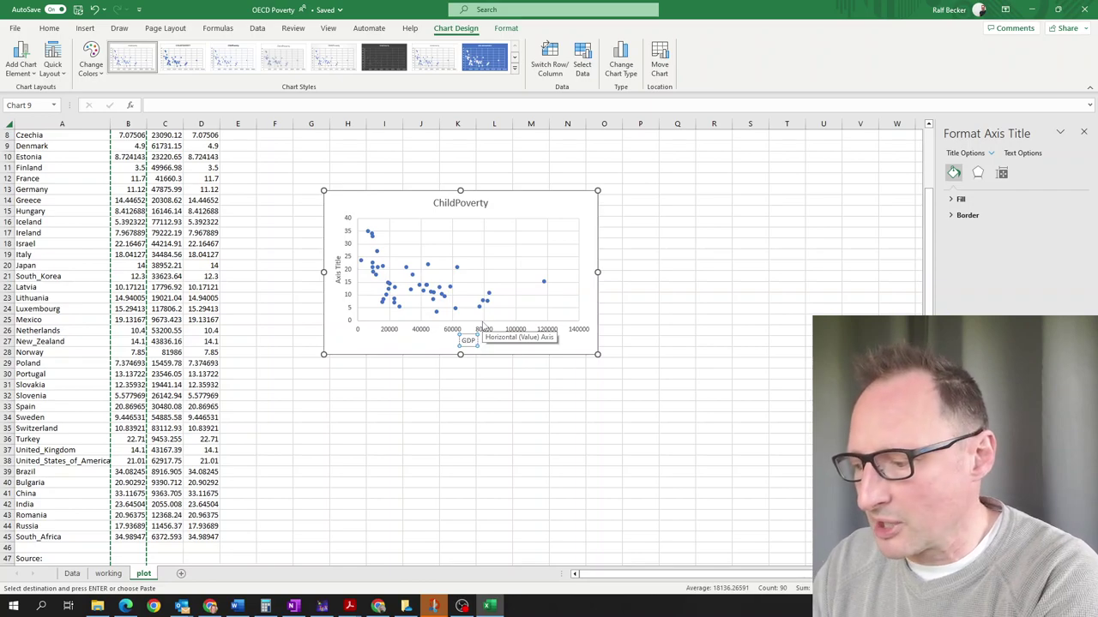
text(c)
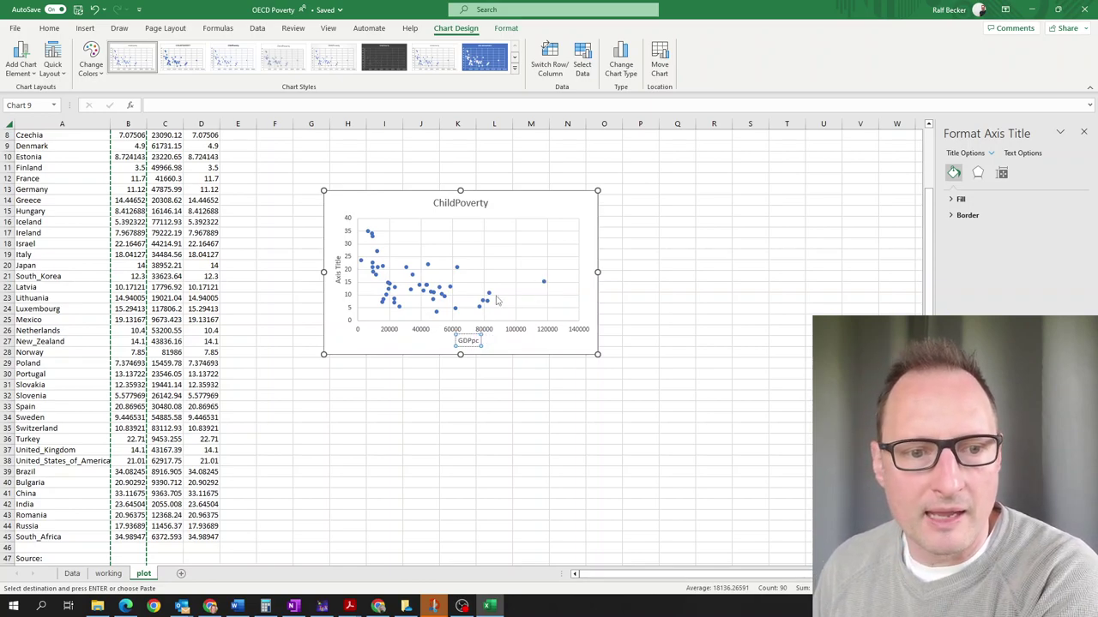
click(337, 276)
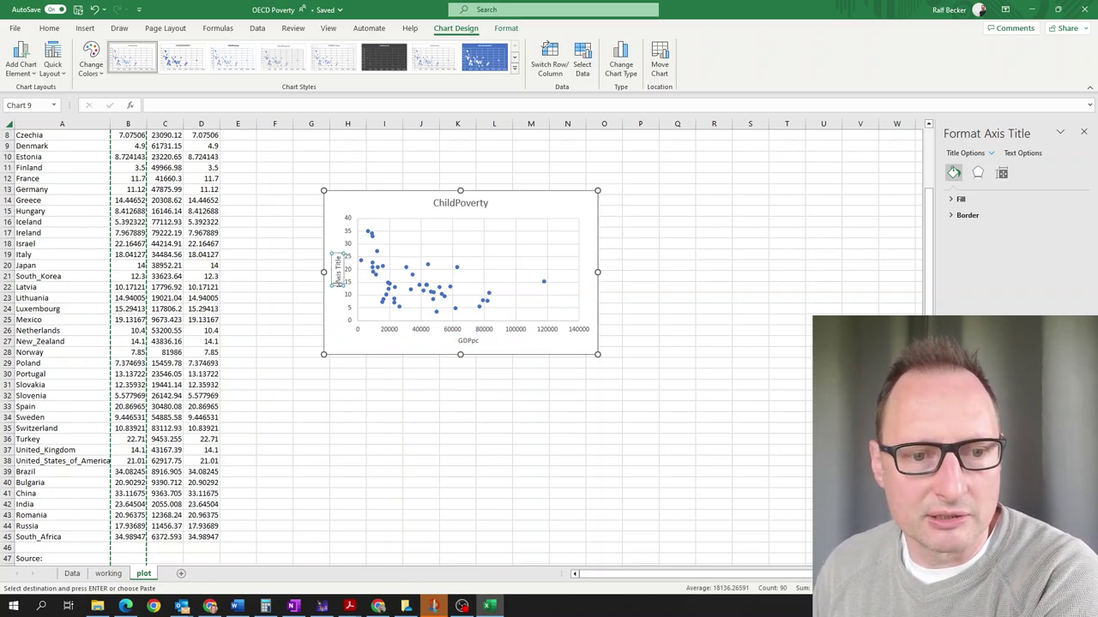
double_click(340, 283)
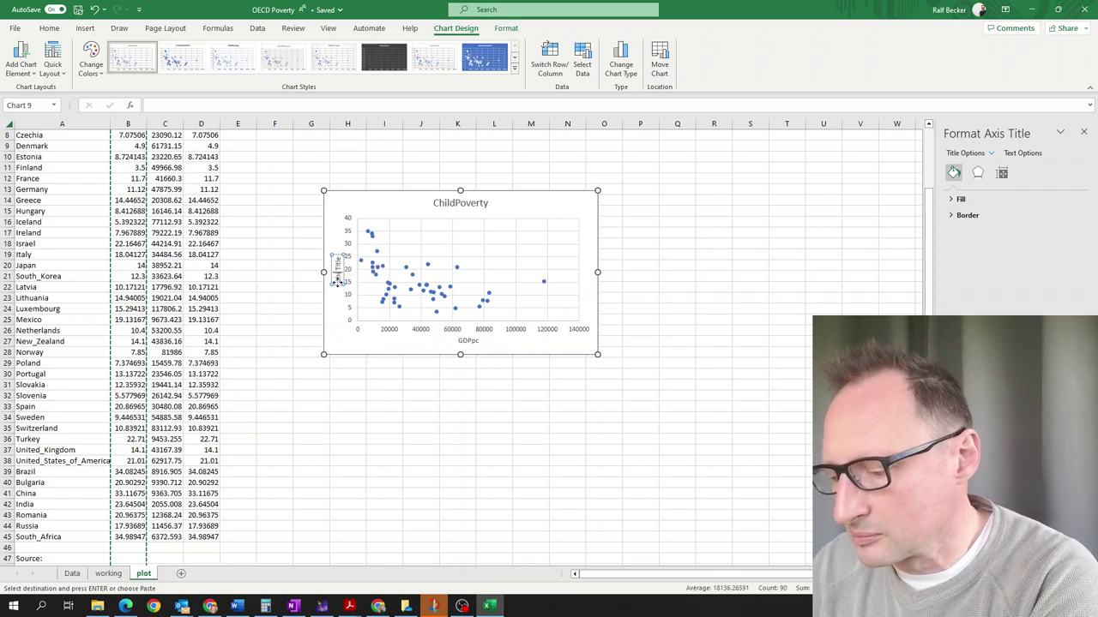
text(ChildPoverty)
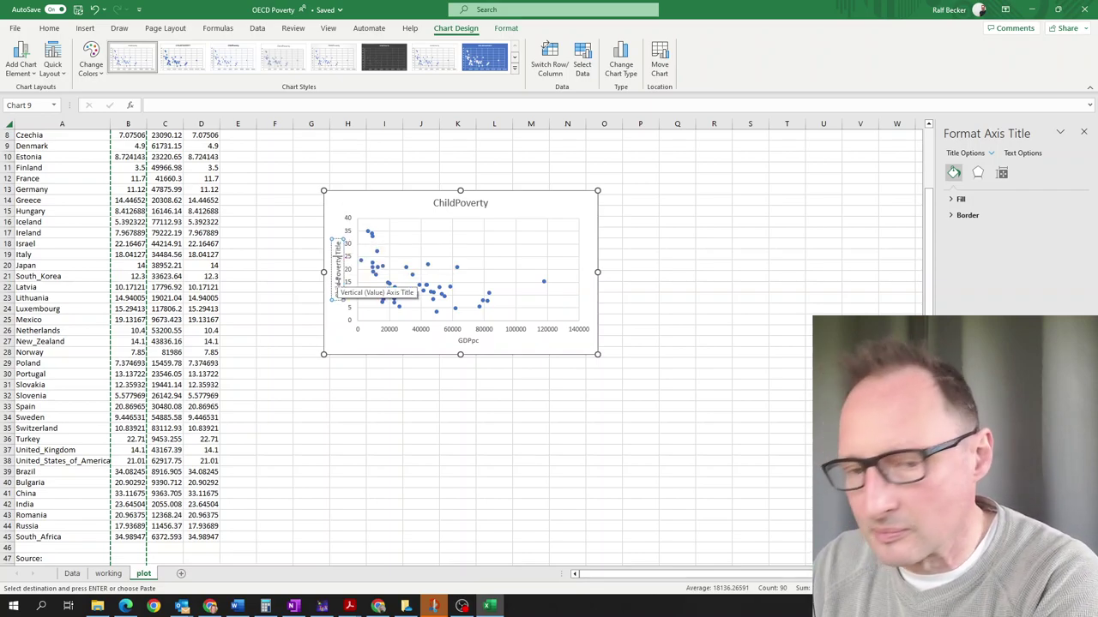
key(Delete)
key(Delete)
key(Delete)
key(Delete)
key(Delete)
key(Delete)
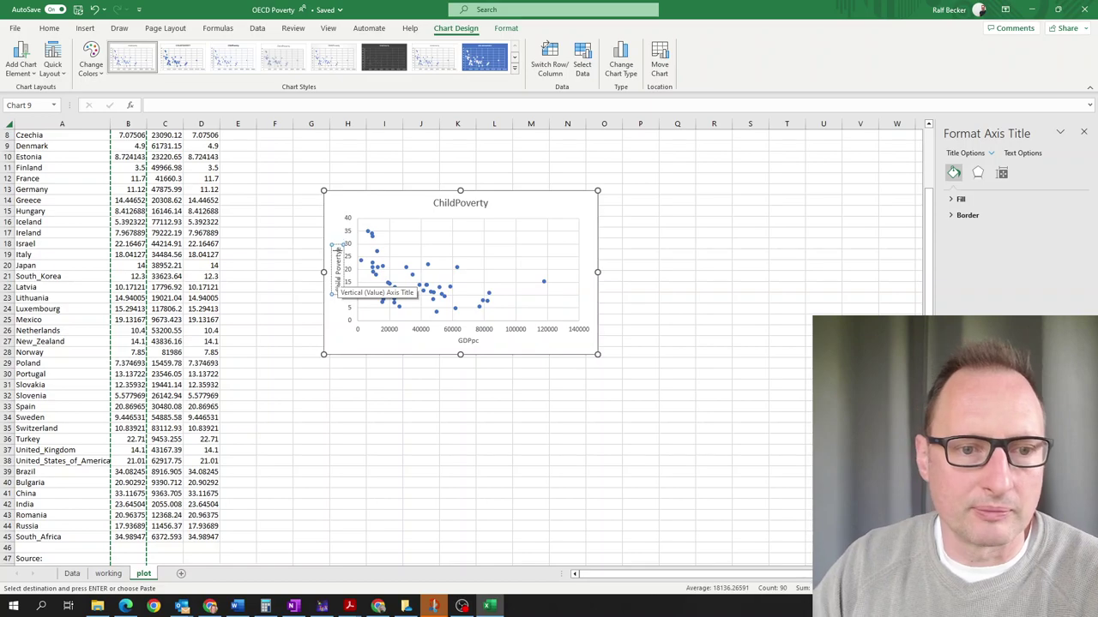
- Enlarge the scatter chart toward the upper left and bring up the working sheet
scroll(368, 335, up, 1)
click(445, 420)
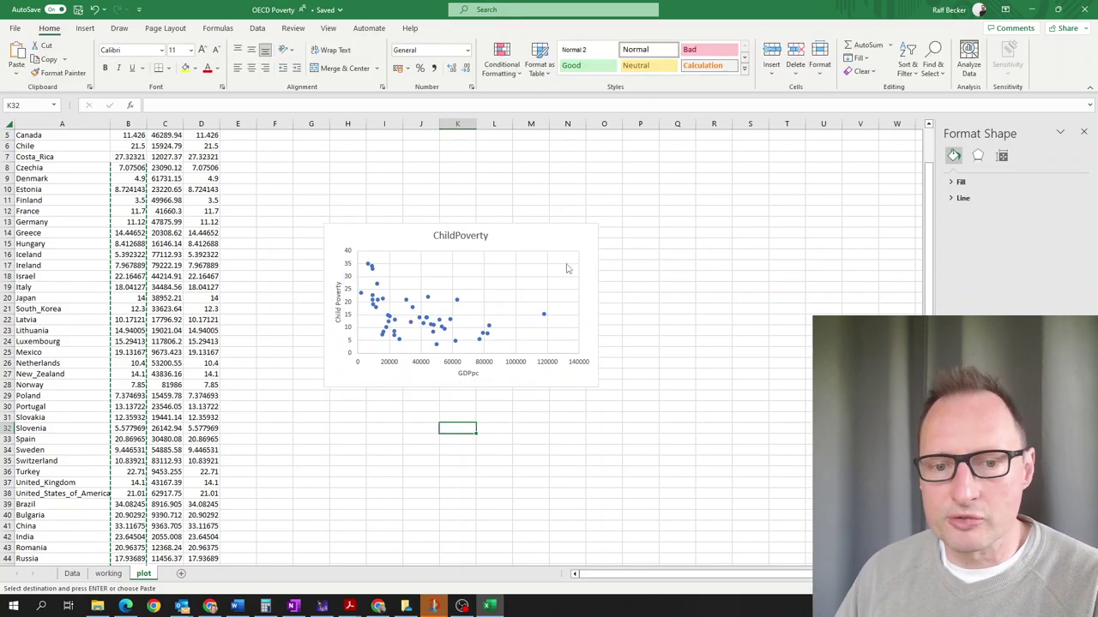
click(549, 234)
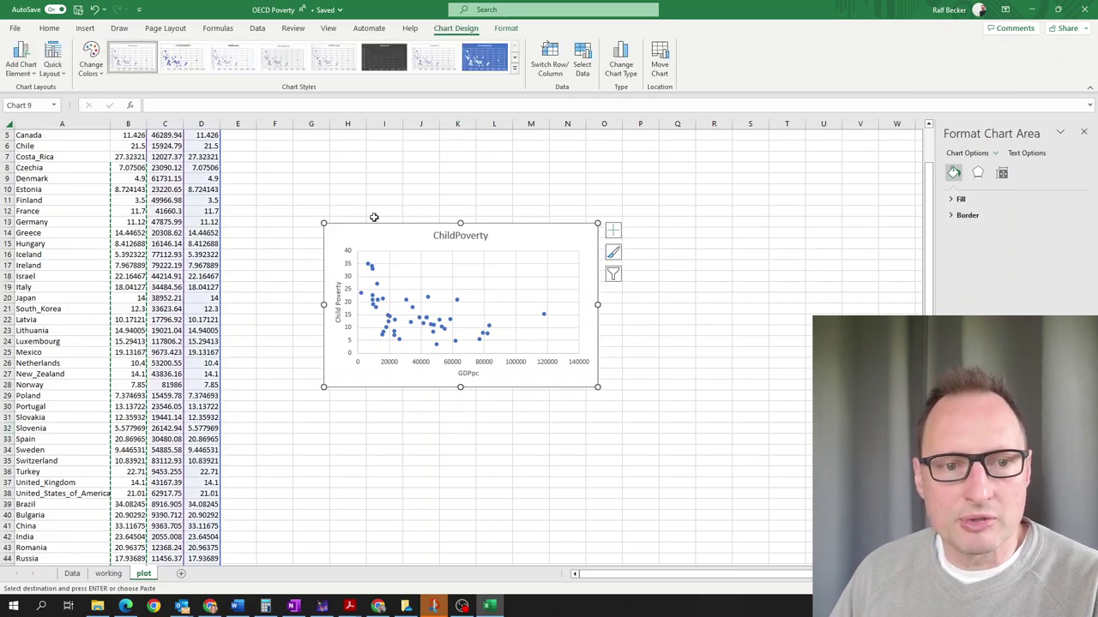
drag(323, 223, 268, 177)
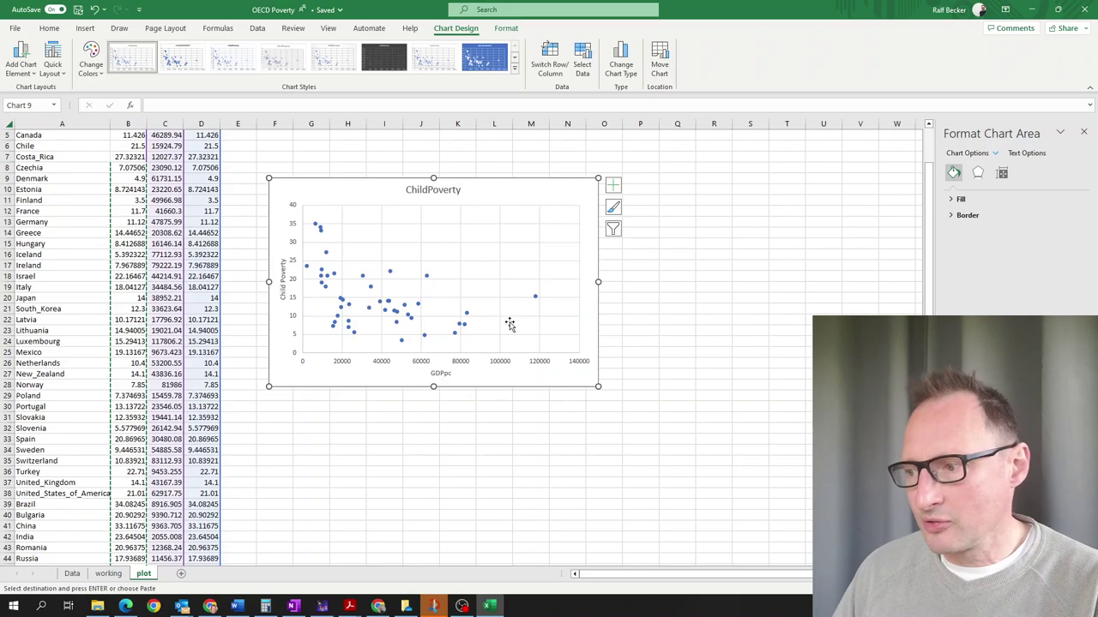
click(112, 574)
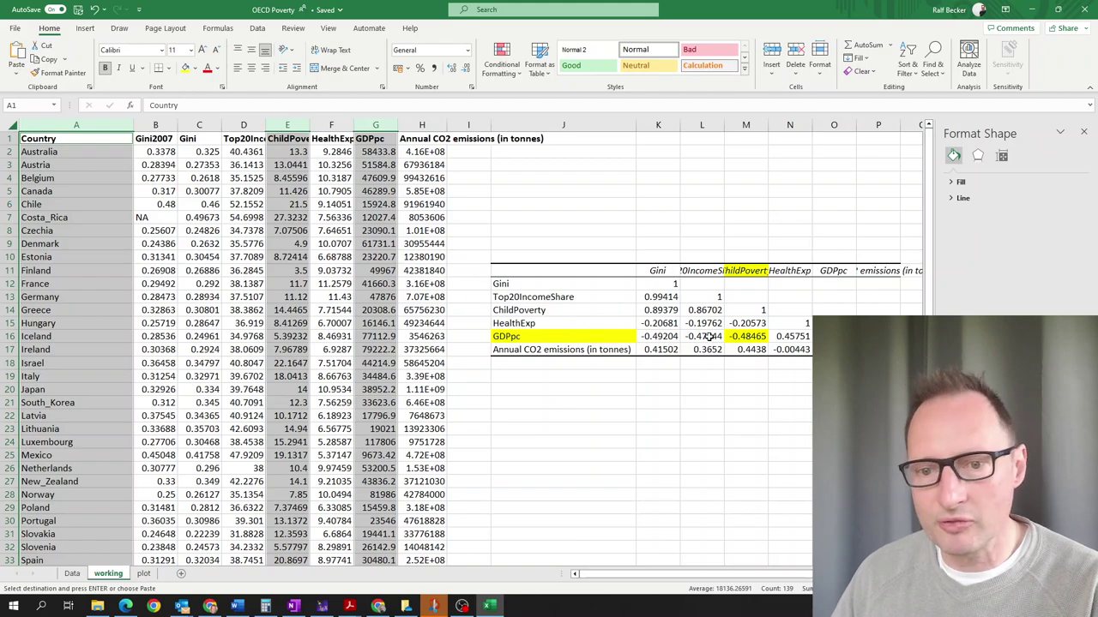
- Read the -0.48465 GDPpc–ChildPoverty correlation in M16, then return to the plot sheet
click(751, 337)
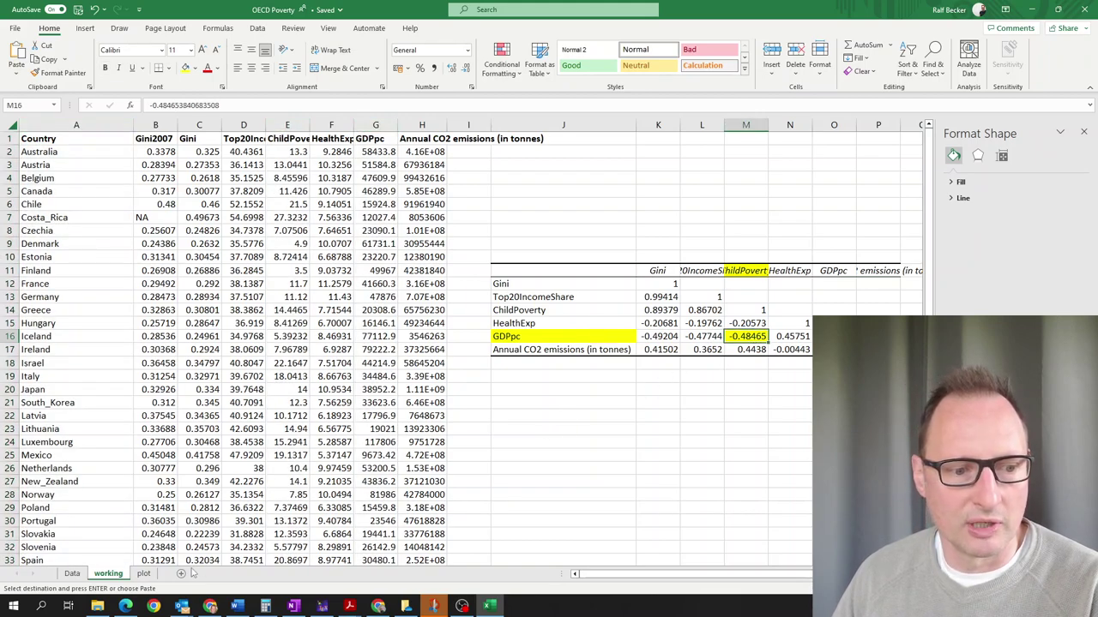
click(143, 574)
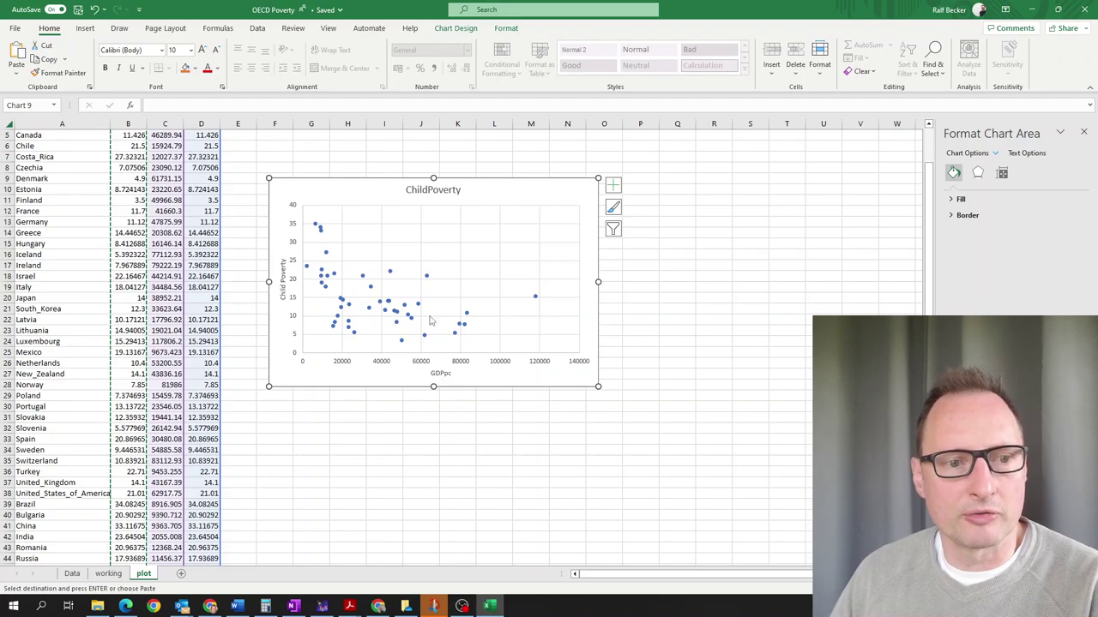
- Switch to the OneNote page showing exercise part (c) on regressing CP on GDPpc
click(293, 606)
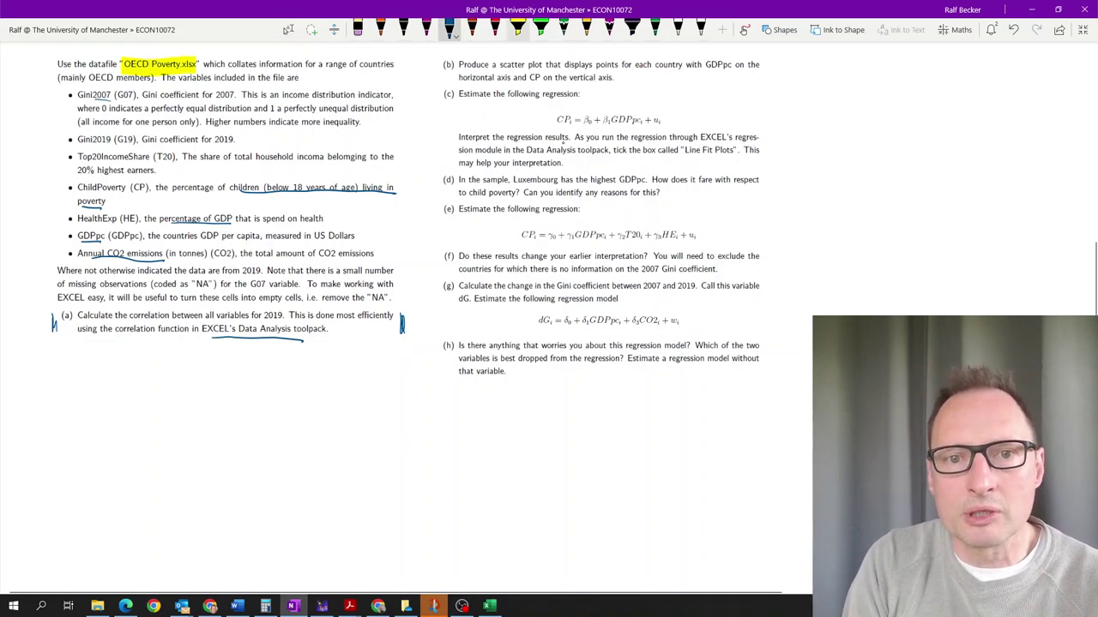
- Underline 'Line Fit Plots' in red ink in OneNote, then return to Excel
click(495, 29)
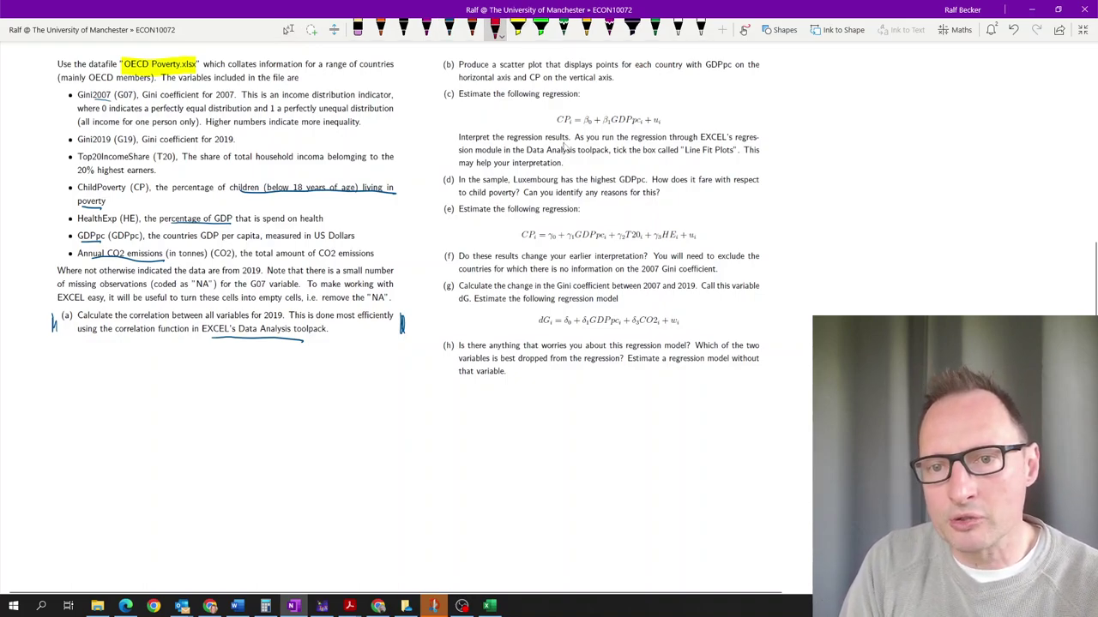
drag(680, 159, 736, 159)
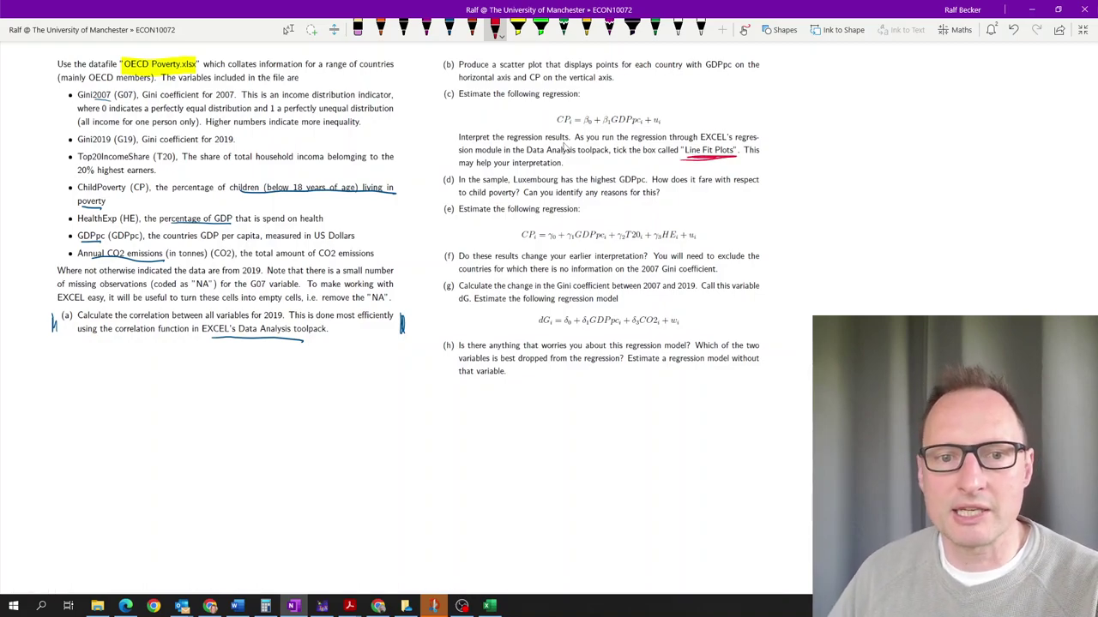
key(Escape)
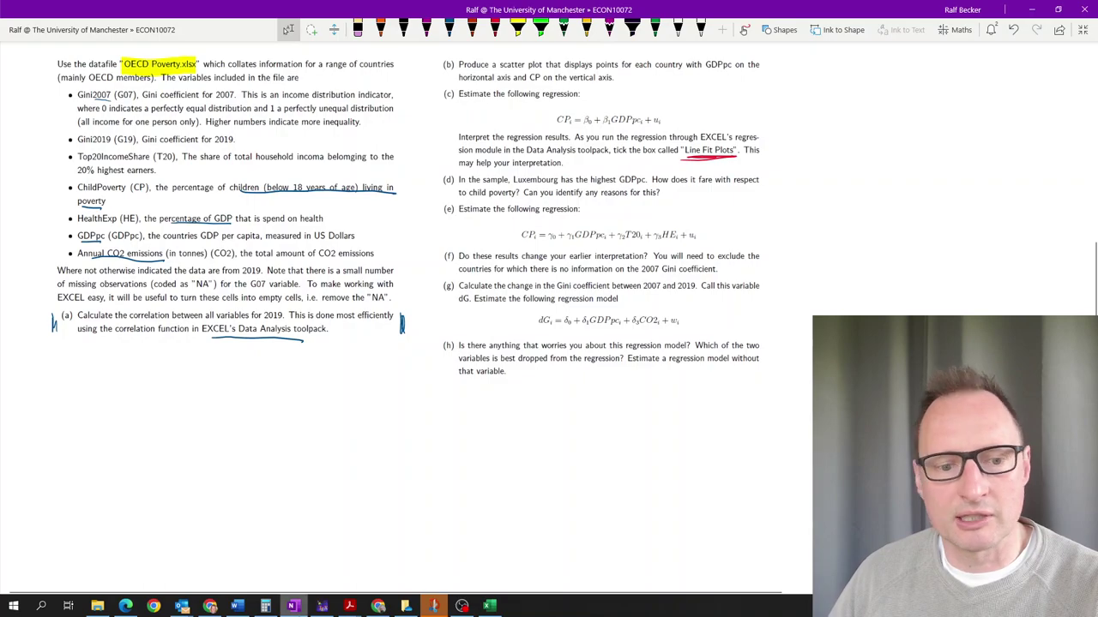
click(488, 608)
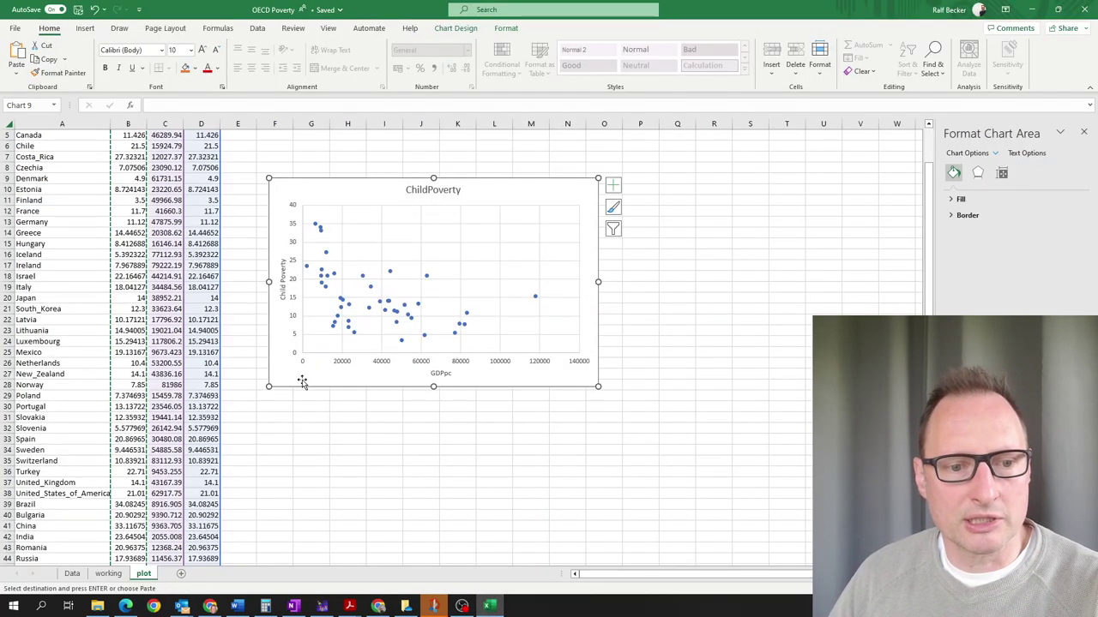
- Shrink the scatter chart, move it to the top beside the data, and select cell F17
drag(302, 385, 299, 354)
drag(598, 357, 478, 250)
scroll(306, 340, up, 2)
drag(286, 186, 276, 145)
click(569, 221)
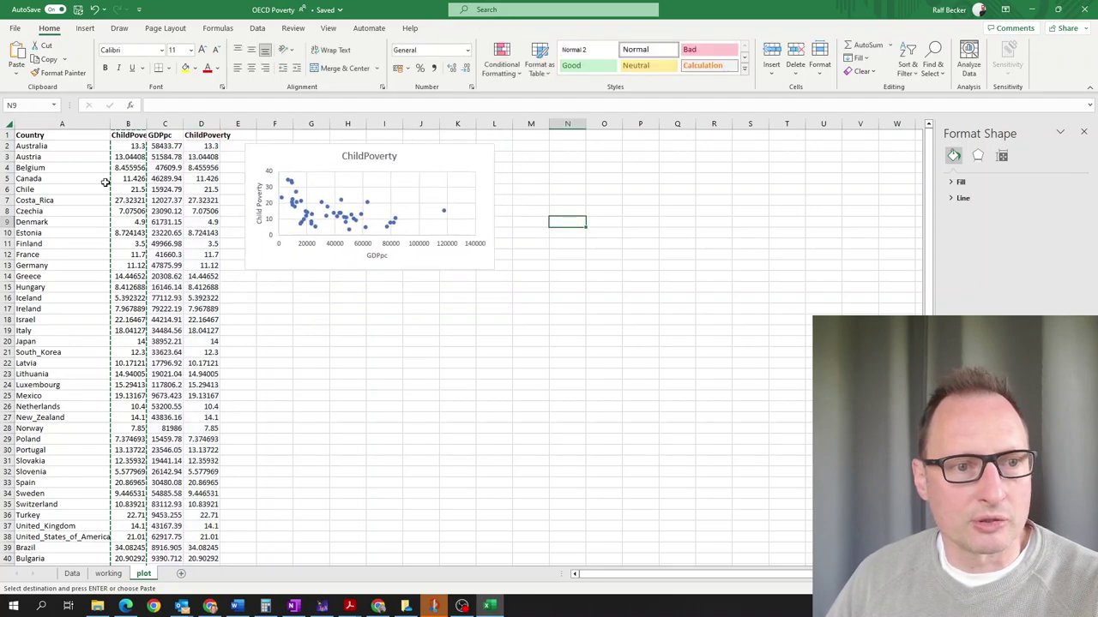
click(290, 309)
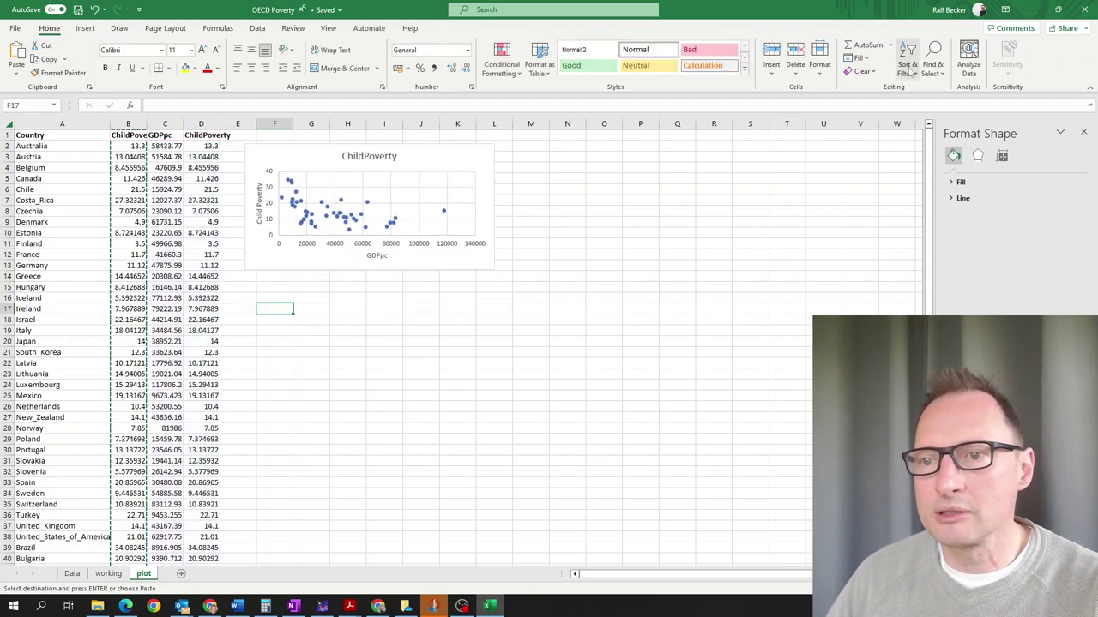
click(258, 28)
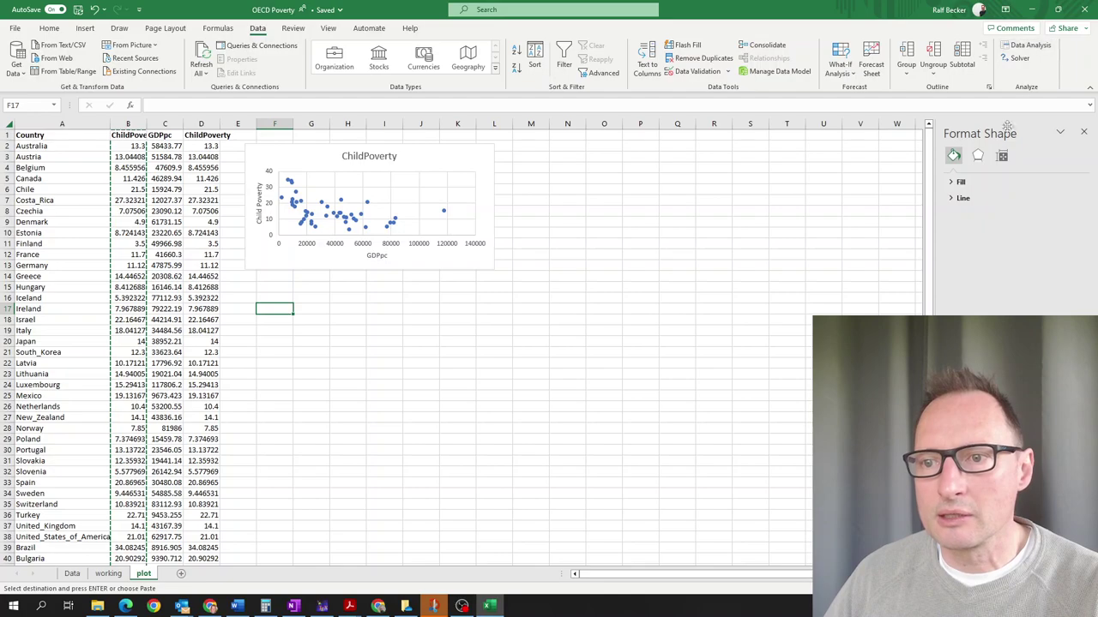
- Start a Regression analysis with Y range D1:D45 (ChildPoverty) and X range C1:C45 (GDPpc)
click(1082, 131)
click(1026, 46)
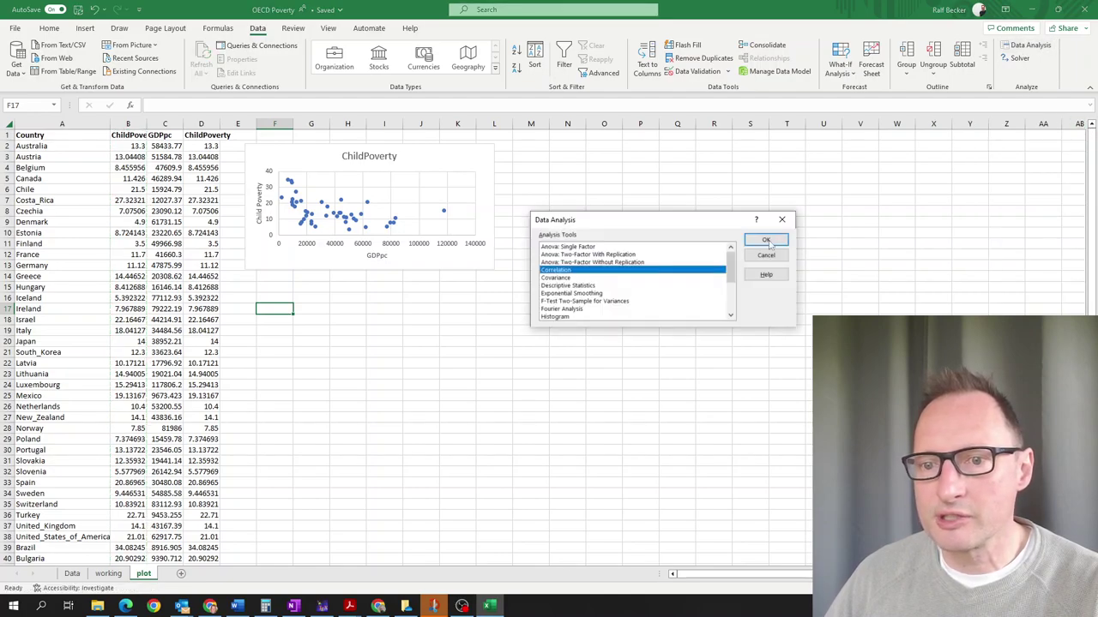
scroll(733, 305, down, 3)
click(583, 277)
click(766, 240)
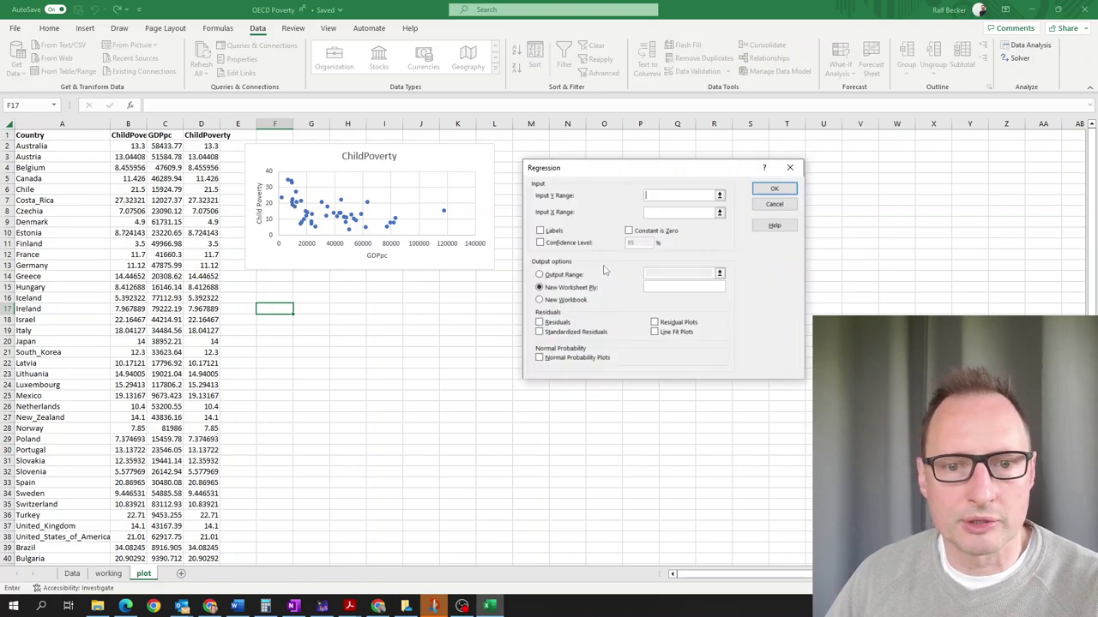
click(719, 196)
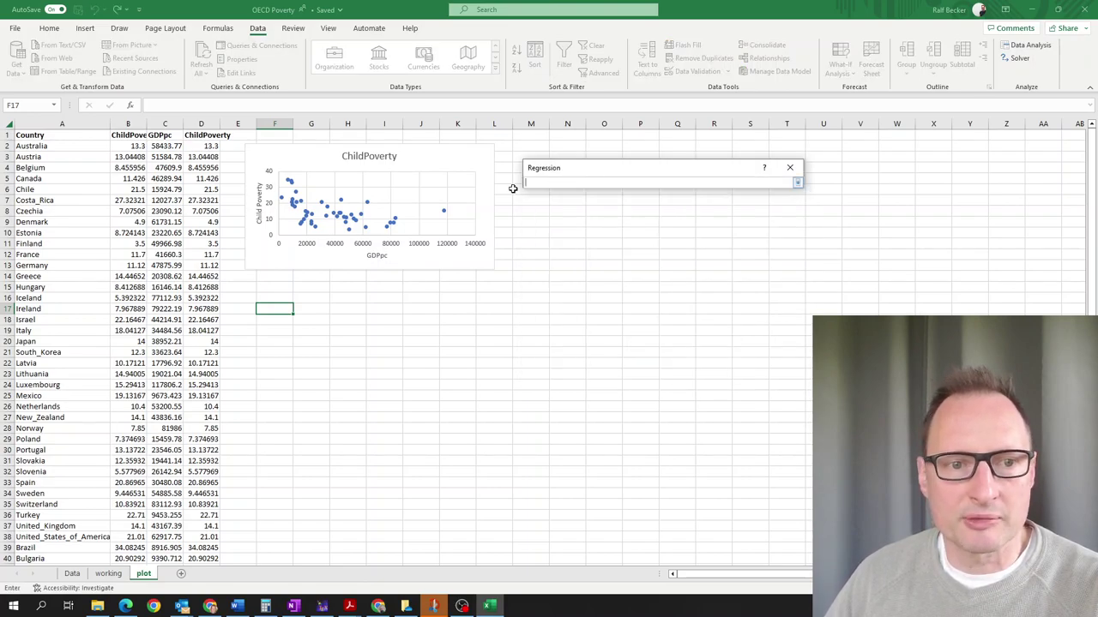
drag(203, 137, 208, 566)
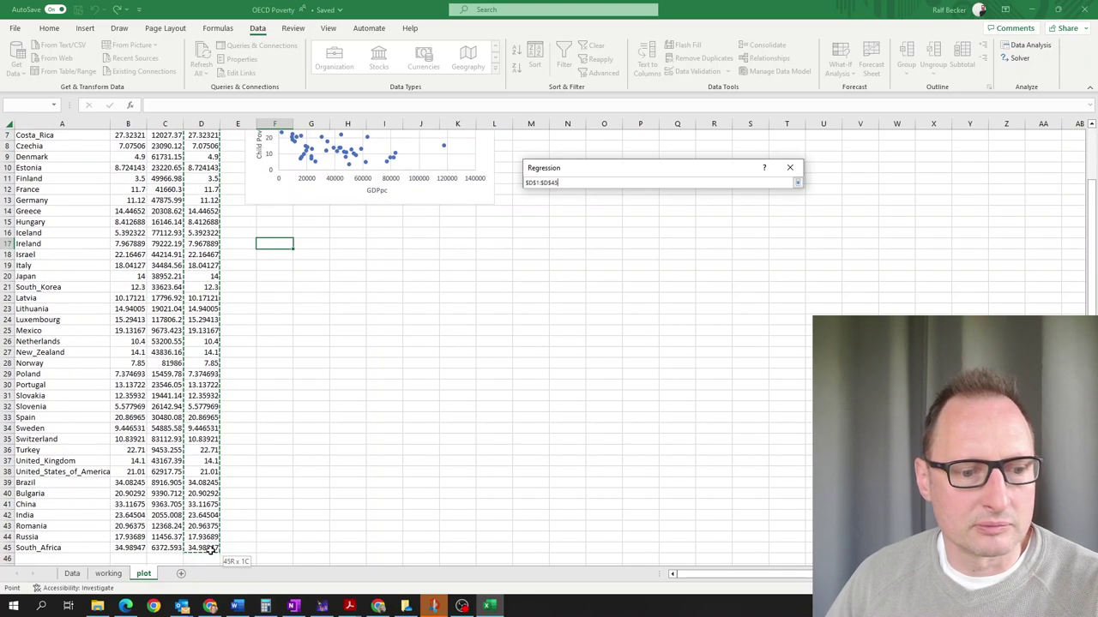
click(797, 182)
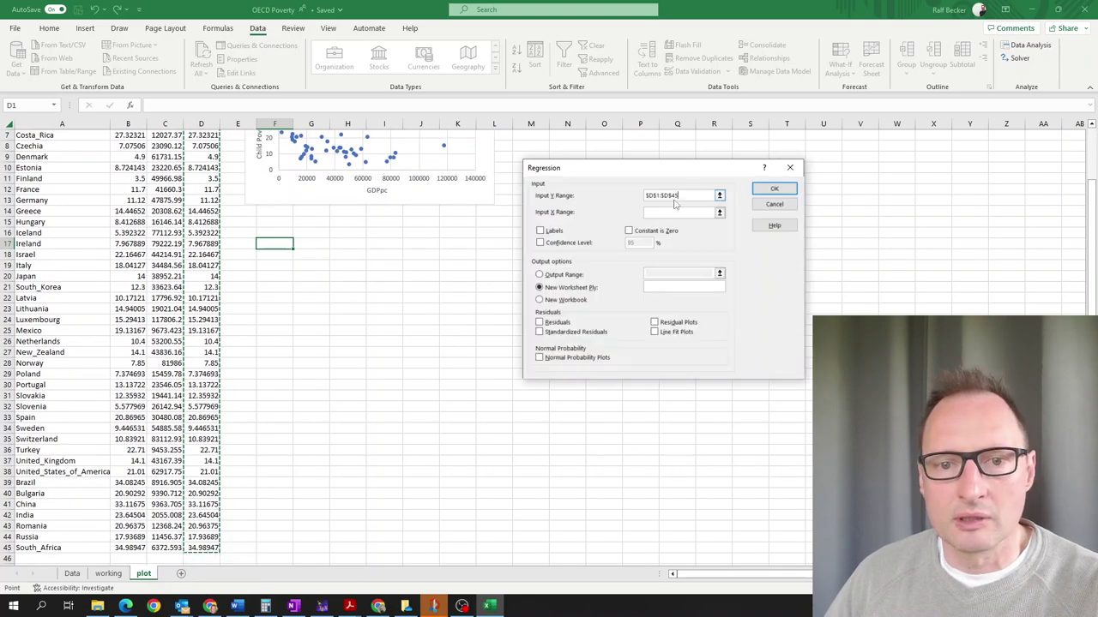
click(720, 213)
scroll(193, 165, up, 2)
drag(165, 135, 165, 550)
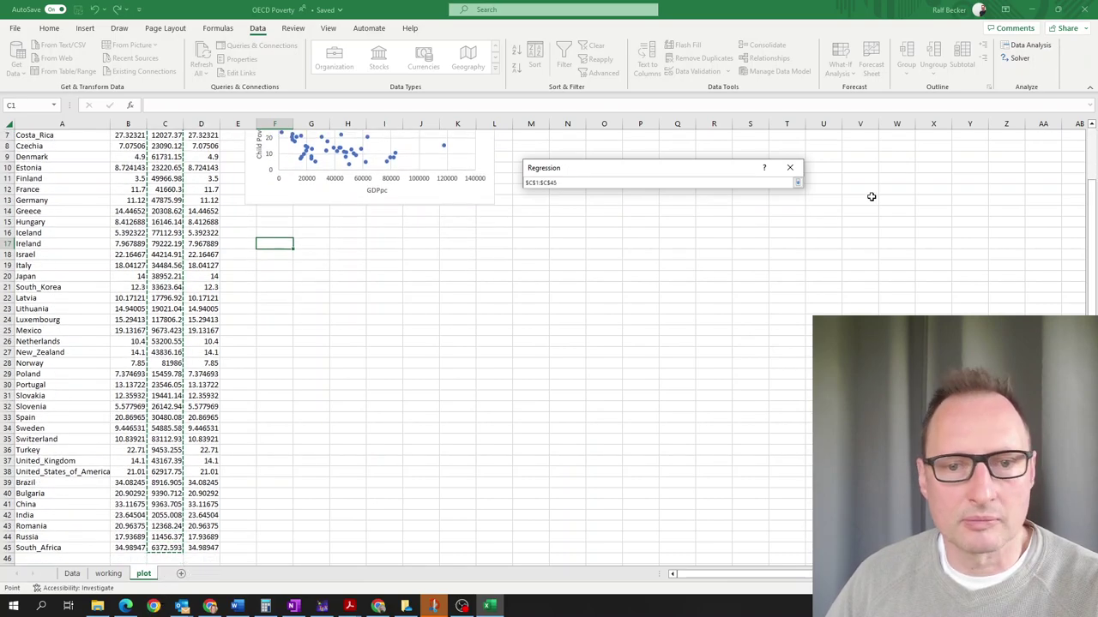
click(798, 182)
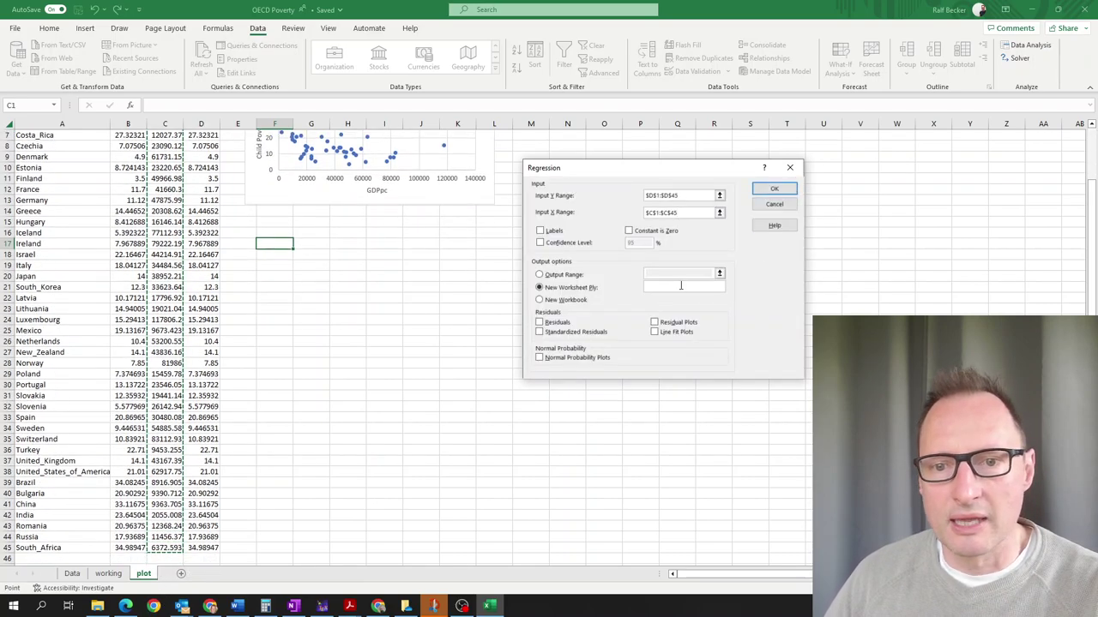
- Tick Labels, set output range F16, request Line Fit Plots, and run the regression
click(540, 231)
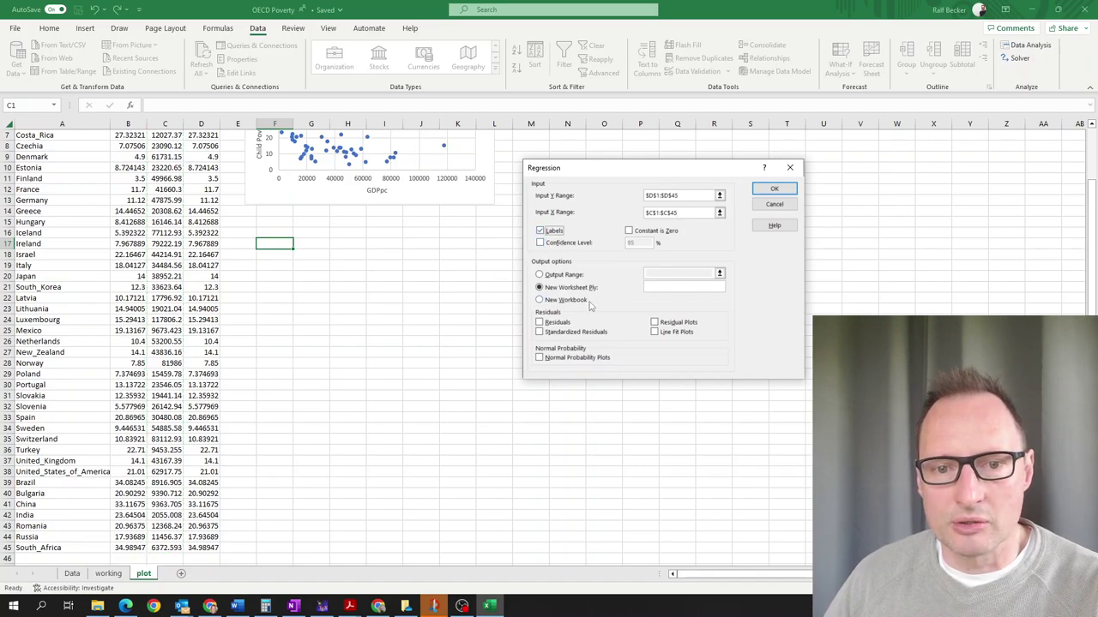
click(539, 276)
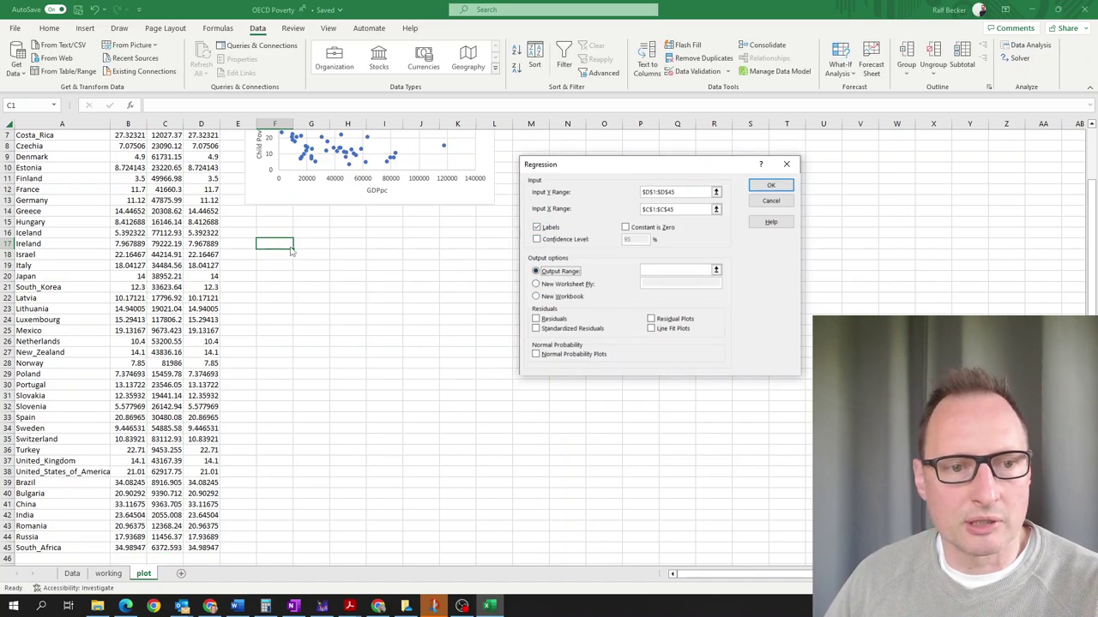
click(716, 270)
click(261, 232)
click(794, 179)
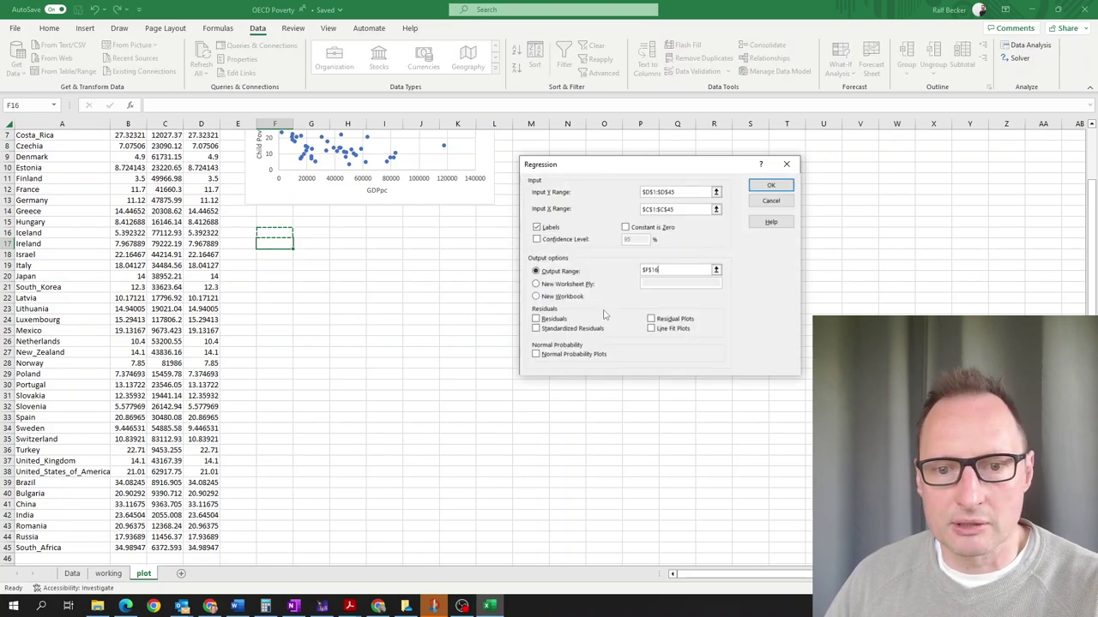
click(652, 329)
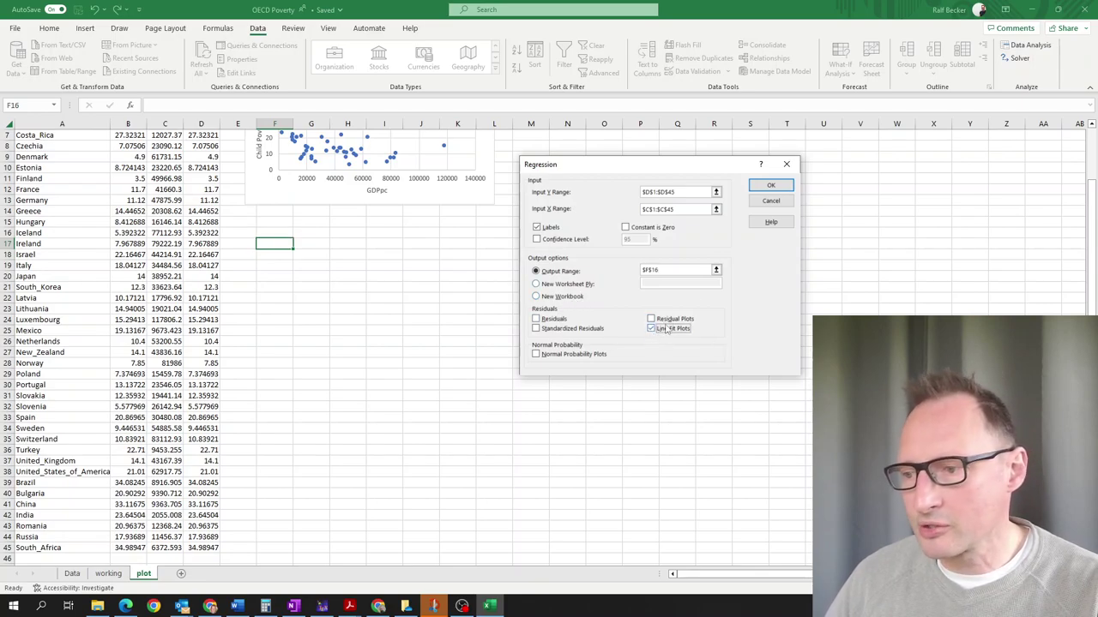
click(771, 186)
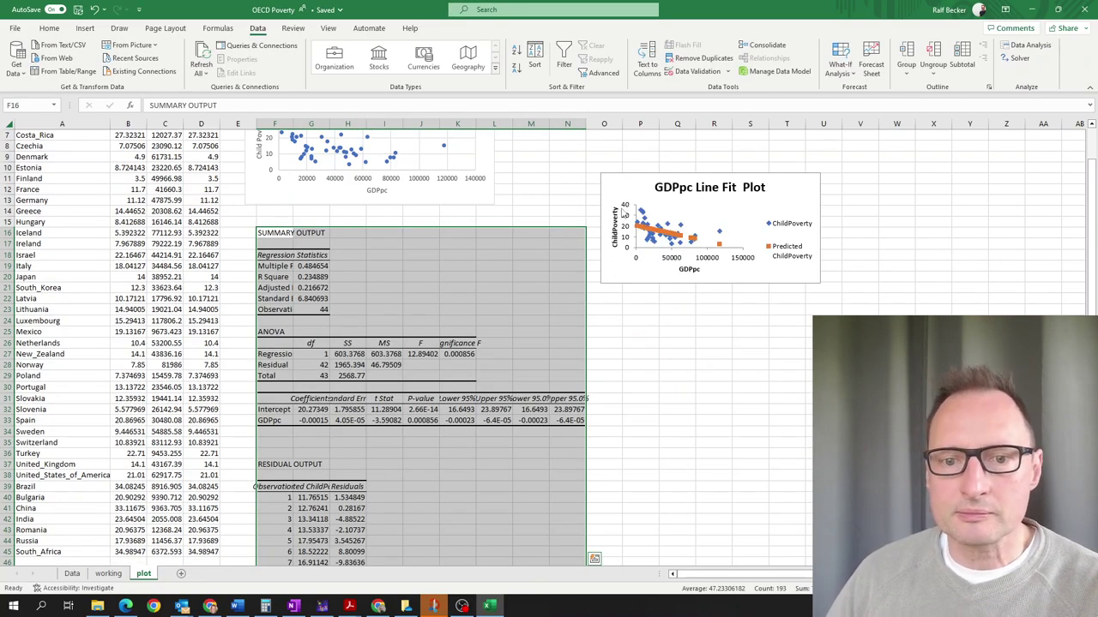
- Move the GDPpc Line Fit Plot up beside the scatter chart and enlarge and widen it
scroll(654, 345, up, 2)
drag(614, 246, 506, 149)
drag(712, 253, 780, 311)
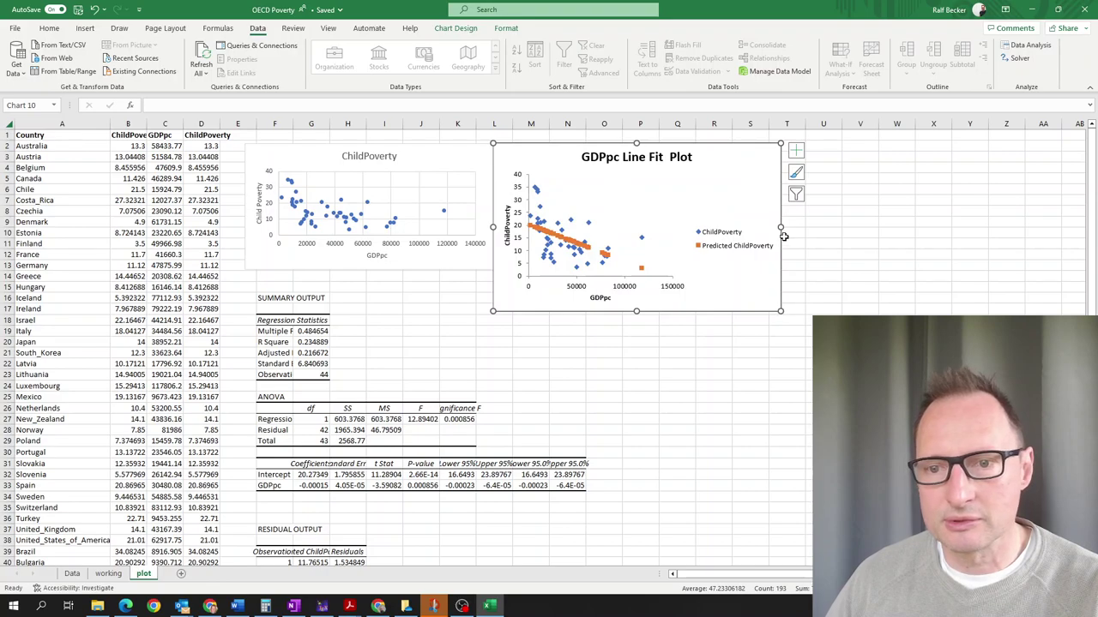
drag(822, 220, 849, 226)
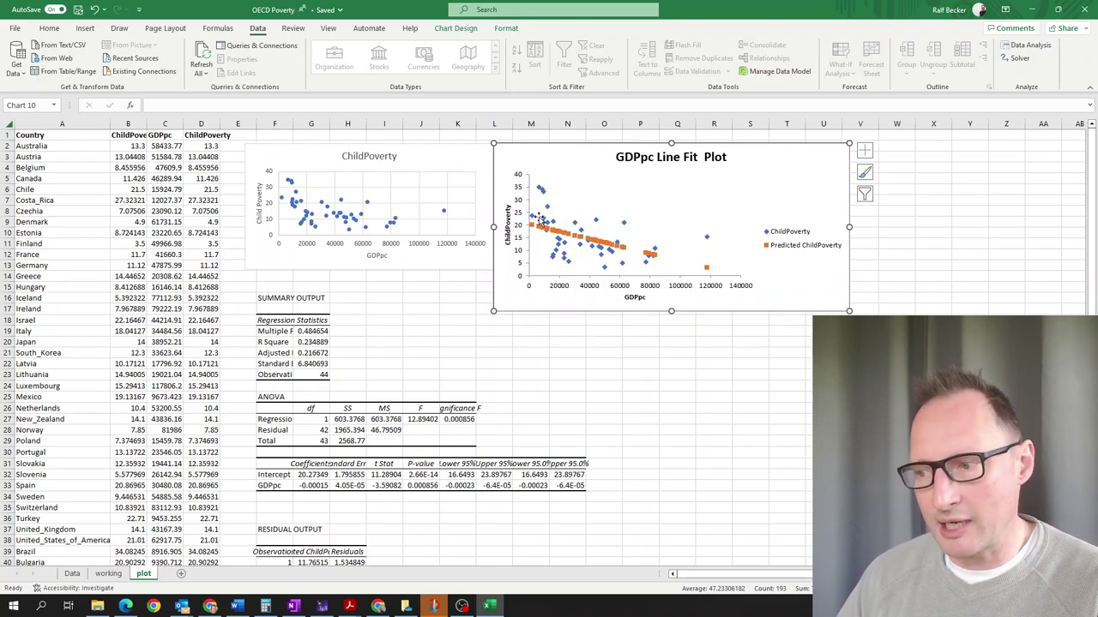
key(Escape)
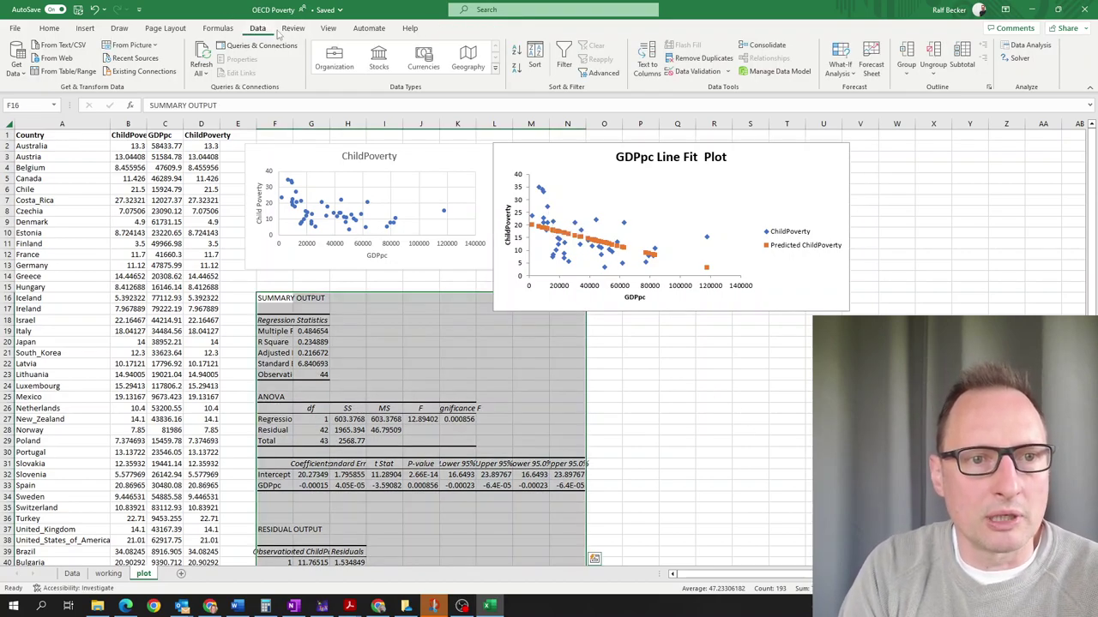
- Handwrite CP̂i = α̂0 + α̂1·GDPpci in red ink below the regression statistics
click(120, 31)
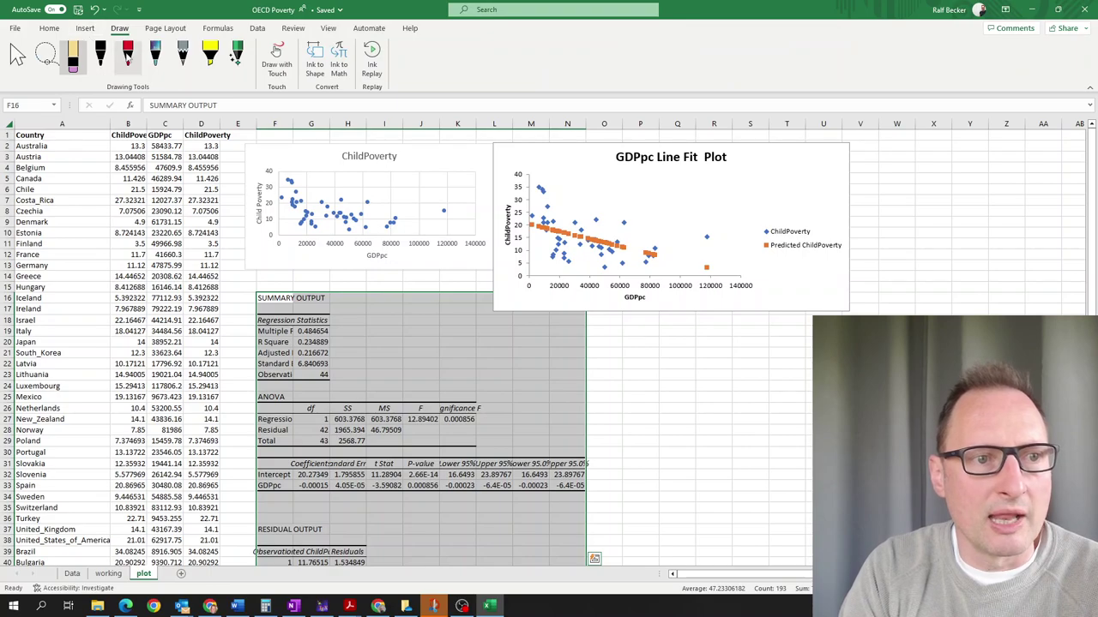
click(127, 55)
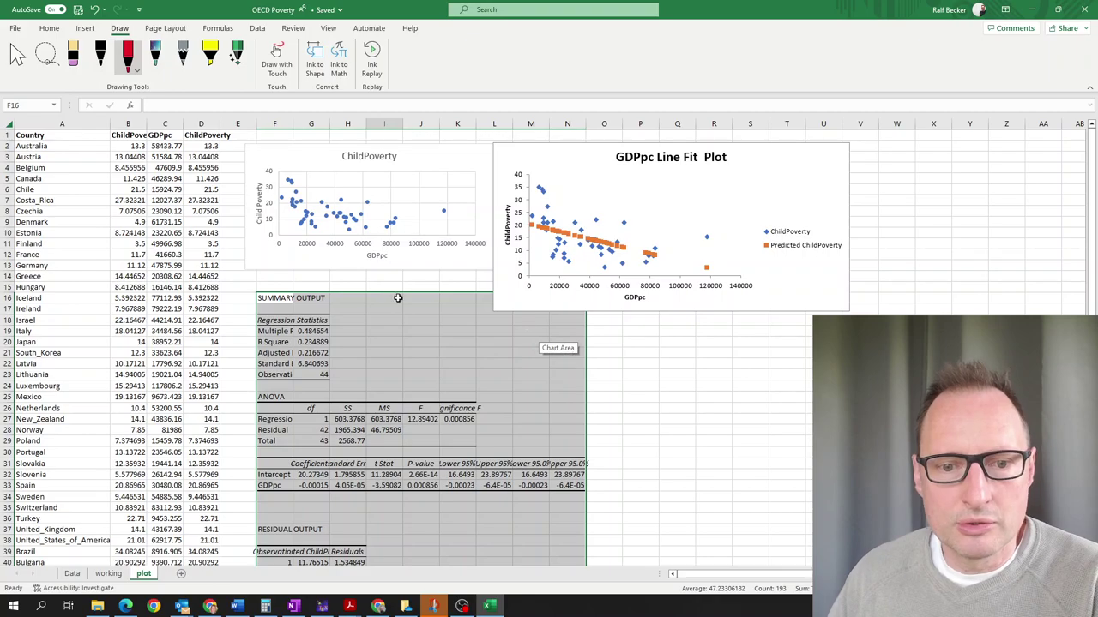
click(374, 330)
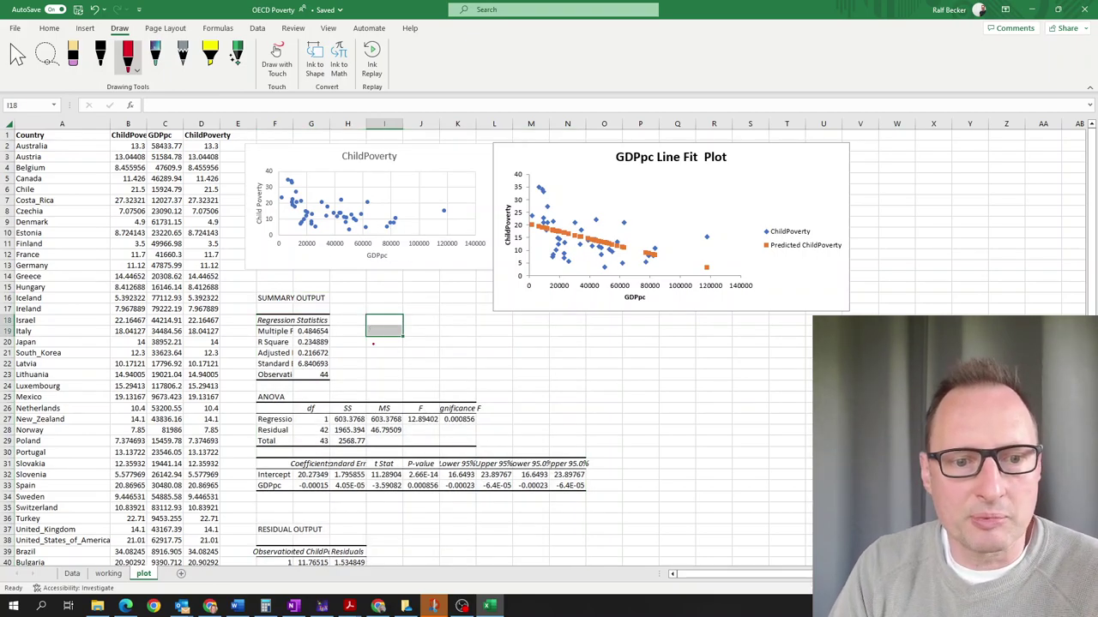
mouse_move(364, 352)
mouse_down()
mouse_move(363, 365)
mouse_move(534, 356)
mouse_move(541, 370)
mouse_move(564, 371)
mouse_up()
click(564, 359)
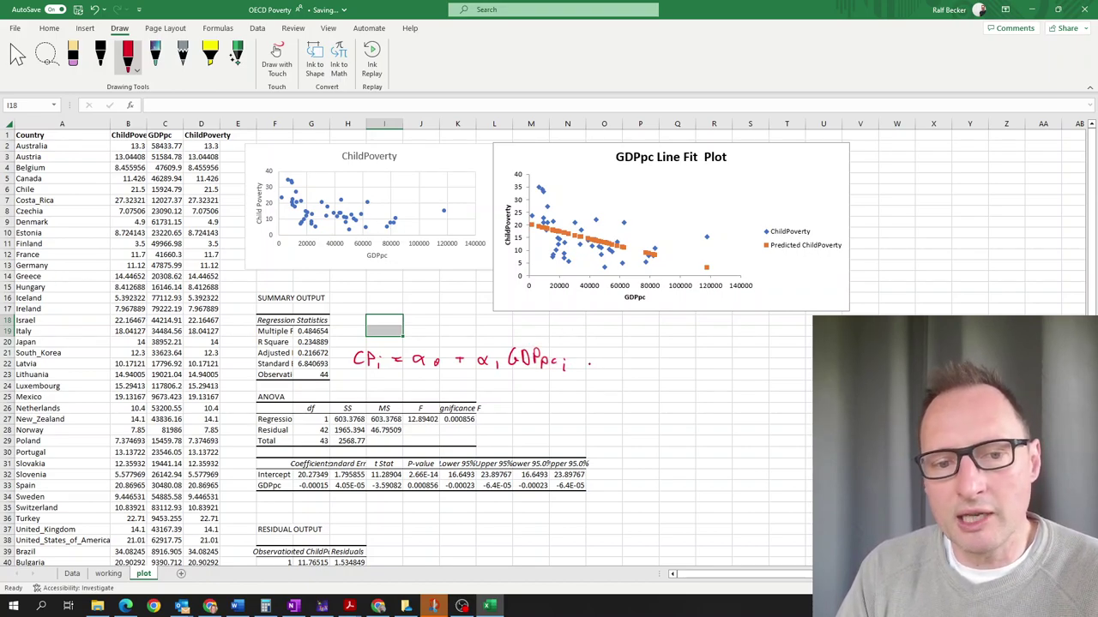
drag(415, 348, 424, 346)
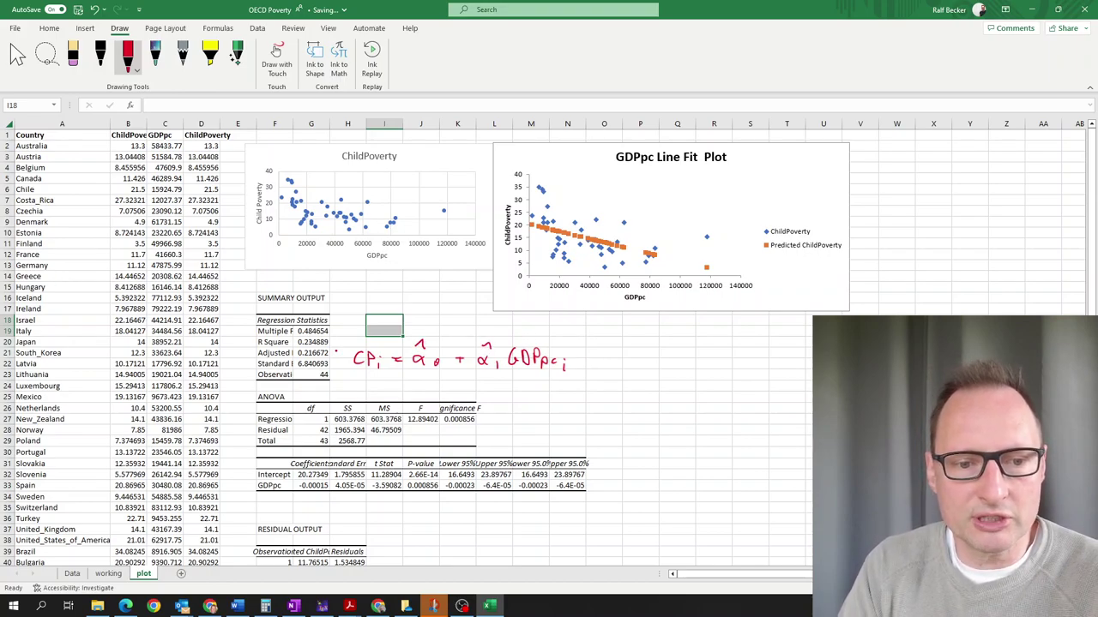
drag(357, 350, 367, 348)
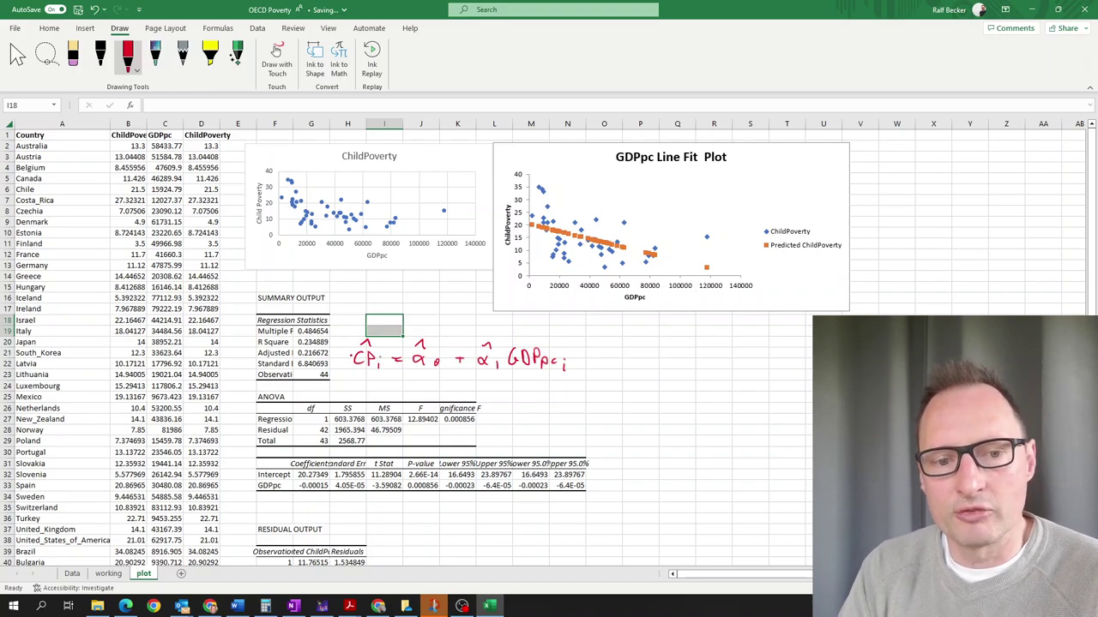
drag(361, 340, 361, 385)
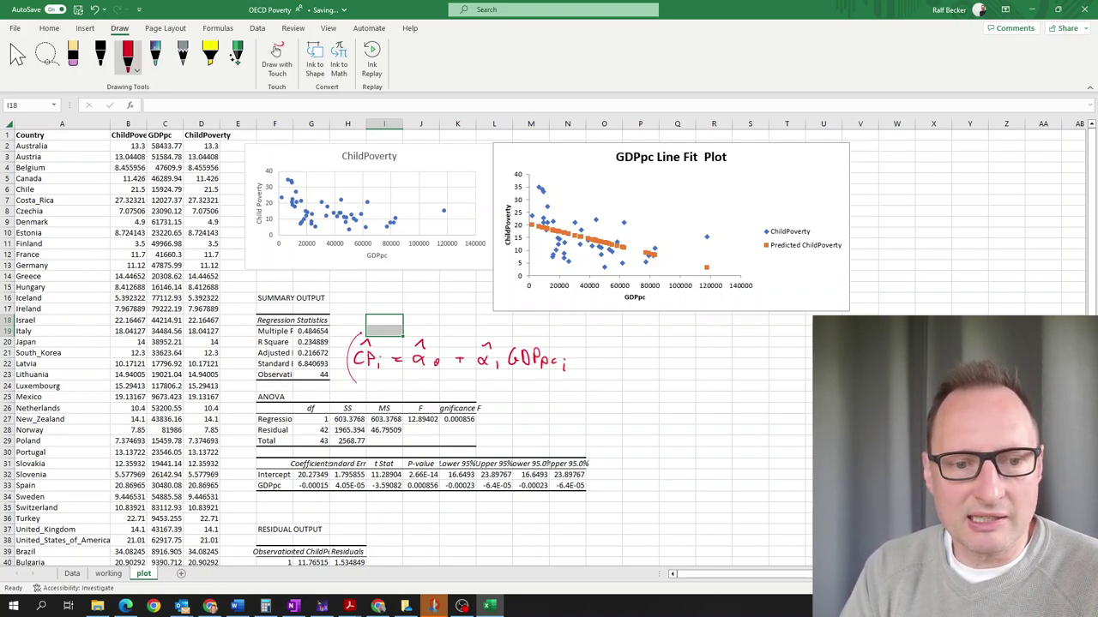
- Draw a line to the chart, trace the fitted line, label the Intercept α0, and begin '= 20.'
drag(398, 335, 463, 276)
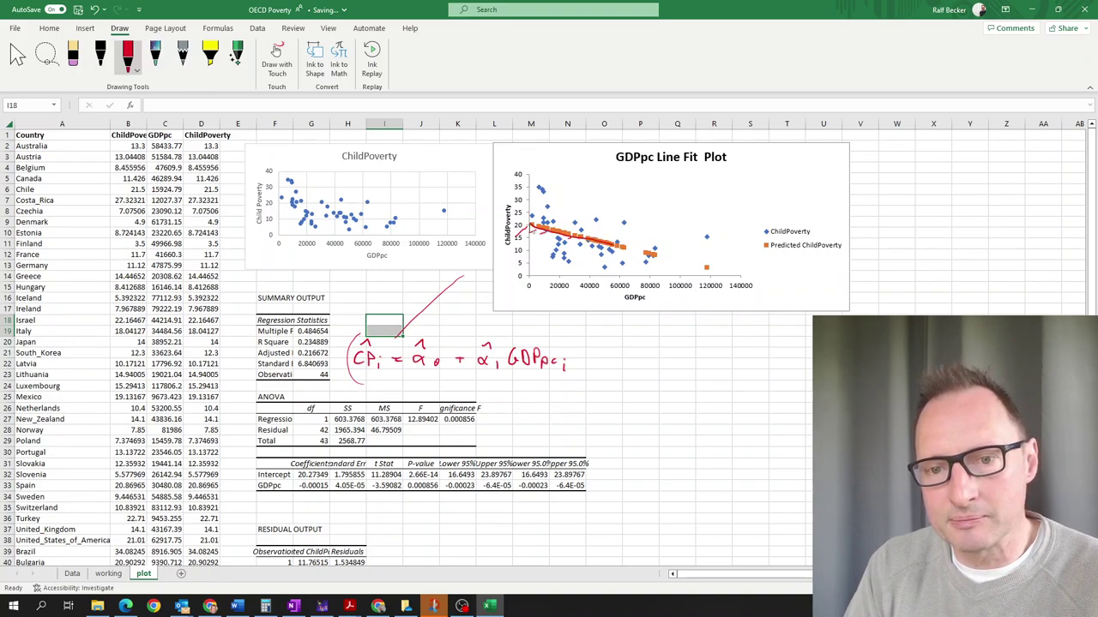
drag(660, 256, 738, 277)
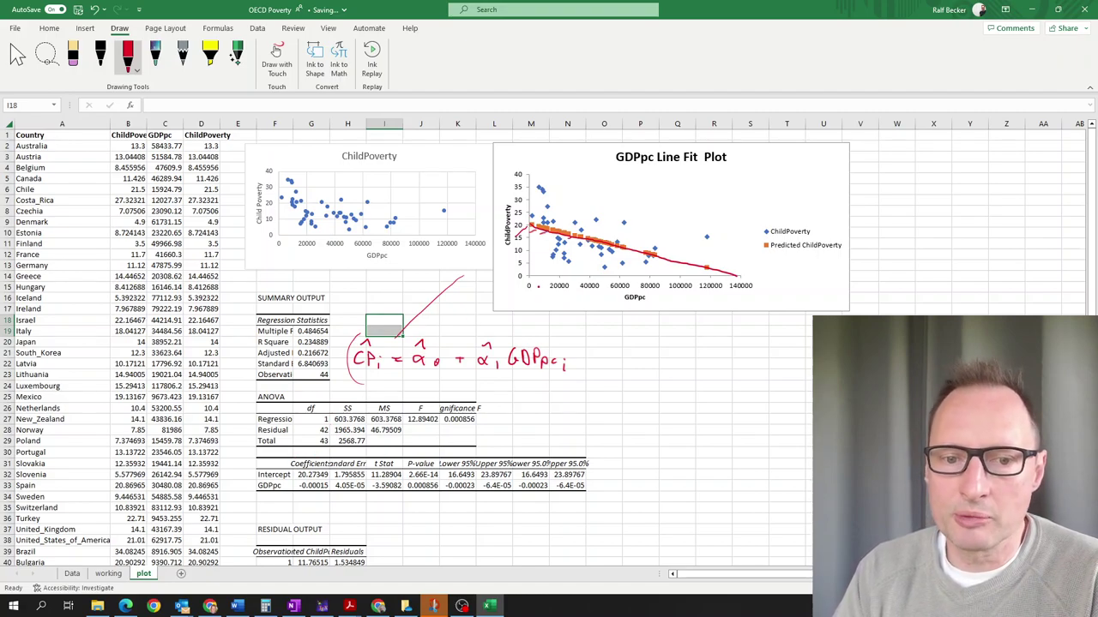
drag(395, 381, 403, 380)
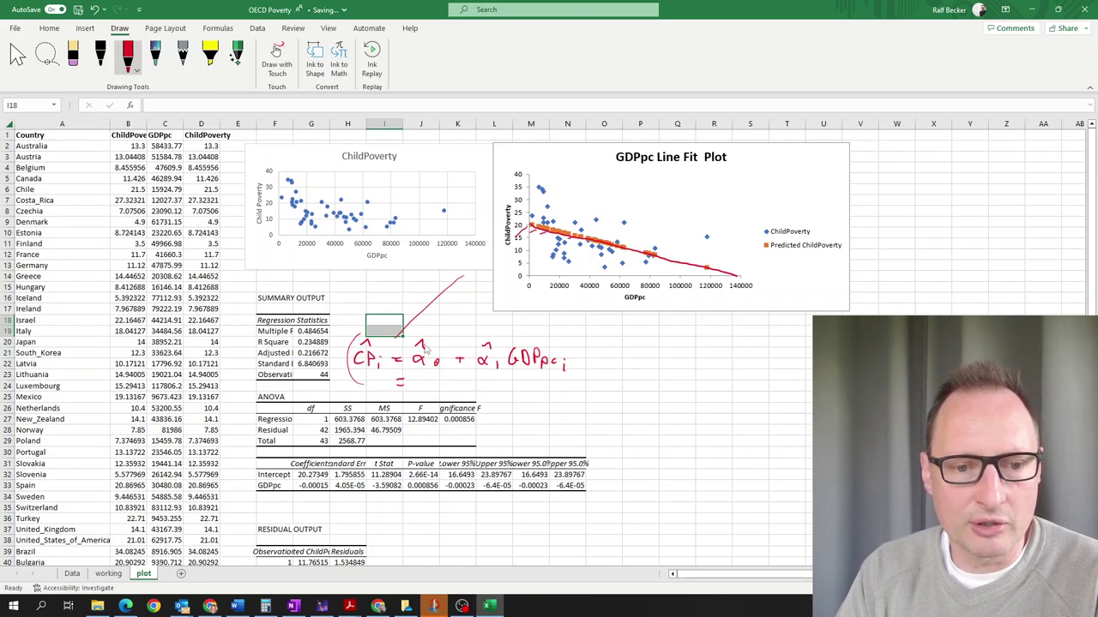
drag(247, 477, 300, 481)
mouse_move(413, 378)
mouse_down()
mouse_move(421, 390)
mouse_move(429, 380)
mouse_move(478, 386)
mouse_up()
- Finish writing 20.27 in the equation and label the GDPpc coefficient as α1
click(440, 384)
click(464, 387)
drag(474, 380, 474, 392)
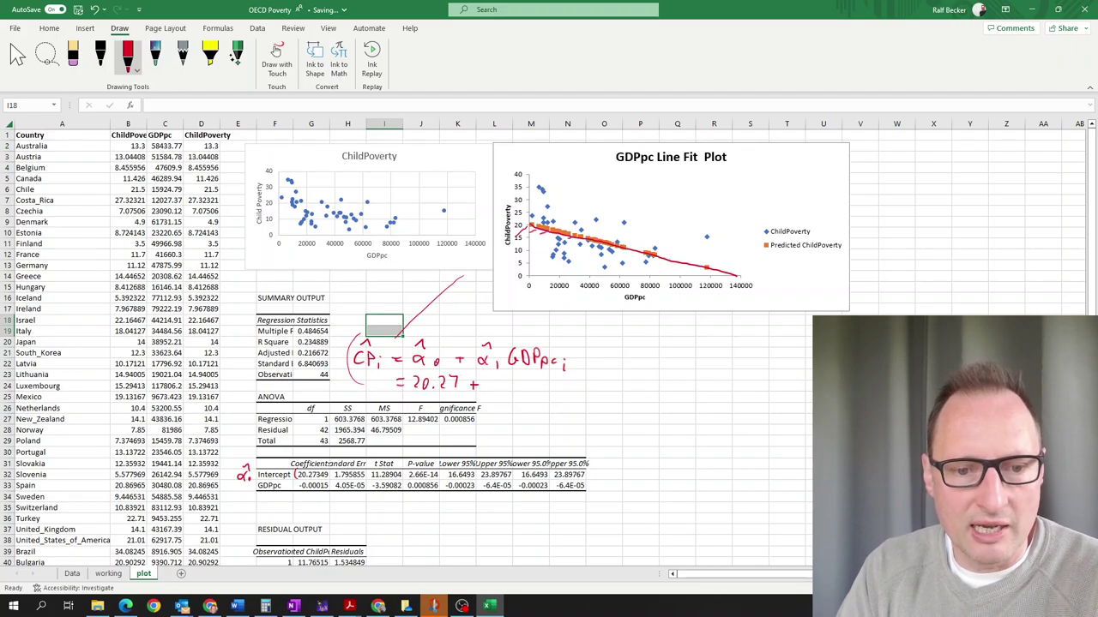
mouse_move(289, 498)
mouse_down()
mouse_move(297, 489)
mouse_move(278, 511)
mouse_move(290, 512)
mouse_up()
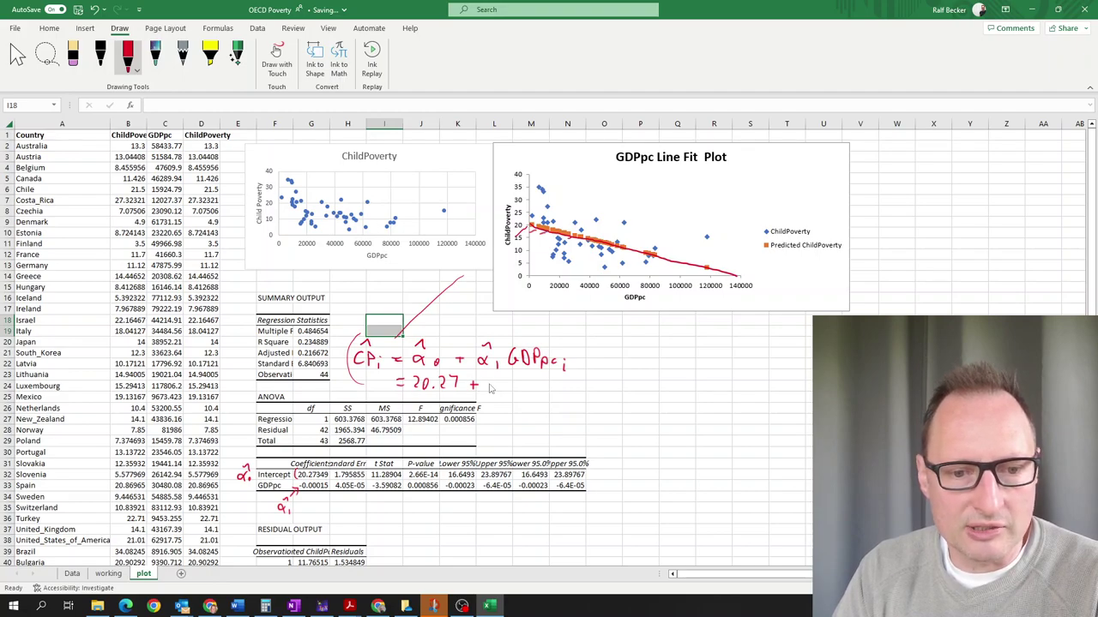
- Erase the stray plus and write − 0.00015 after 20.27
click(73, 54)
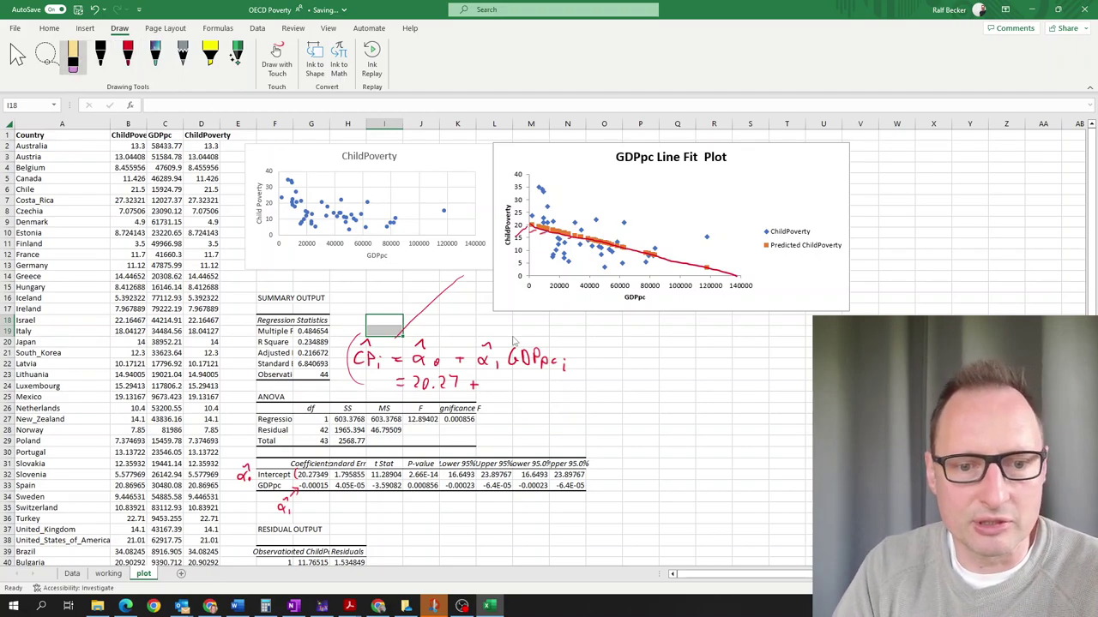
click(473, 385)
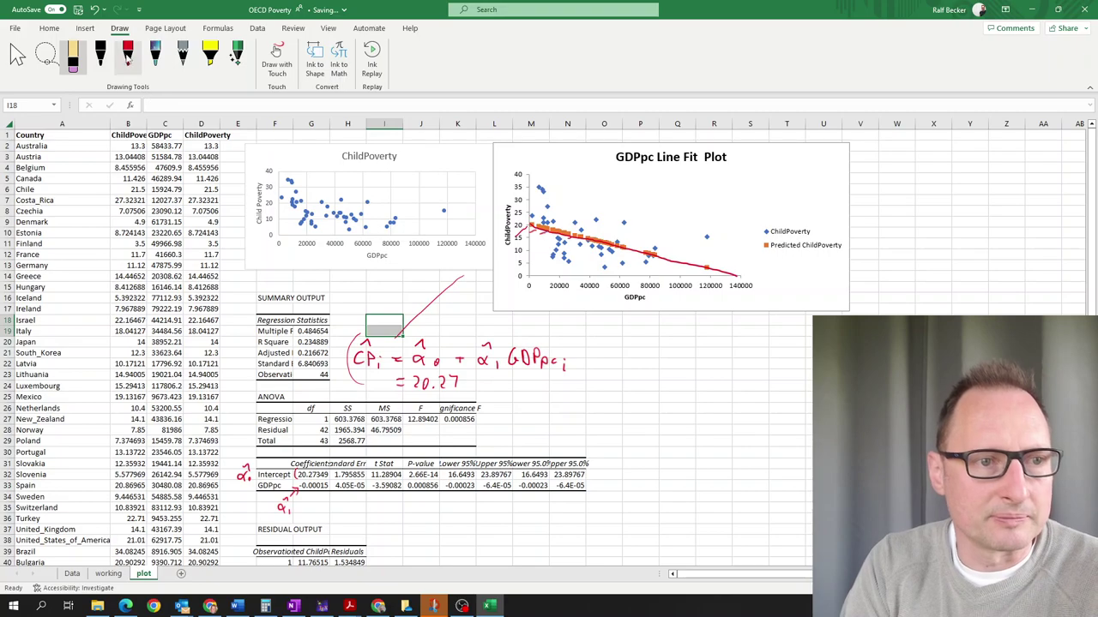
click(127, 55)
drag(486, 380, 485, 383)
click(494, 388)
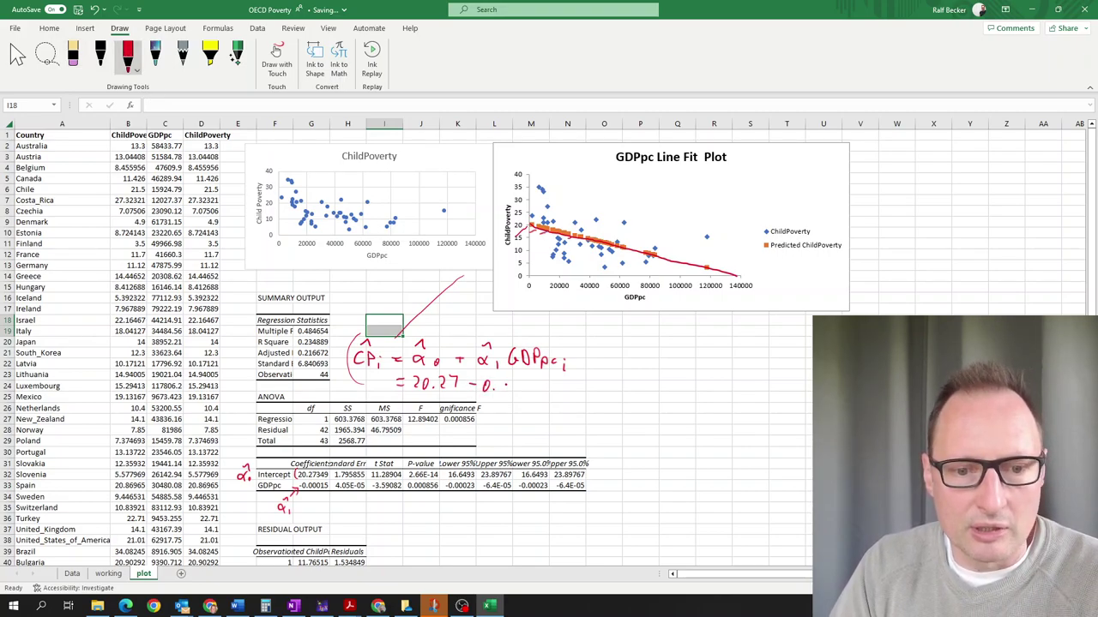
mouse_move(506, 383)
mouse_down()
mouse_move(567, 393)
mouse_move(576, 383)
mouse_move(583, 399)
mouse_move(600, 404)
mouse_up()
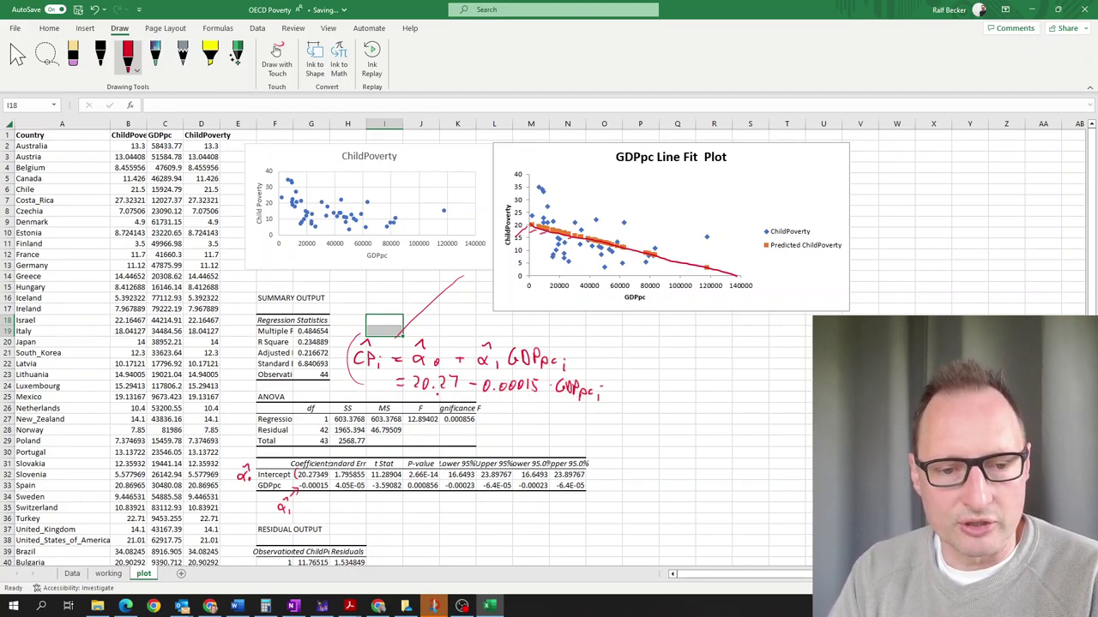
- Underline 20.27 and circle the zero at the chart's origin
drag(413, 395, 463, 397)
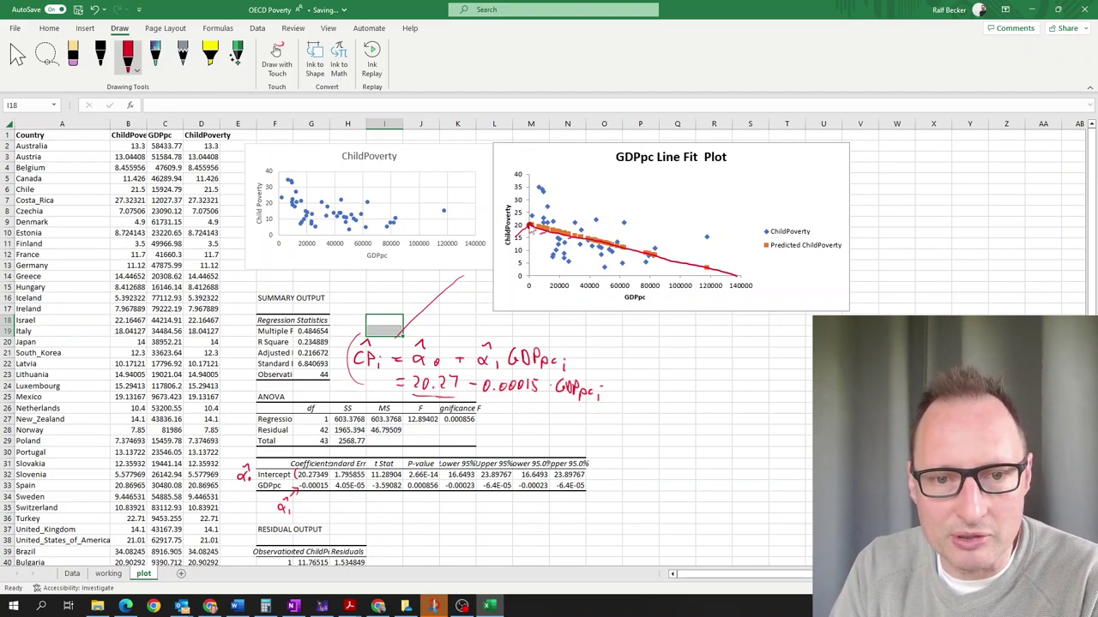
drag(533, 279, 526, 280)
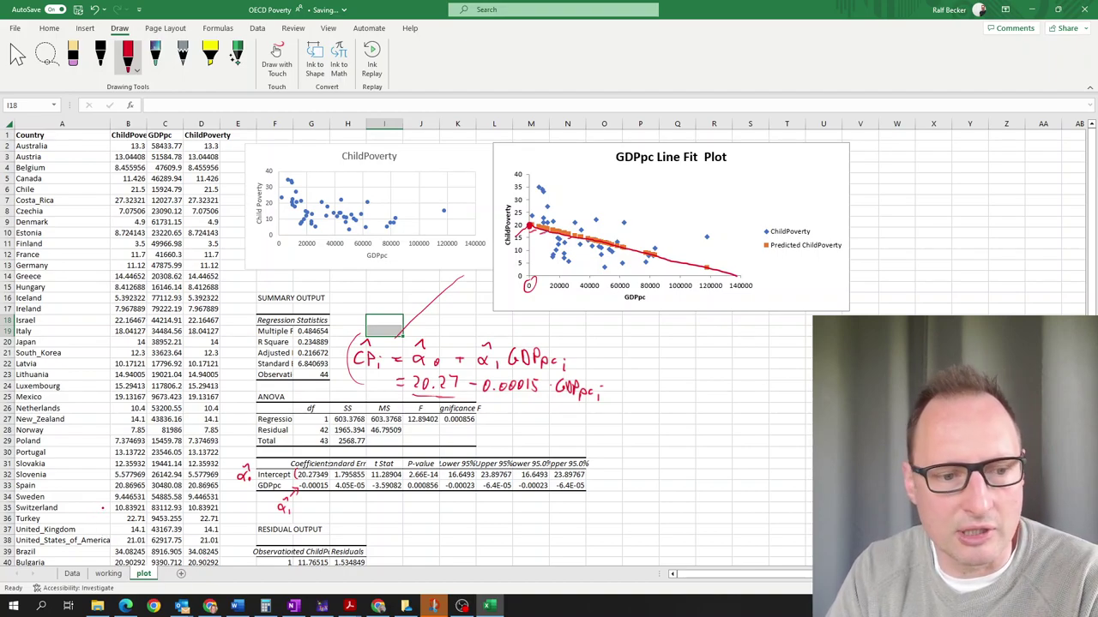
click(111, 517)
scroll(111, 517, down, 2)
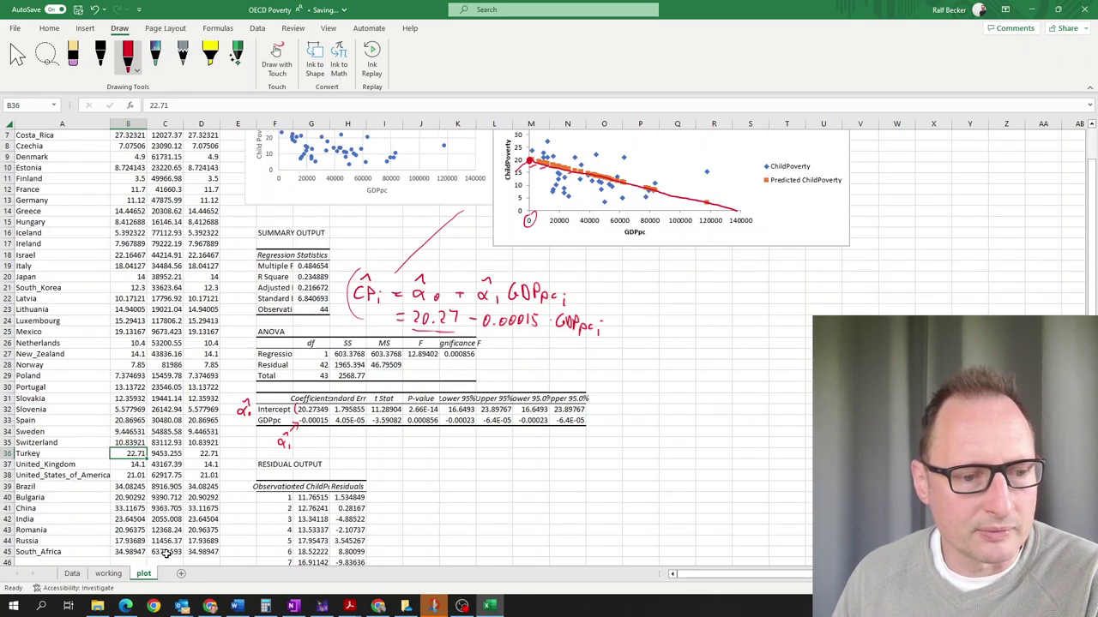
click(34, 519)
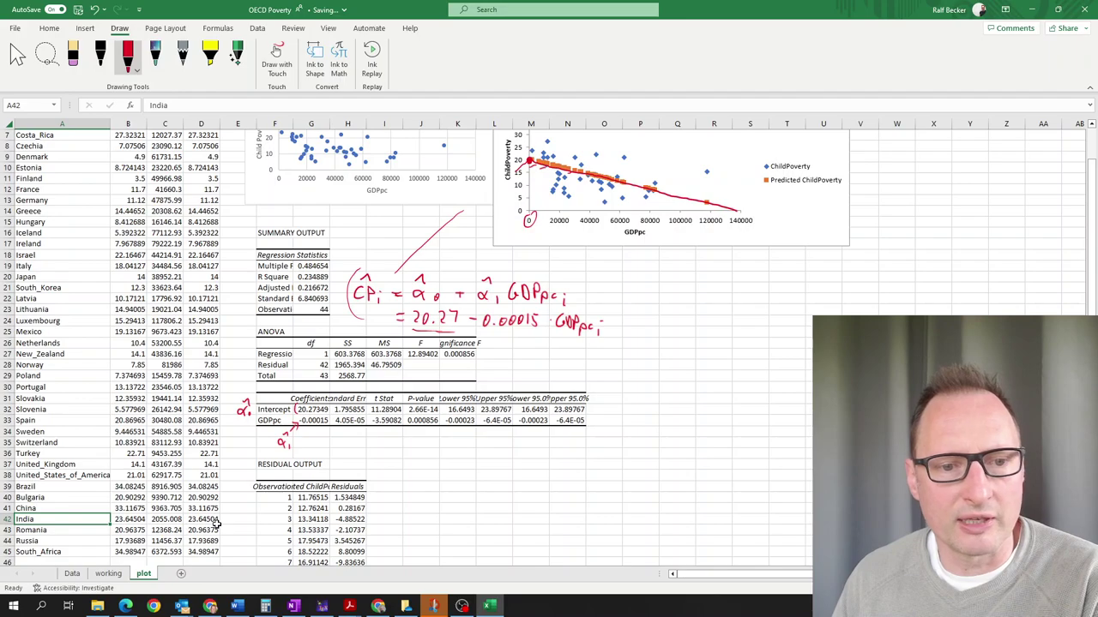
scroll(216, 523, up, 2)
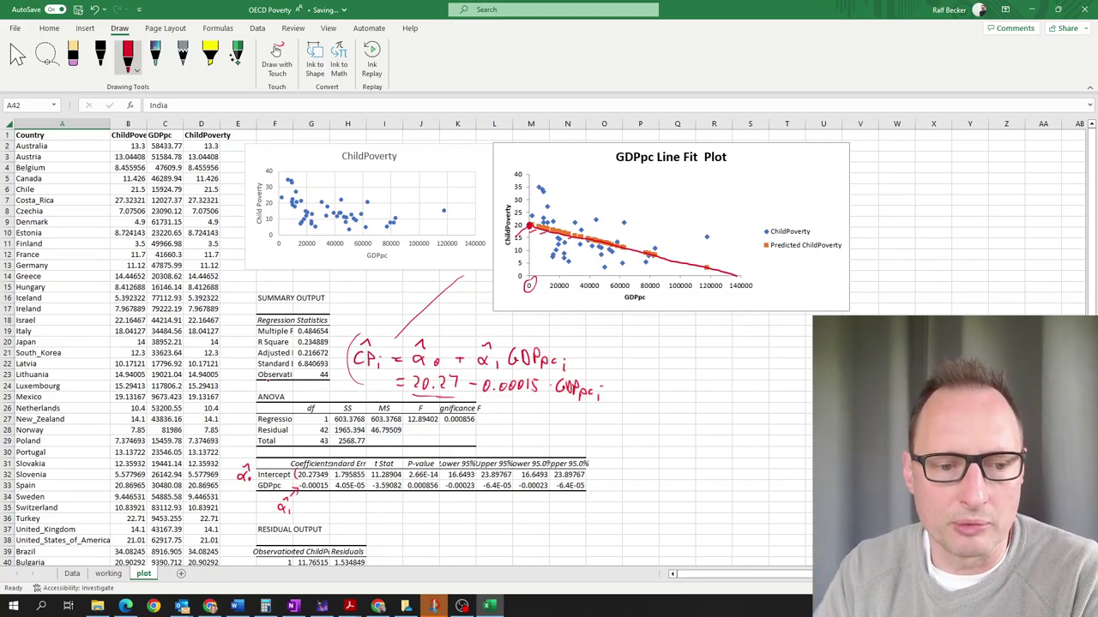
- Circle the −0.00015 slope and draw an arrow with a 10,000 step mark under the GDPpc axis
mouse_move(492, 374)
mouse_down()
mouse_move(465, 390)
mouse_move(546, 398)
mouse_move(533, 370)
mouse_move(486, 381)
mouse_up()
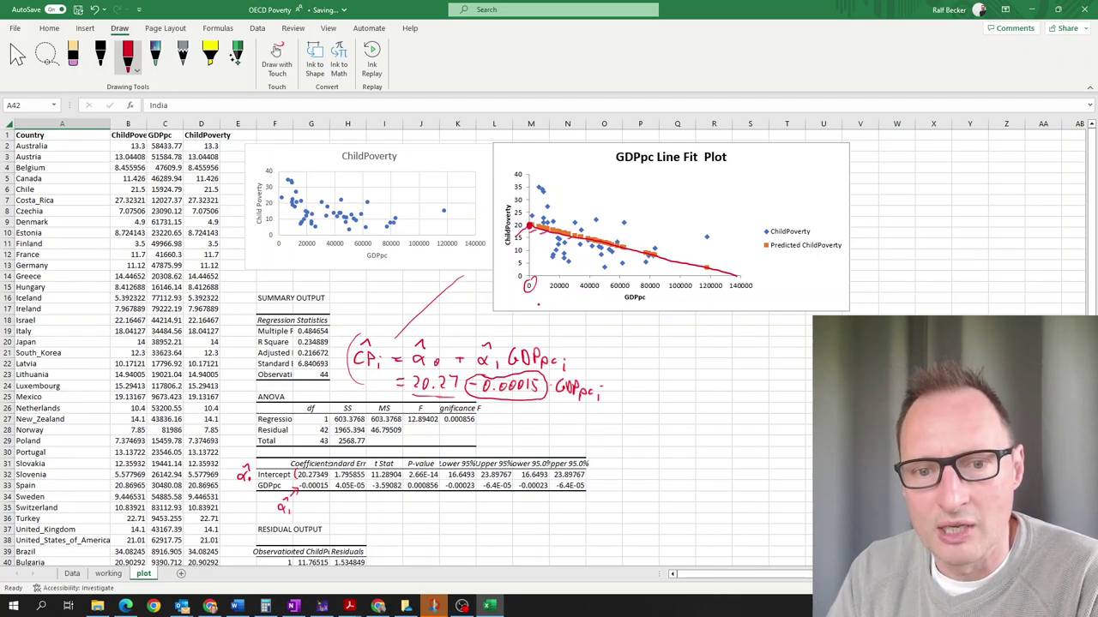
drag(536, 314, 739, 326)
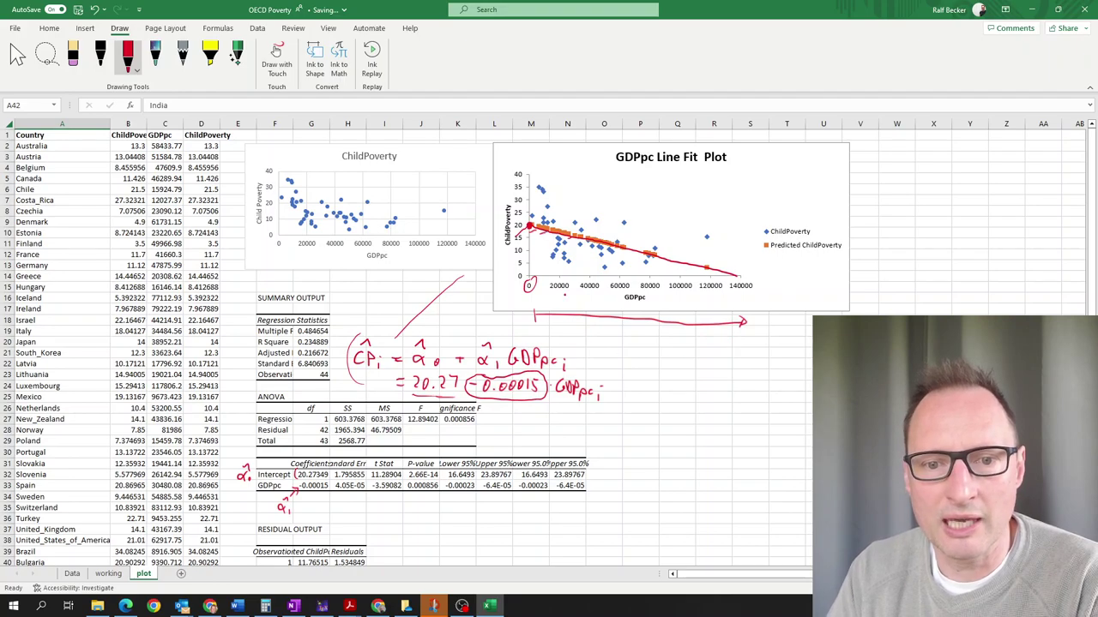
mouse_move(560, 293)
mouse_down()
mouse_move(590, 299)
mouse_move(573, 300)
mouse_up()
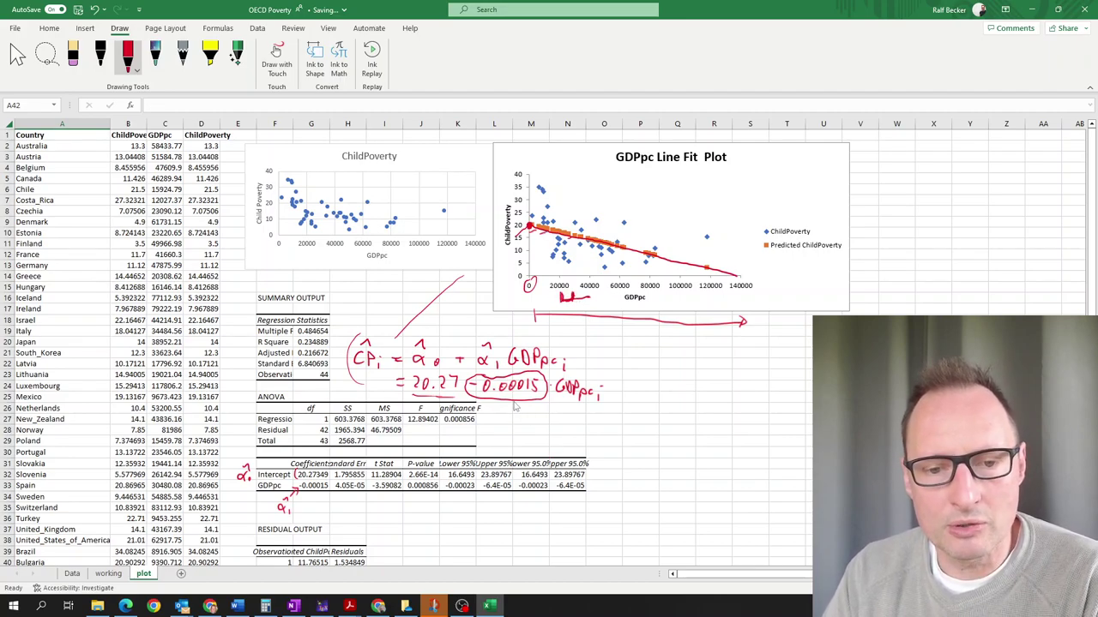
- Handwrite the slope interpretation 10,000·(−0.00015) = −1.5 in red beside the ANOVA table
drag(523, 420, 523, 429)
drag(531, 422, 572, 427)
click(582, 422)
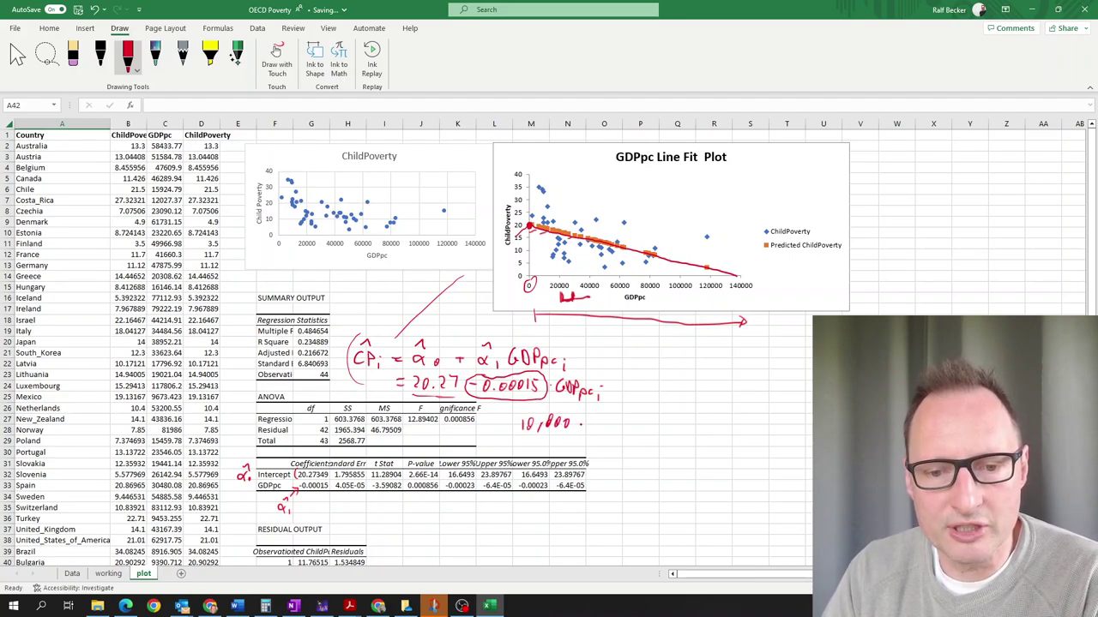
drag(596, 419, 638, 431)
click(601, 429)
drag(640, 416, 647, 416)
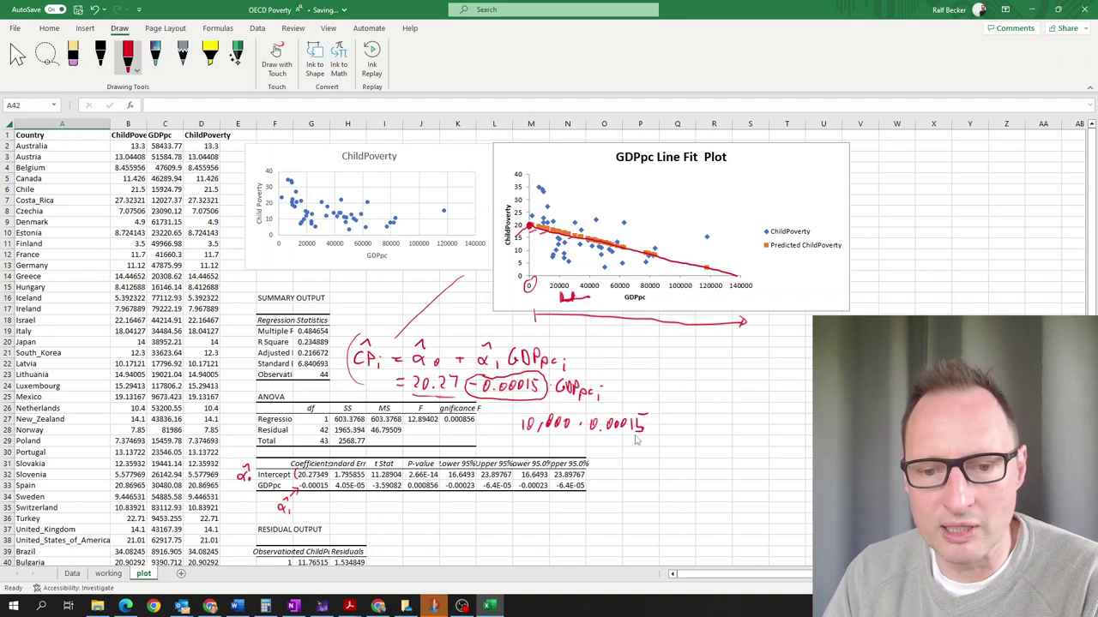
drag(533, 449, 568, 454)
drag(569, 443, 574, 442)
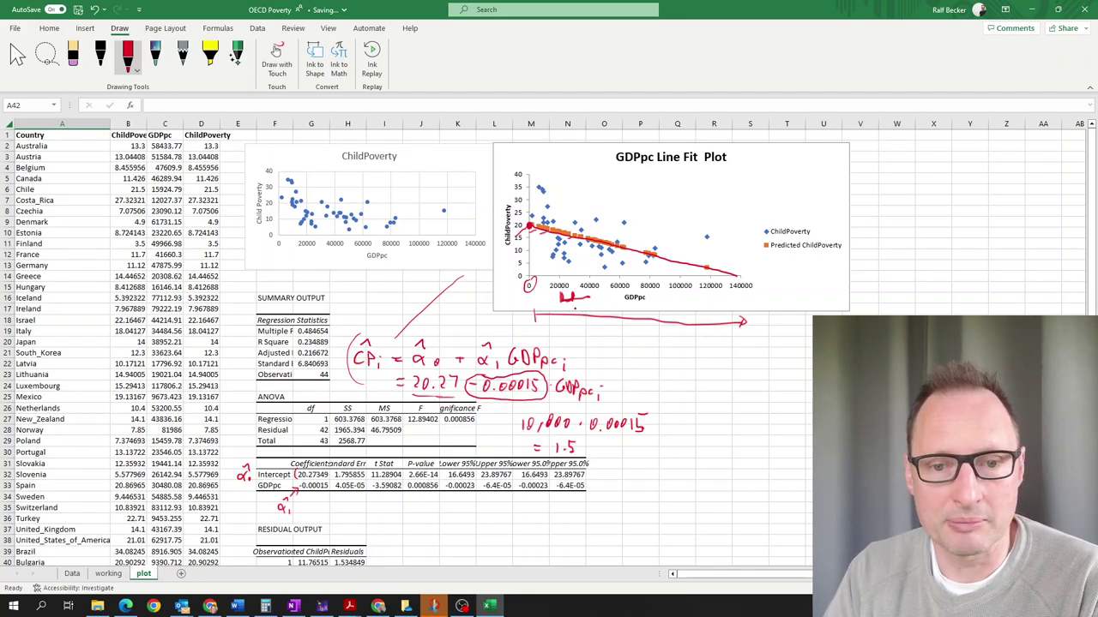
click(563, 452)
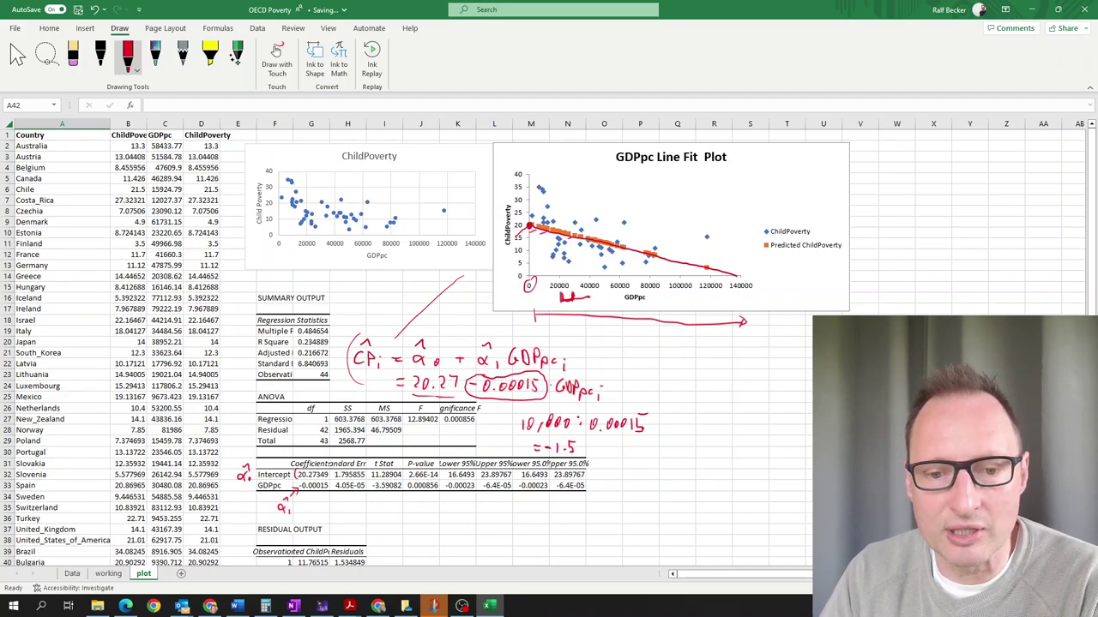
drag(587, 416, 581, 435)
drag(648, 408, 648, 434)
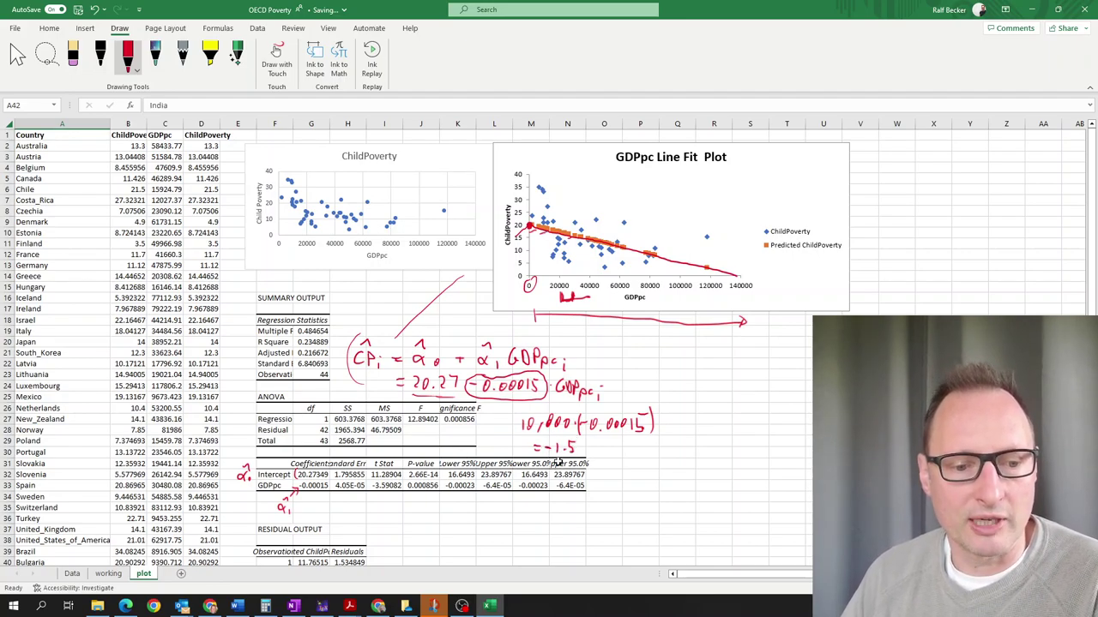
- Check the exercise questions, then look up Luxembourg's GDPpc value in the workbook
click(292, 606)
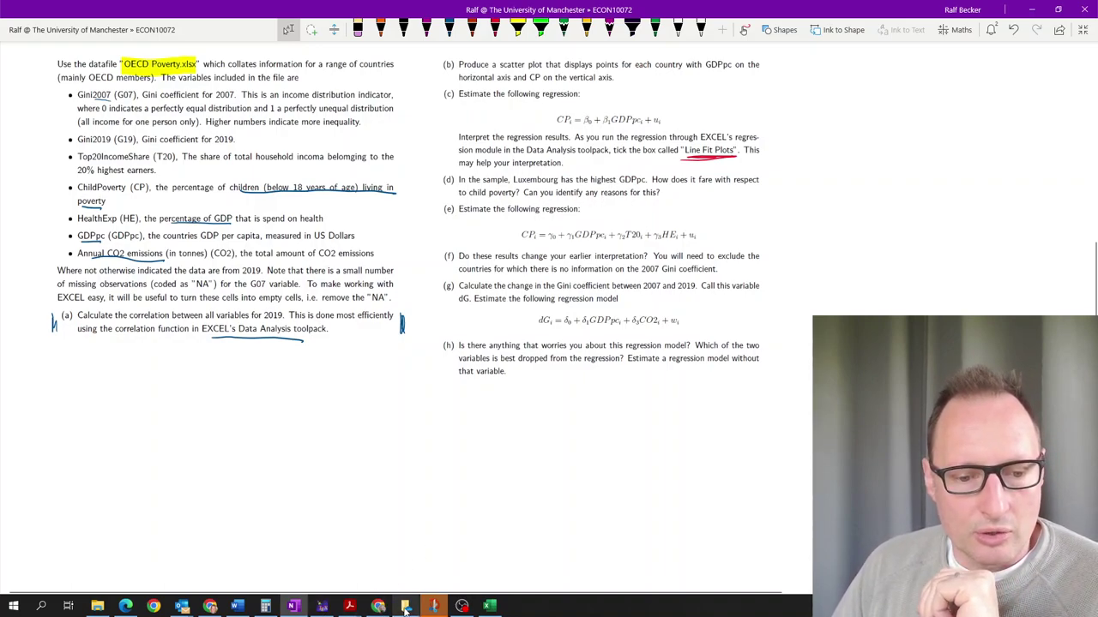
click(488, 606)
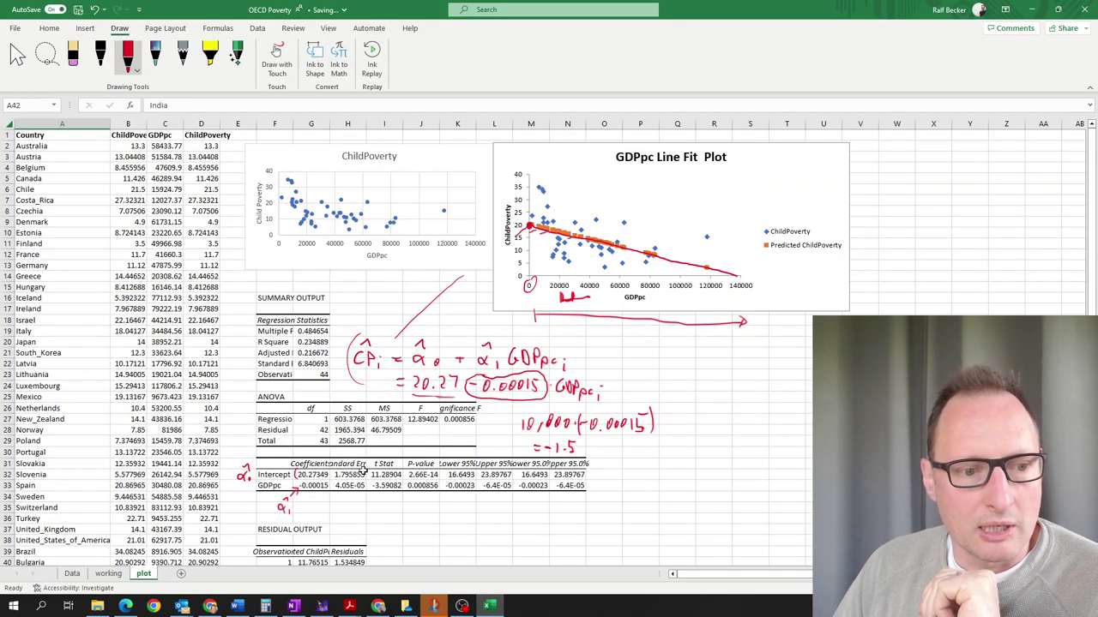
click(71, 386)
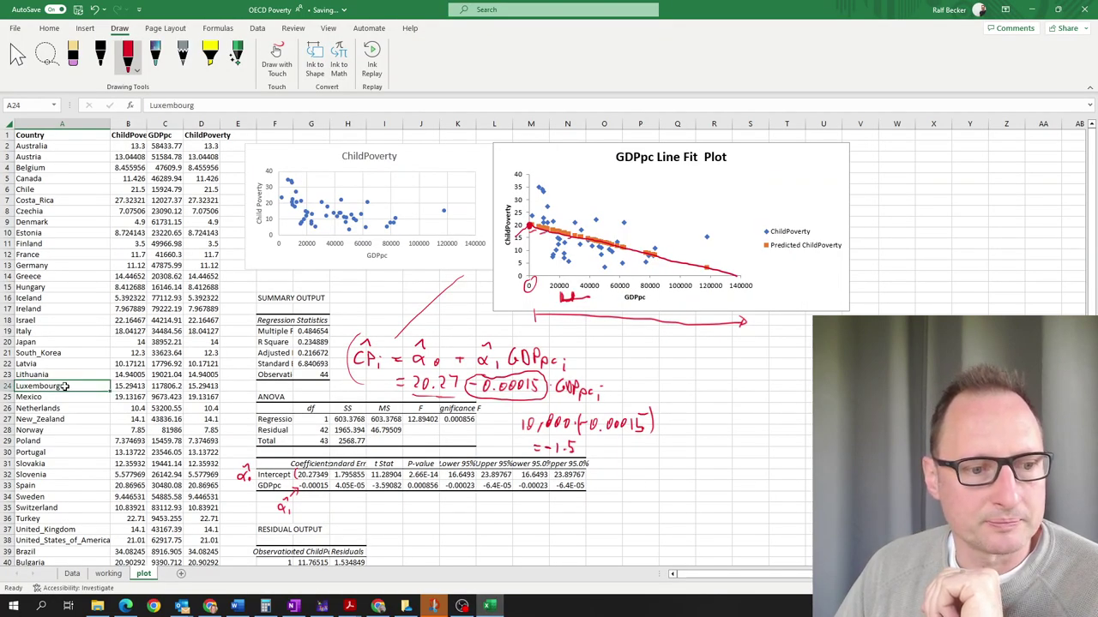
click(166, 387)
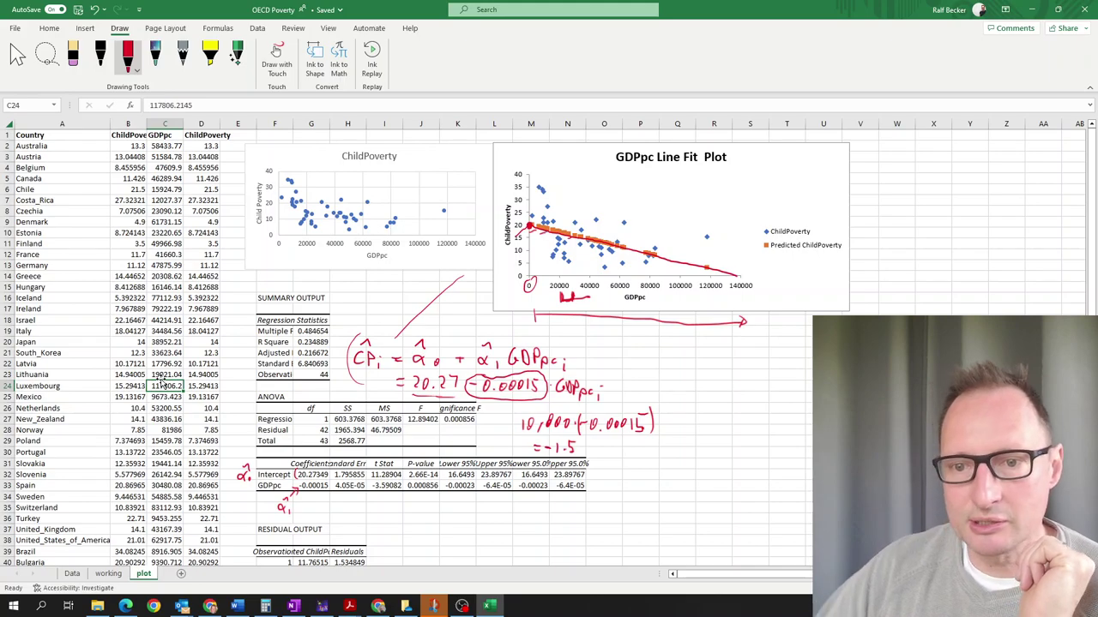
- Circle Luxembourg's point on the fit plot, label it 'Lux', and mark its predicted value
mouse_move(705, 228)
mouse_down()
mouse_move(697, 244)
mouse_move(706, 204)
mouse_move(726, 206)
mouse_up()
drag(725, 197, 717, 207)
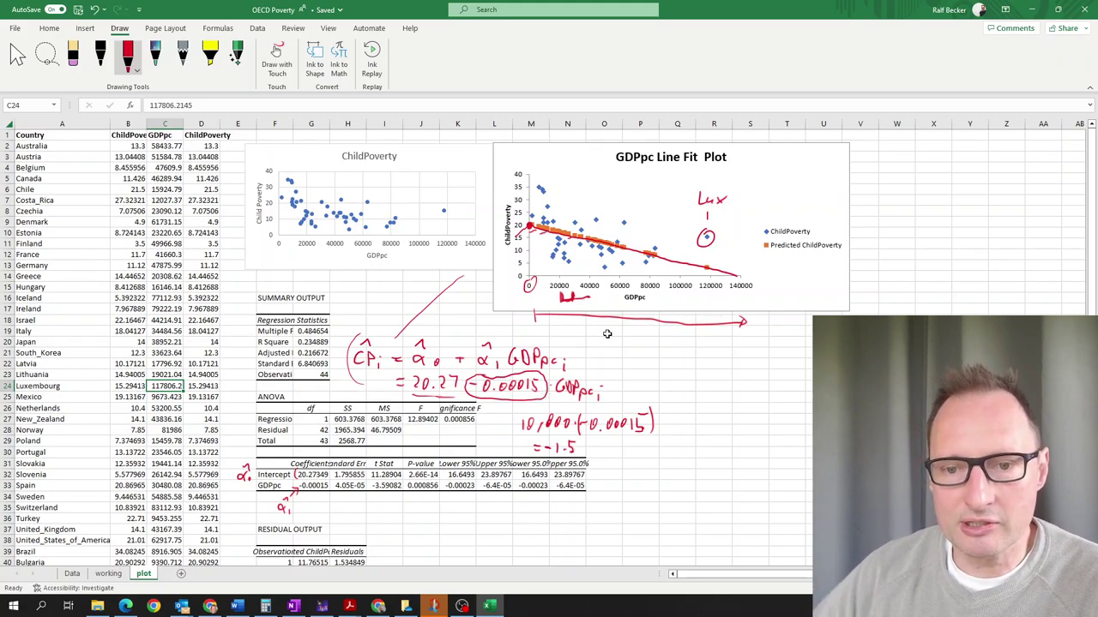
mouse_move(702, 262)
mouse_down()
mouse_move(712, 275)
mouse_move(712, 262)
mouse_up()
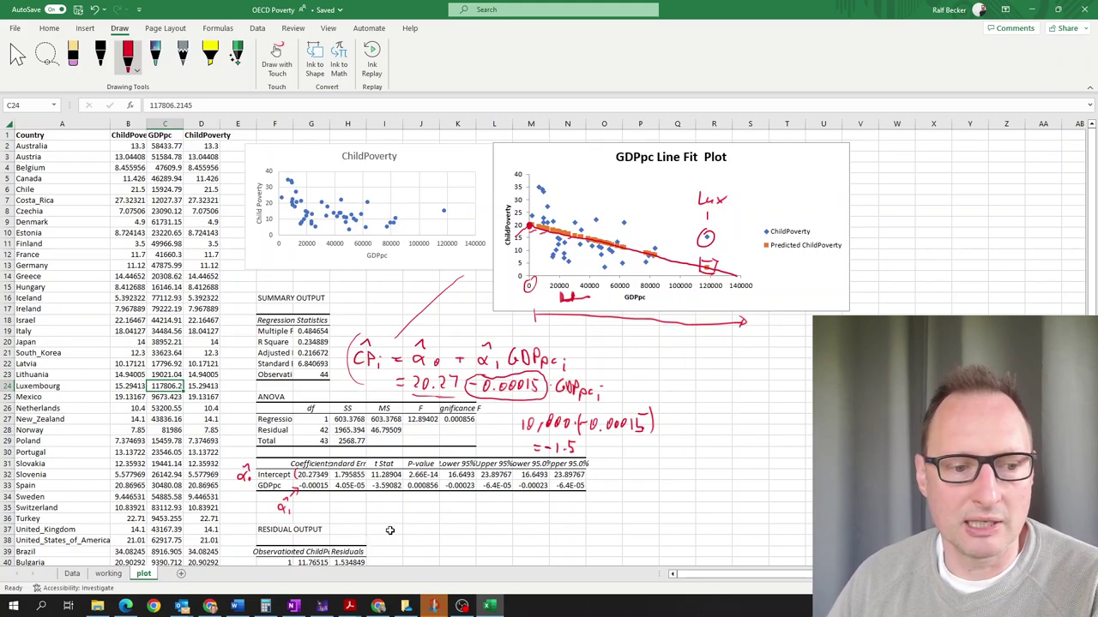
click(426, 527)
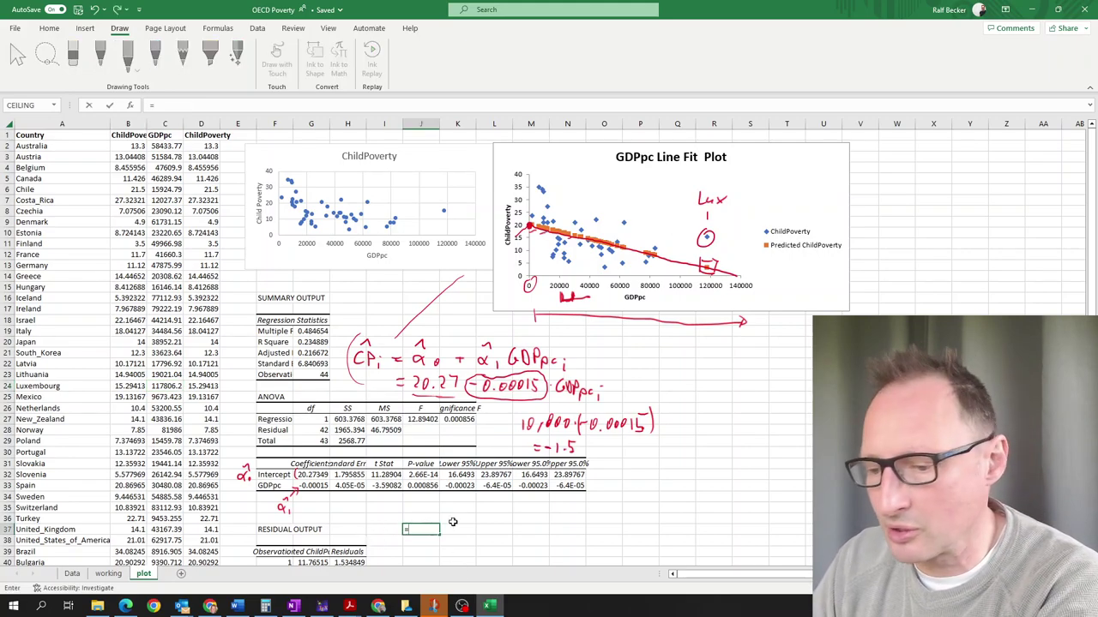
- Enter =G32+G33*C24 in J37 to predict Luxembourg's child poverty as 3.120136
text(=)
click(319, 474)
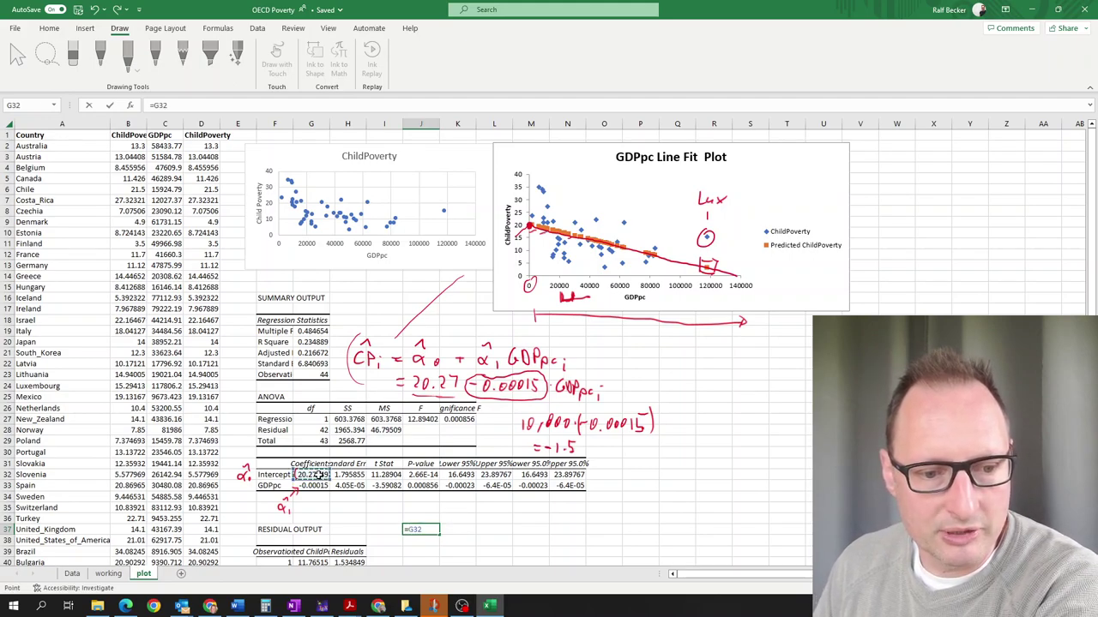
text(+)
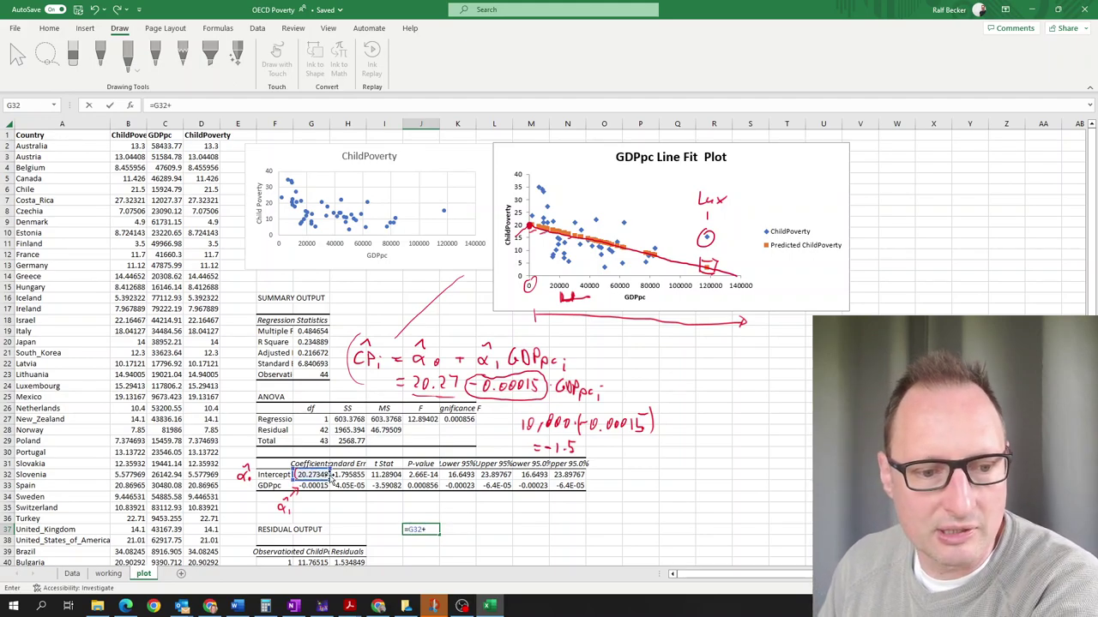
click(313, 485)
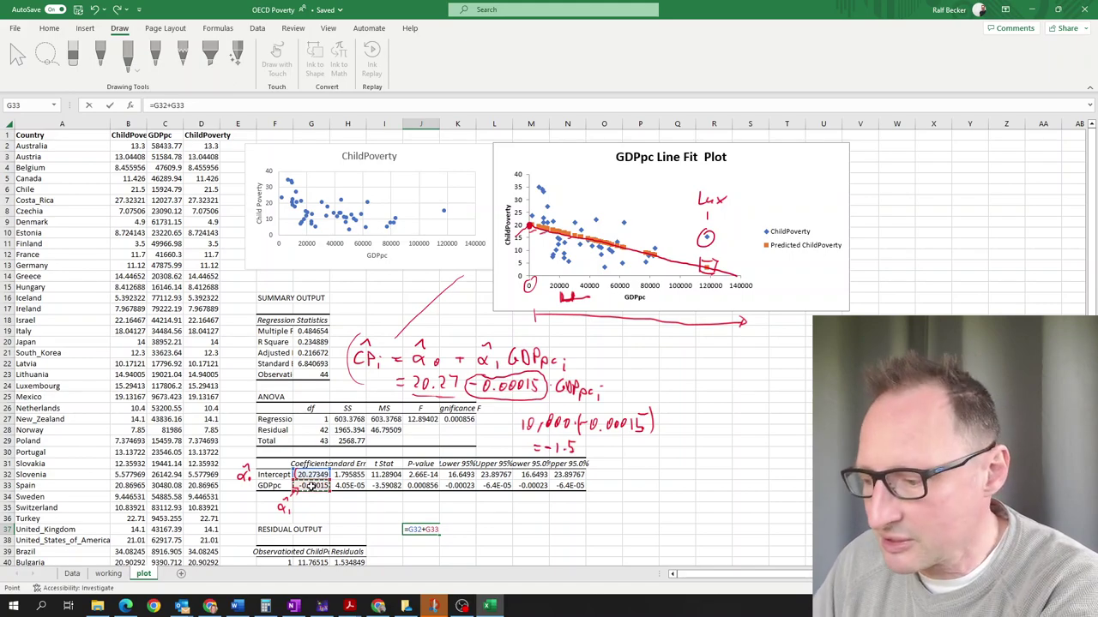
text(*)
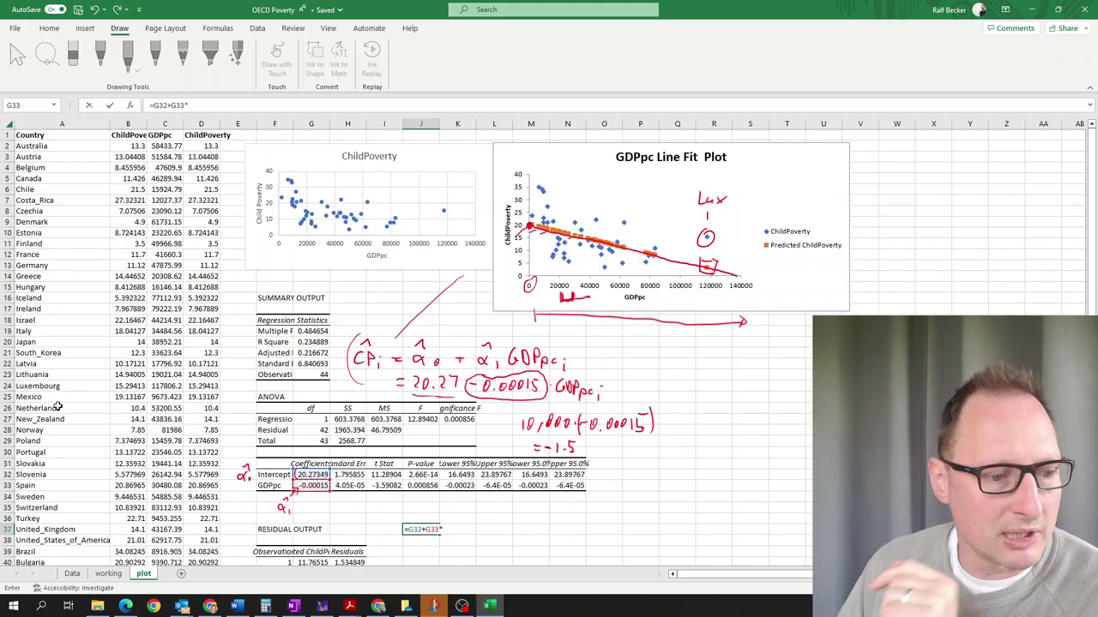
click(158, 388)
key(Return)
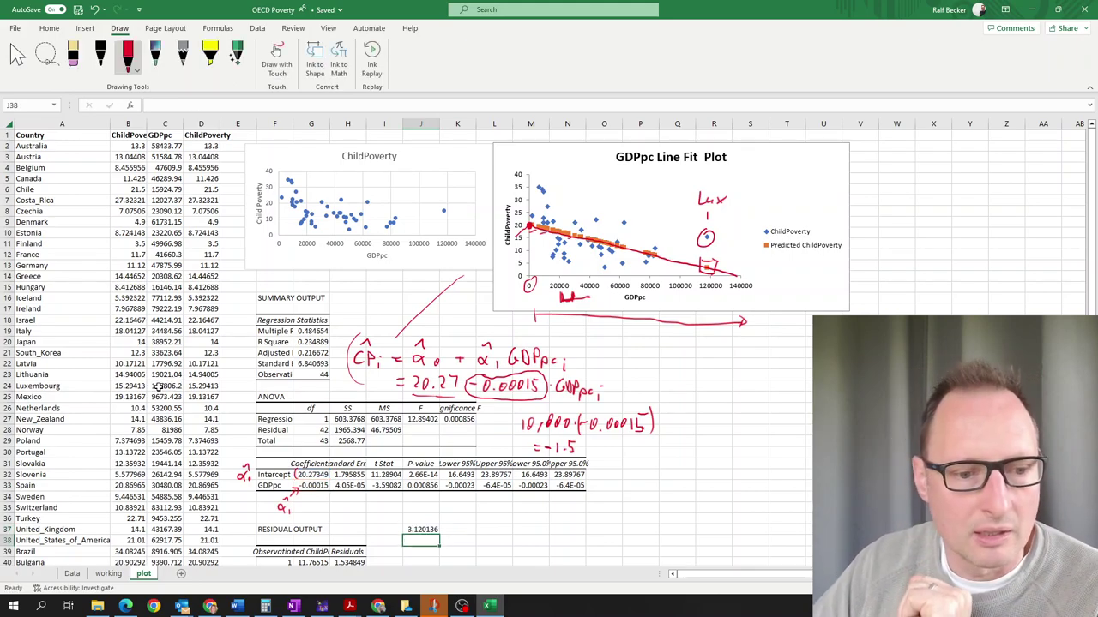
click(426, 529)
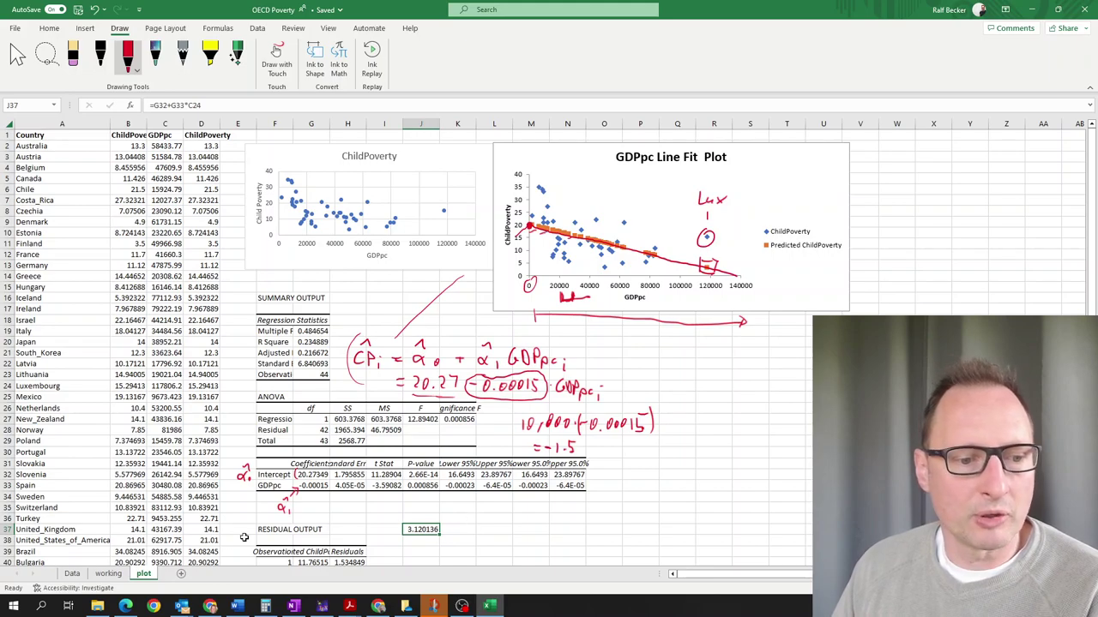
- Shade Luxembourg's row A24:D24 light green and select its ChildPoverty value
drag(54, 390, 198, 388)
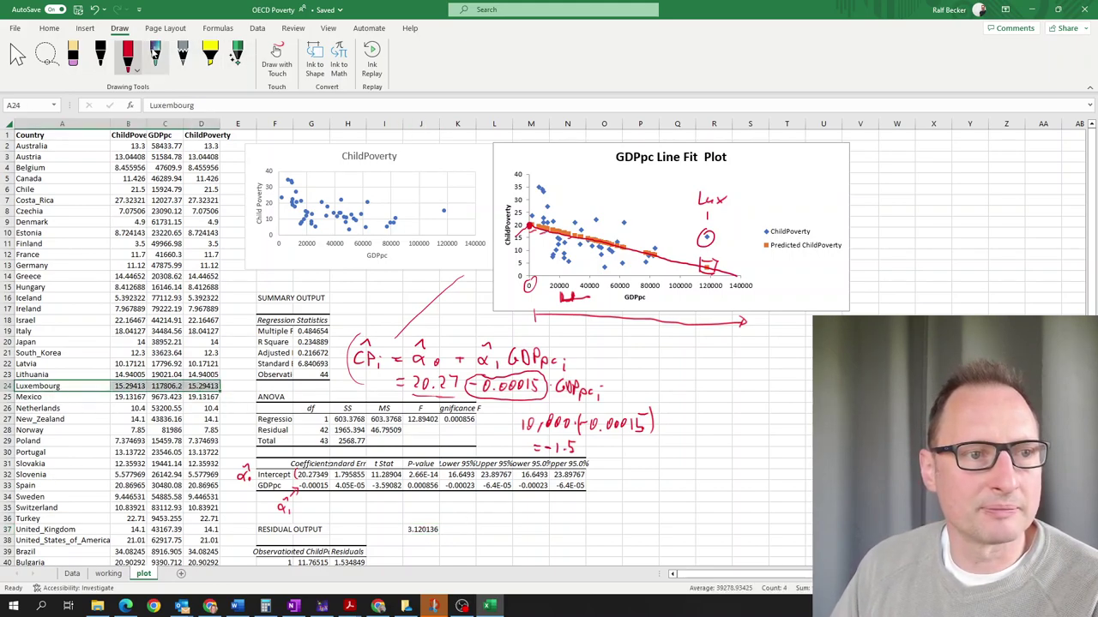
click(49, 28)
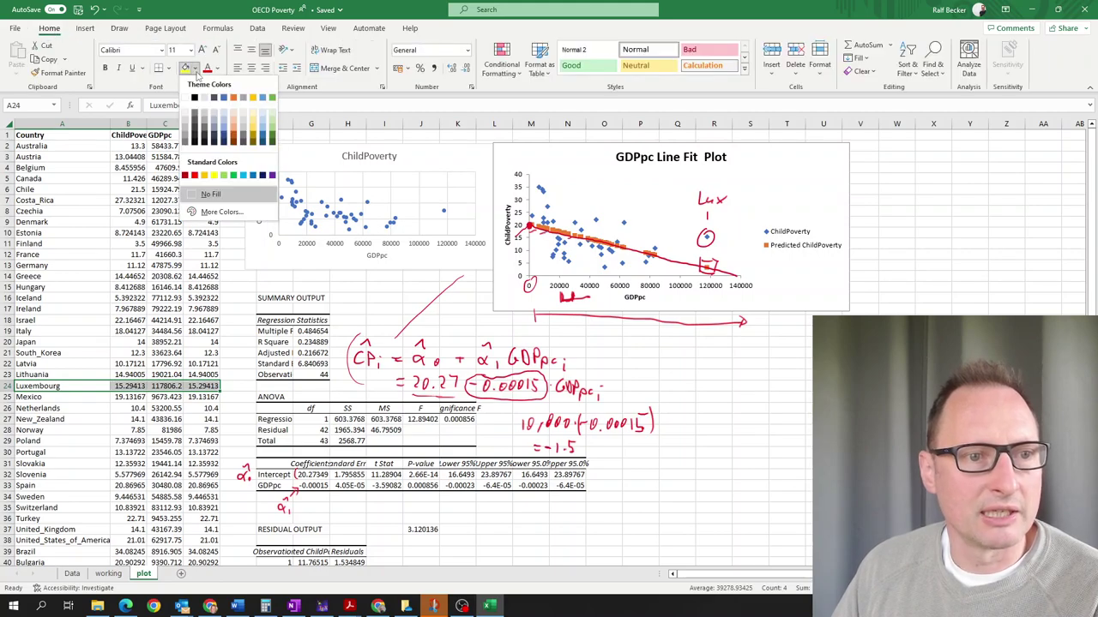
click(272, 115)
click(147, 421)
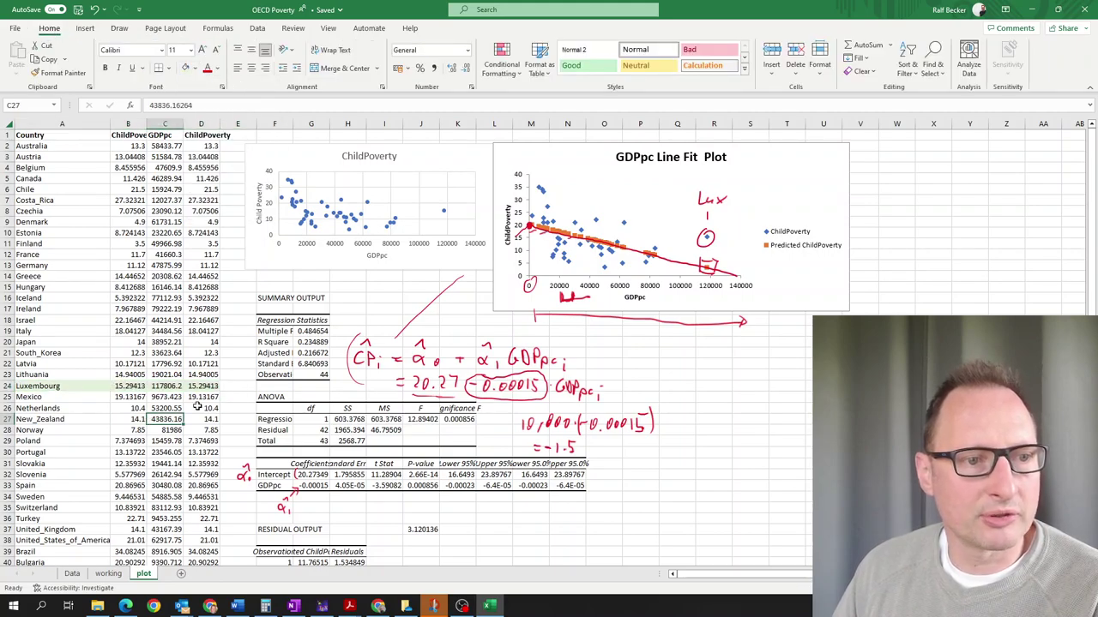
click(136, 384)
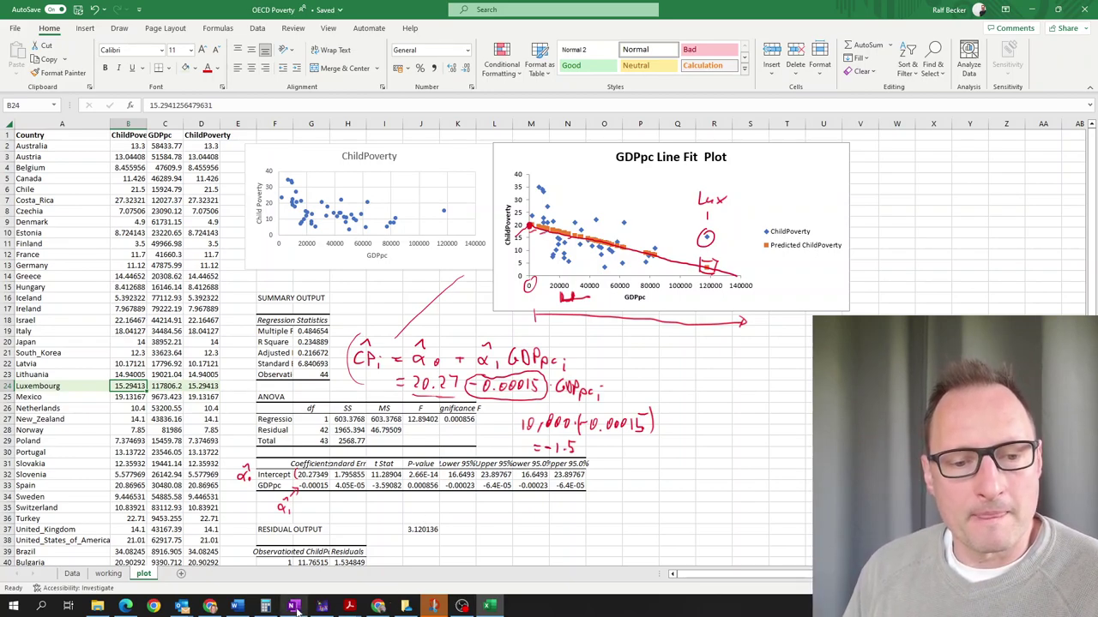
click(294, 607)
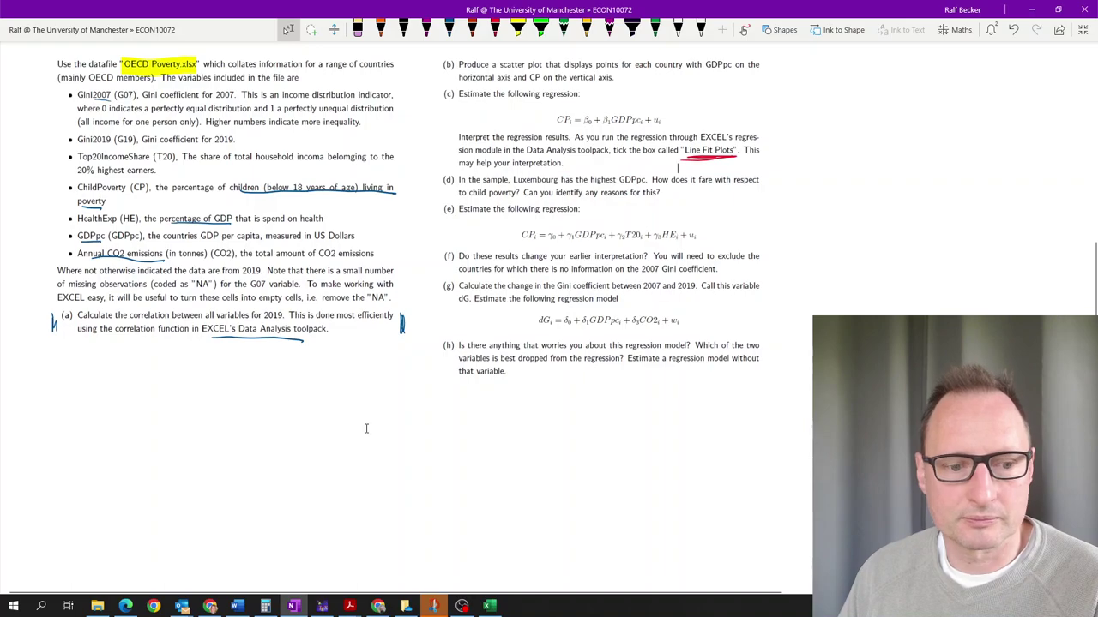
- Return from the OneNote questions to the OECD Poverty workbook
click(489, 606)
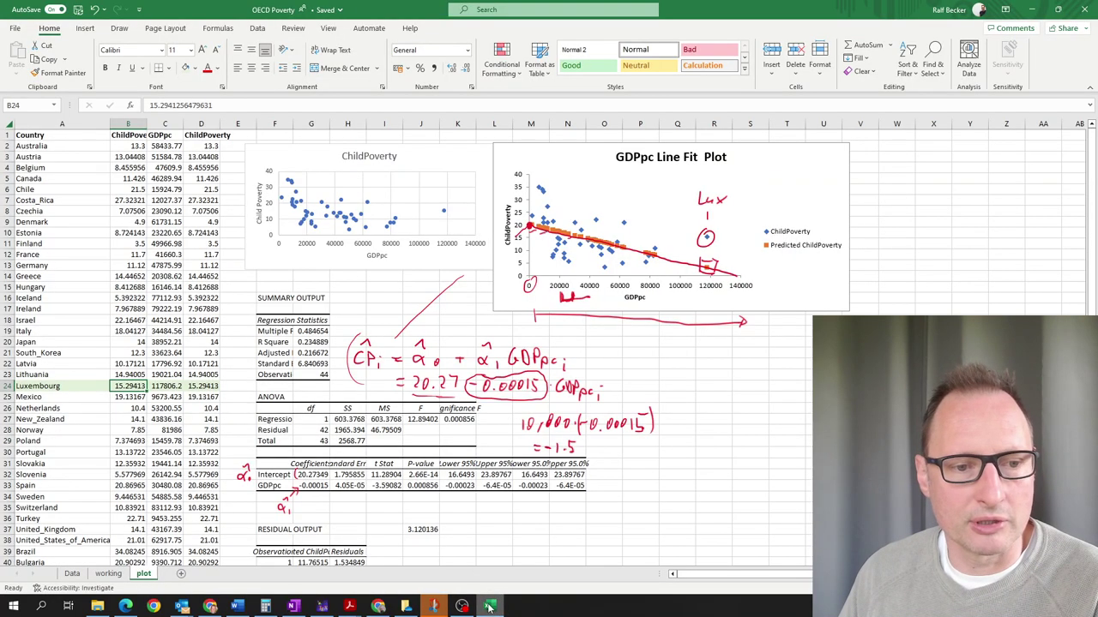
- Switch to the working sheet and start a Regression from Data Analysis
click(108, 574)
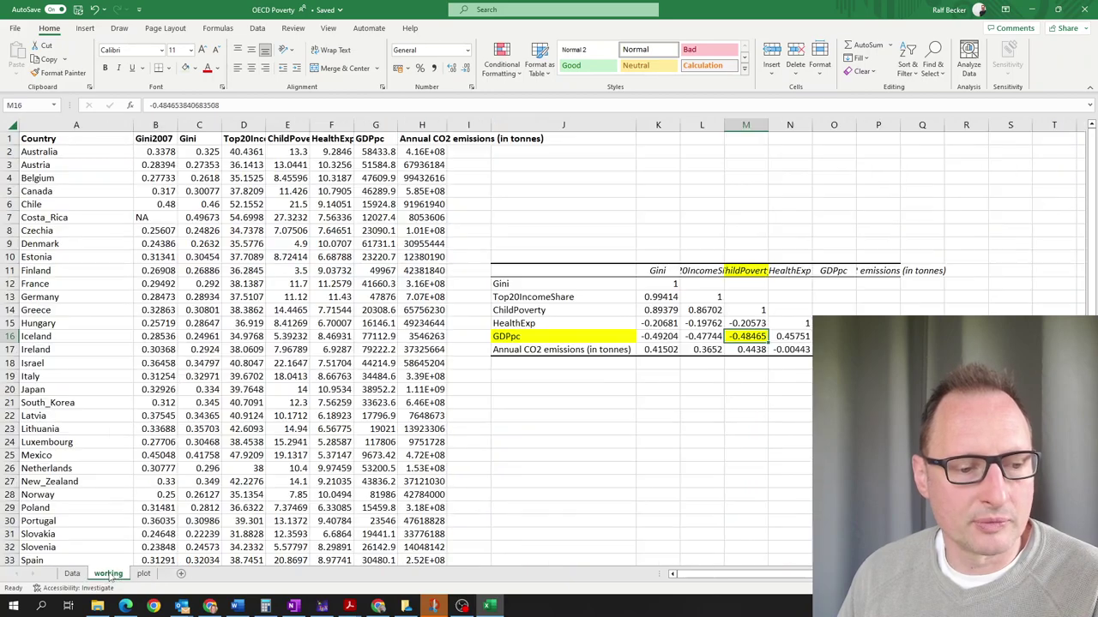
click(540, 403)
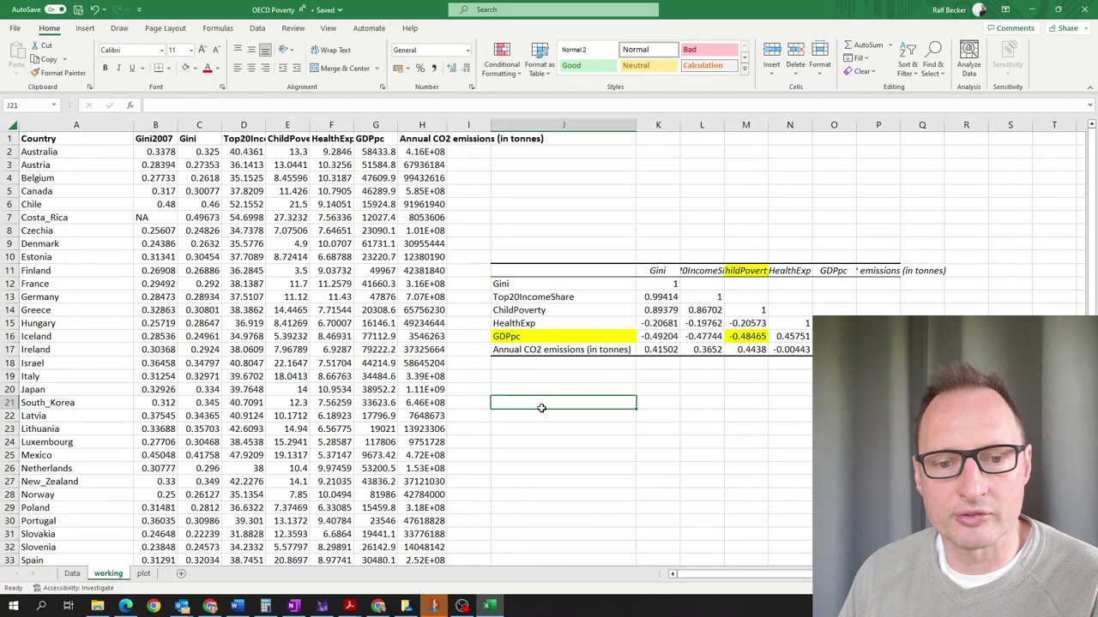
click(256, 28)
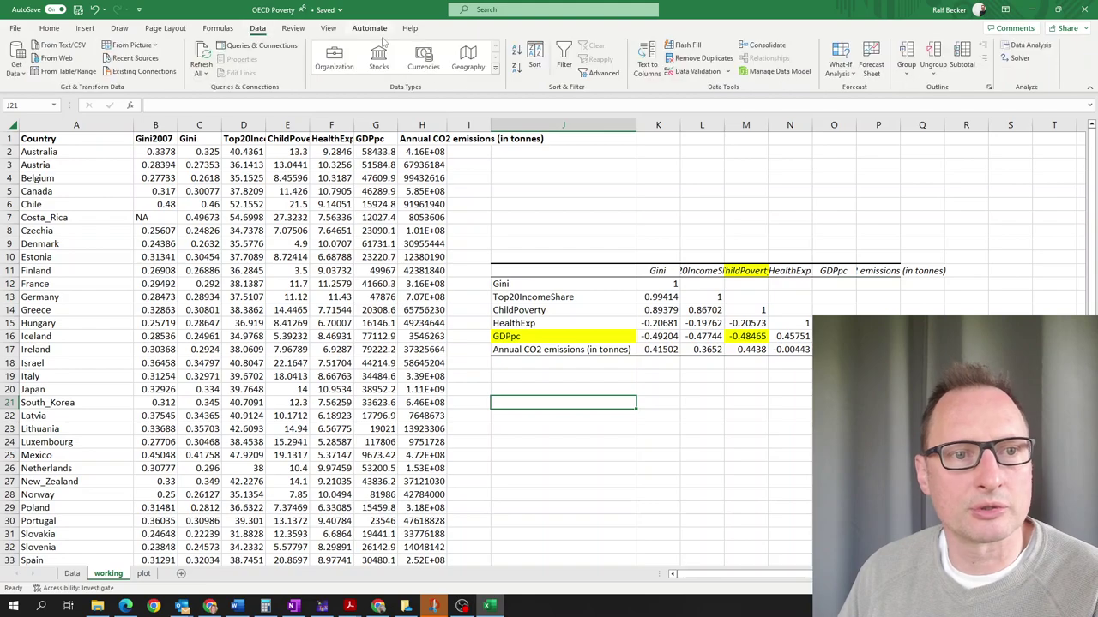
click(1030, 45)
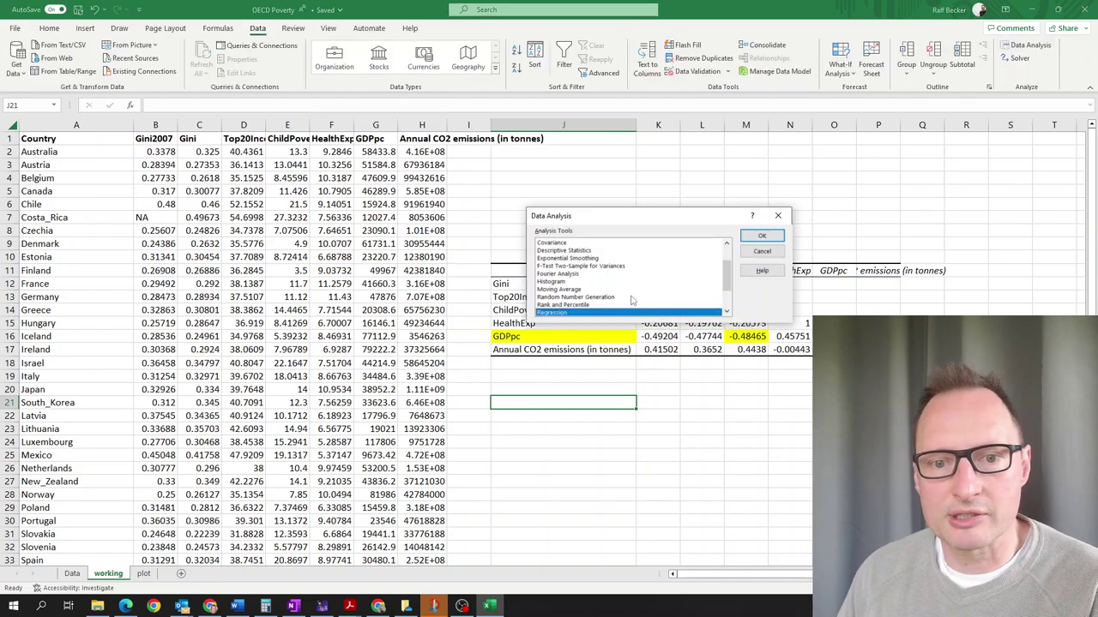
click(761, 236)
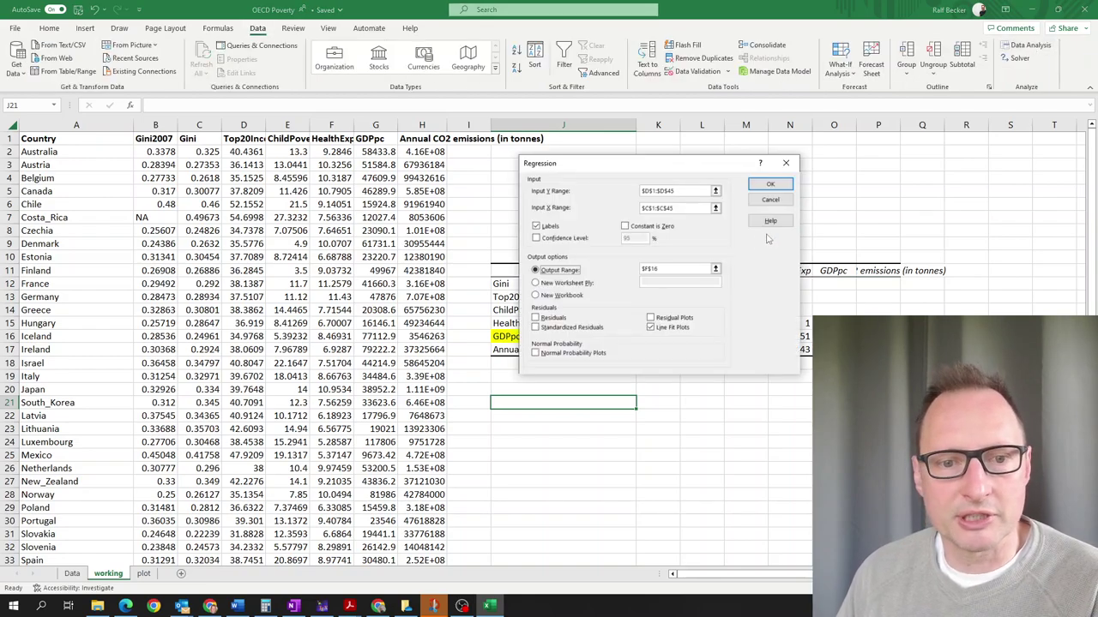
- Try the ChildPoverty column as the Y range, then cancel the Regression and Data Analysis dialogs
click(716, 193)
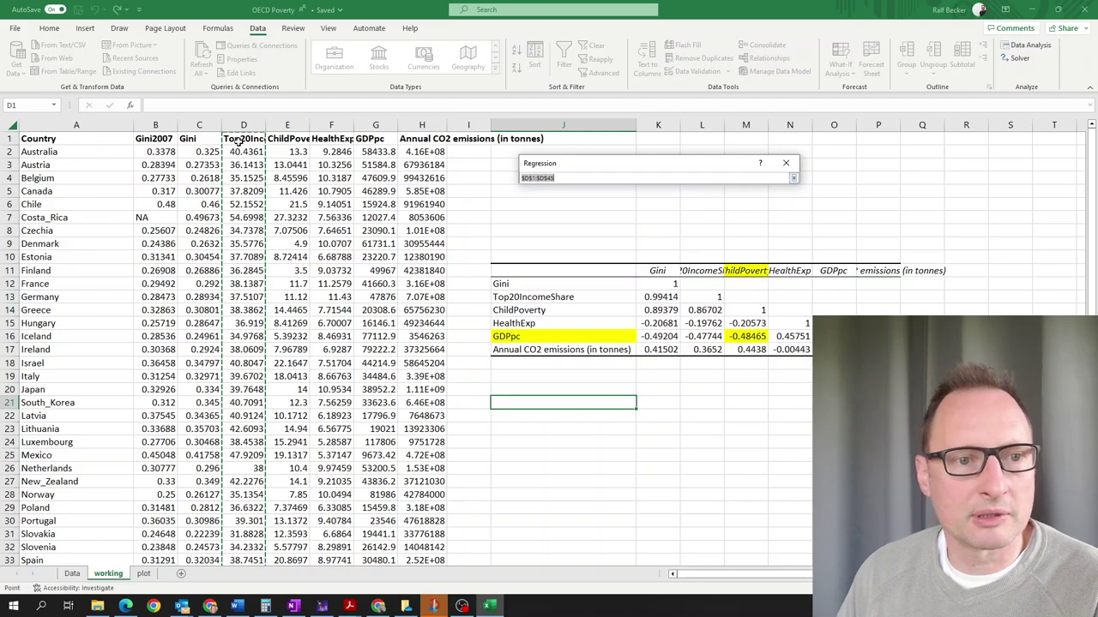
drag(243, 138, 230, 314)
drag(291, 138, 294, 549)
scroll(334, 359, up, 5)
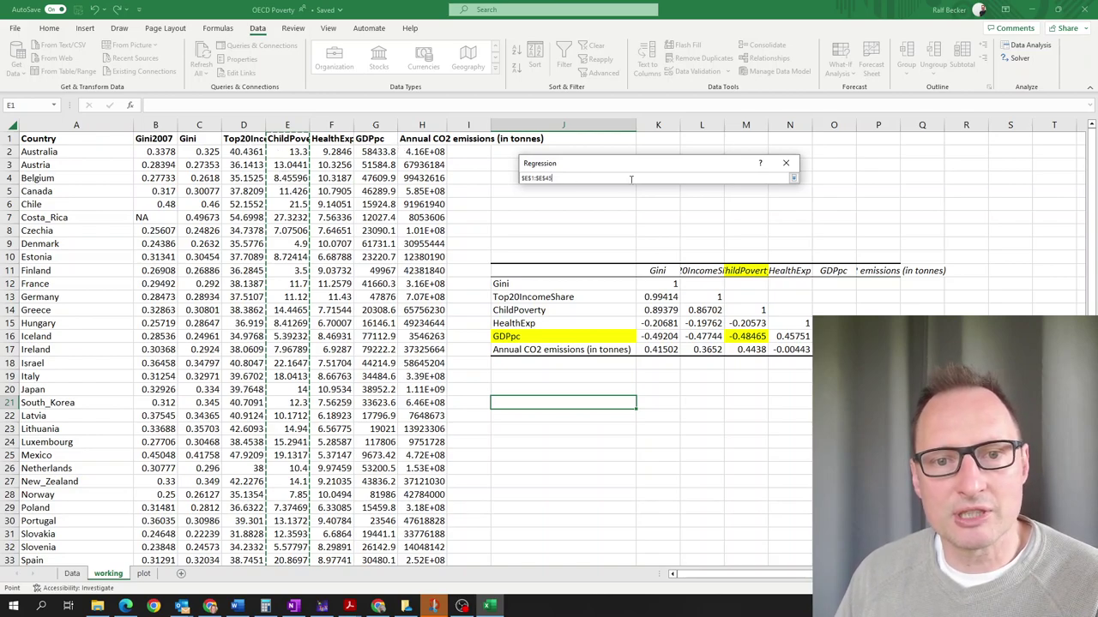
click(794, 179)
click(774, 204)
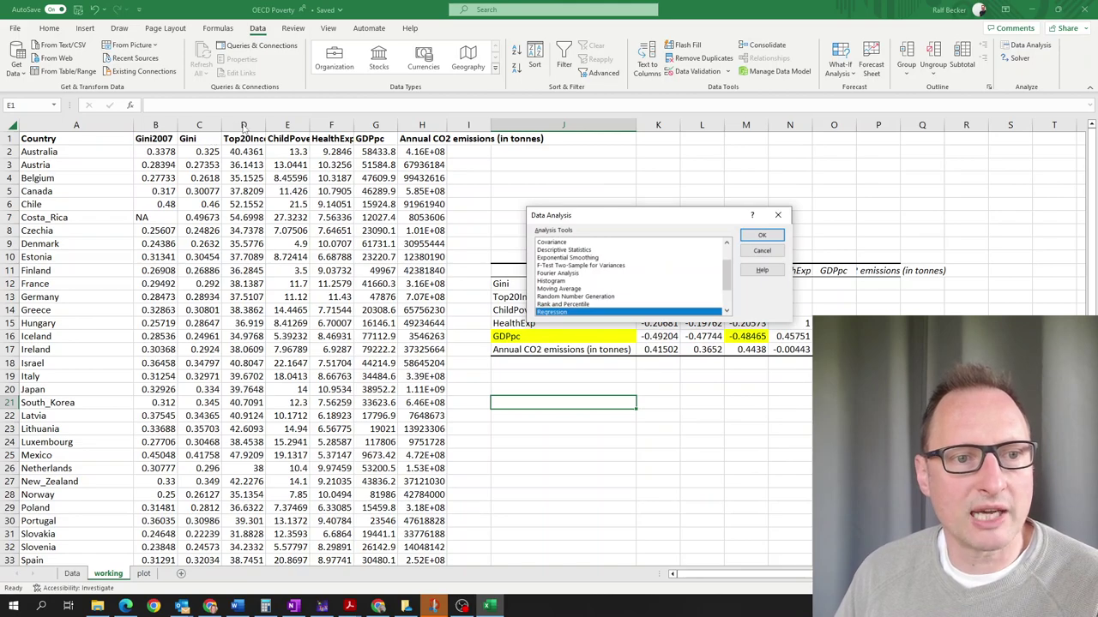
click(762, 251)
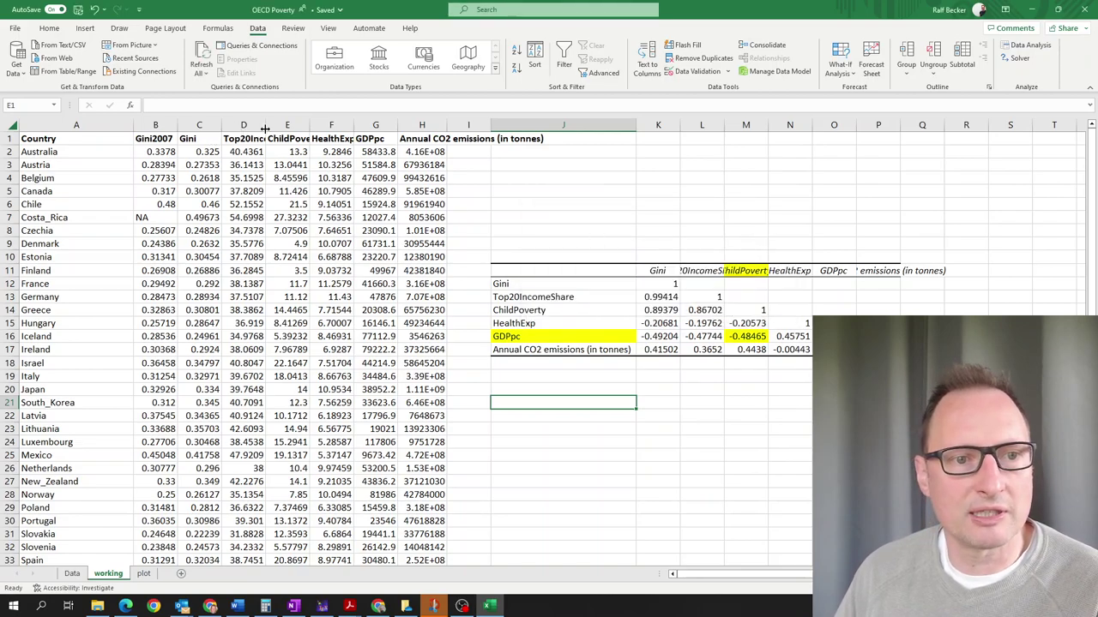
- Insert a blank column F and paste a copy of the Top20IncomeShare column into it
click(243, 125)
click(331, 125)
click(372, 126)
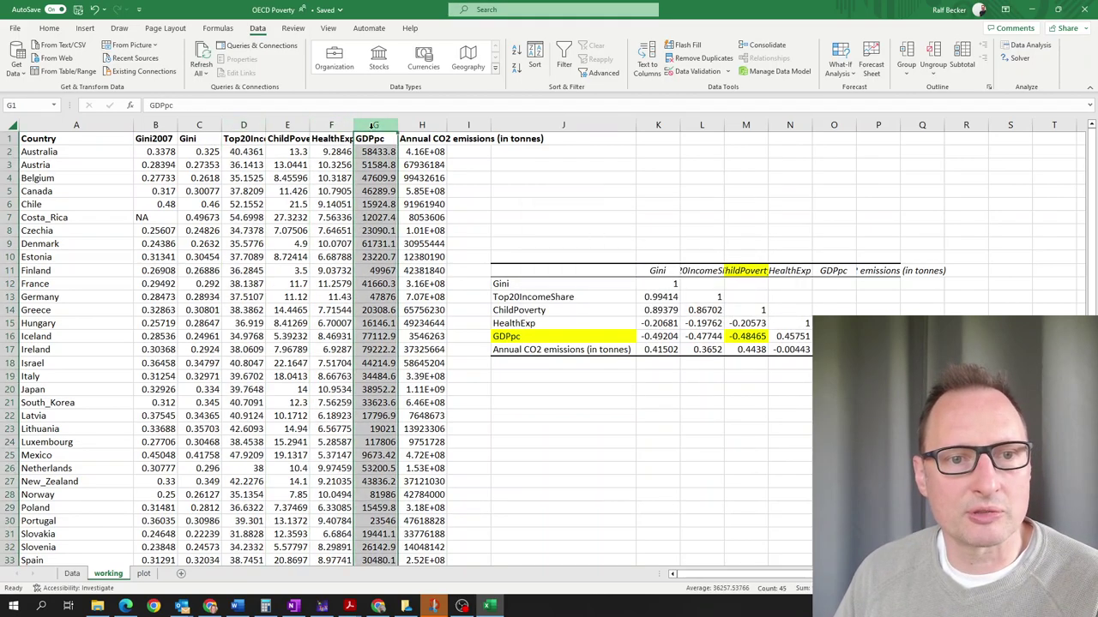
click(329, 127)
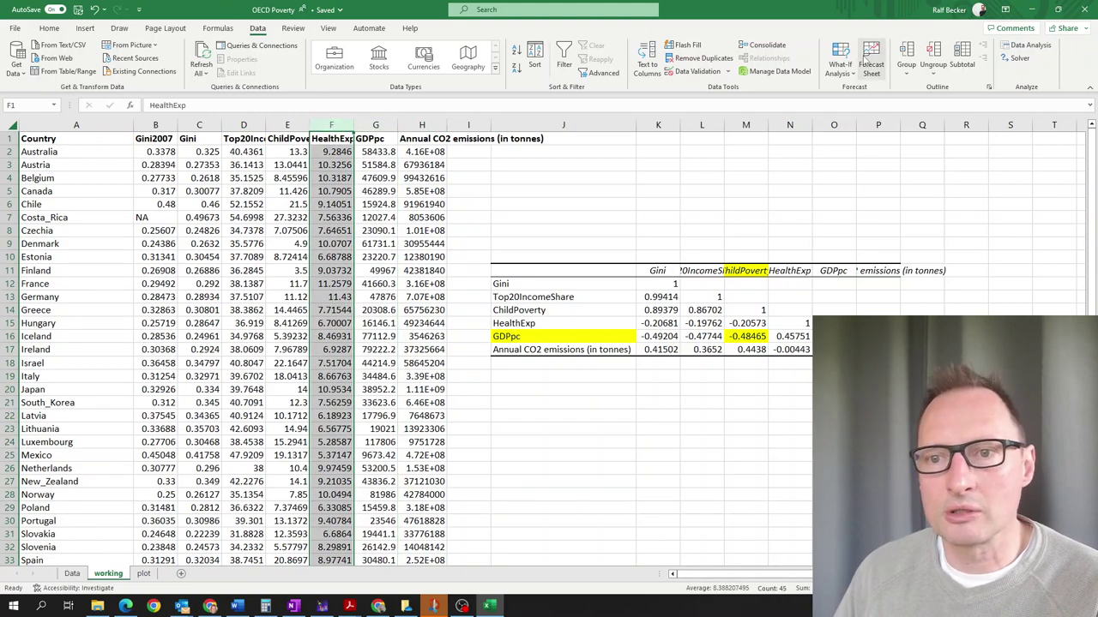
scroll(824, 58, up, 5)
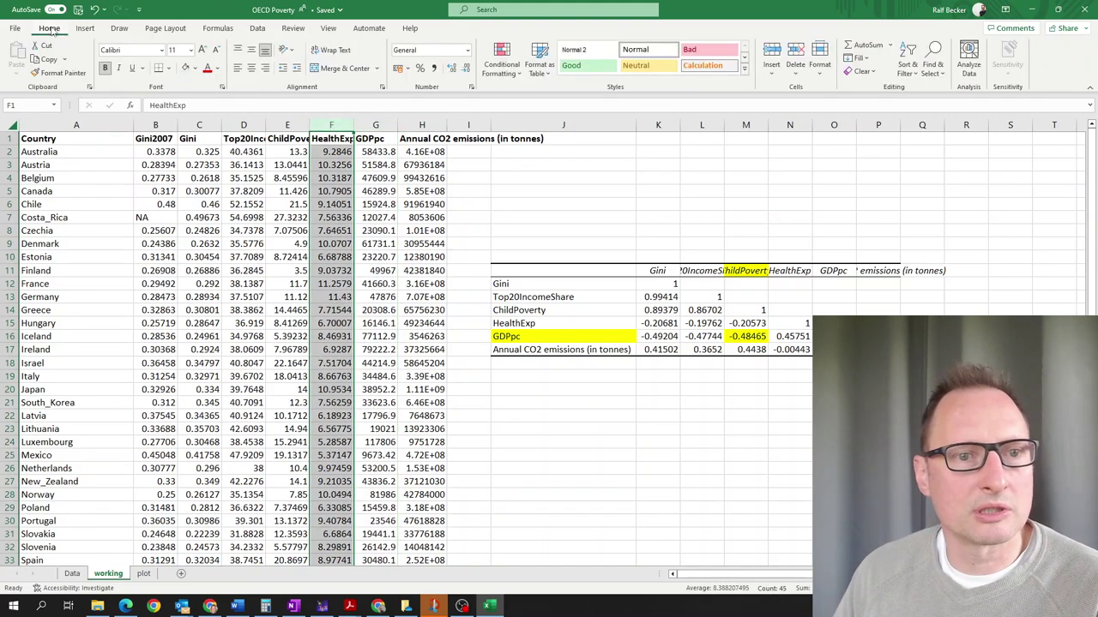
click(771, 53)
click(245, 126)
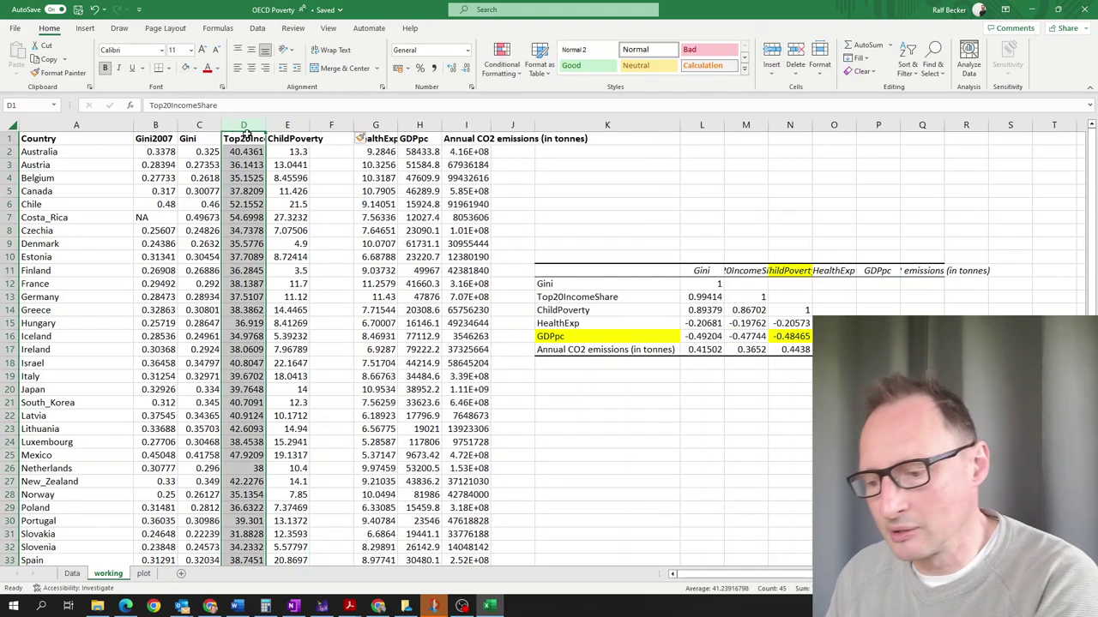
key(ctrl+c)
click(334, 125)
key(ctrl+v)
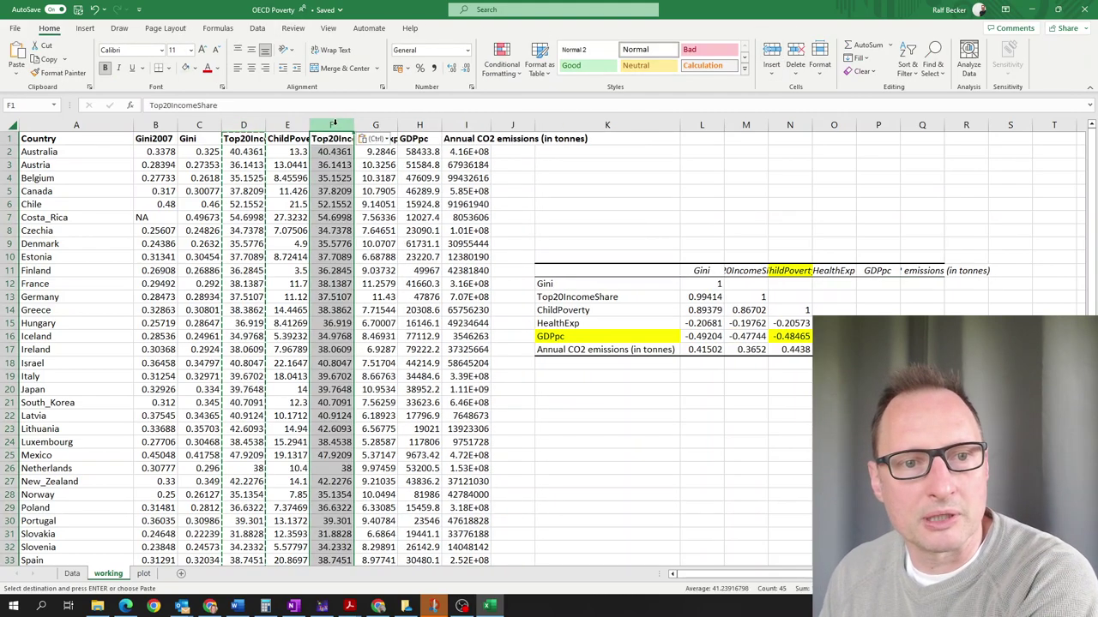
click(335, 126)
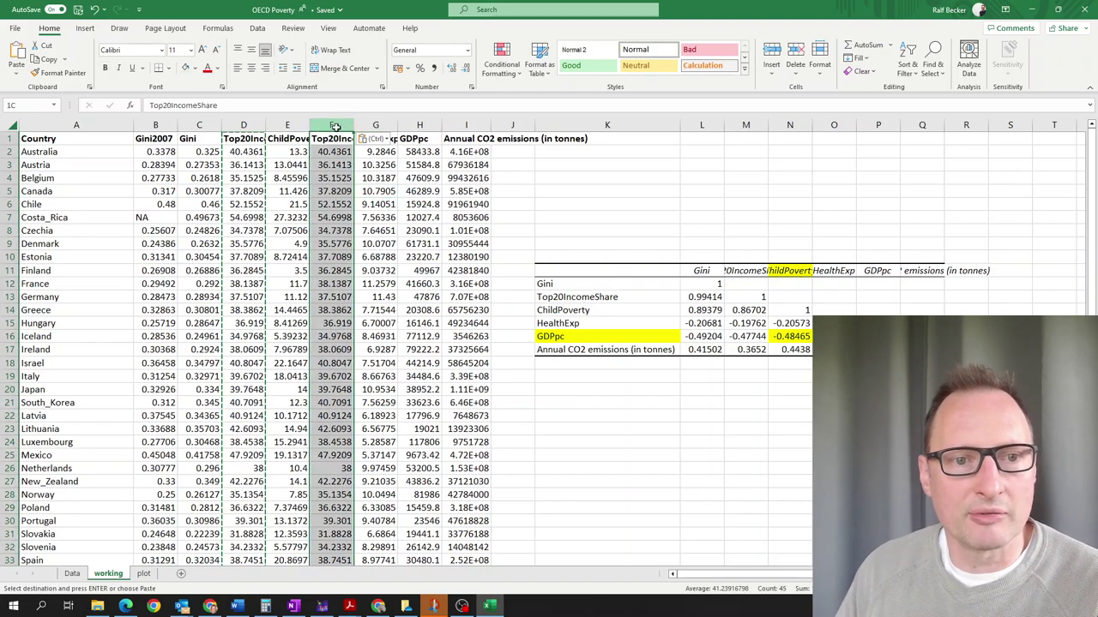
- Start a Regression with ChildPoverty E1:E45 as the Y range
click(617, 398)
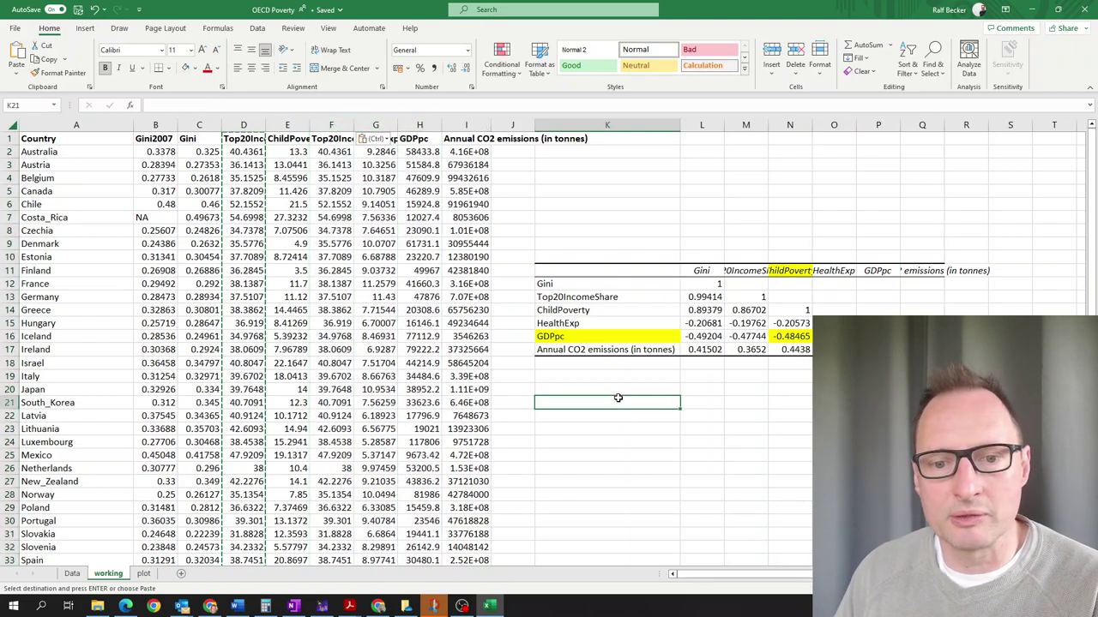
click(257, 29)
click(1029, 44)
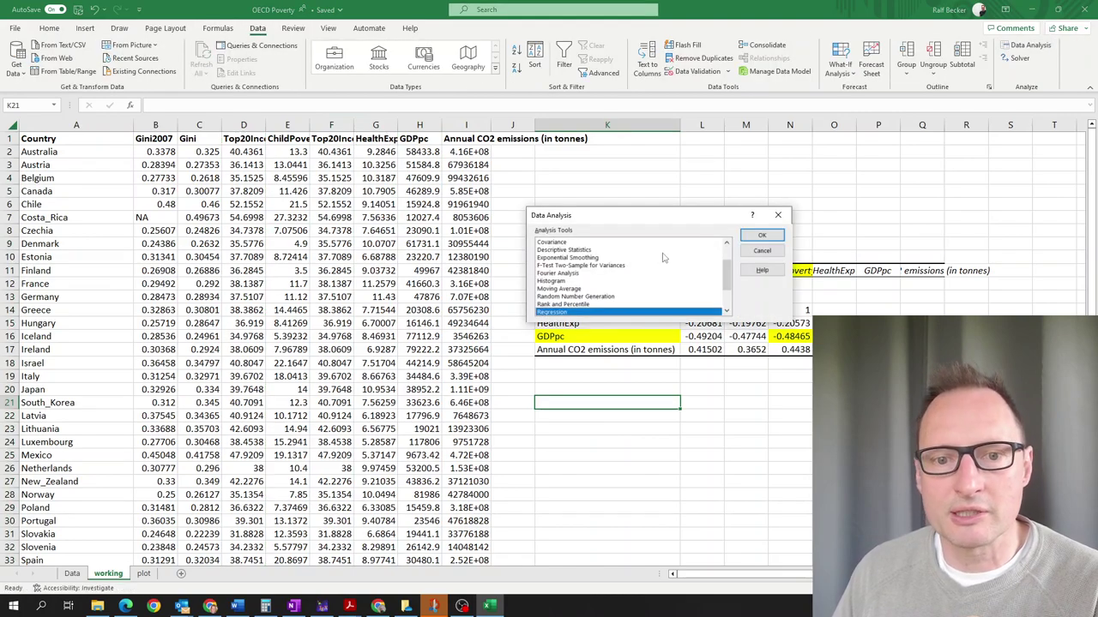
click(761, 235)
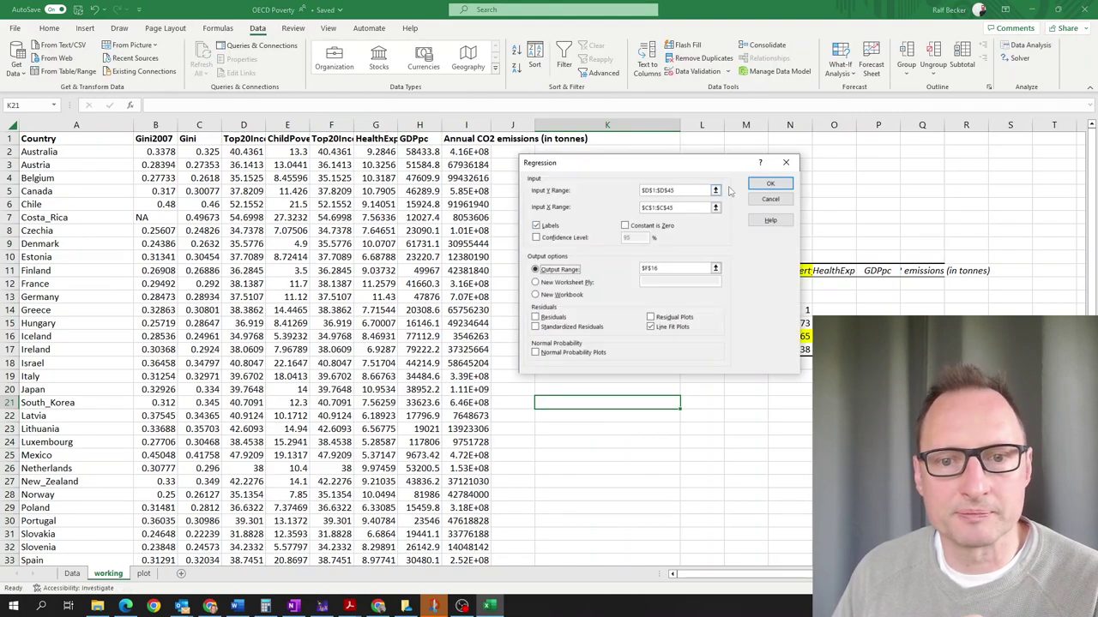
click(715, 190)
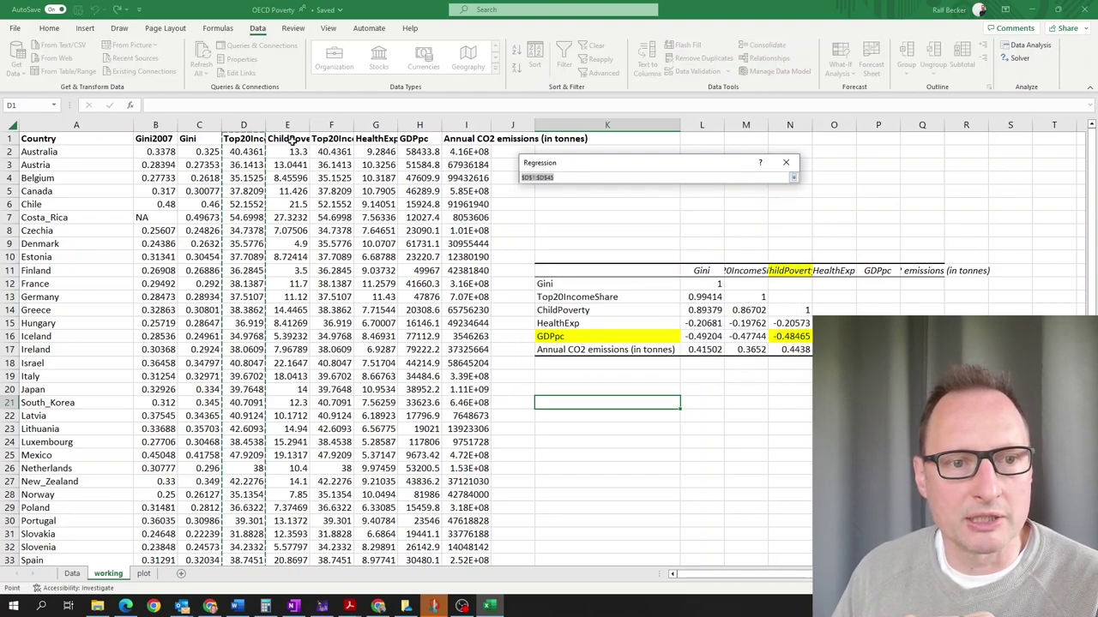
drag(292, 139, 289, 548)
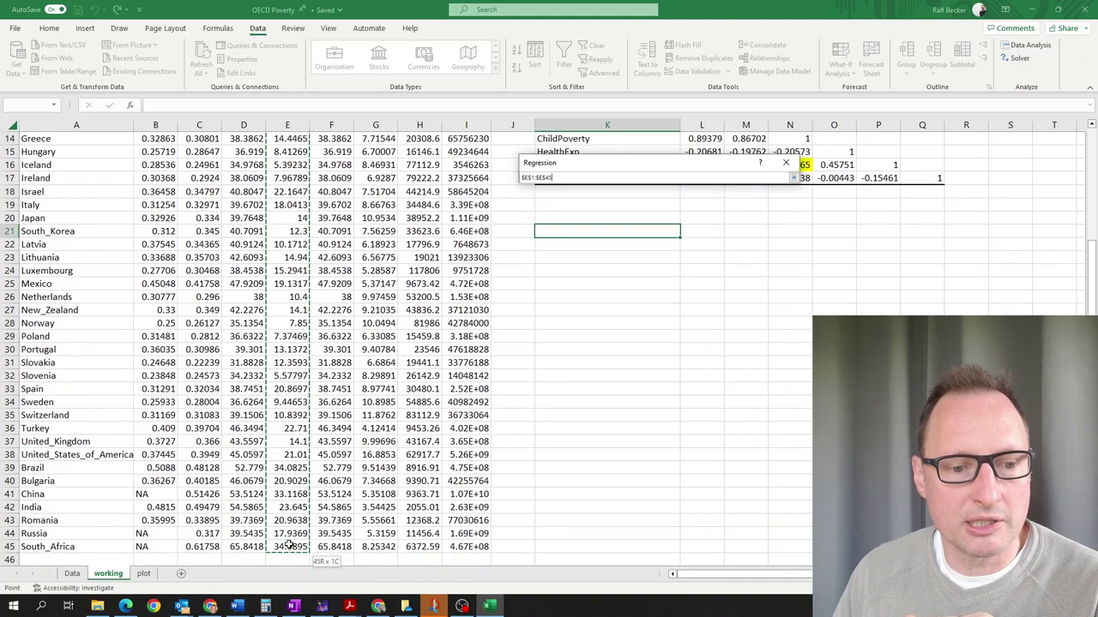
click(794, 179)
- Set the X range to F1:H45 with Labels, and the output range to K21
click(717, 207)
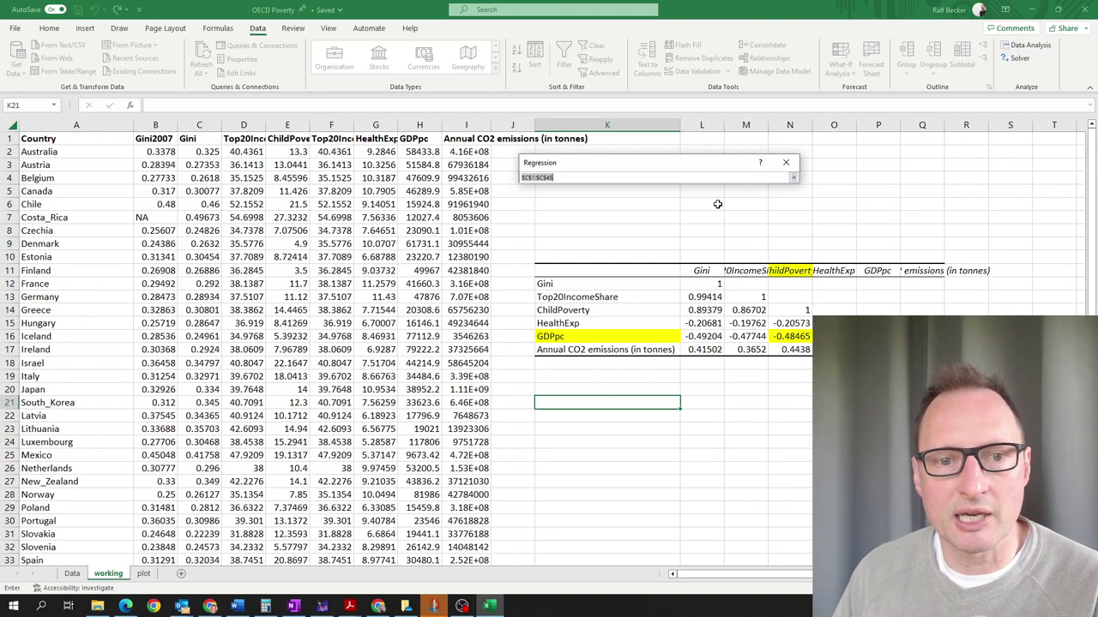
drag(337, 139, 425, 538)
click(794, 178)
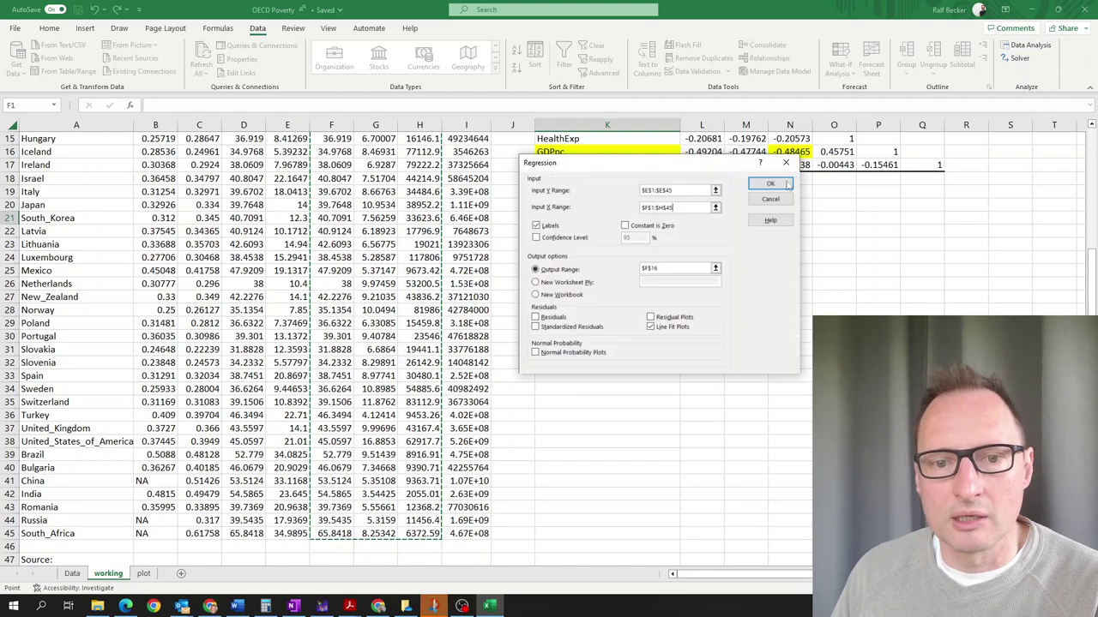
click(536, 226)
click(536, 225)
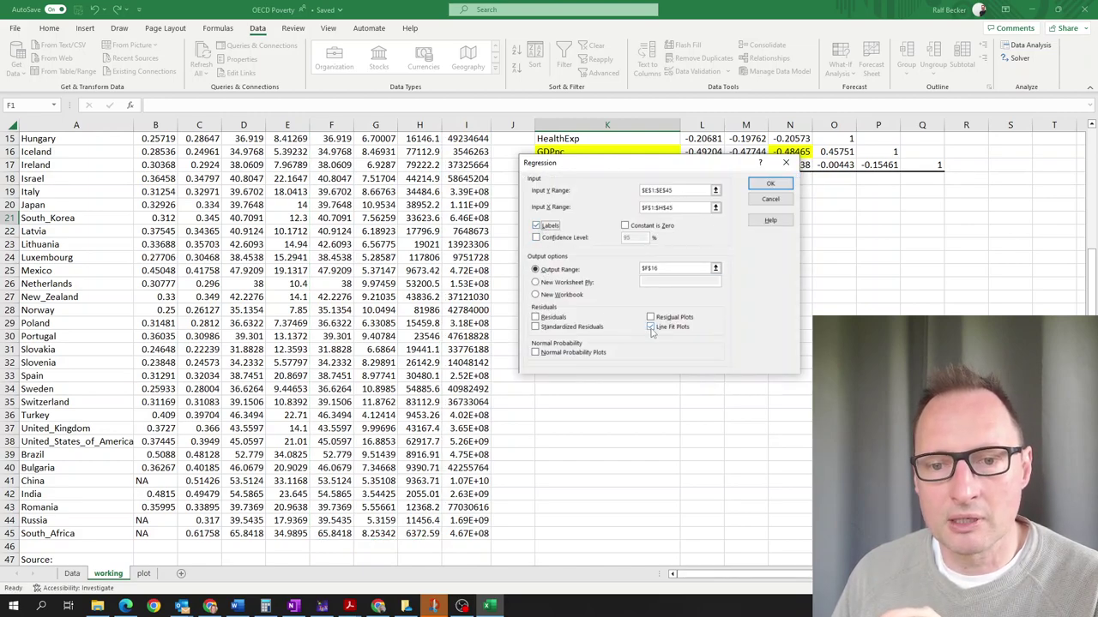
click(716, 268)
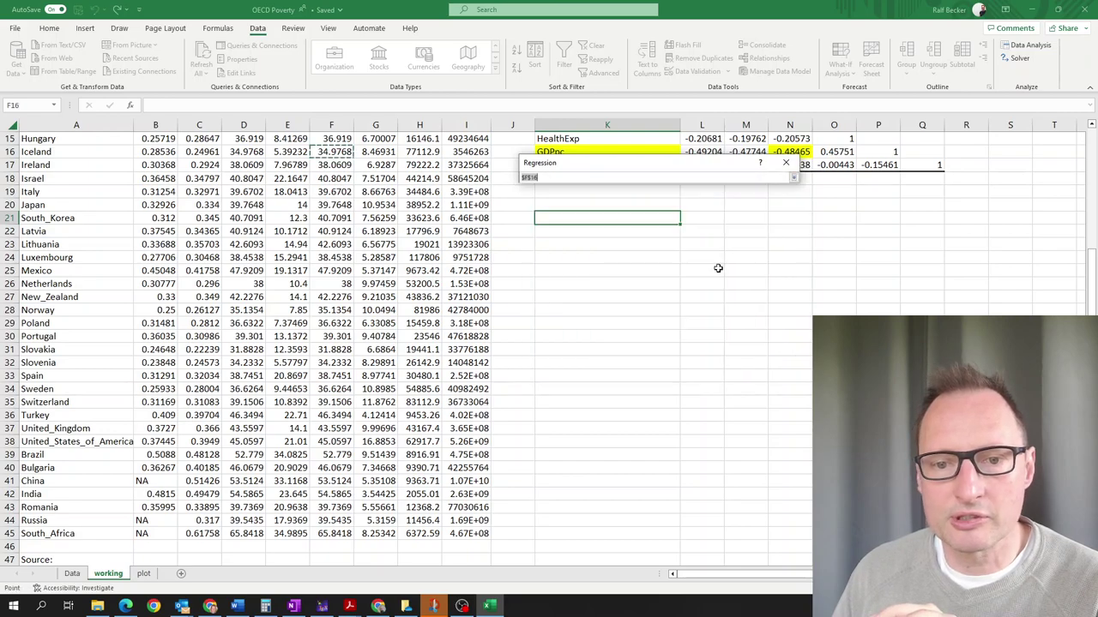
click(563, 216)
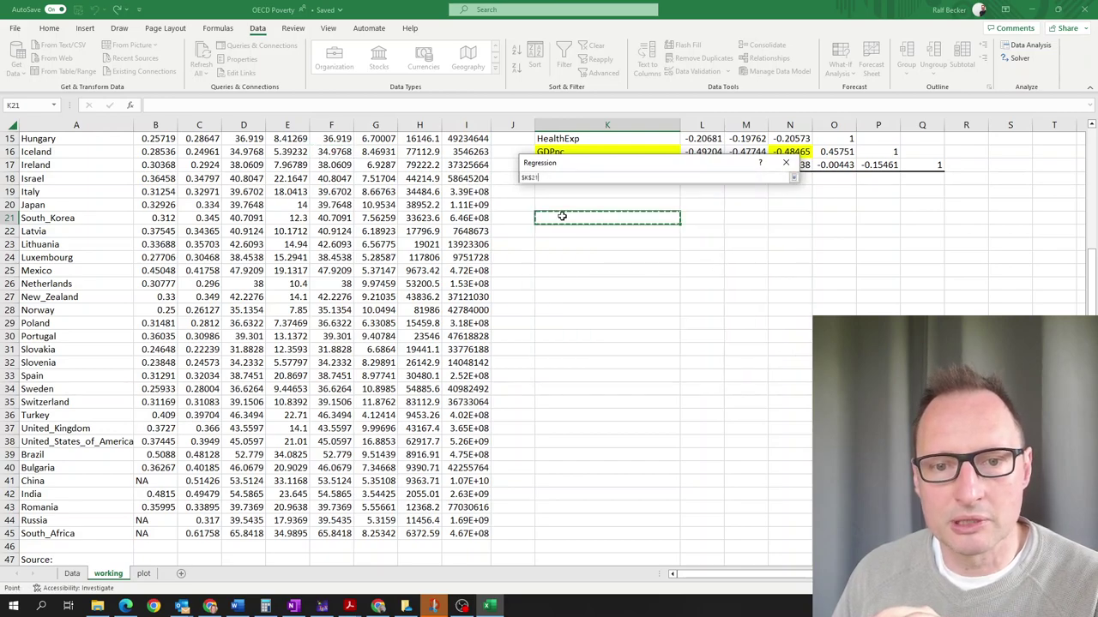
click(793, 178)
- Run the multiple regression and inspect the output at K21 (R Square 0.75821), ready for inking
click(769, 183)
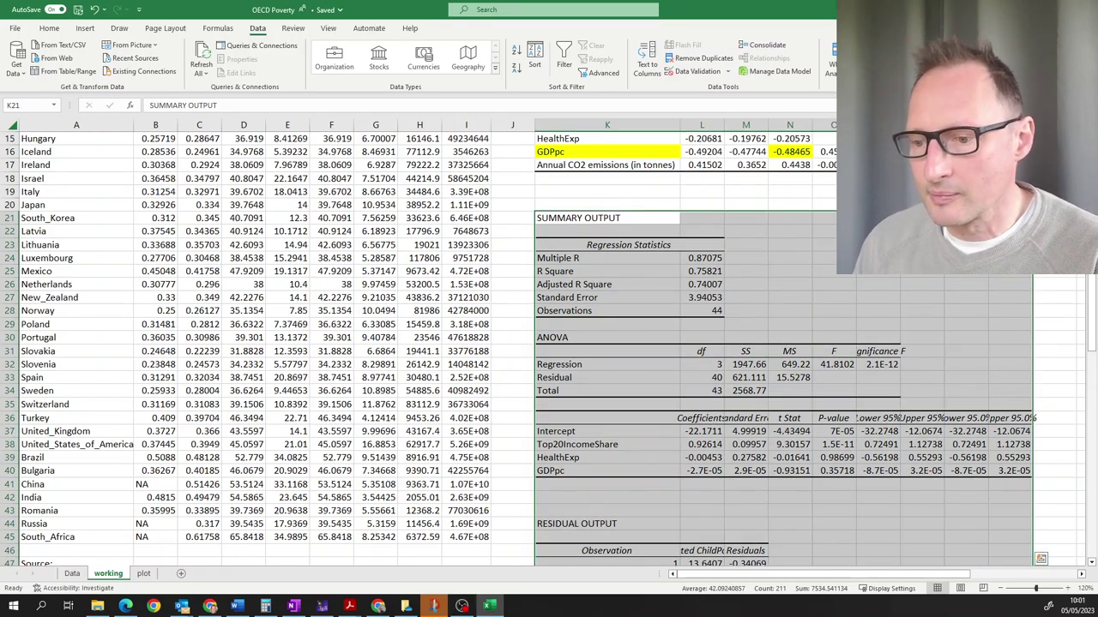
click(1080, 575)
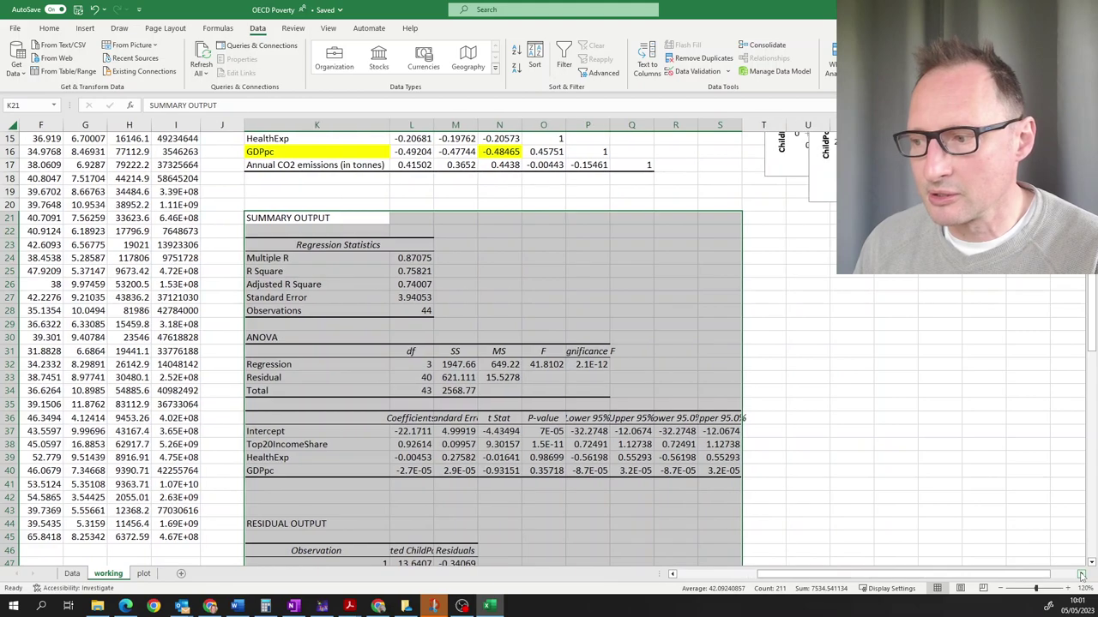
click(1081, 575)
click(1080, 575)
click(1080, 574)
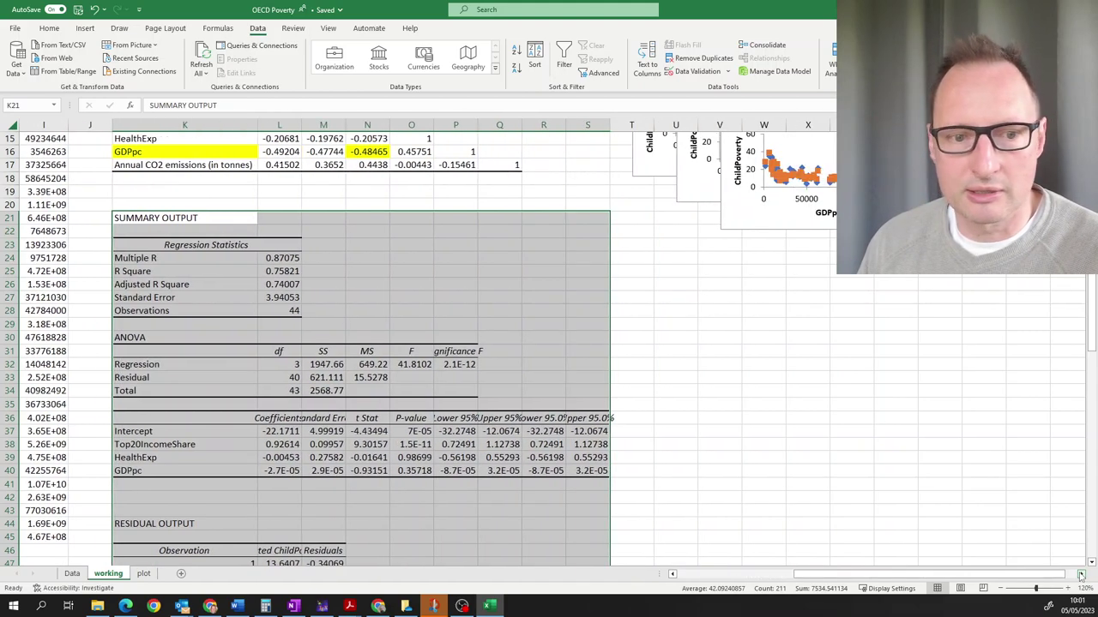
click(518, 417)
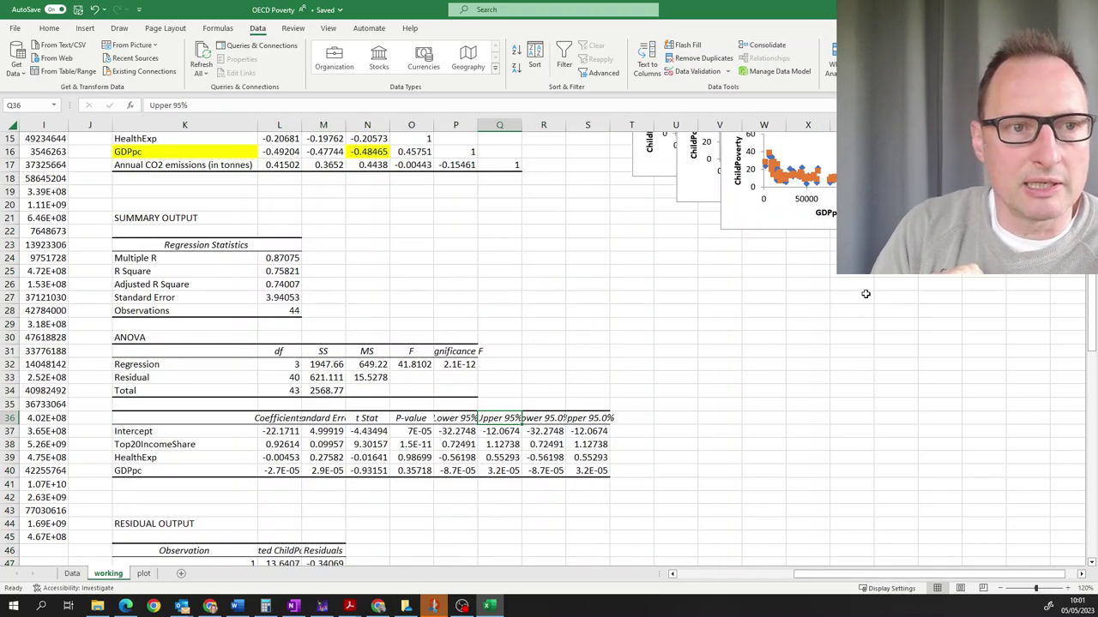
click(122, 31)
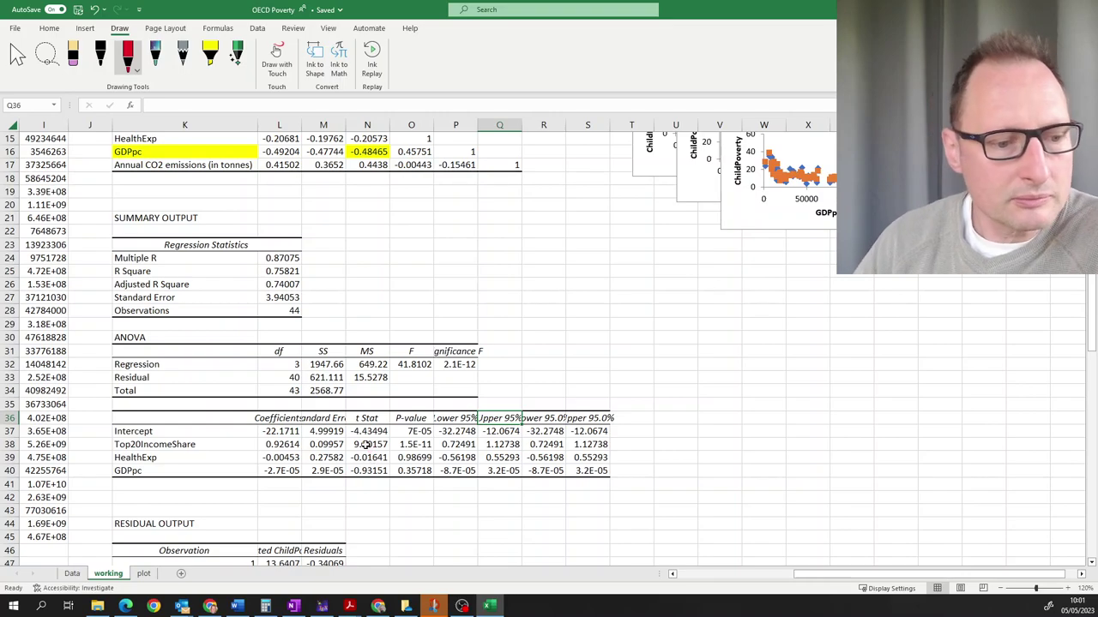
- On the plot sheet, circle GDPpc's t Stat -3.59082 and P-value 0.000856 in red ink
click(143, 574)
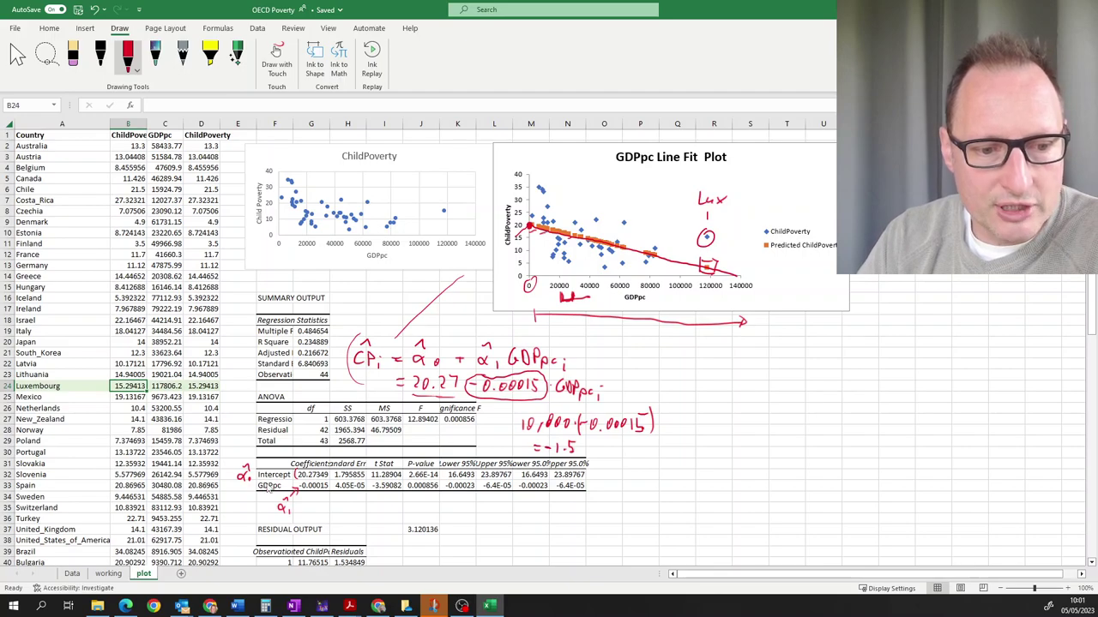
drag(258, 481, 268, 493)
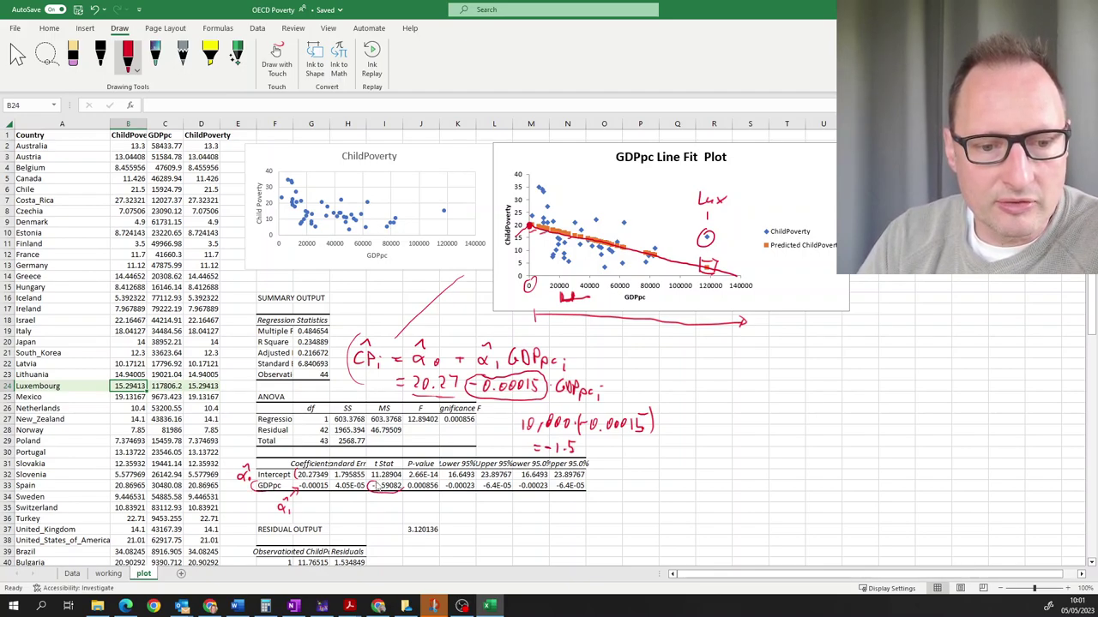
drag(375, 486, 368, 483)
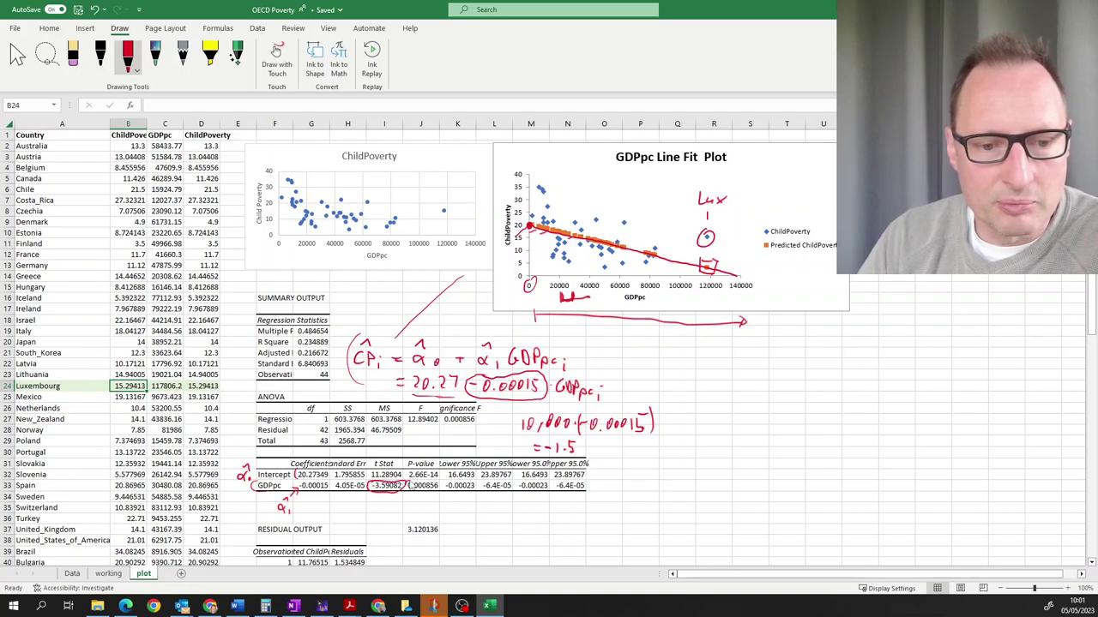
mouse_move(410, 479)
mouse_down()
mouse_move(407, 489)
mouse_move(470, 518)
mouse_up()
- Handwrite the null hypothesis H0: α1 = 0 below the coefficients table
drag(462, 509, 490, 514)
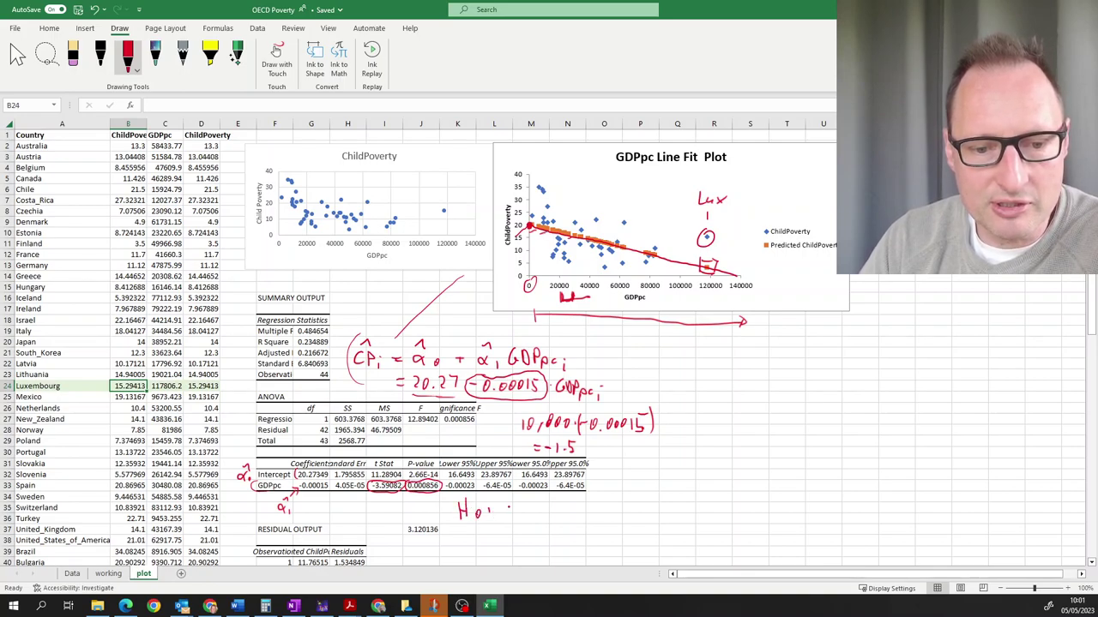
mouse_move(503, 511)
mouse_down()
mouse_move(540, 516)
mouse_move(548, 504)
mouse_up()
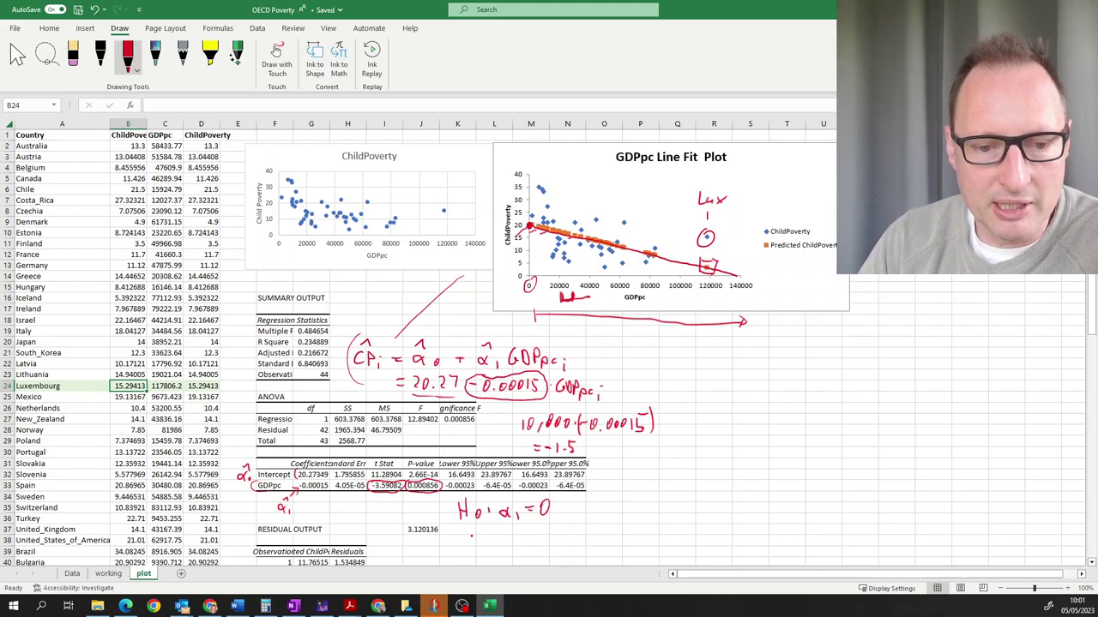
drag(461, 539, 473, 538)
mouse_move(472, 529)
mouse_down()
mouse_move(473, 548)
mouse_move(521, 543)
mouse_up()
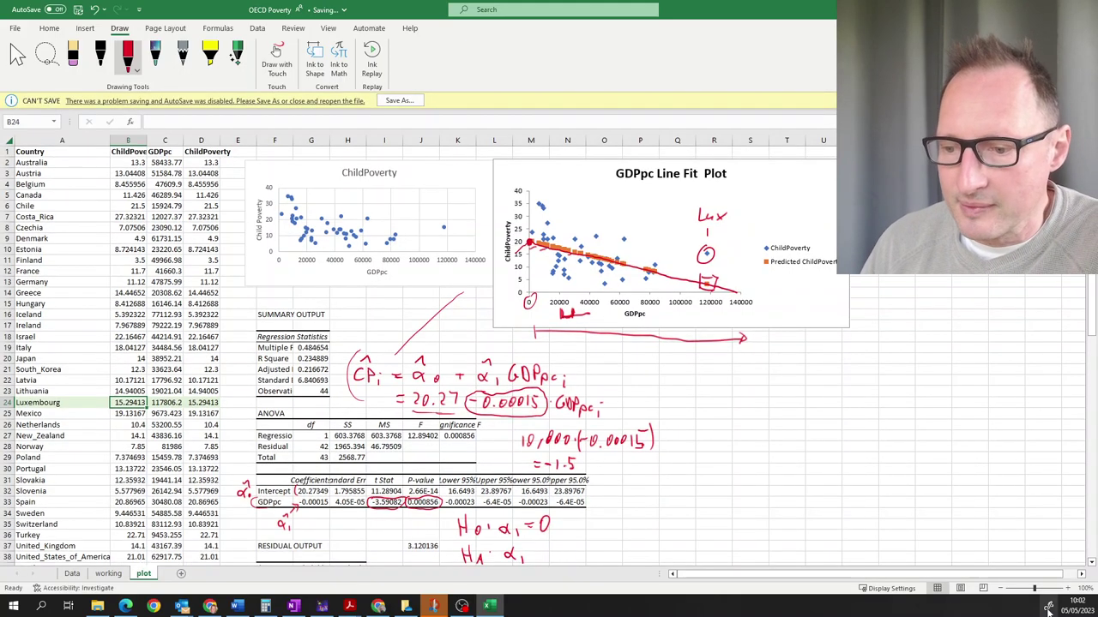
- Complete the alternative hypothesis H1: α1 ≠ 0 in red ink
click(1091, 563)
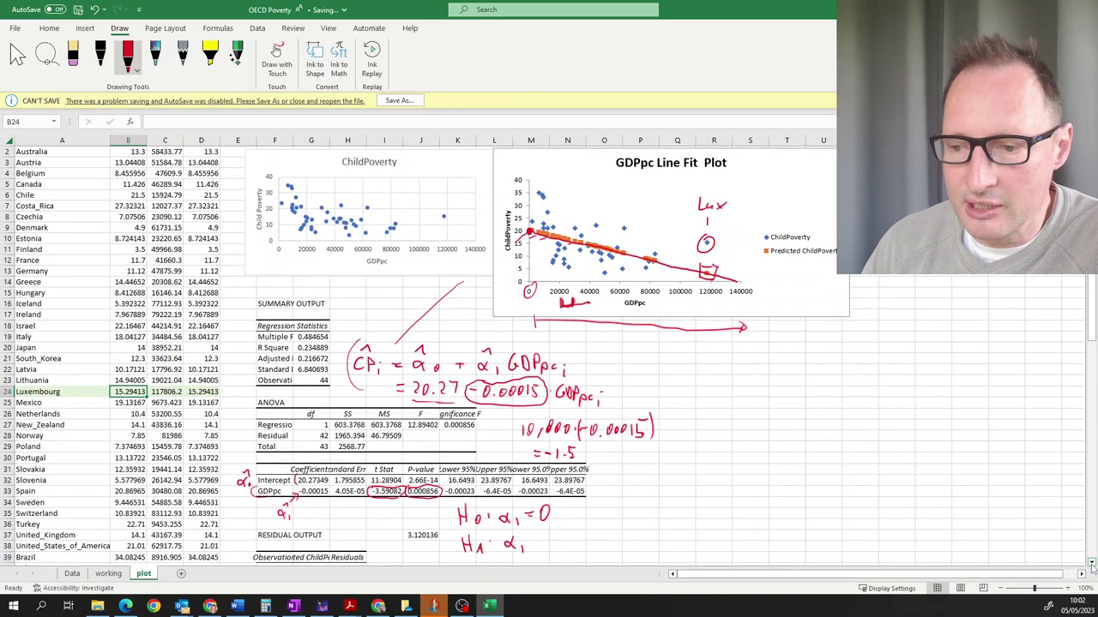
click(1091, 563)
drag(529, 533, 550, 528)
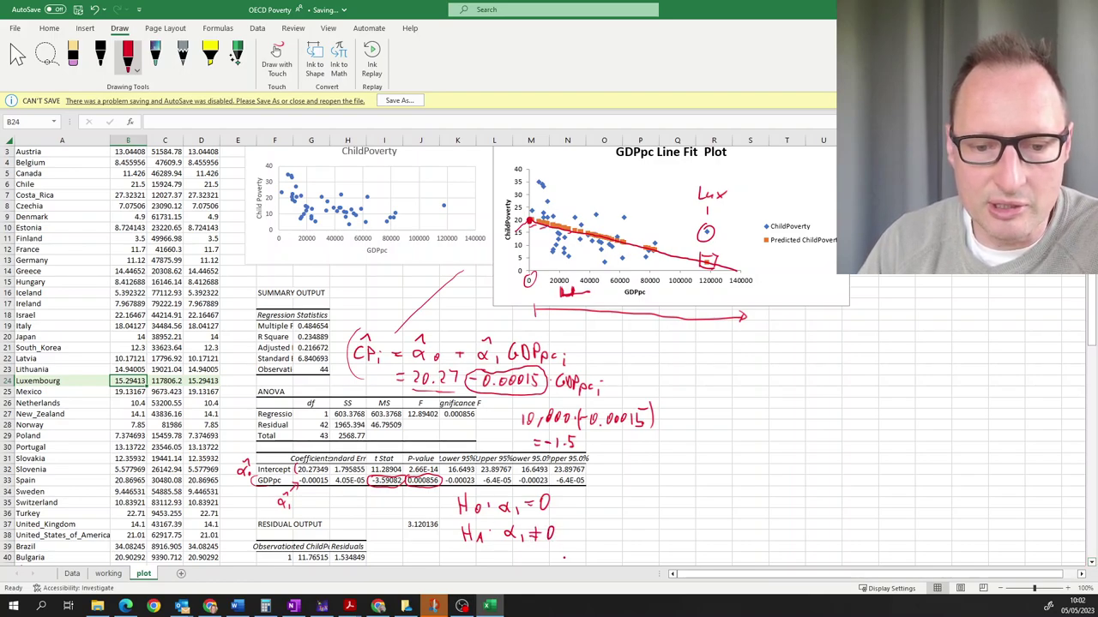
click(586, 505)
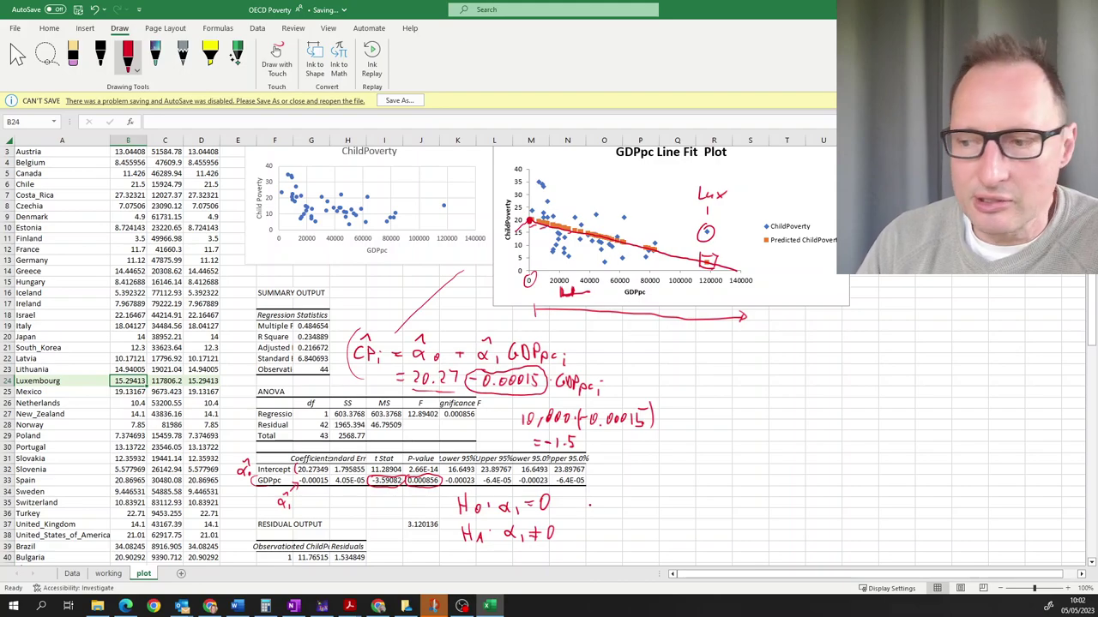
- Write 'Reject Ho' beside the hypotheses
mouse_move(586, 504)
mouse_down()
mouse_move(586, 519)
mouse_move(606, 507)
mouse_move(623, 518)
mouse_up()
mouse_move(633, 494)
mouse_down()
mouse_move(634, 518)
mouse_move(638, 502)
mouse_up()
mouse_move(650, 494)
mouse_down()
mouse_move(651, 518)
mouse_move(662, 504)
mouse_up()
mouse_move(660, 494)
mouse_down()
mouse_move(662, 515)
mouse_move(665, 505)
mouse_up()
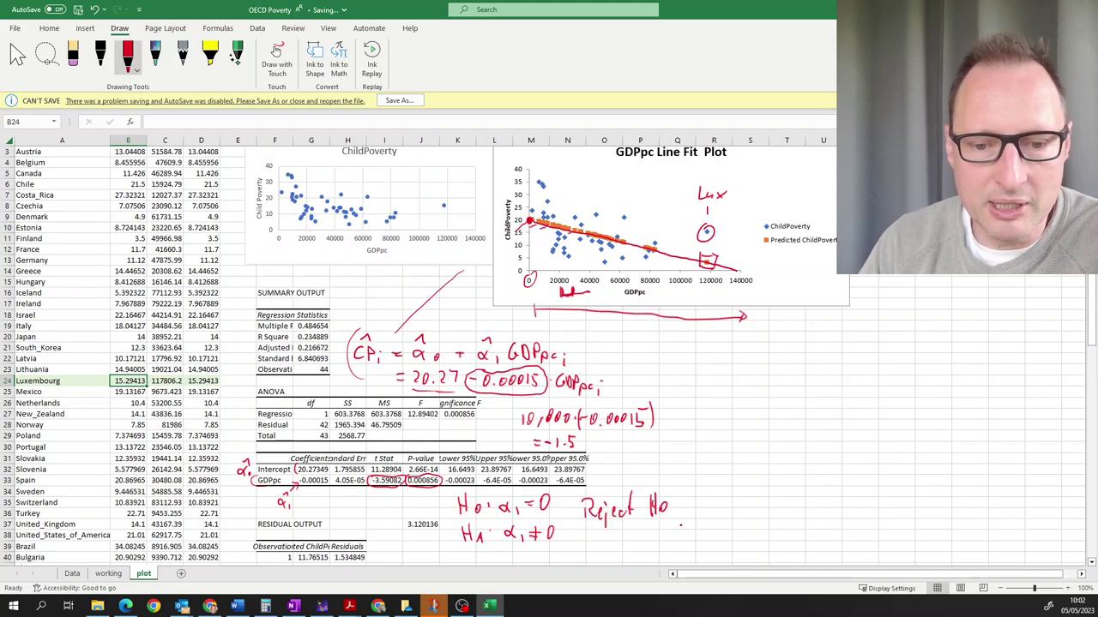
- Write 'p-val = 0.00086 < α' below Reject Ho, then return to the working sheet
mouse_move(643, 533)
mouse_down()
mouse_move(644, 547)
mouse_move(659, 539)
mouse_up()
drag(663, 534, 683, 541)
drag(692, 532, 713, 523)
mouse_move(735, 522)
mouse_down()
mouse_move(757, 535)
mouse_move(780, 525)
mouse_up()
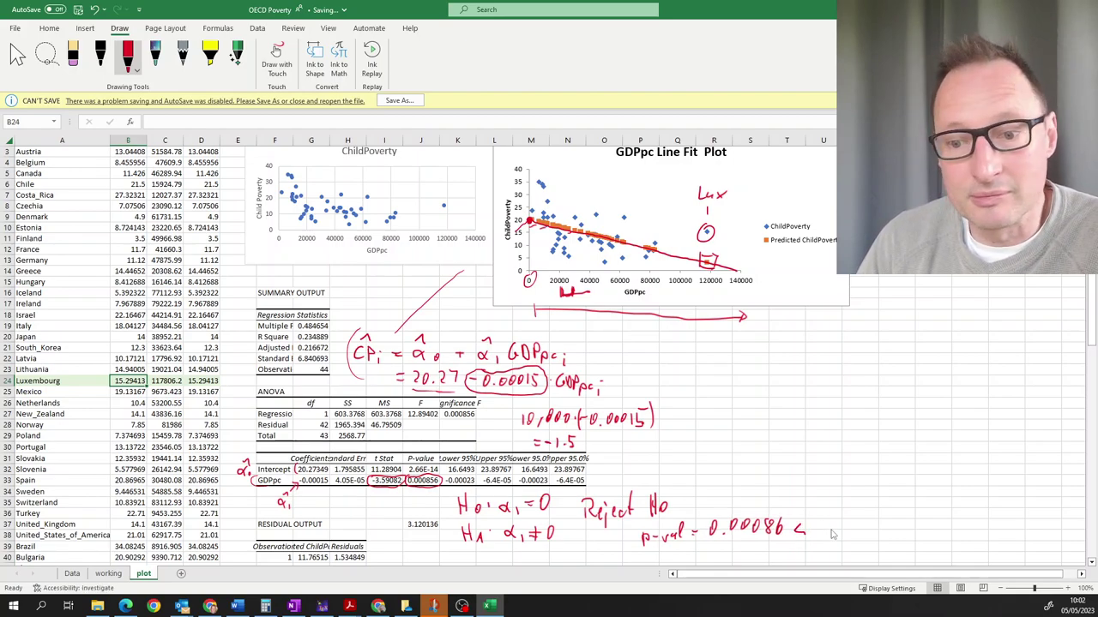
drag(836, 531, 841, 523)
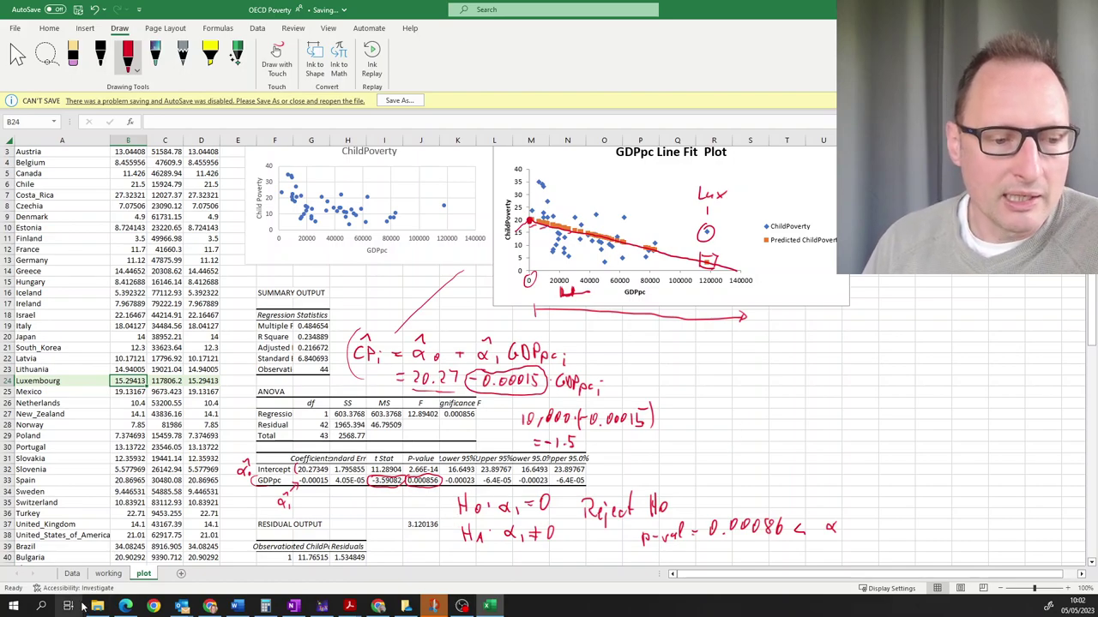
click(108, 573)
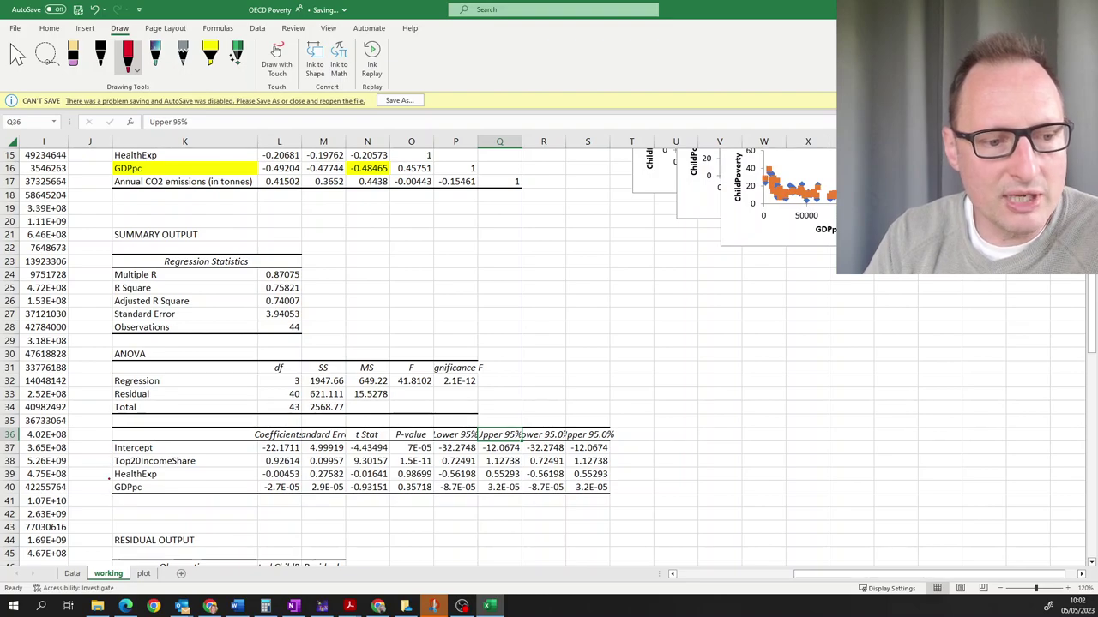
- Tick the regressor labels and handwrite 'CPi =' in red beside the regression statistics
mouse_move(108, 461)
mouse_down()
mouse_move(114, 486)
mouse_move(115, 464)
mouse_up()
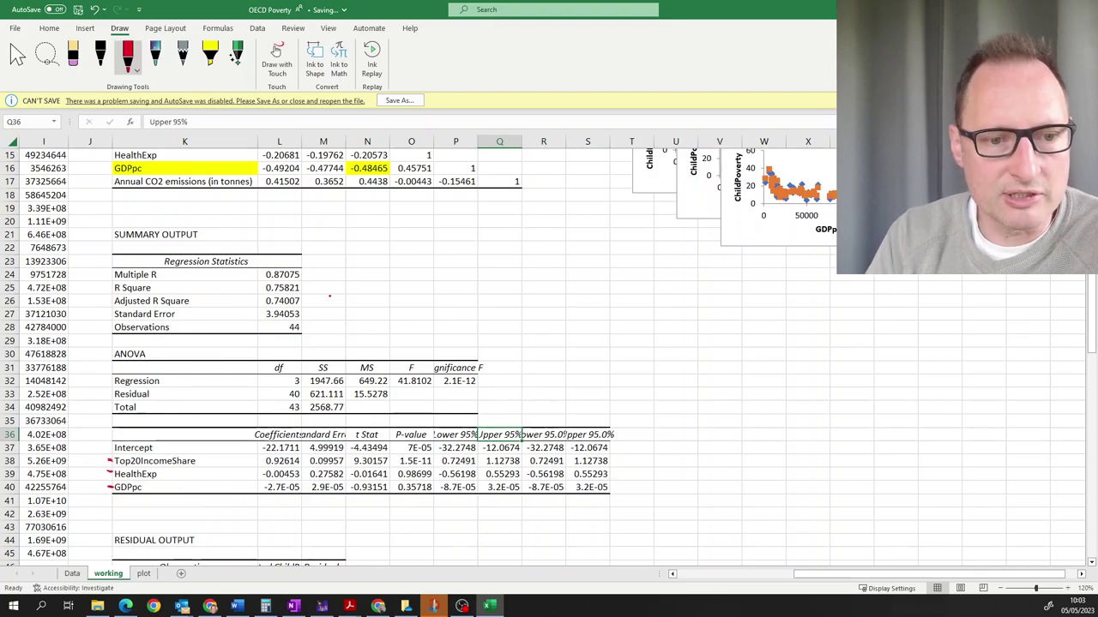
mouse_move(341, 285)
mouse_down()
mouse_move(338, 296)
mouse_move(374, 296)
mouse_up()
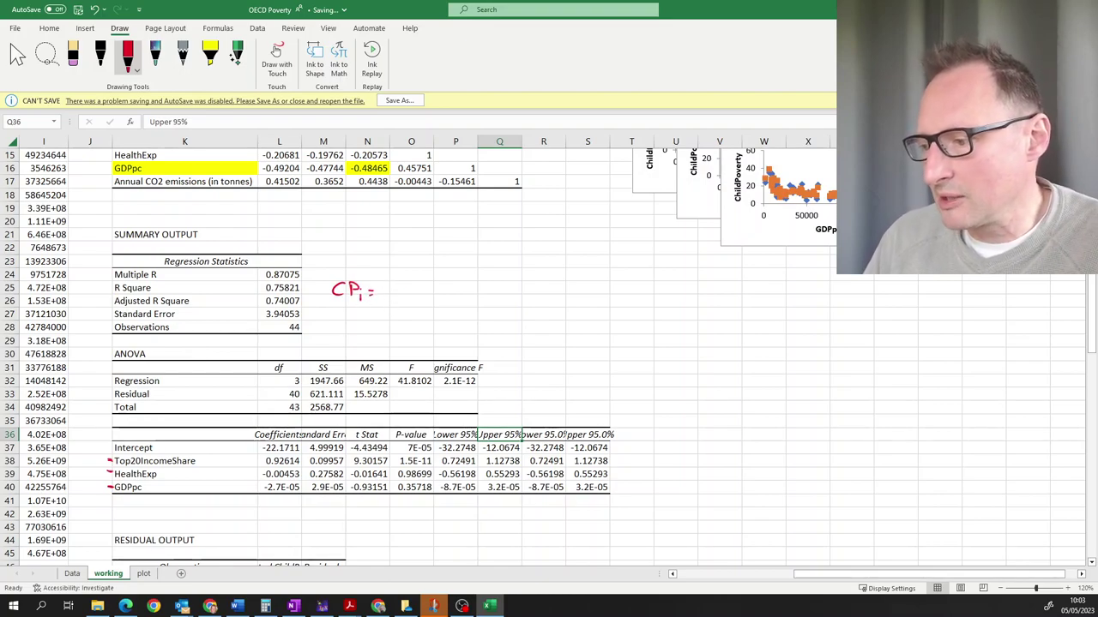
key(super+d)
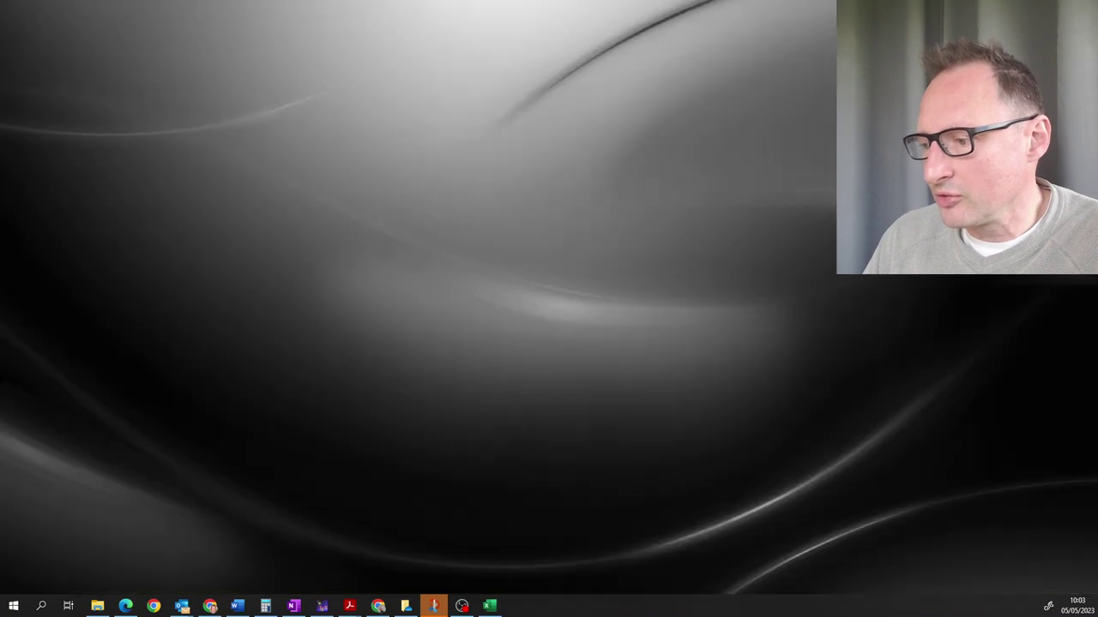
key(super+d)
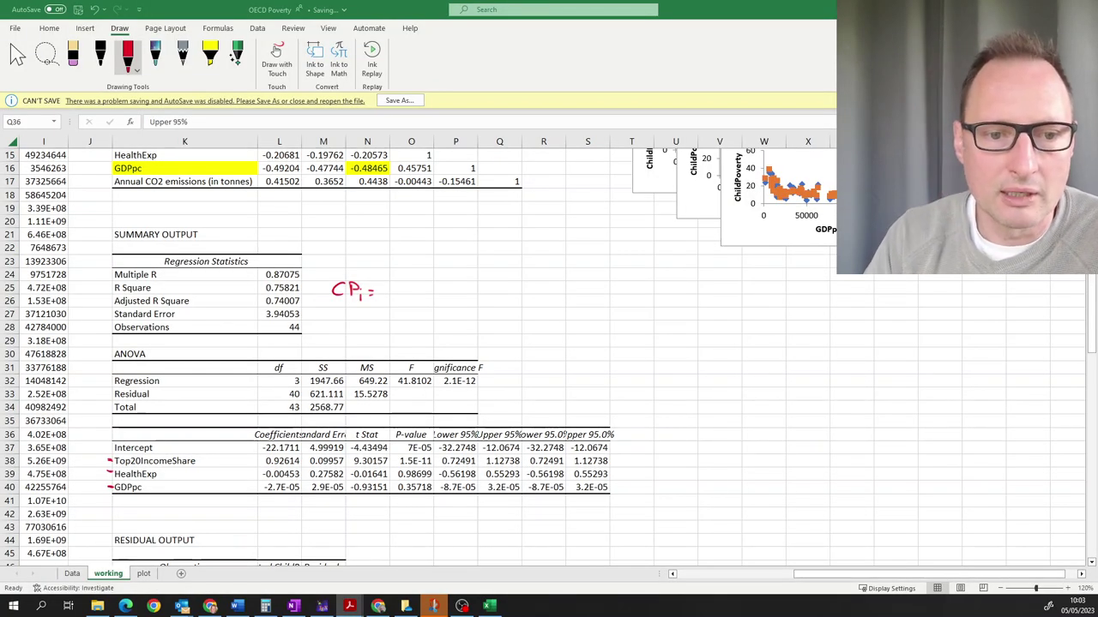
- Continue the equation after CPi = with a GDPpc term and a plus sign
click(385, 292)
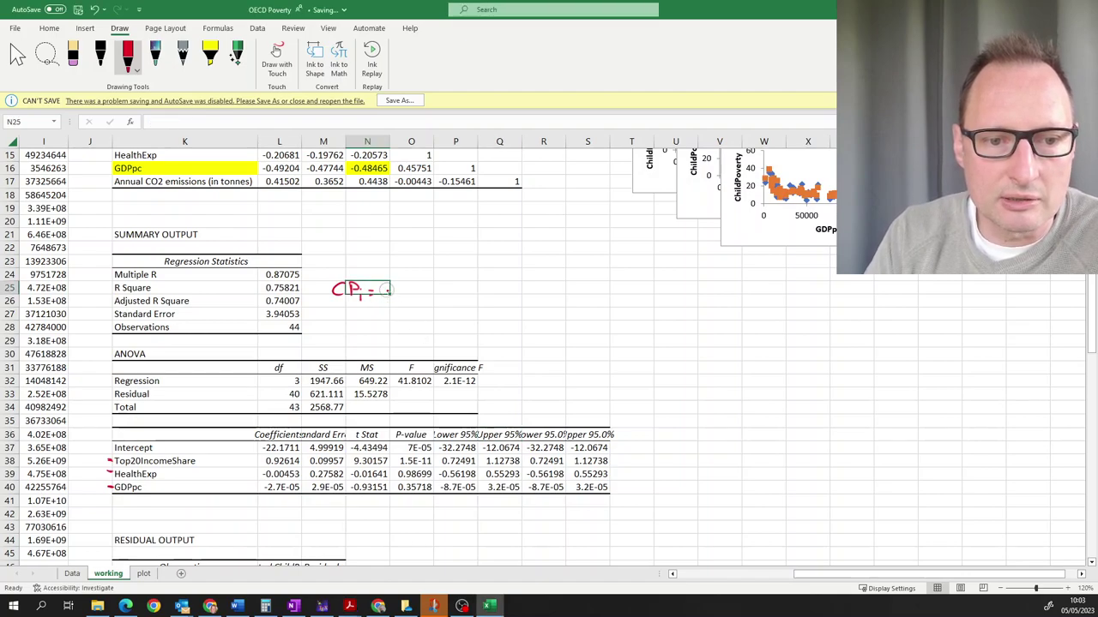
mouse_move(389, 295)
mouse_down()
mouse_move(394, 283)
mouse_move(402, 301)
mouse_move(427, 284)
mouse_move(433, 300)
mouse_up()
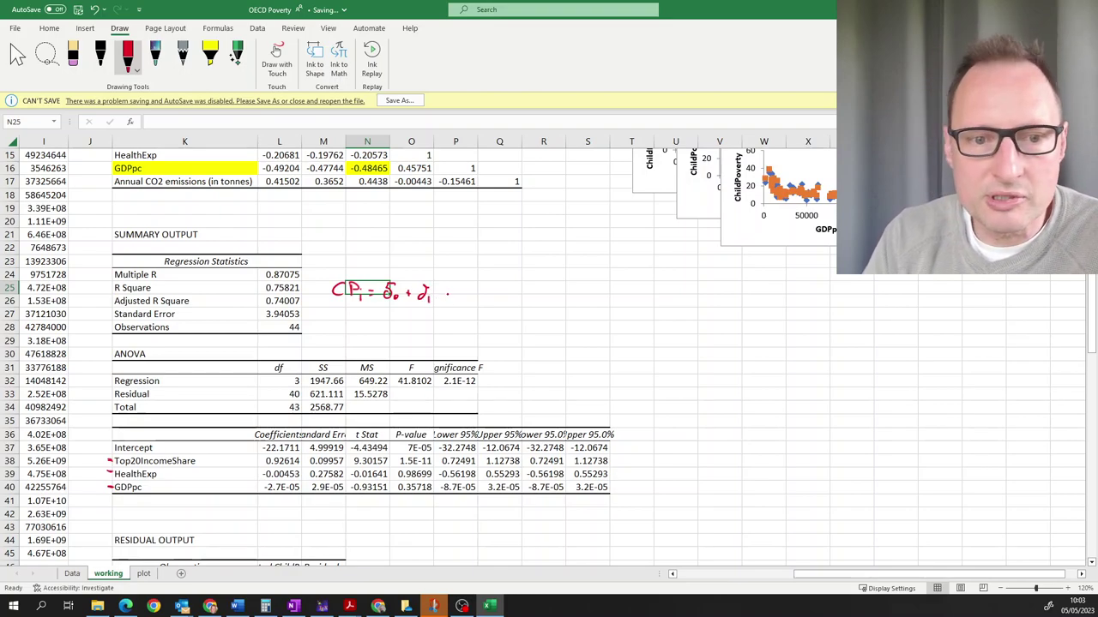
drag(444, 293, 490, 301)
click(483, 277)
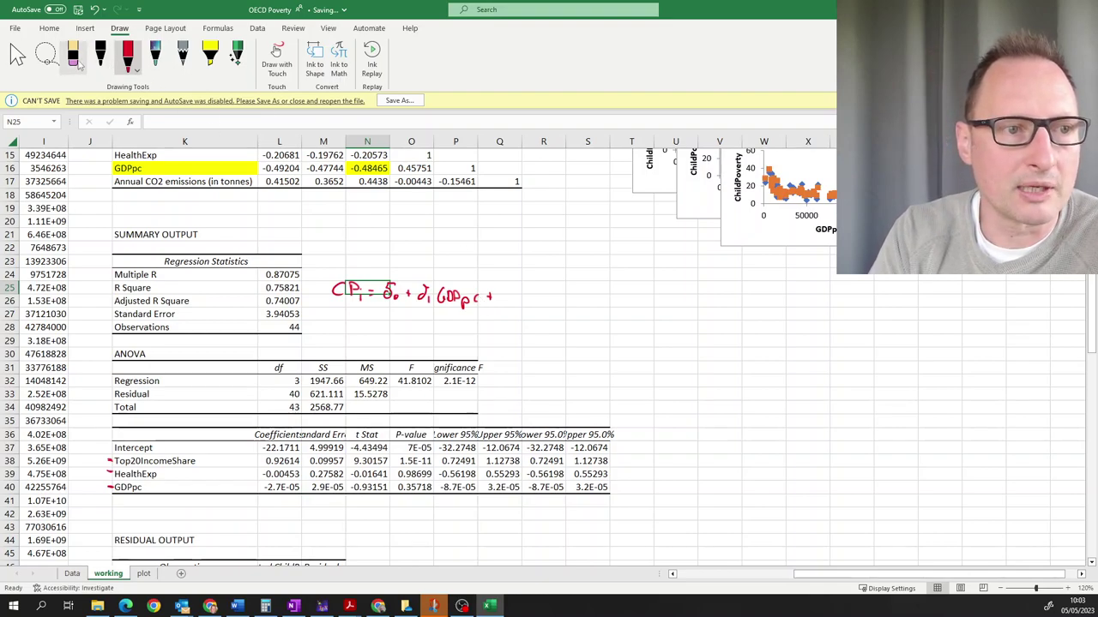
- Erase the misdrawn symbols after CPi = and before GDPpc
click(75, 58)
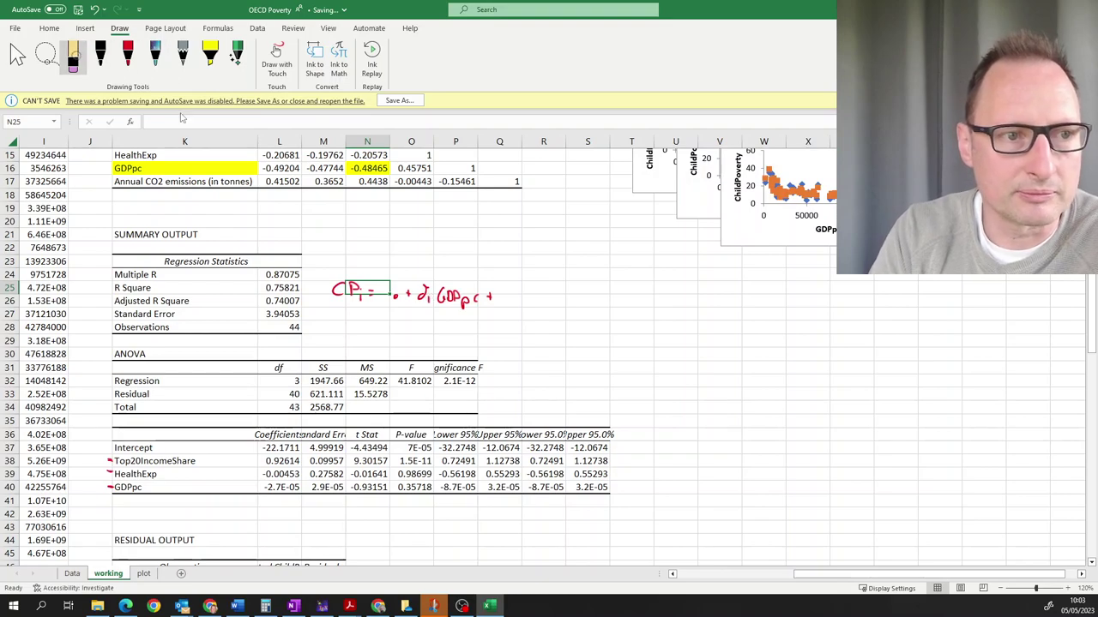
drag(395, 296, 411, 299)
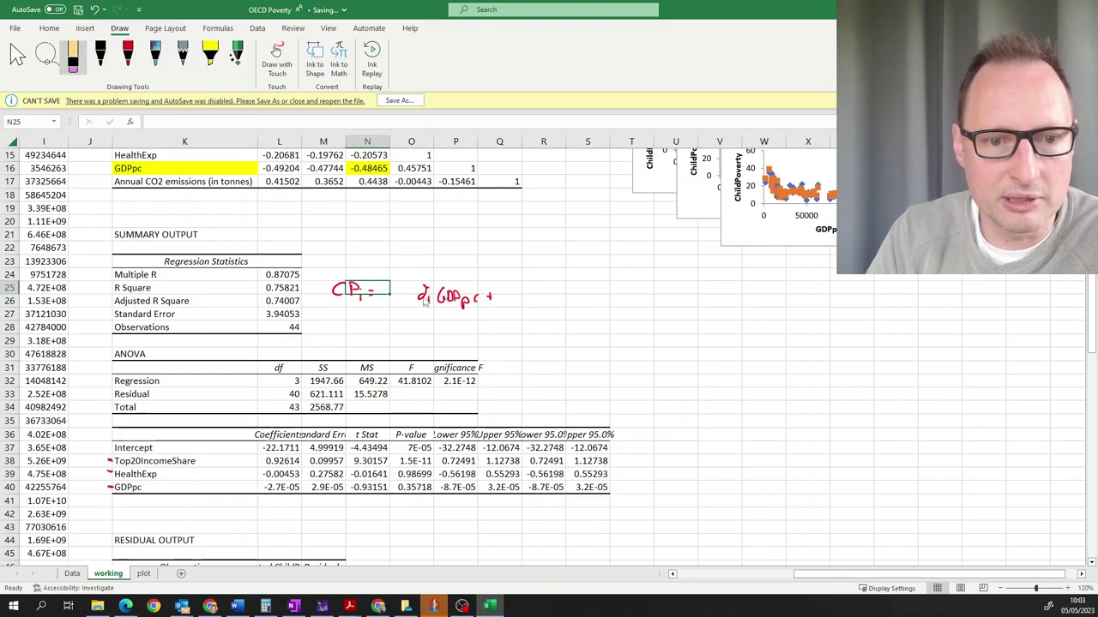
drag(432, 307, 423, 295)
click(364, 240)
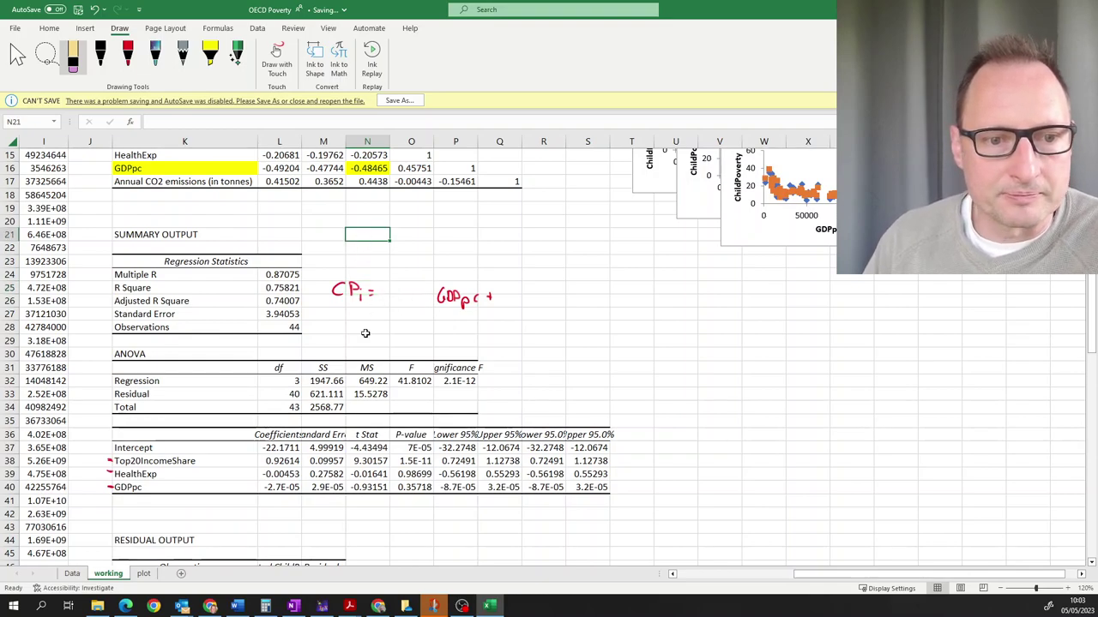
click(127, 54)
- Write the γ0 intercept, γ2 T20i and γ3 HEi terms to complete the equation
drag(384, 296, 484, 314)
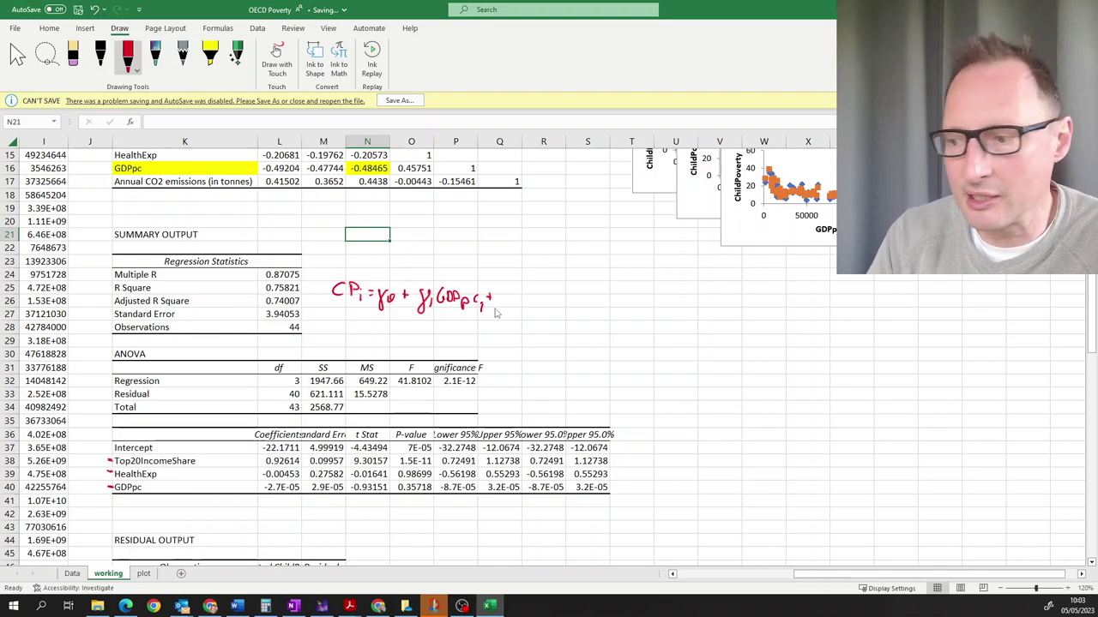
mouse_move(501, 293)
mouse_down()
mouse_move(504, 314)
mouse_move(534, 288)
mouse_move(541, 303)
mouse_up()
mouse_move(549, 293)
mouse_down()
mouse_move(555, 310)
mouse_move(574, 300)
mouse_up()
drag(569, 294, 569, 307)
mouse_move(579, 293)
mouse_down()
mouse_move(585, 317)
mouse_move(591, 291)
mouse_move(595, 310)
mouse_move(605, 304)
mouse_up()
click(602, 300)
drag(606, 297, 614, 303)
drag(619, 288, 627, 302)
drag(630, 296, 631, 305)
click(630, 291)
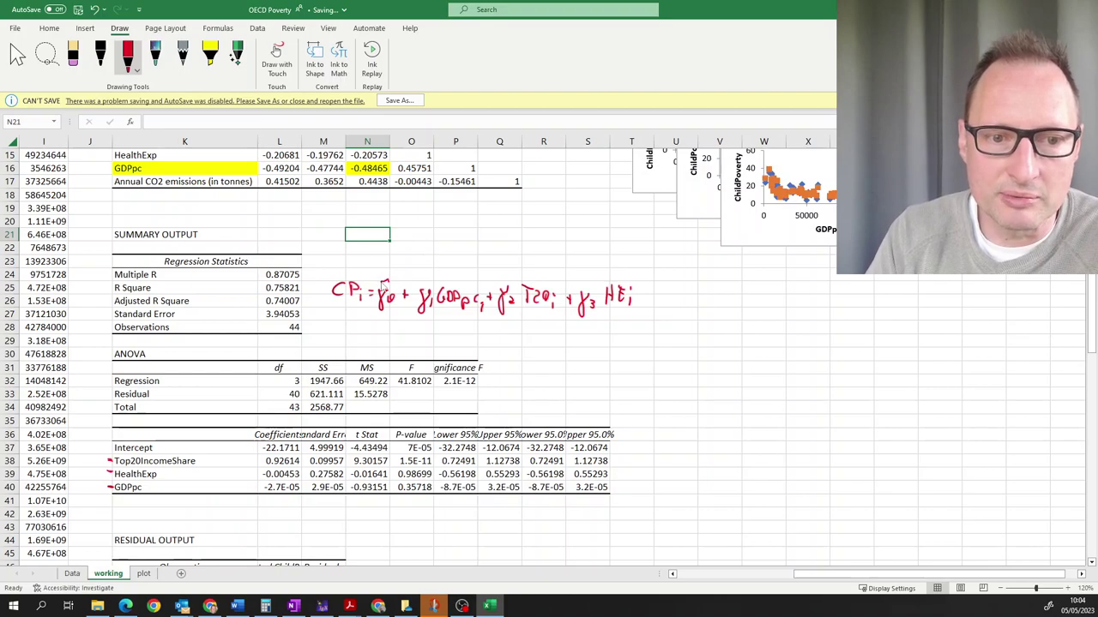
- Add estimate hats over γ1, γ2 and γ3 in the equation
drag(424, 288, 433, 286)
drag(501, 290, 511, 288)
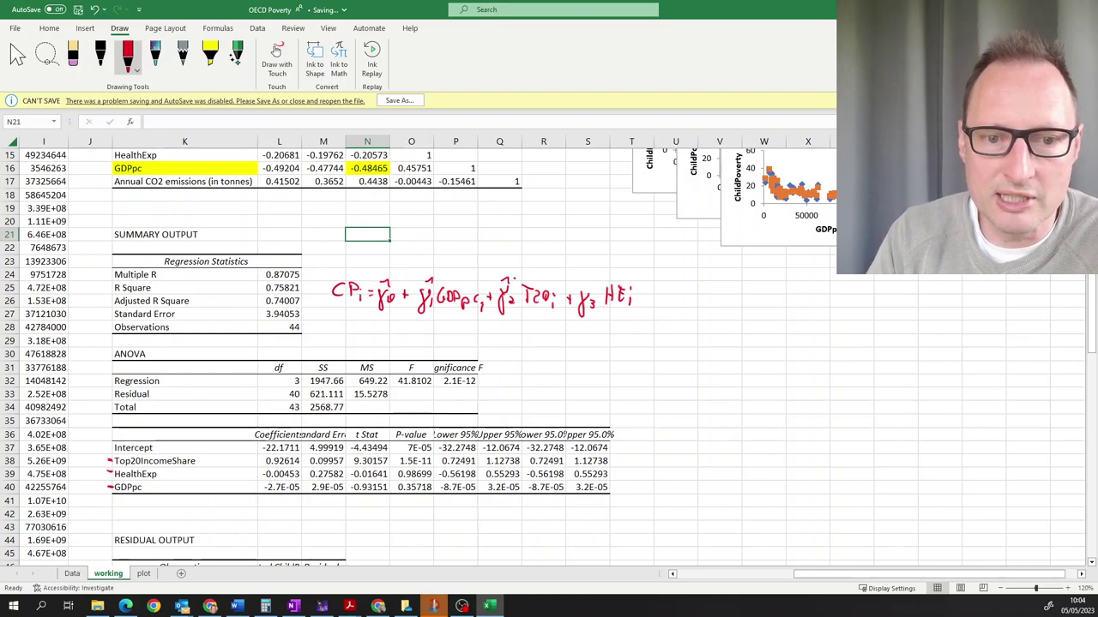
drag(583, 290, 594, 287)
- Put a hat on CP and label the coefficient rows γ̂0 to γ̂3 in red ink
drag(344, 276, 355, 275)
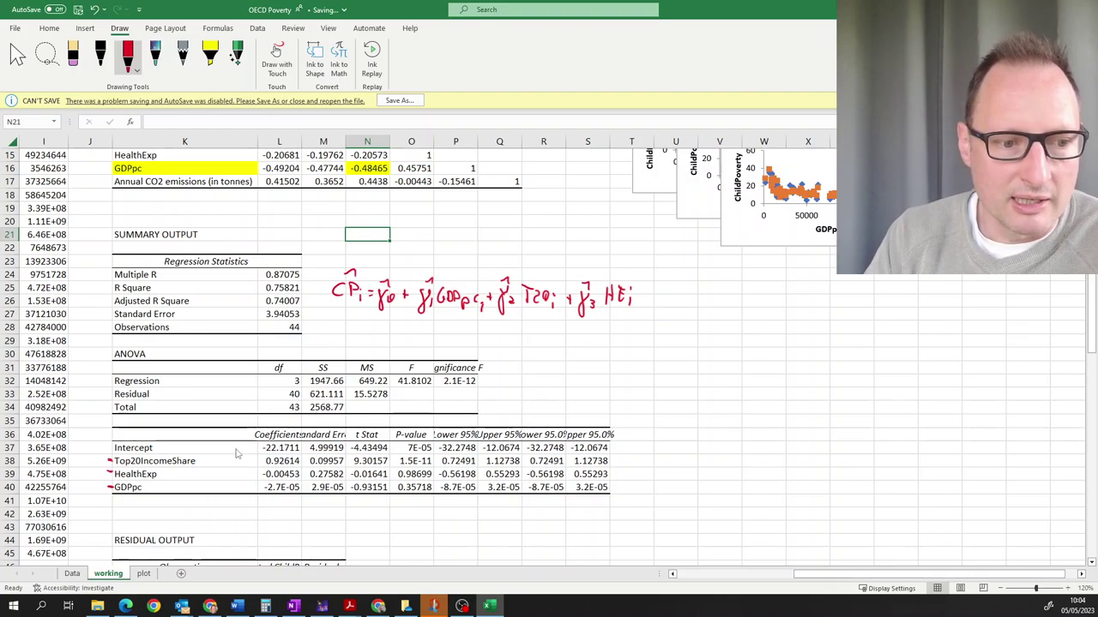
mouse_move(241, 439)
mouse_down()
mouse_move(251, 455)
mouse_move(249, 434)
mouse_up()
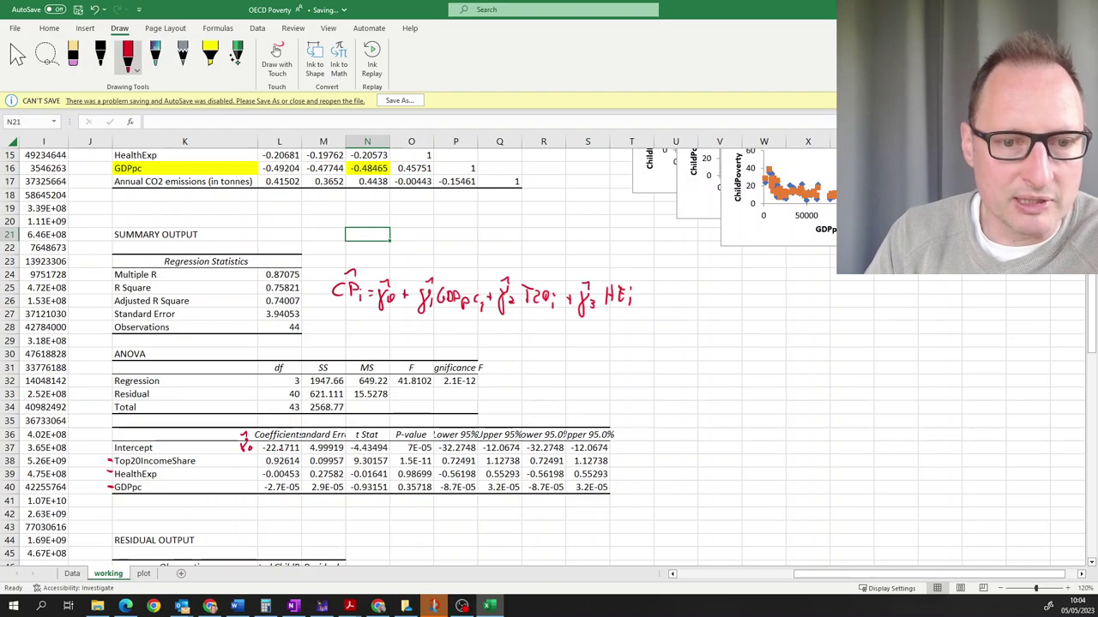
mouse_move(235, 463)
mouse_down()
mouse_move(229, 474)
mouse_move(232, 458)
mouse_move(242, 471)
mouse_move(237, 451)
mouse_up()
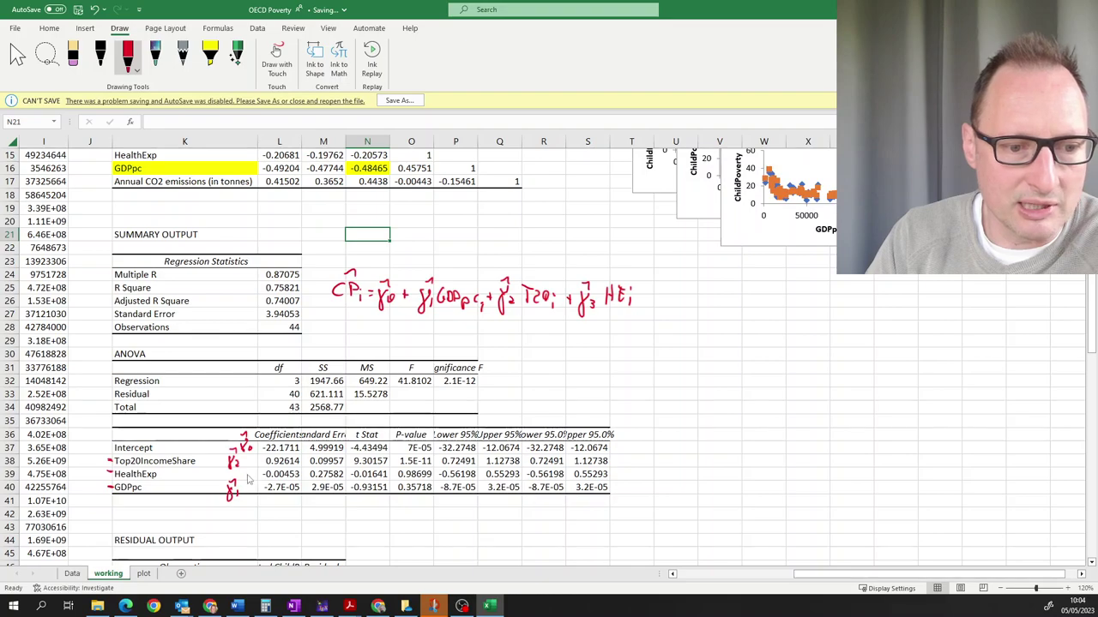
drag(248, 474, 255, 482)
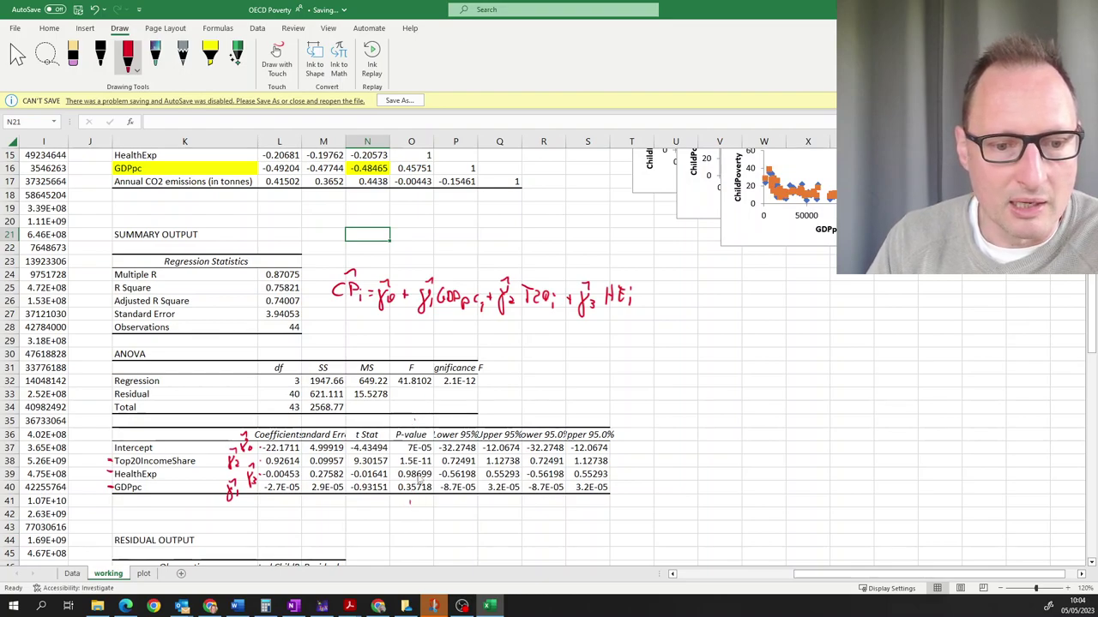
drag(168, 474, 174, 487)
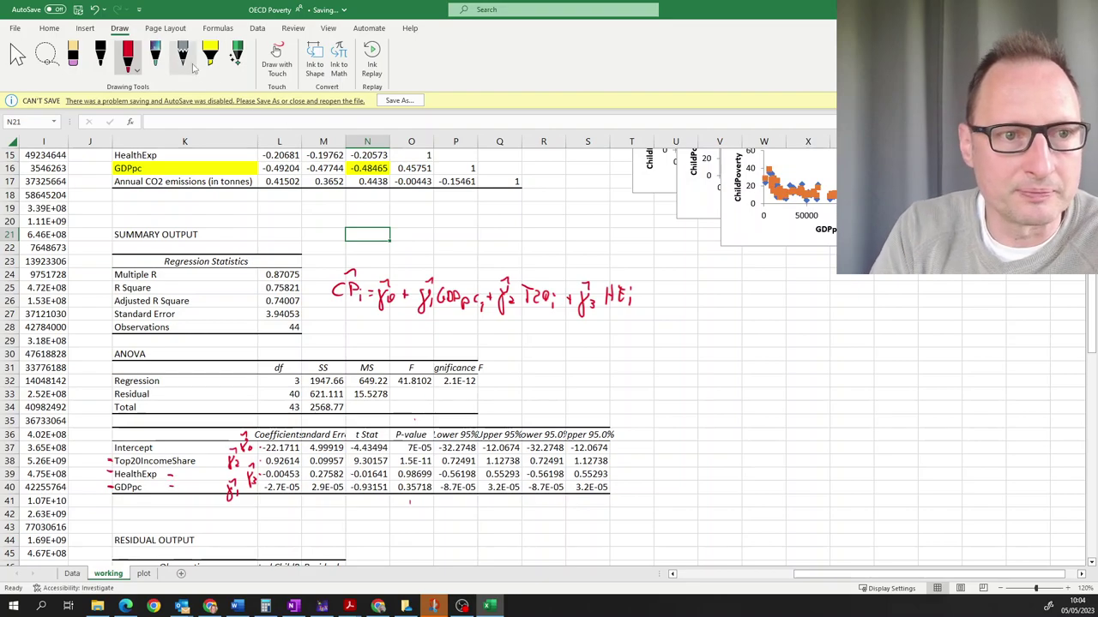
click(210, 56)
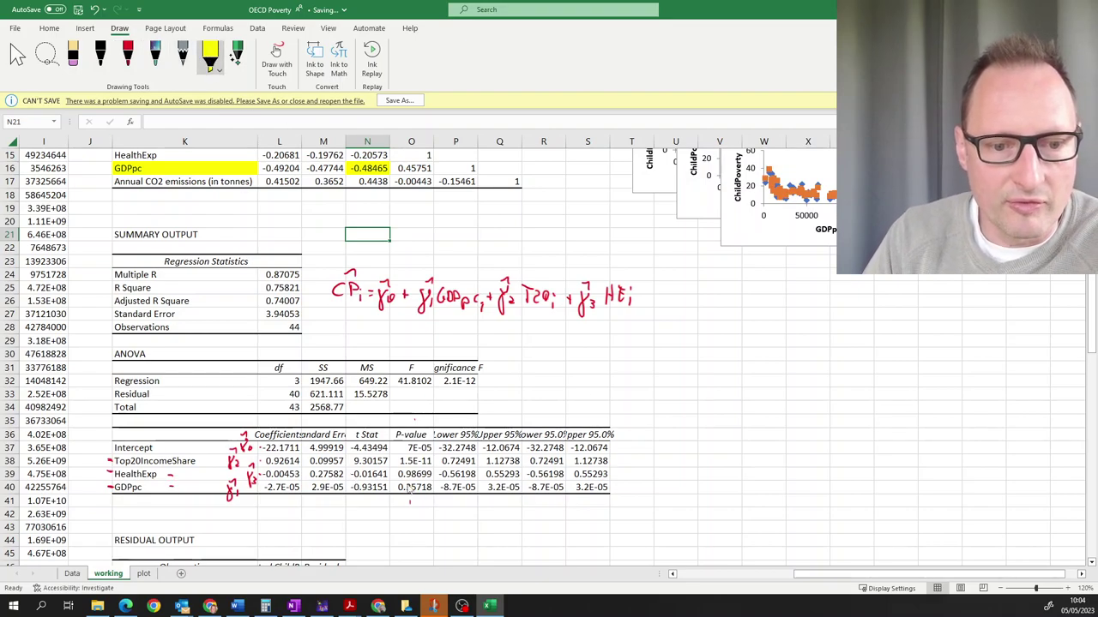
- Highlight P-values 0.98699 and 0.35718 yellow and draw a red arrow at Top20IncomeShare
mouse_move(403, 486)
mouse_down()
mouse_move(423, 475)
mouse_move(408, 491)
mouse_move(431, 486)
mouse_move(407, 484)
mouse_up()
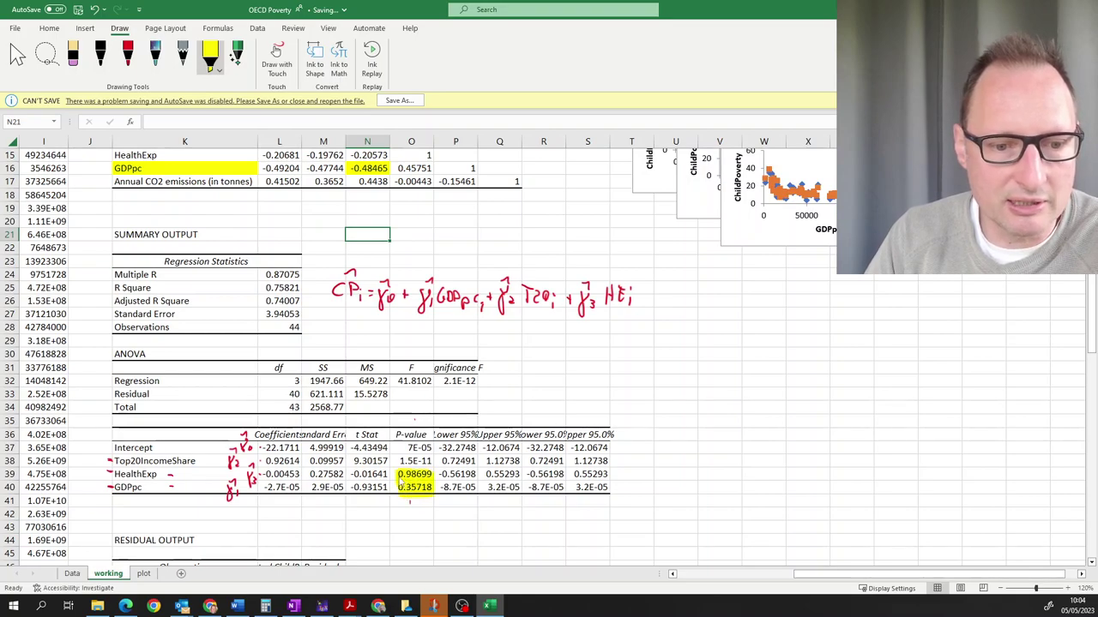
click(128, 55)
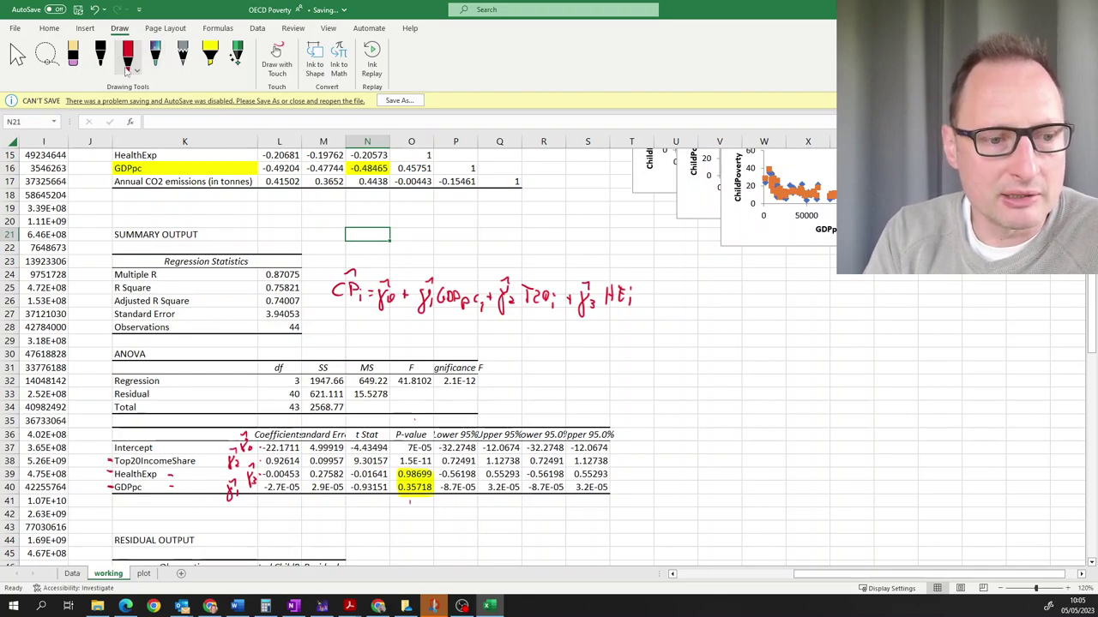
drag(107, 455, 110, 468)
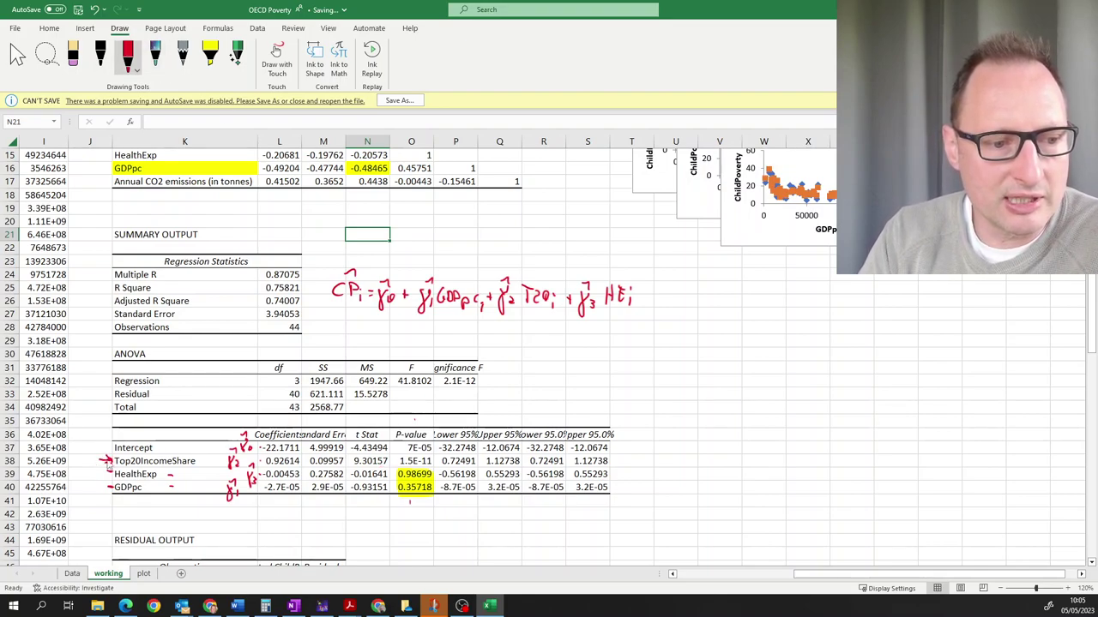
drag(208, 461, 255, 483)
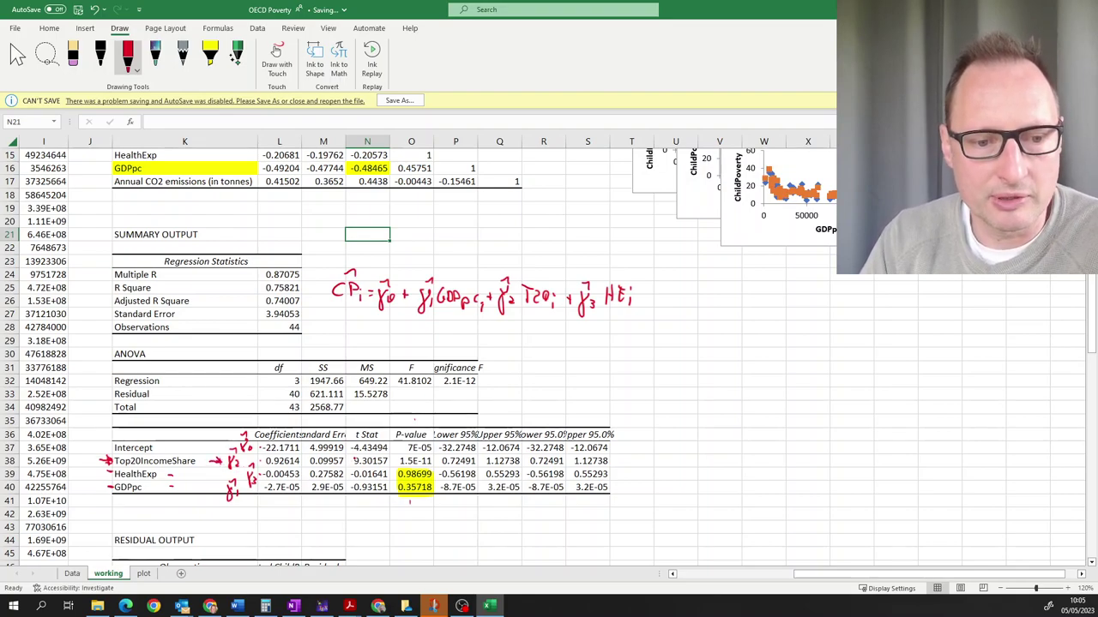
- Bracket Top20IncomeShare's P-value 1.5E-11 and t Stat 9.30157 in red, then show the plot sheet
drag(400, 454, 398, 470)
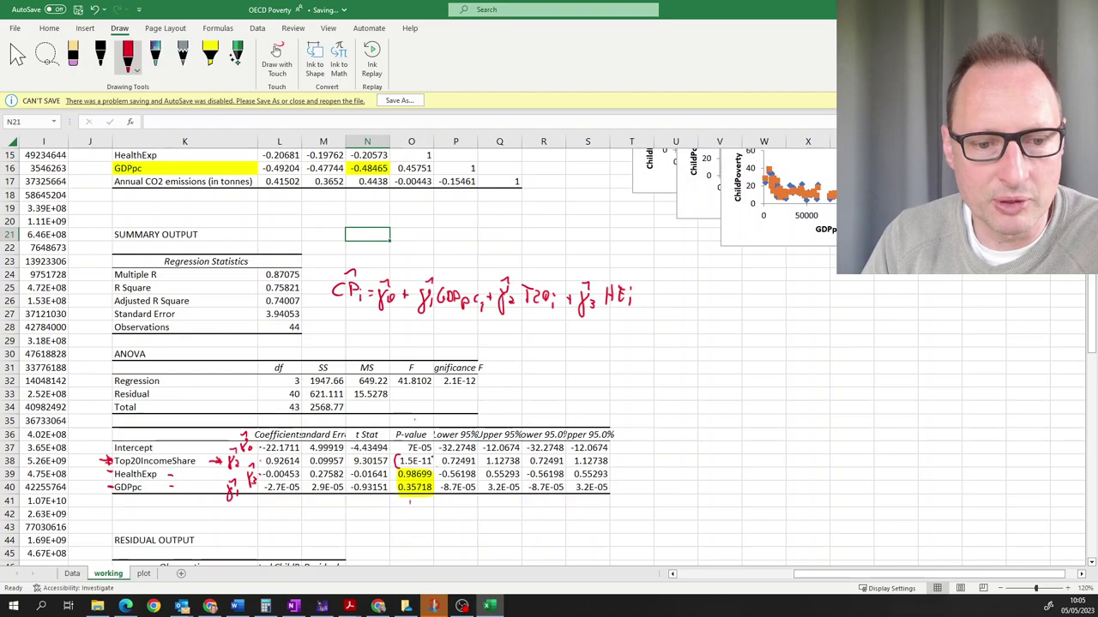
drag(359, 455, 358, 478)
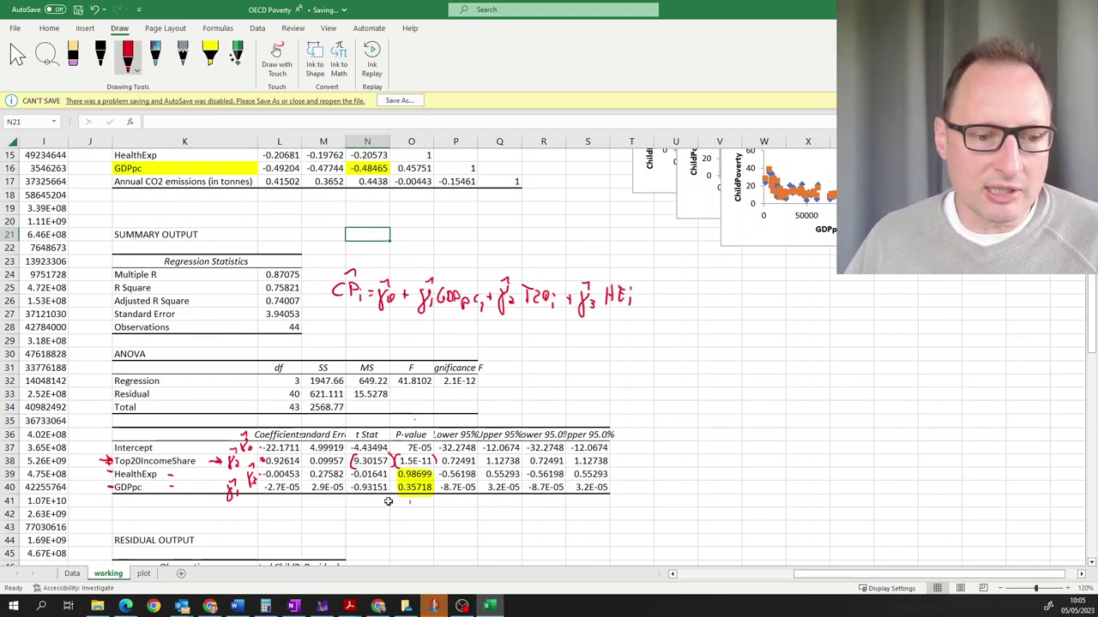
click(144, 573)
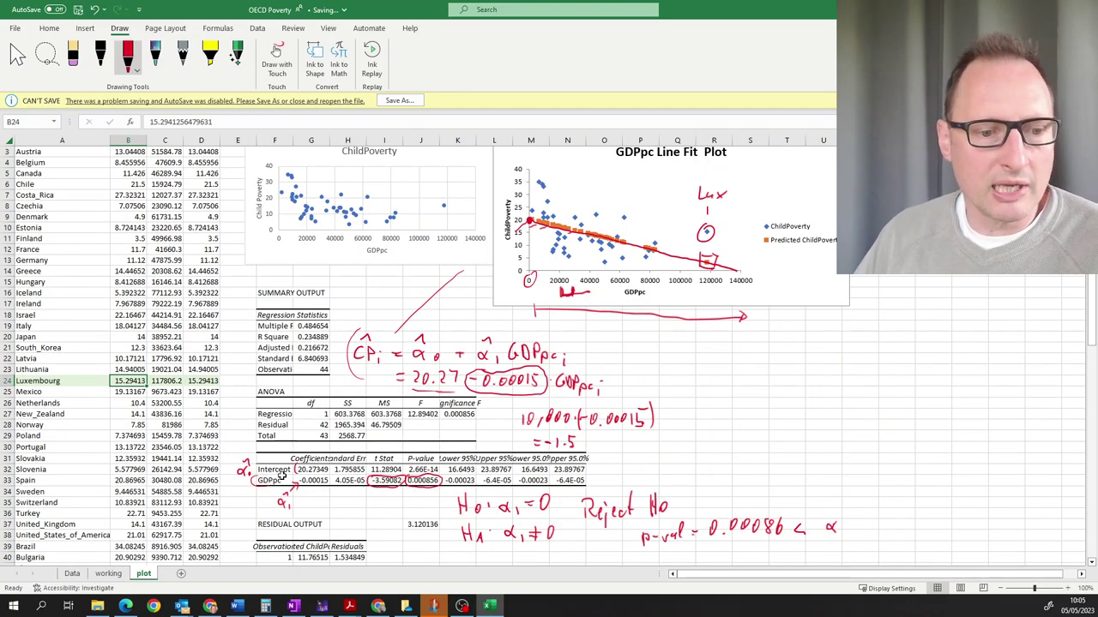
- Switch back to the working sheet with the annotated multiple regression output
click(108, 573)
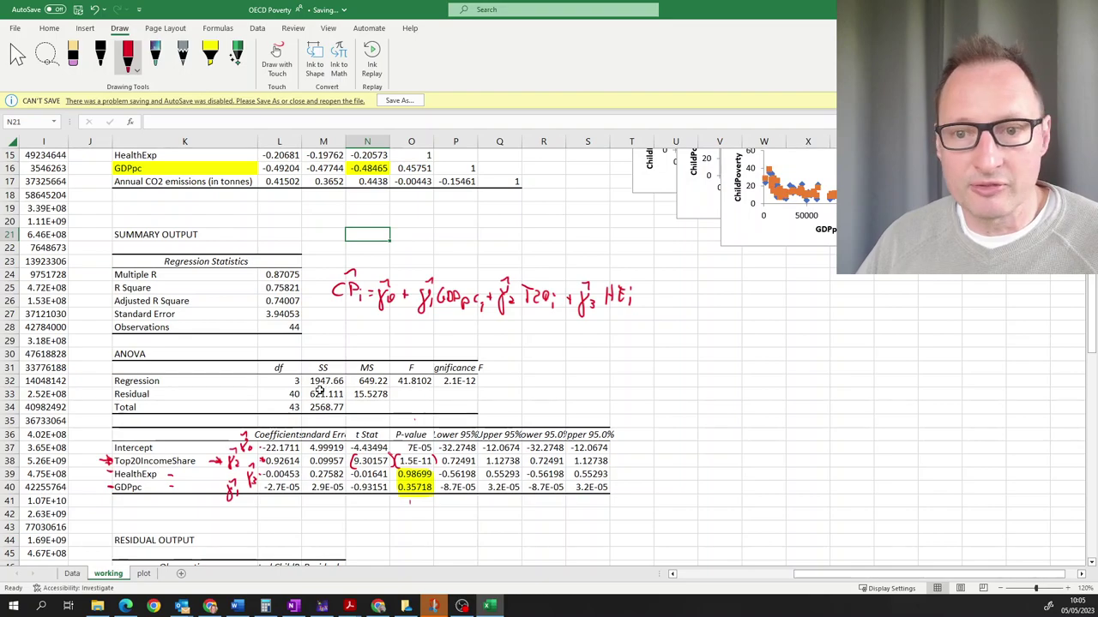
- Scroll up to the correlation matrix and set the highlighter colour to green
scroll(322, 390, up, 2)
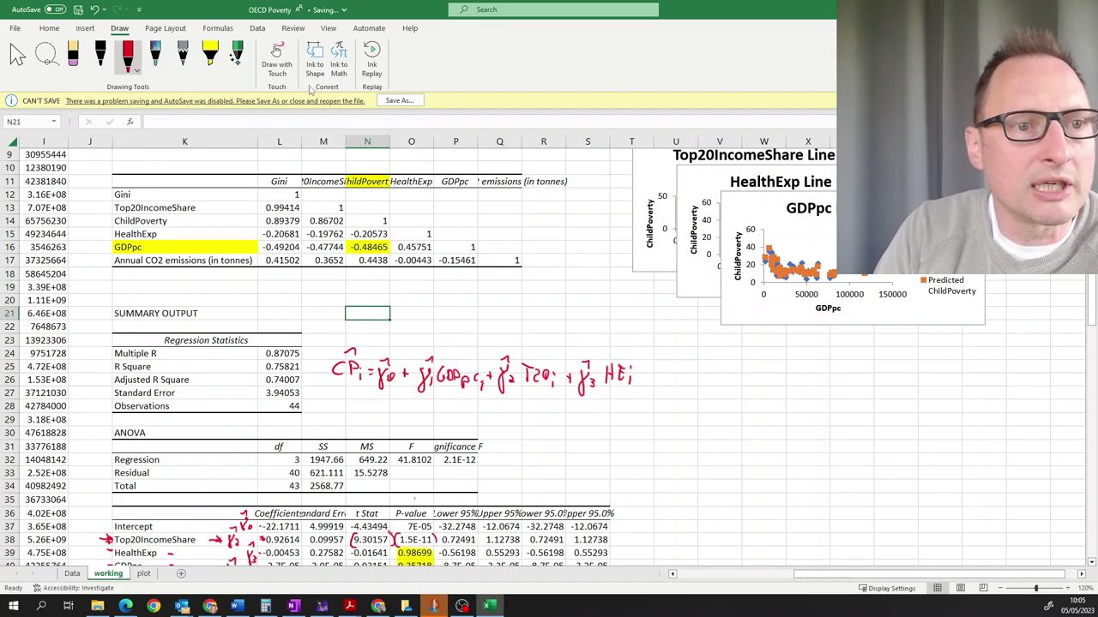
click(216, 68)
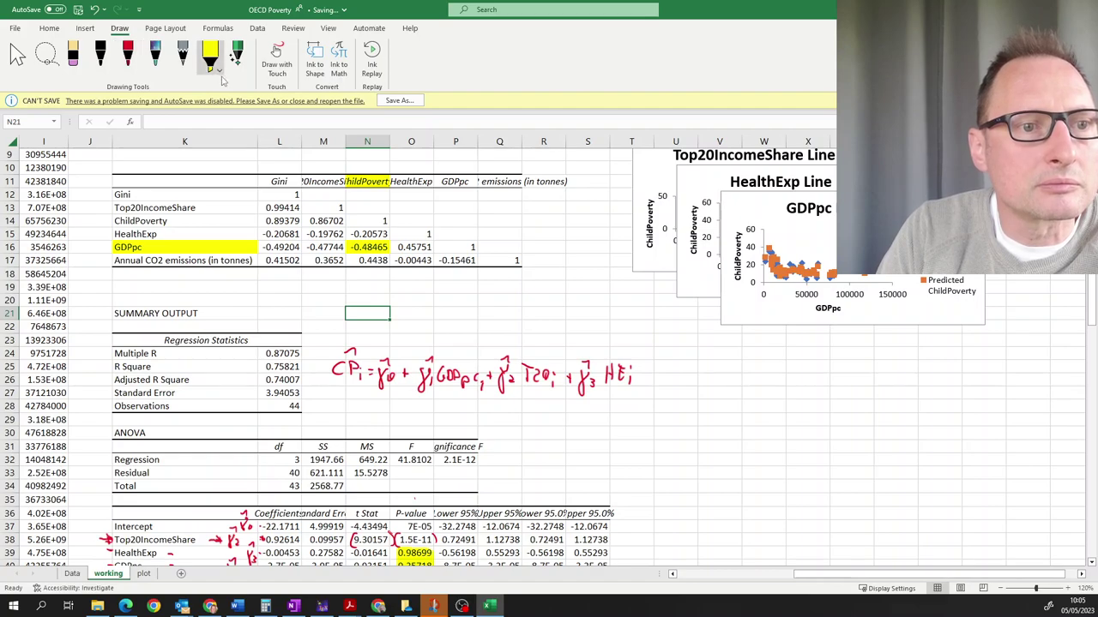
click(218, 70)
click(228, 169)
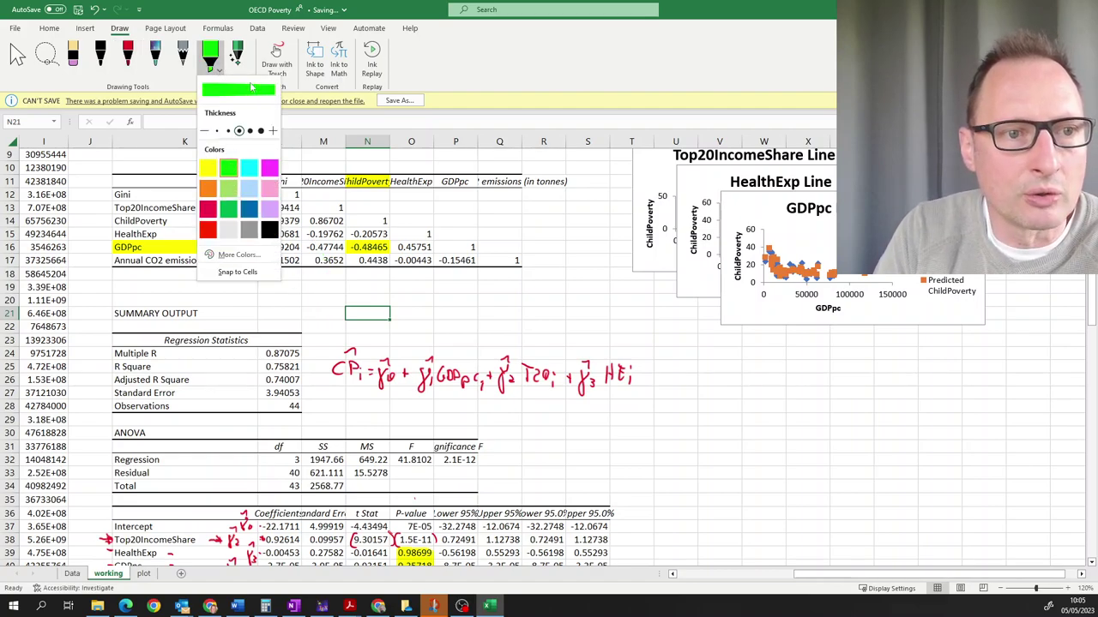
click(213, 53)
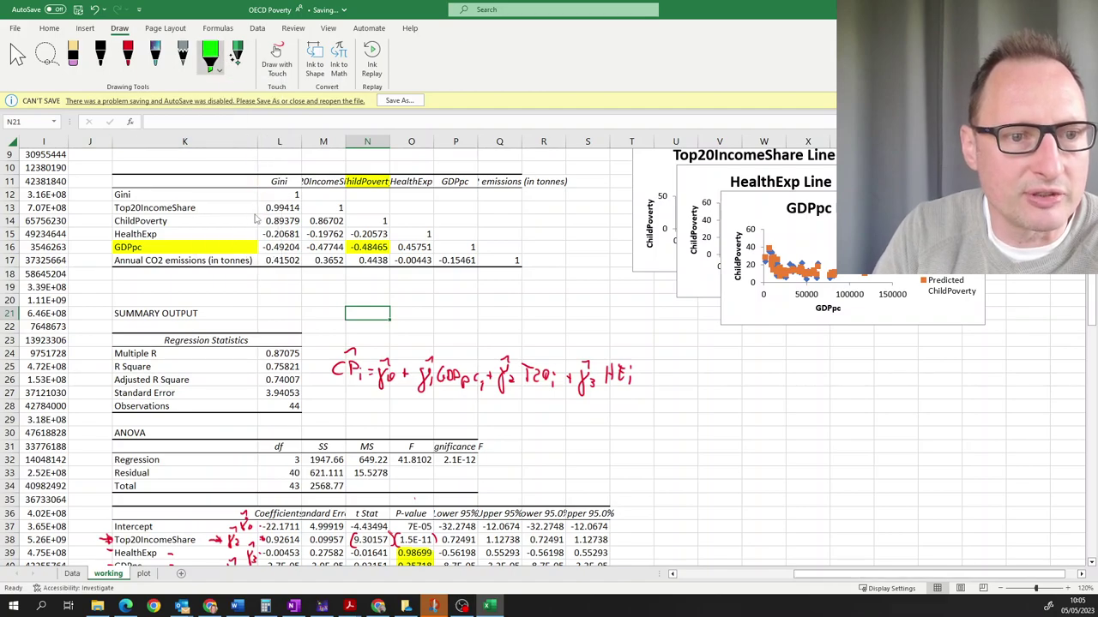
- Highlight the correlations -0.49204, 0.45751 and -0.19762 among the regressors in green
drag(280, 206, 279, 221)
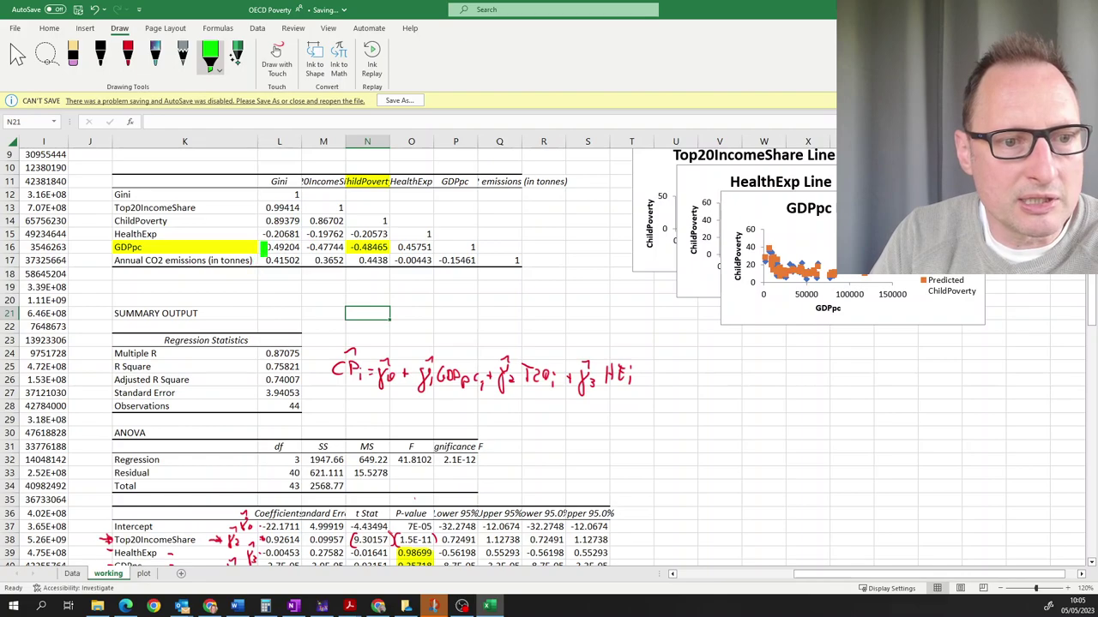
drag(262, 247, 302, 247)
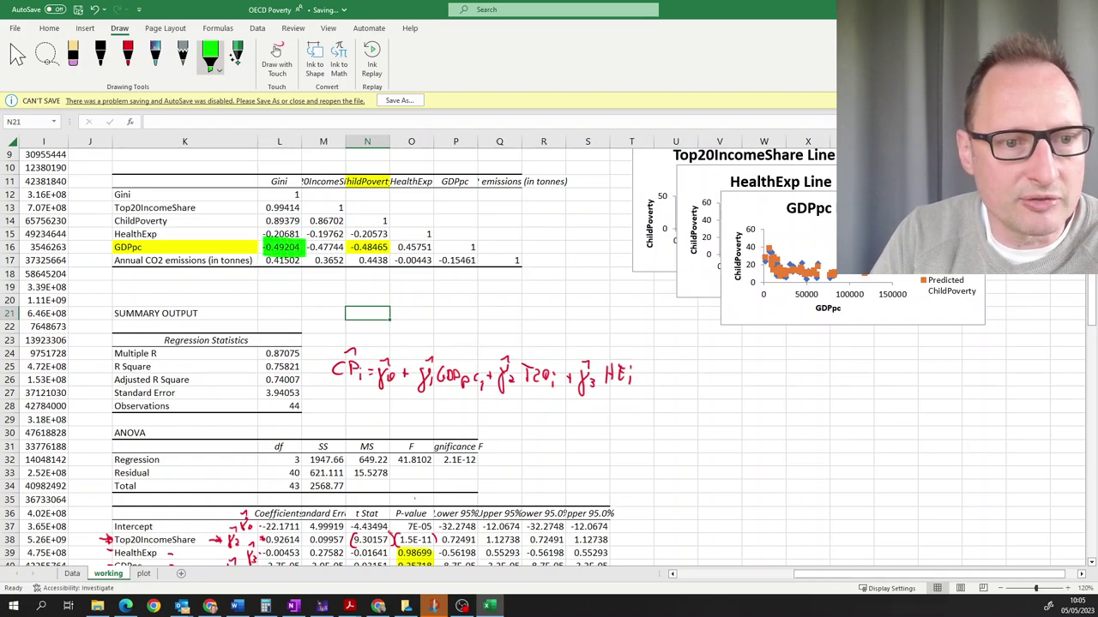
drag(397, 247, 431, 247)
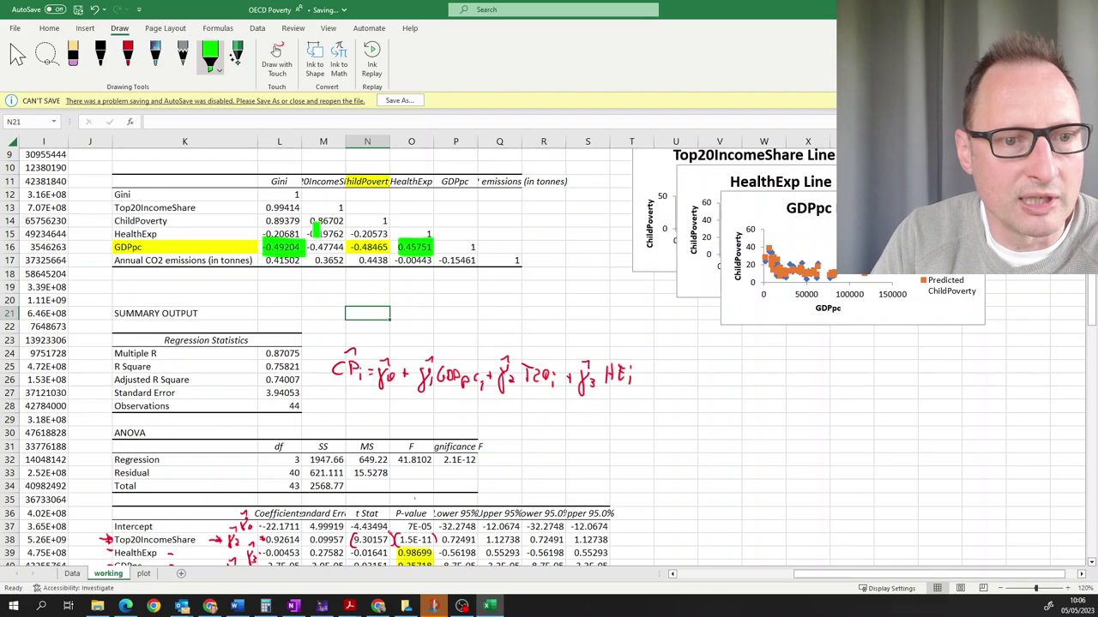
drag(307, 235, 347, 235)
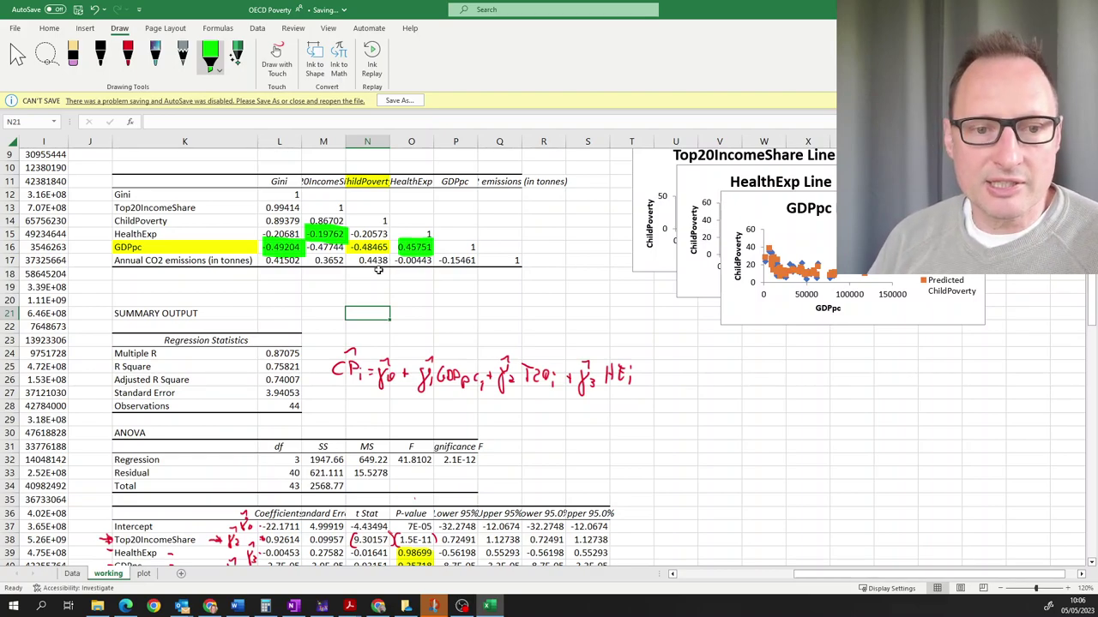
- Highlight ĈP and GDPpc in the handwritten regression equation in green, then return to red ink
scroll(374, 283, down, 2)
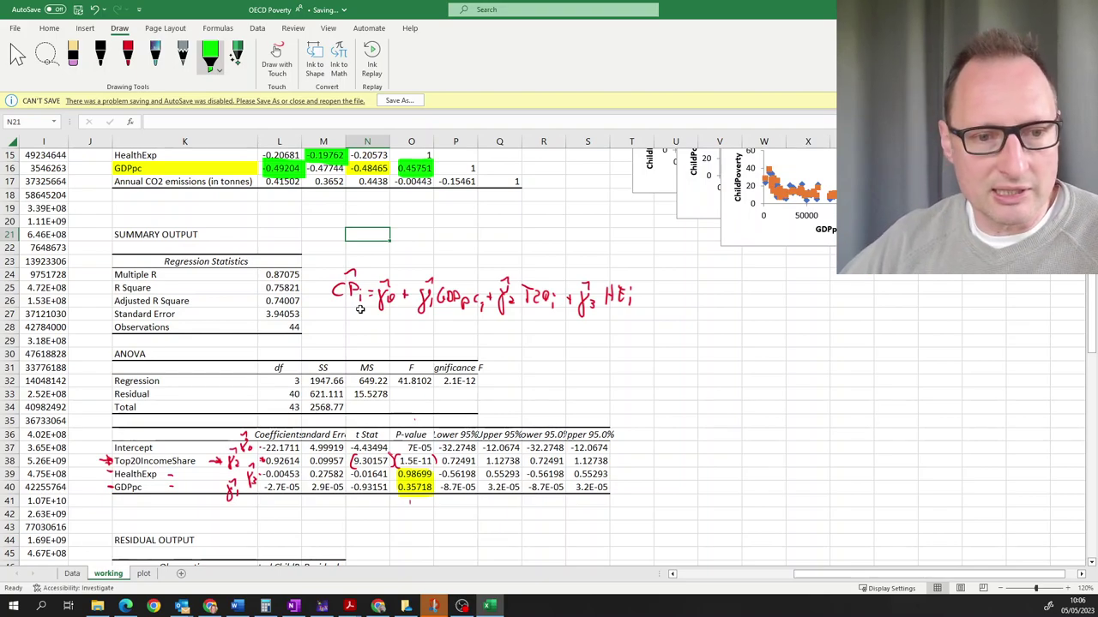
drag(336, 283, 338, 290)
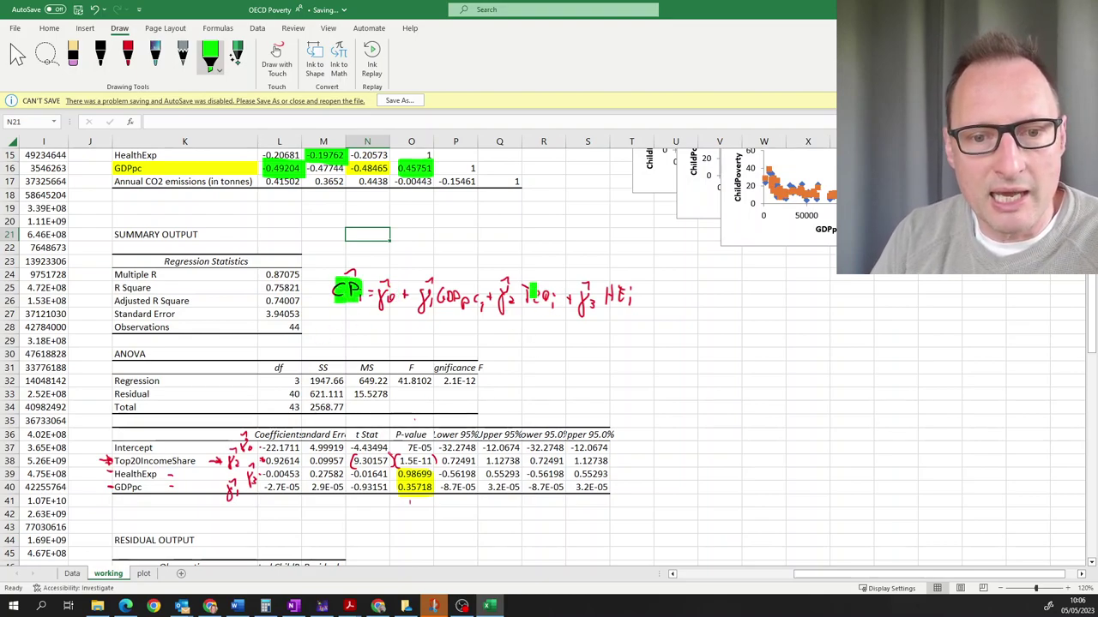
mouse_move(443, 290)
mouse_down()
mouse_move(472, 309)
mouse_move(440, 296)
mouse_up()
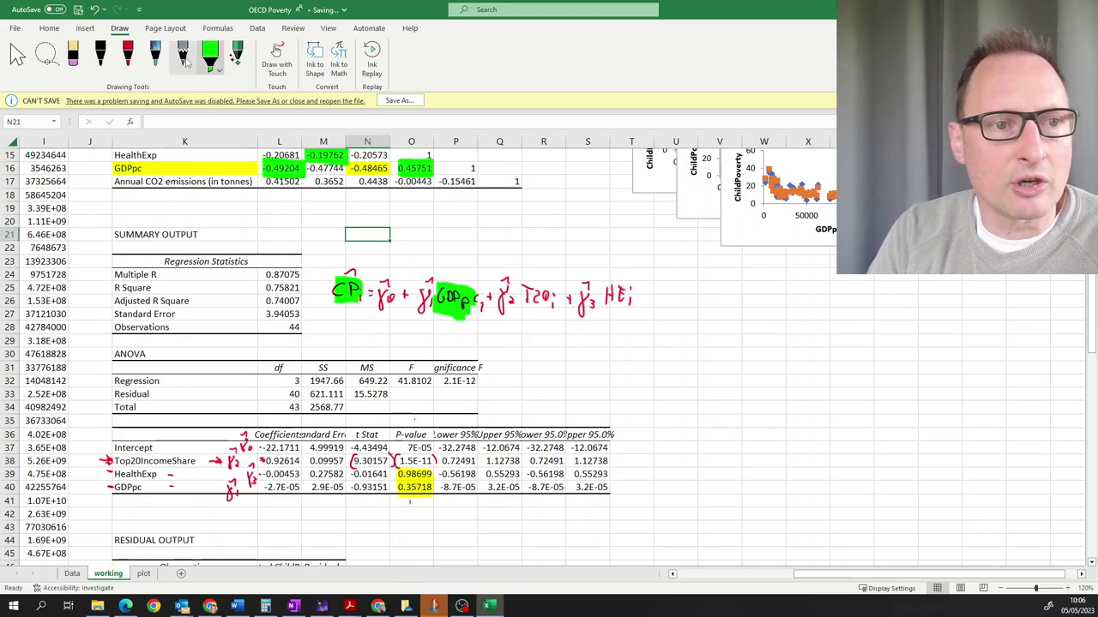
click(128, 54)
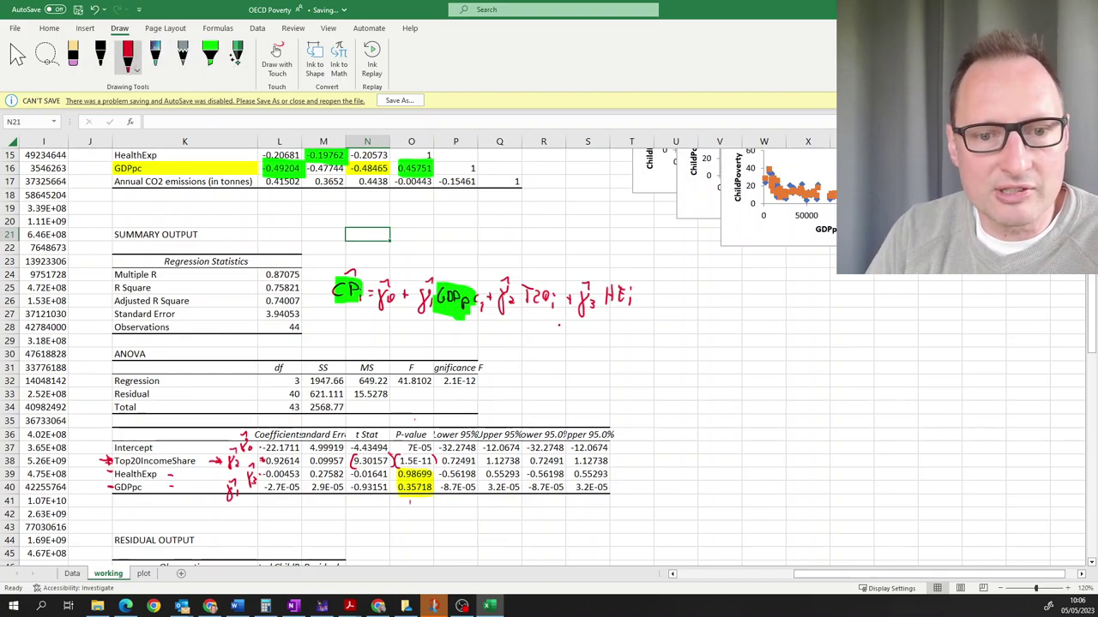
- In red ink, underline T20 and HE, circle γ1, and mark the GDPpc term with an arrow
mouse_move(526, 318)
mouse_down()
mouse_move(638, 321)
mouse_move(614, 322)
mouse_up()
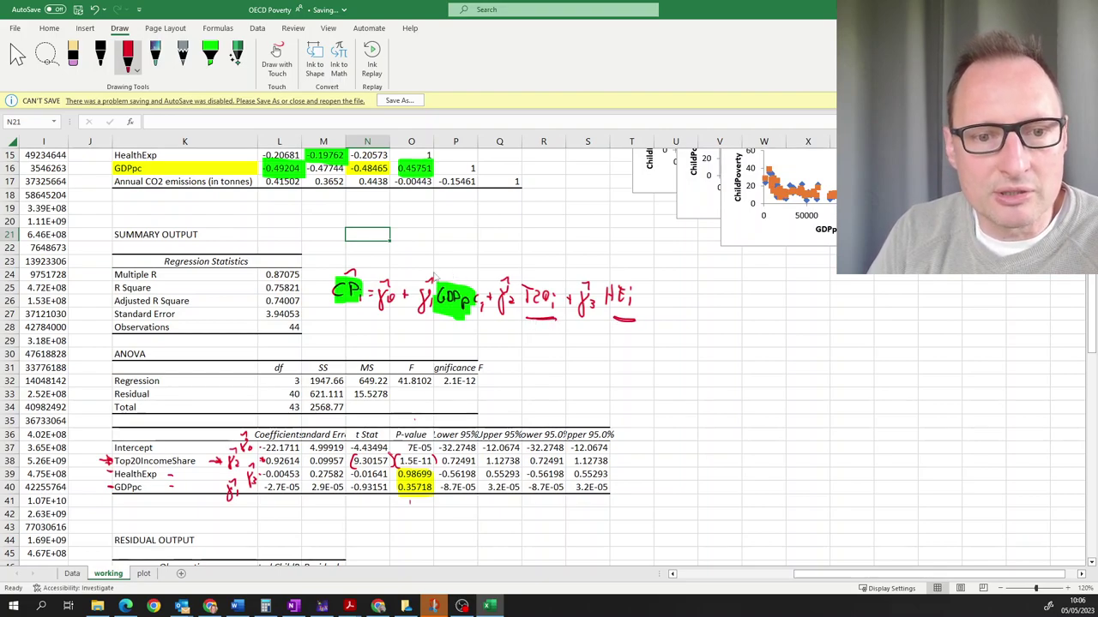
mouse_move(427, 279)
mouse_down()
mouse_move(414, 311)
mouse_move(432, 274)
mouse_up()
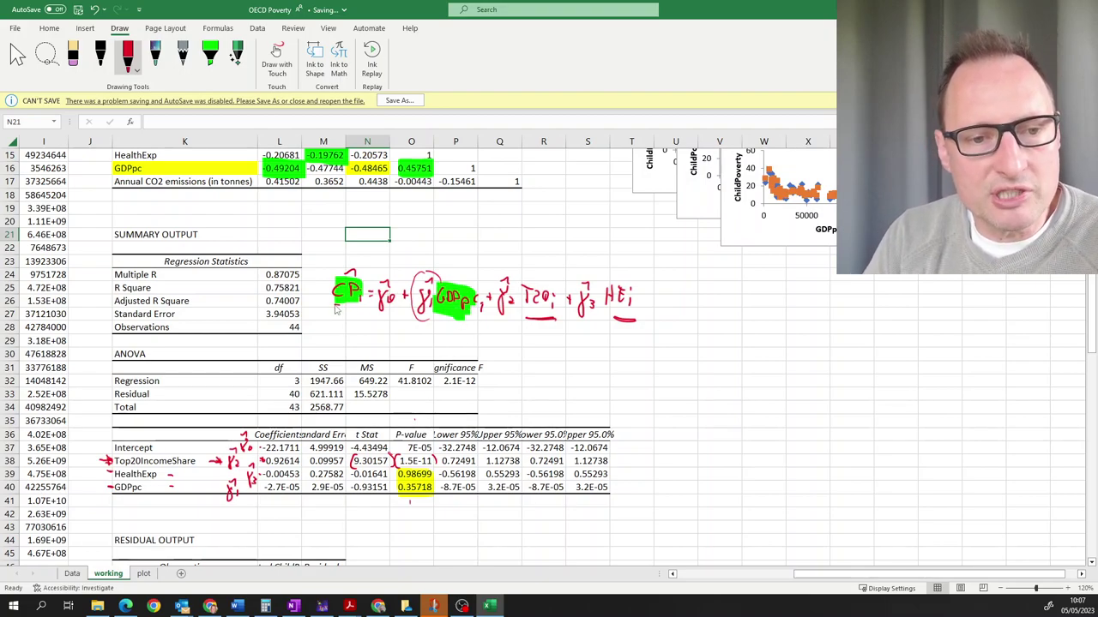
mouse_move(442, 326)
mouse_down()
mouse_move(461, 323)
mouse_move(452, 320)
mouse_up()
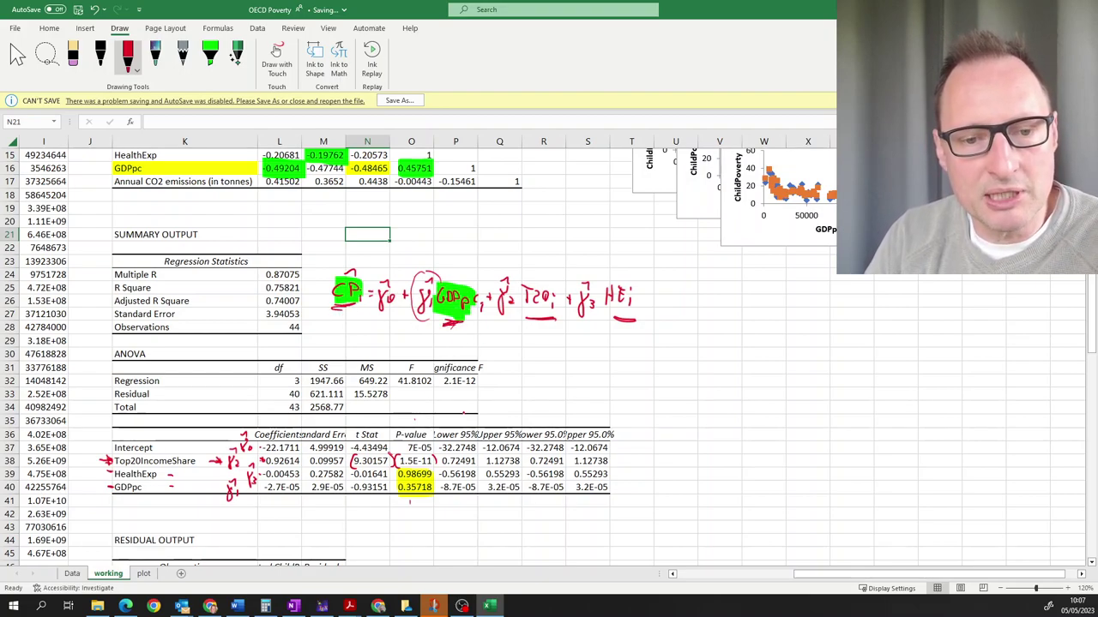
drag(554, 320, 525, 319)
drag(610, 321, 635, 320)
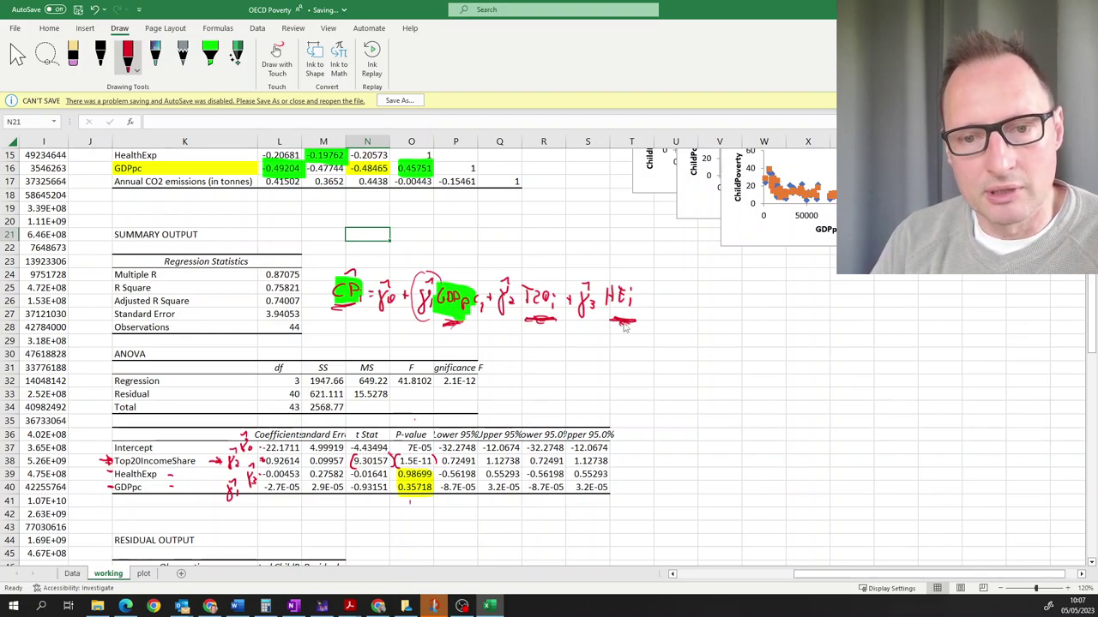
- Double-underline the T20 and GDPpc terms and mark the HealthExp row and the HE term
drag(526, 333, 554, 341)
drag(442, 336, 468, 342)
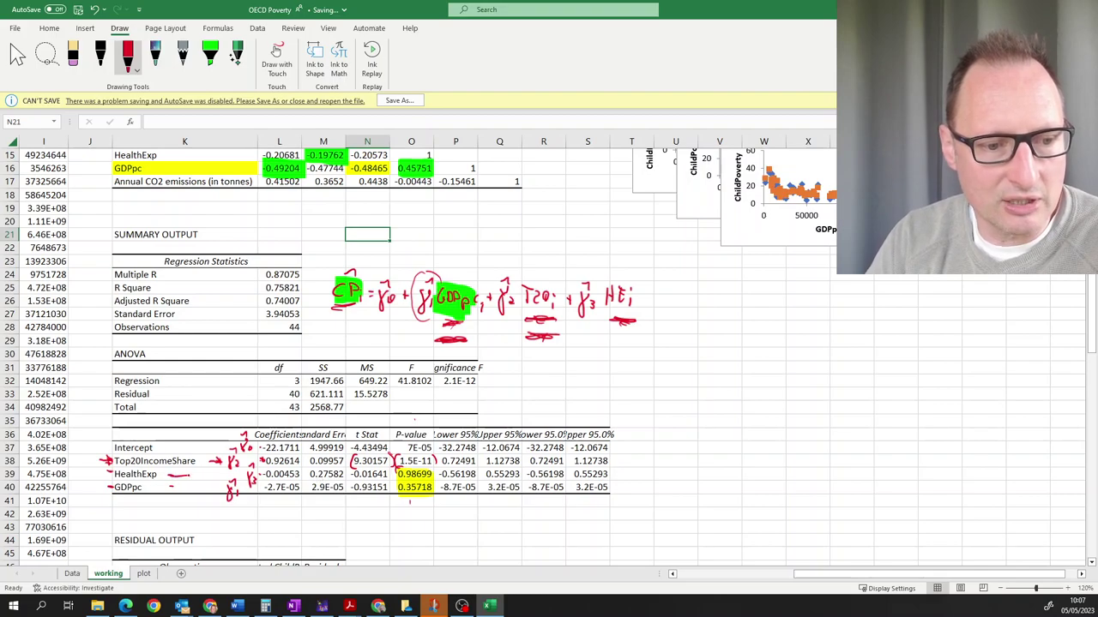
drag(168, 474, 197, 474)
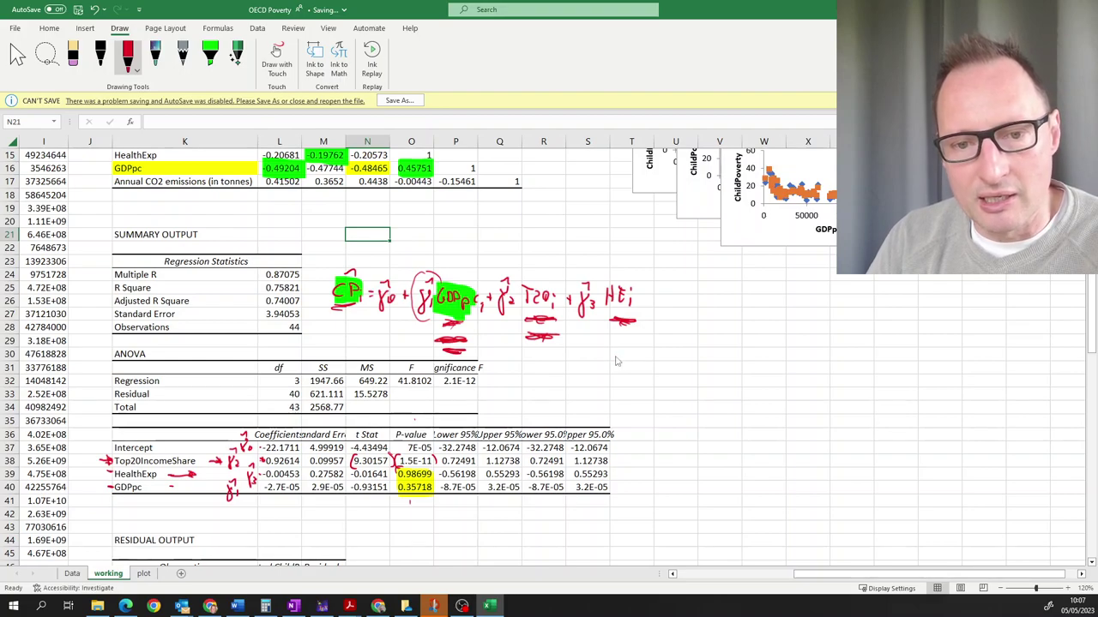
drag(614, 360, 633, 358)
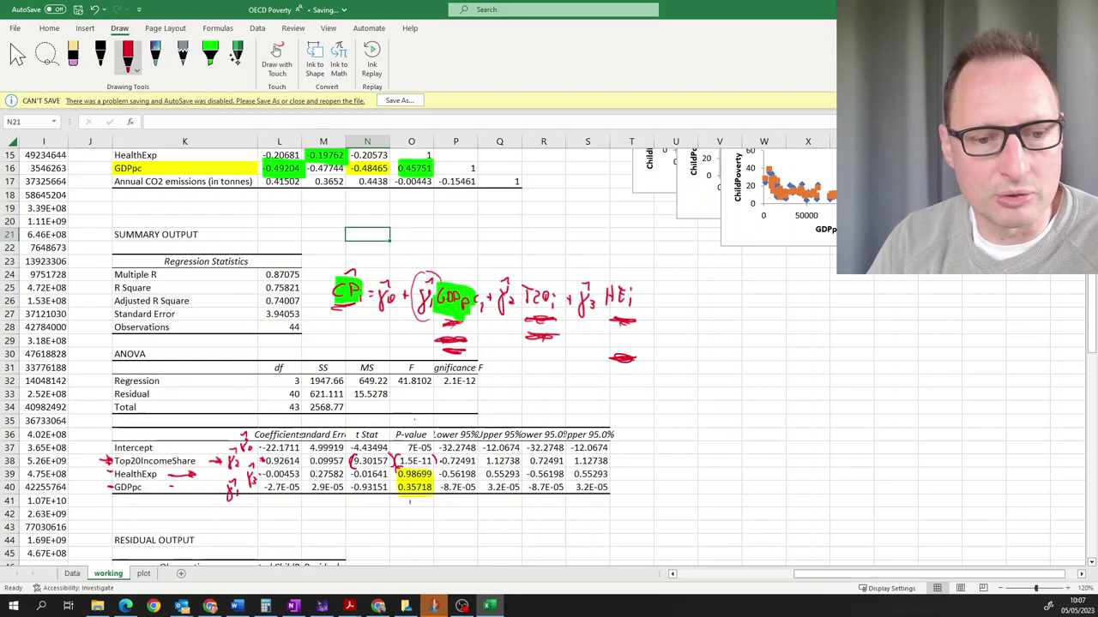
- Bracket the Top20IncomeShare t statistic and its 1.5E-11 p-value, then glance at OneNote's questions
drag(433, 457, 434, 469)
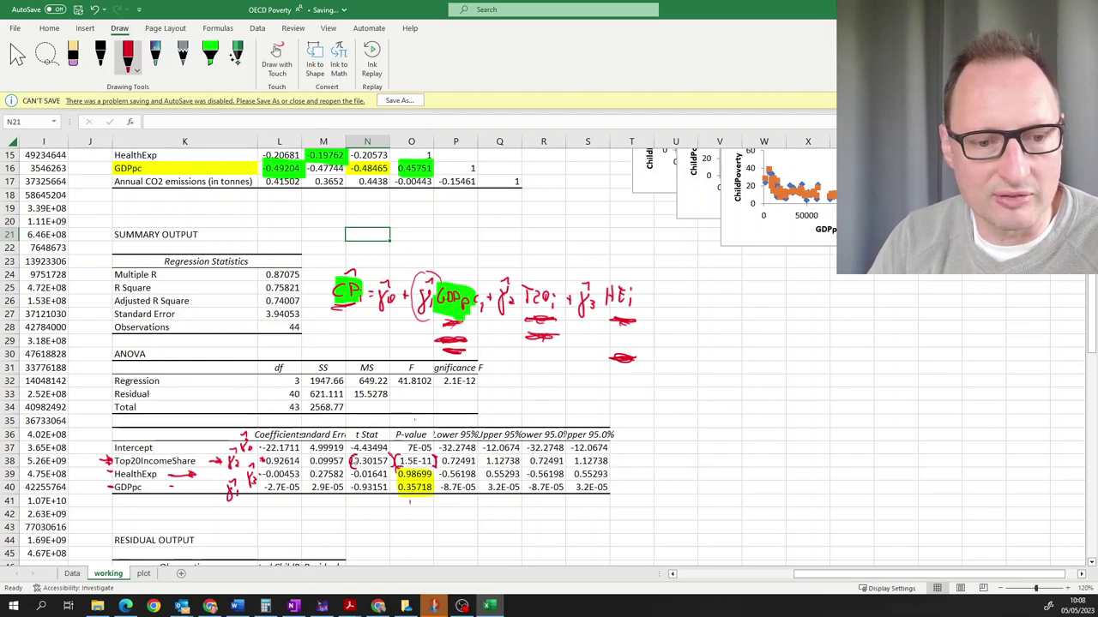
drag(355, 456, 351, 478)
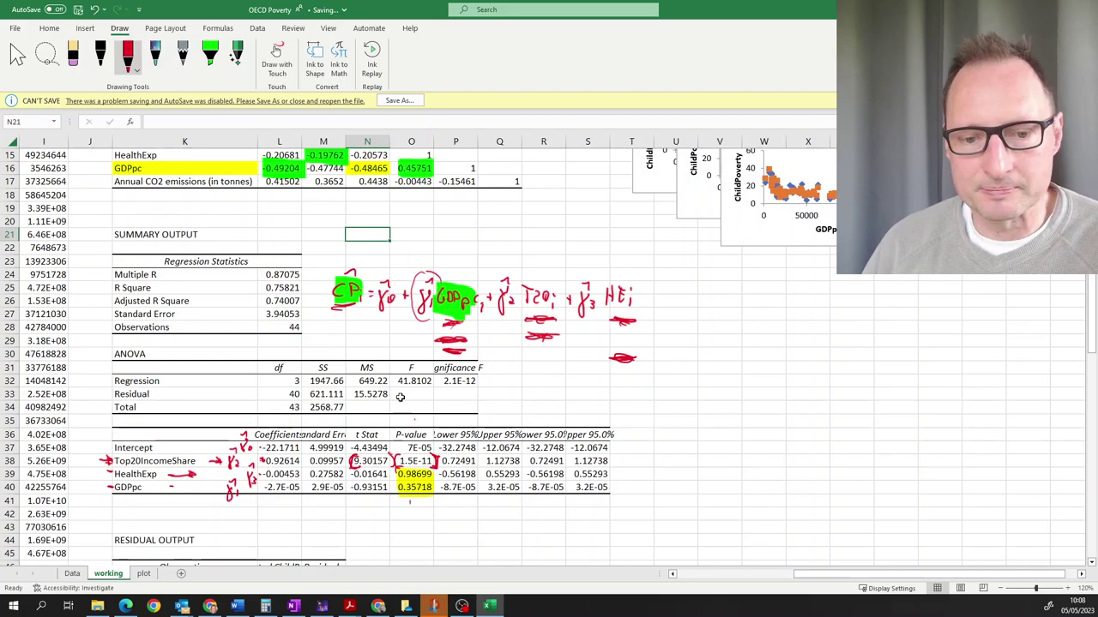
click(293, 606)
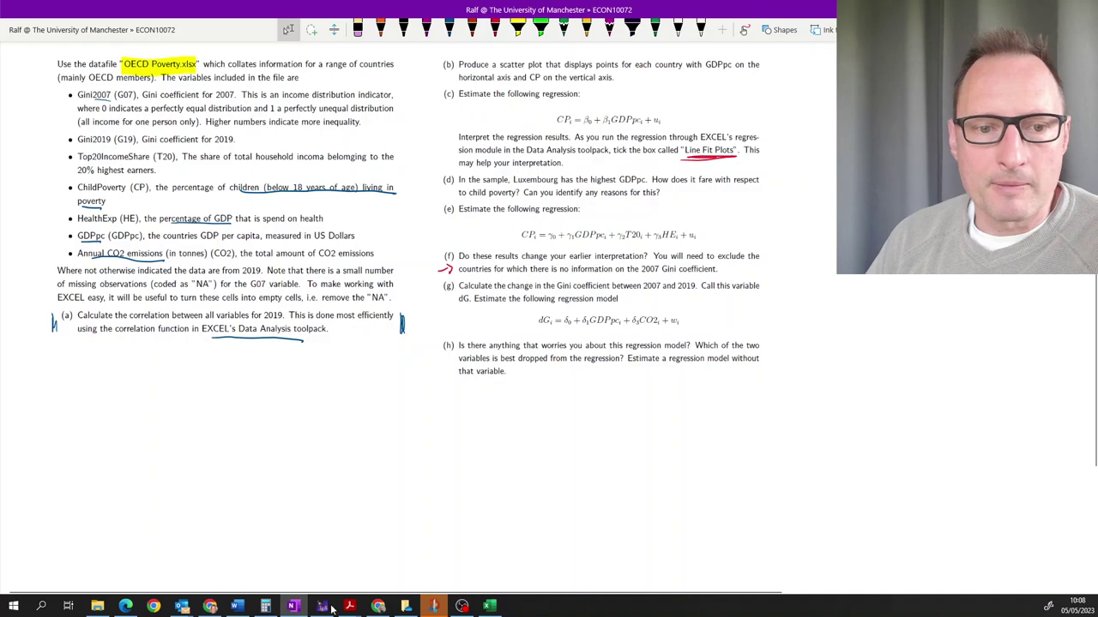
click(489, 606)
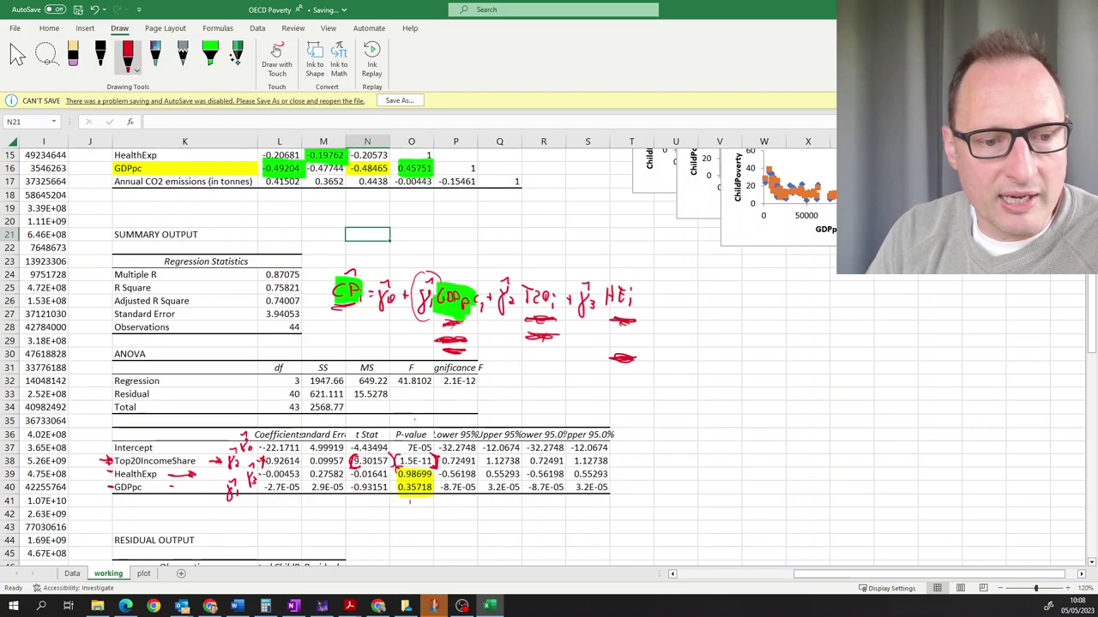
- Handwrite 0.926 in red above the equation and add an arrow beside the HealthExp row
drag(515, 256, 512, 268)
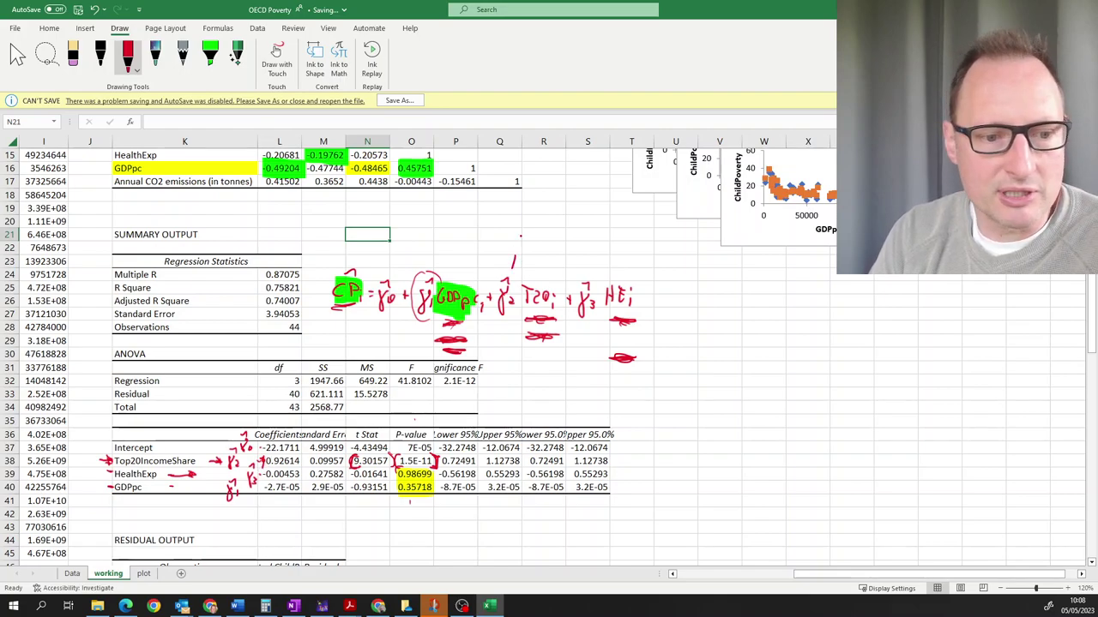
mouse_move(513, 231)
mouse_down()
mouse_move(533, 244)
mouse_move(558, 237)
mouse_up()
click(521, 240)
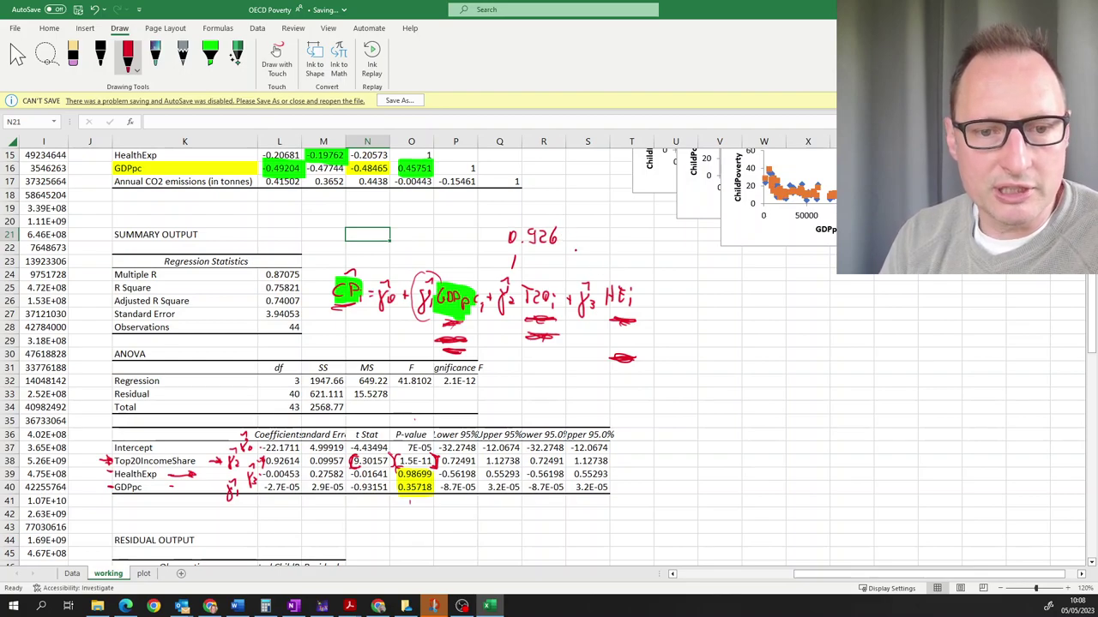
drag(168, 474, 195, 474)
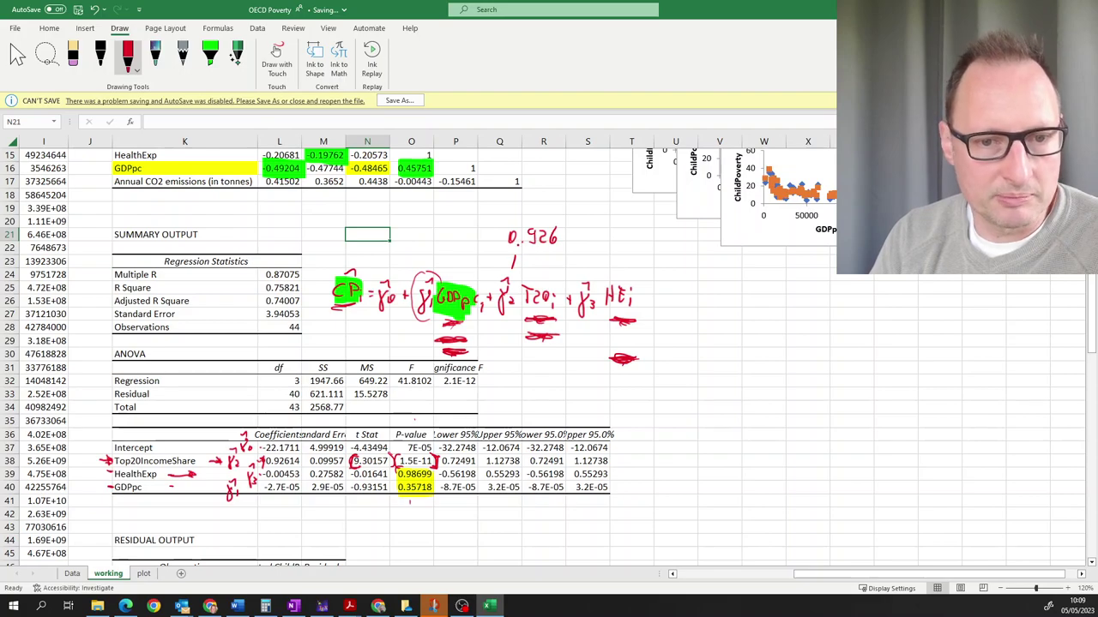
- Frame the handwritten 0.926, underline CP, and bring up the OneNote exercise page
drag(513, 255, 571, 254)
mouse_move(504, 225)
mouse_down()
mouse_move(501, 246)
mouse_move(586, 220)
mouse_up()
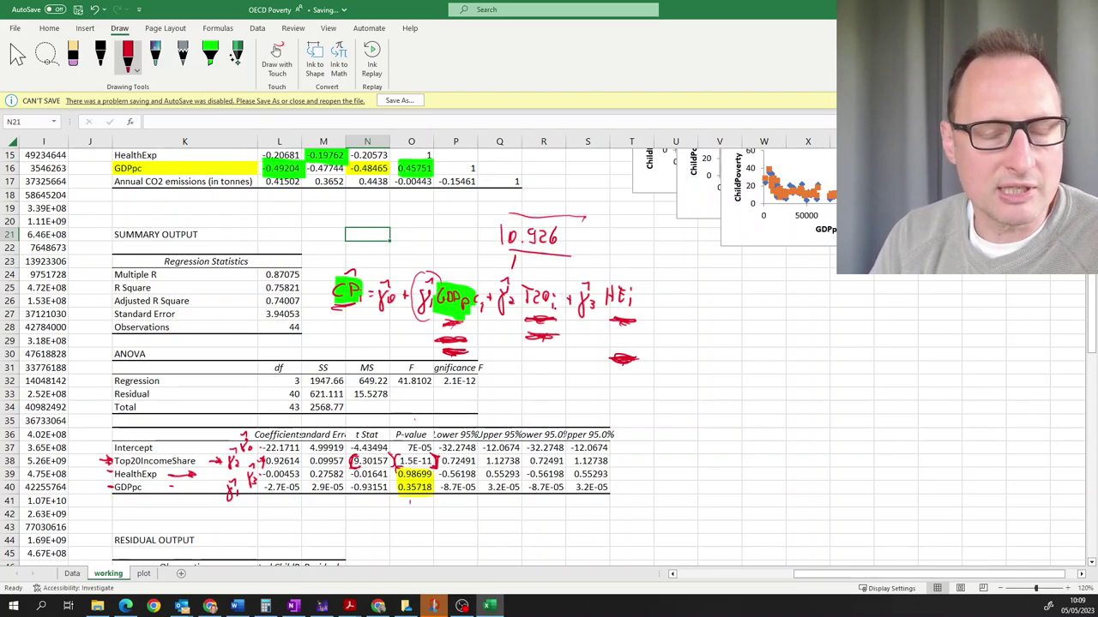
drag(335, 312, 342, 315)
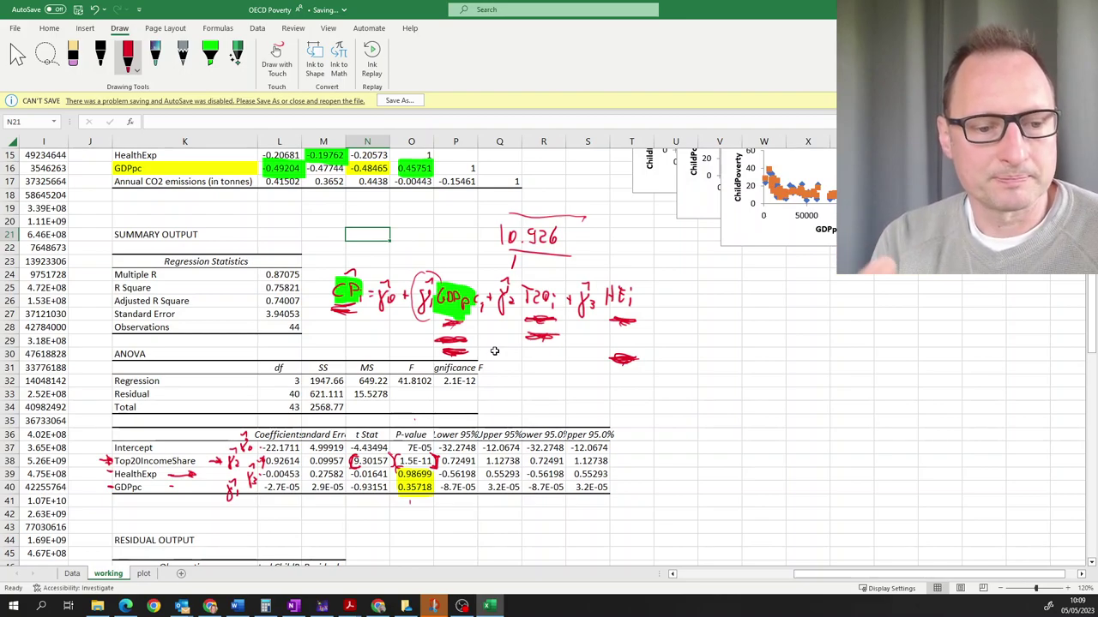
drag(167, 474, 196, 474)
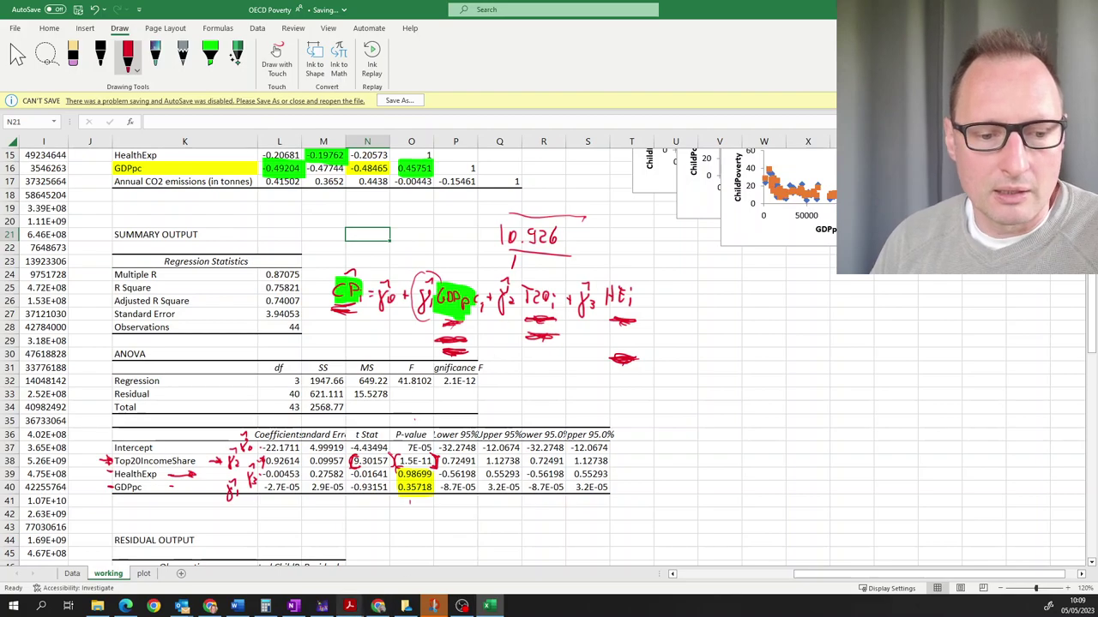
click(293, 607)
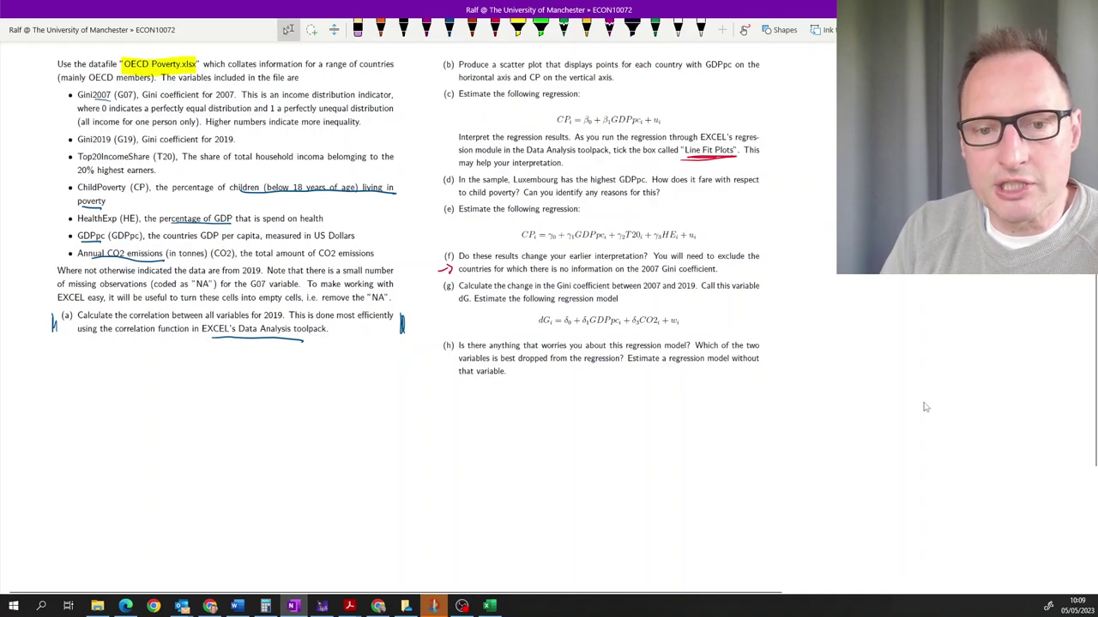
- Underline "change in the Gini coefficient between 2007 and 2019" in question (g) in red
drag(613, 289, 695, 293)
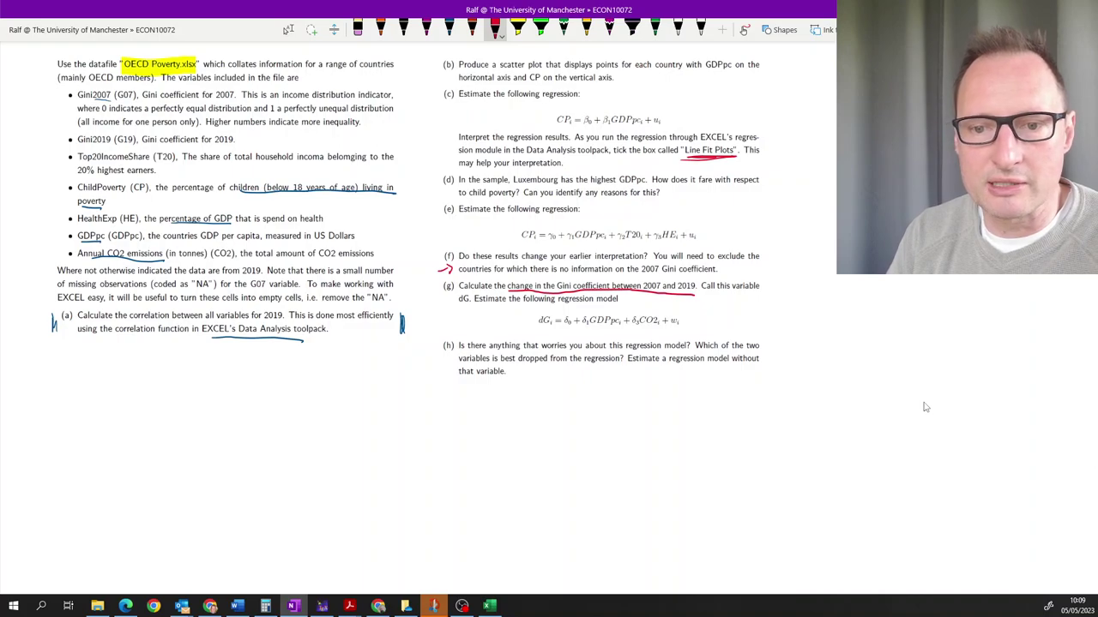
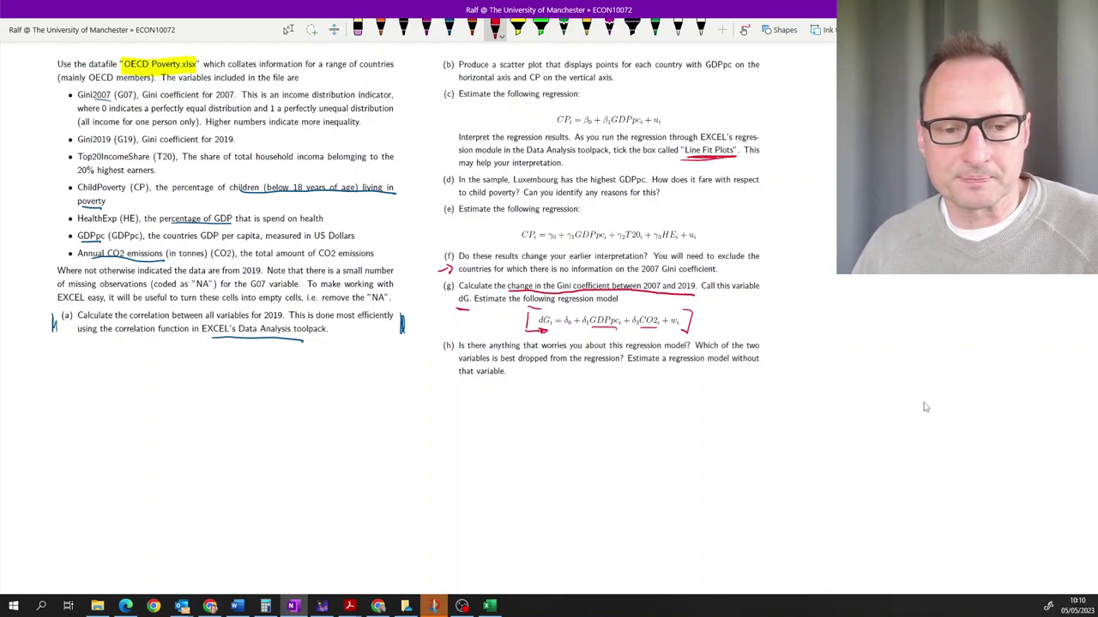
- Stop inking in OneNote and bring the OECD Poverty Excel workbook to the front
key(Escape)
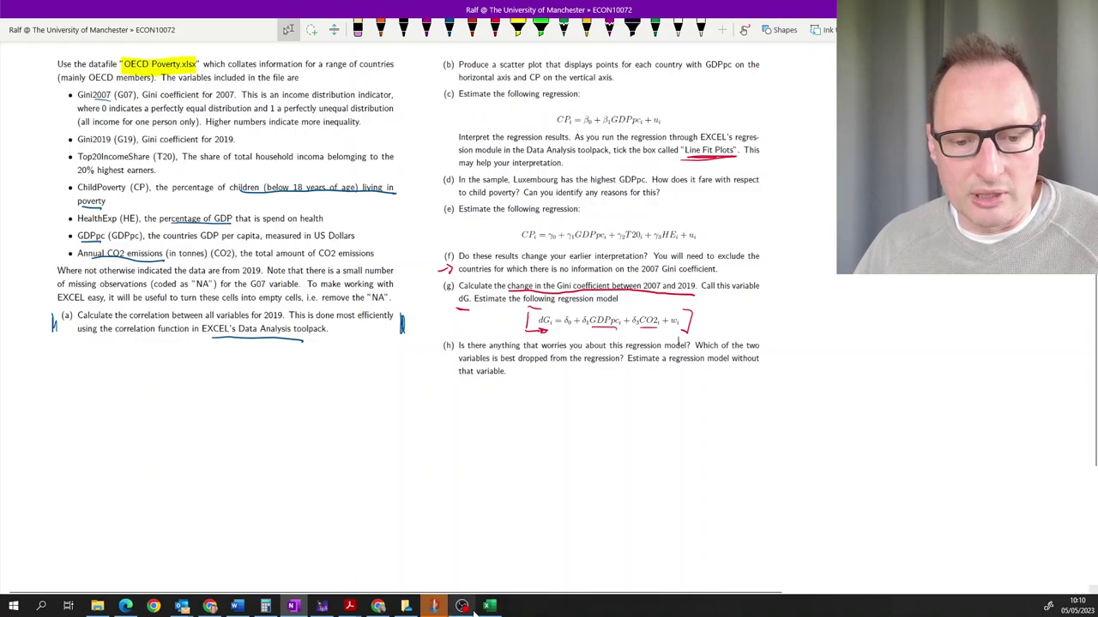
click(489, 607)
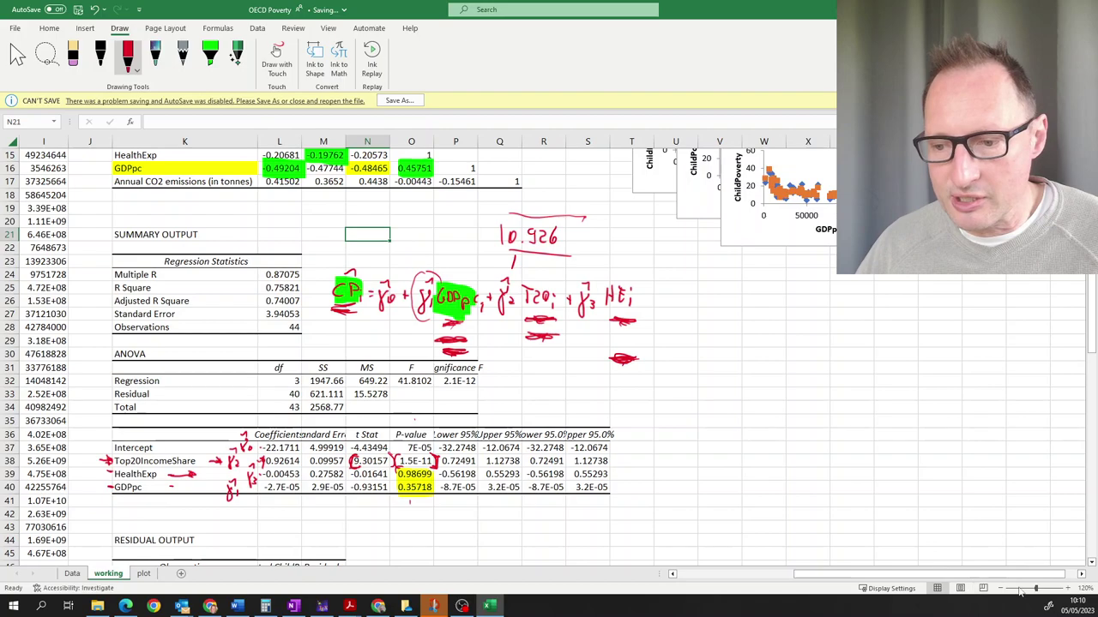
- Copy the whole Data sheet country table into a new Sheet3 starting at A1
drag(858, 580, 703, 580)
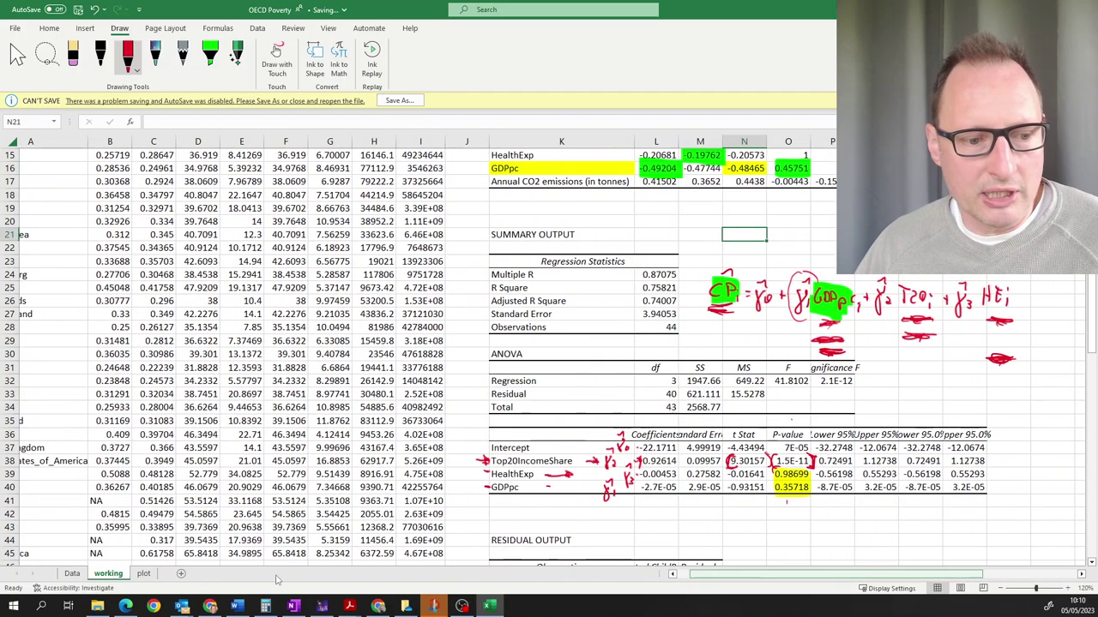
click(72, 574)
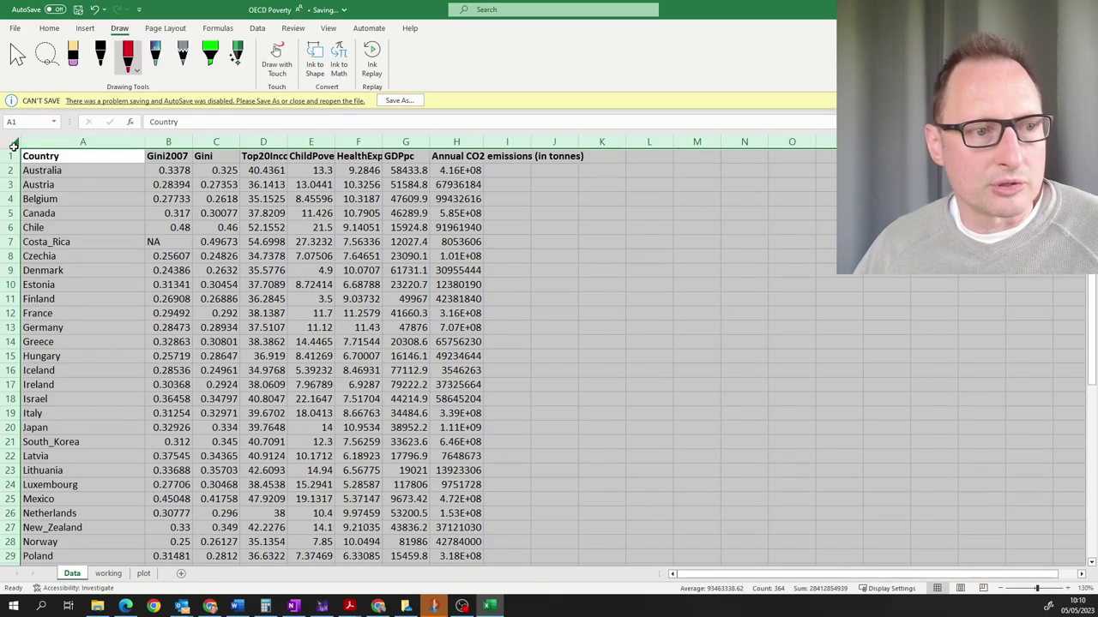
key(ctrl+c)
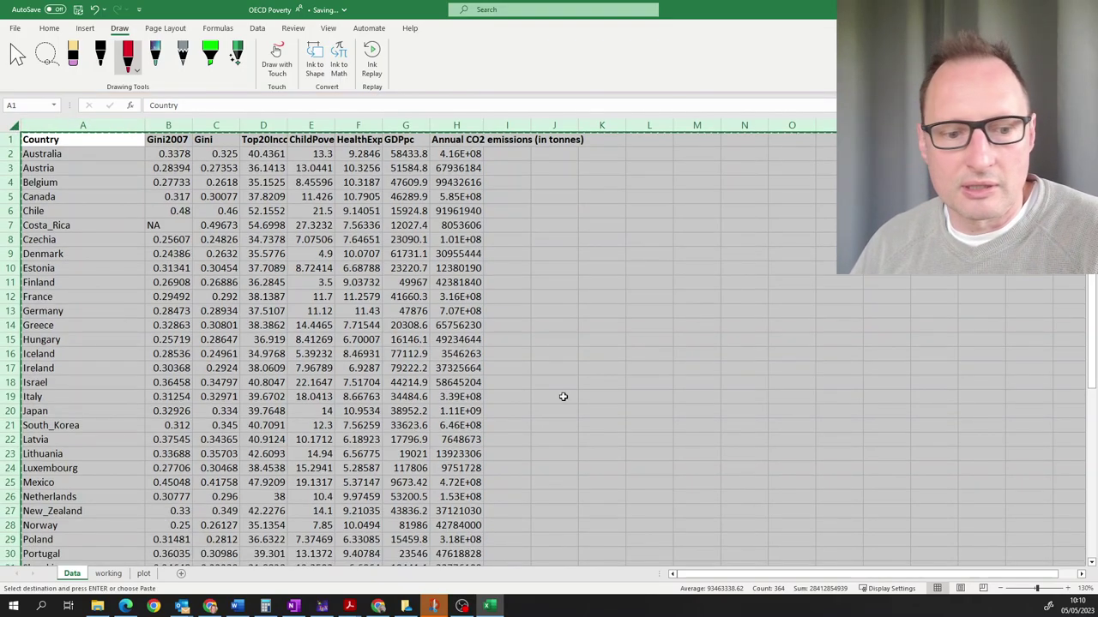
click(181, 574)
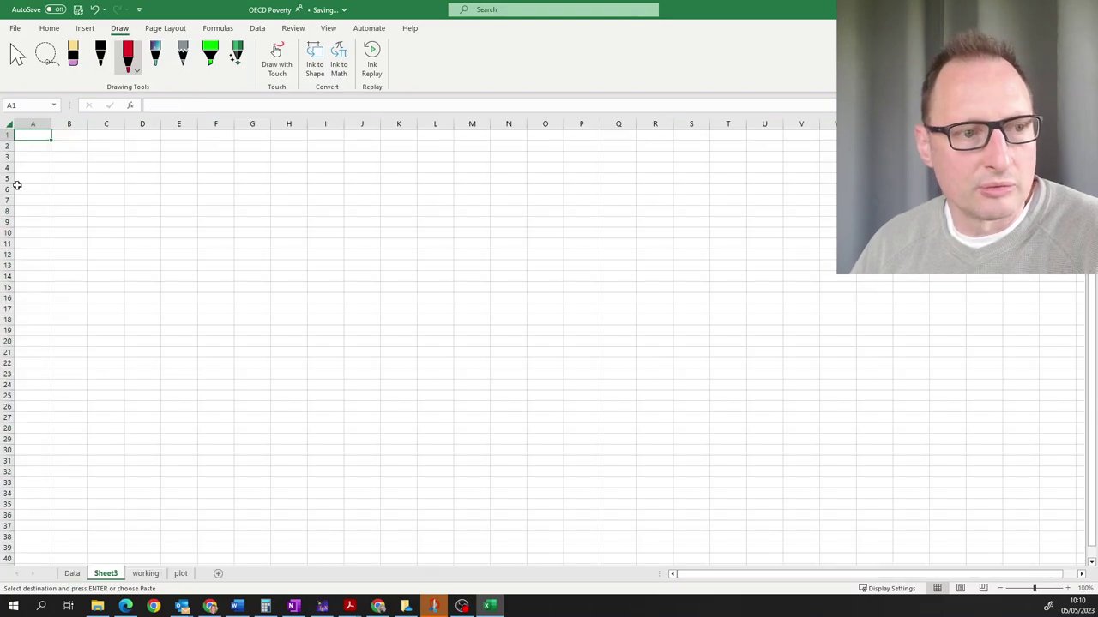
key(ctrl+v)
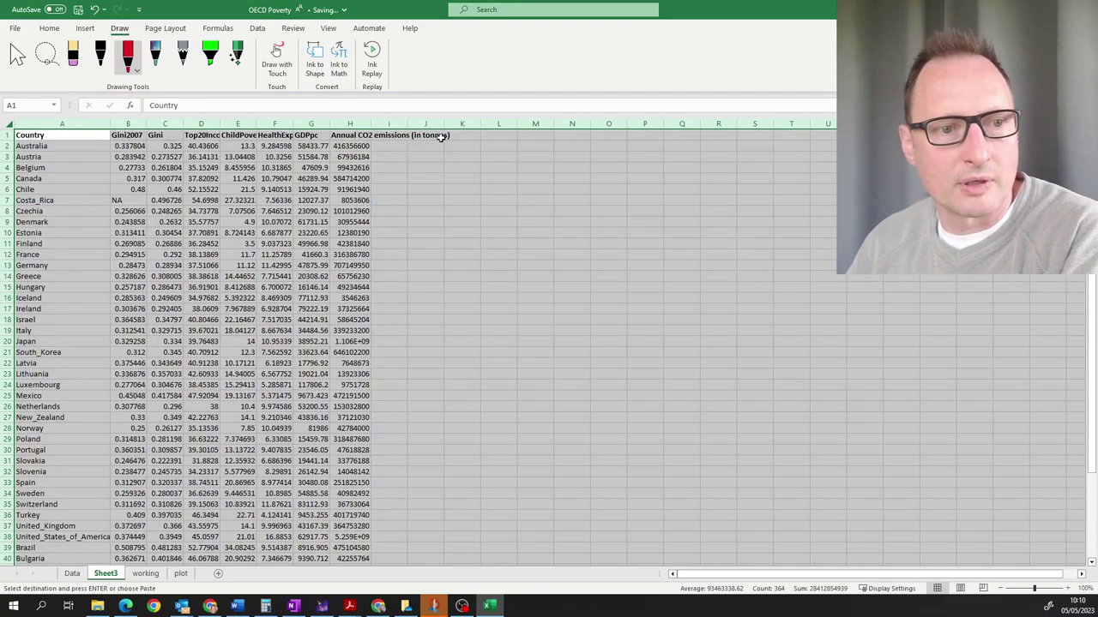
click(454, 199)
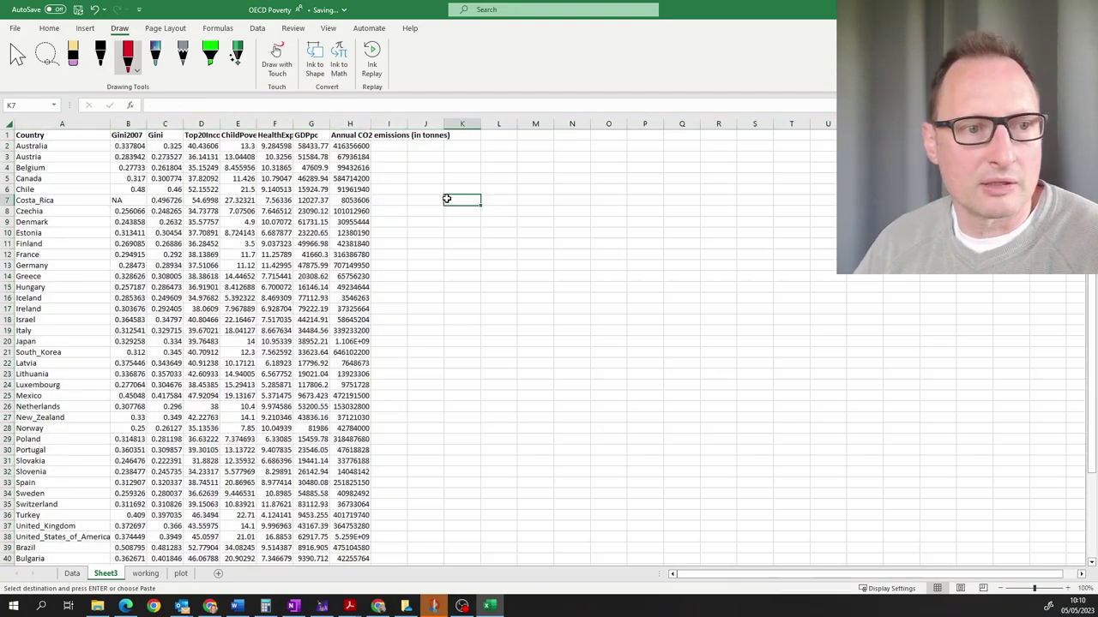
click(203, 124)
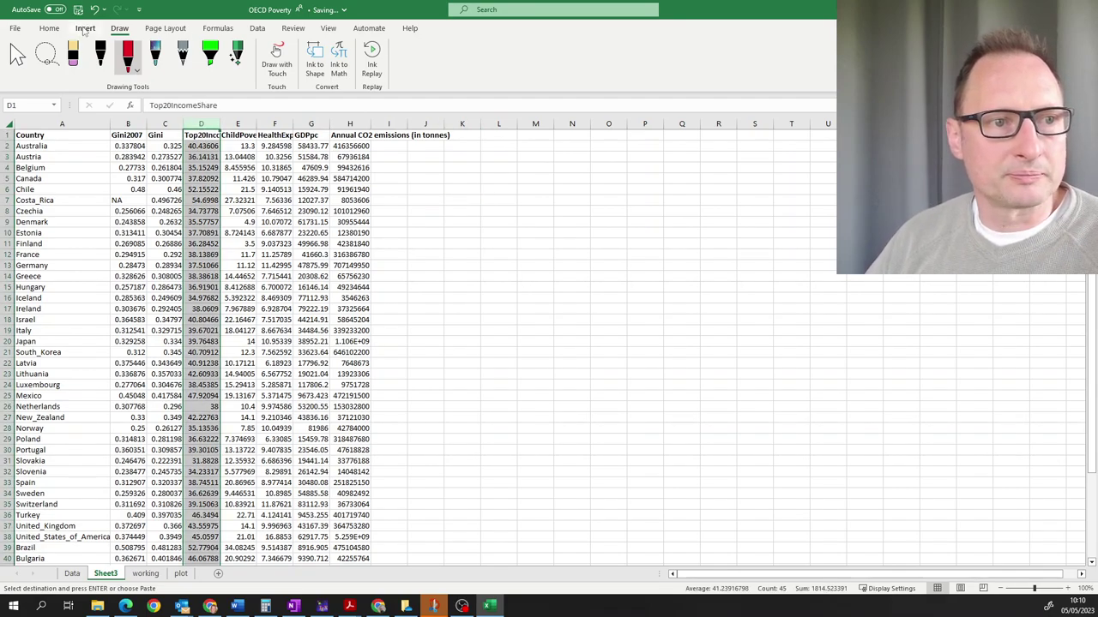
- Insert an empty column D before Top20IncomeShare and head it 'dG'
click(85, 27)
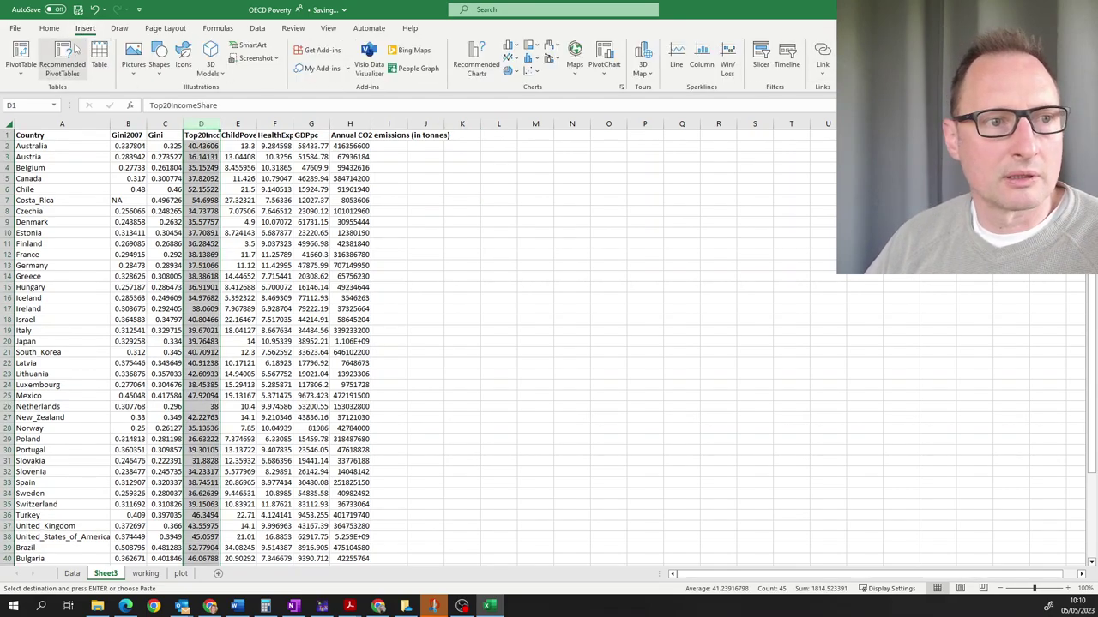
click(49, 27)
click(770, 51)
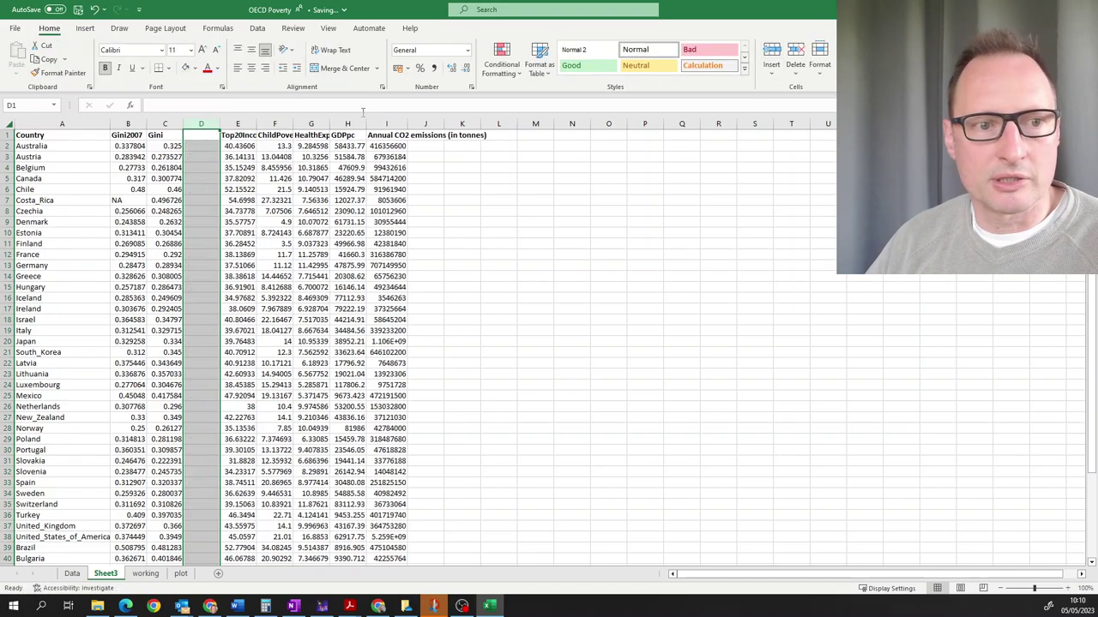
click(199, 134)
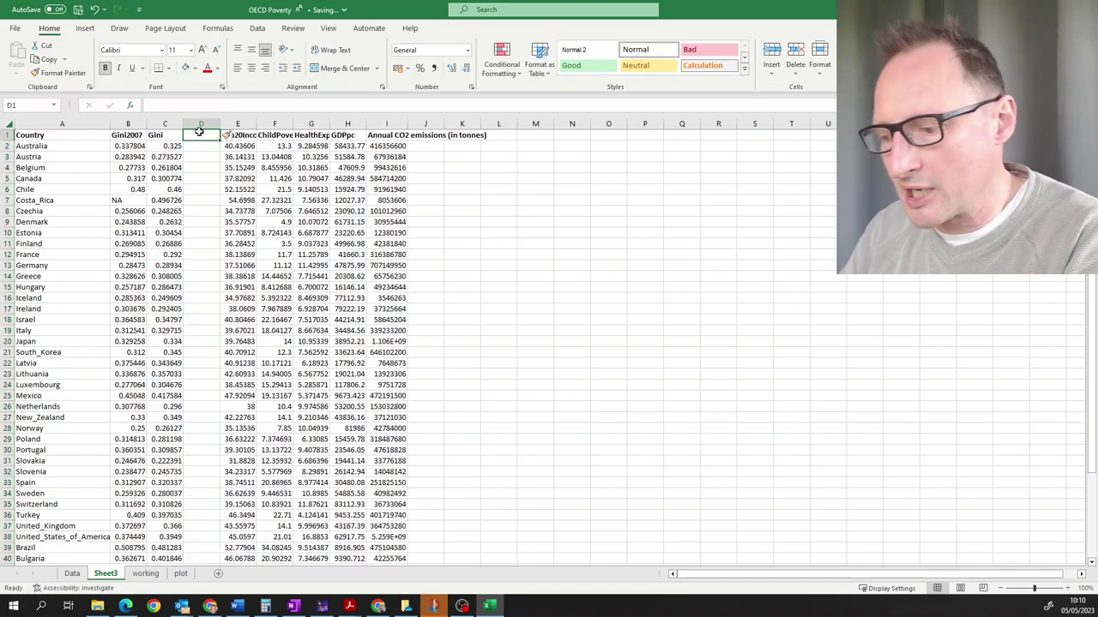
text(dG)
key(Return)
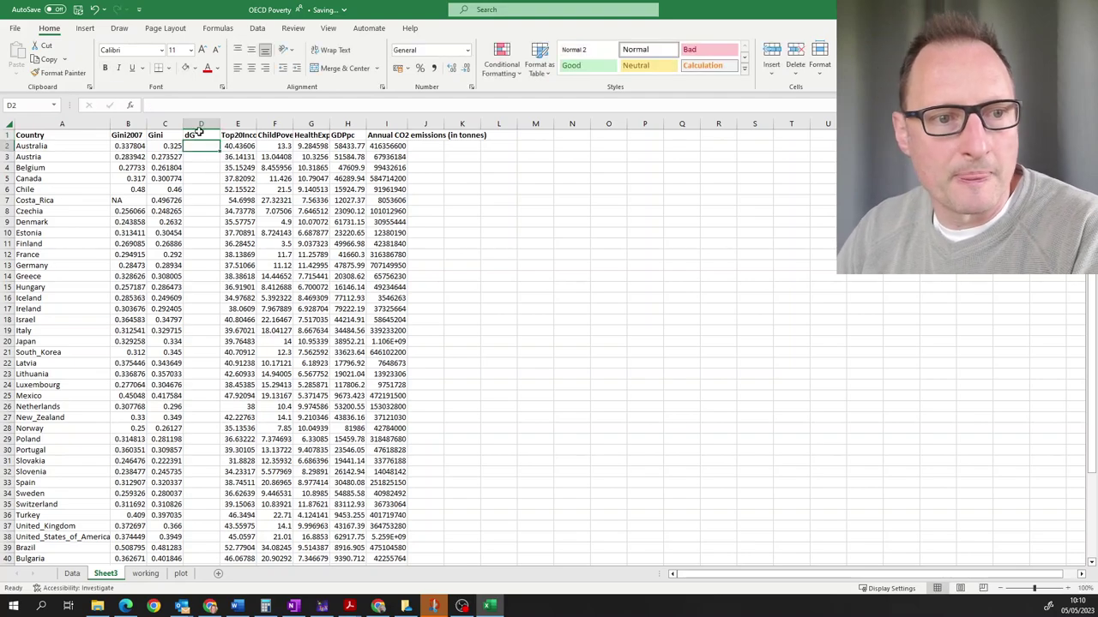
- Enter =C2-B2 in D2 and fill it down the dG column
text(=)
key(Left)
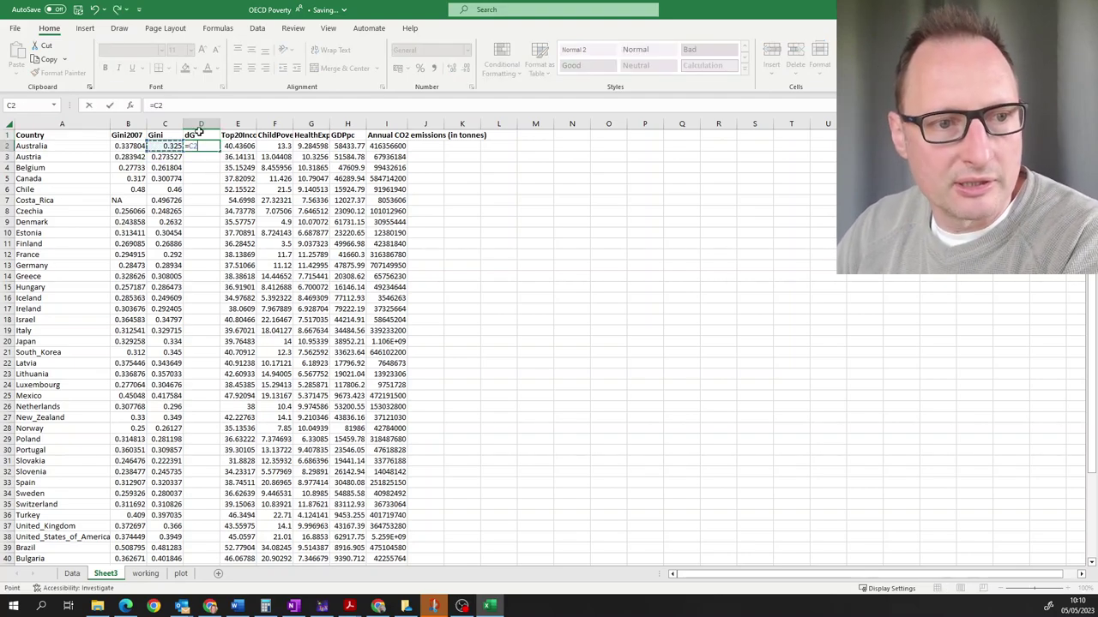
text(-)
key(Left)
key(Left)
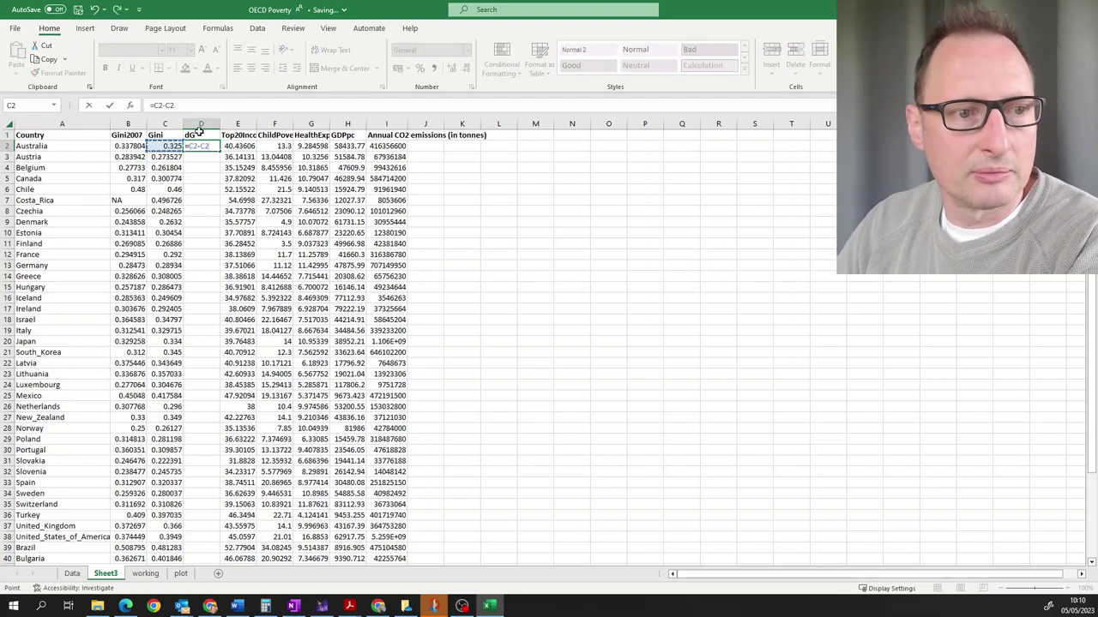
key(Return)
click(208, 147)
double_click(219, 152)
click(246, 189)
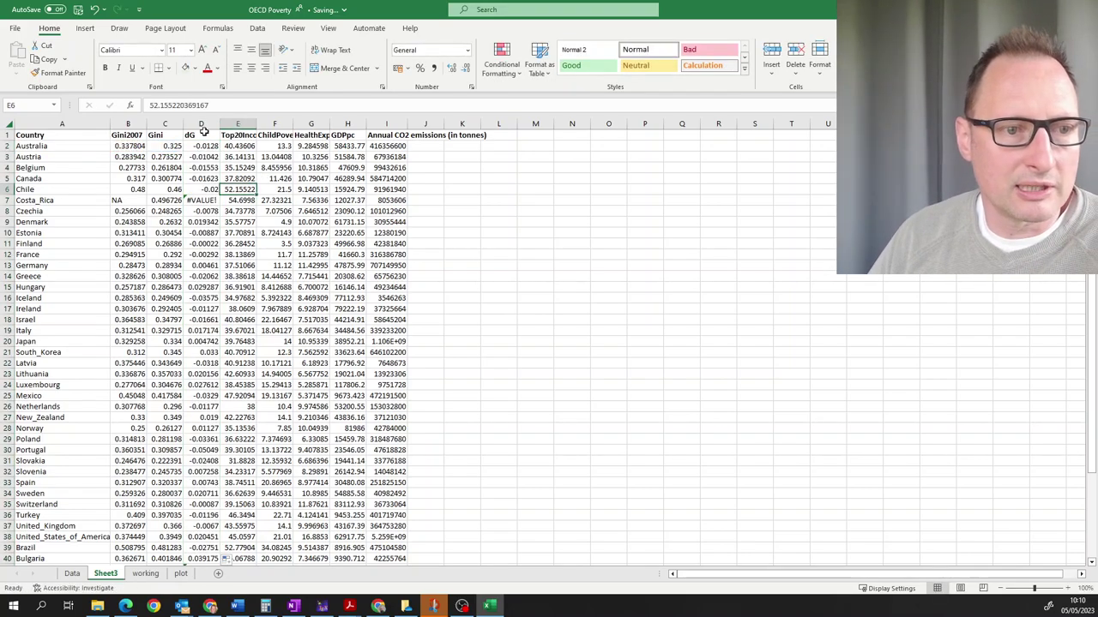
click(129, 201)
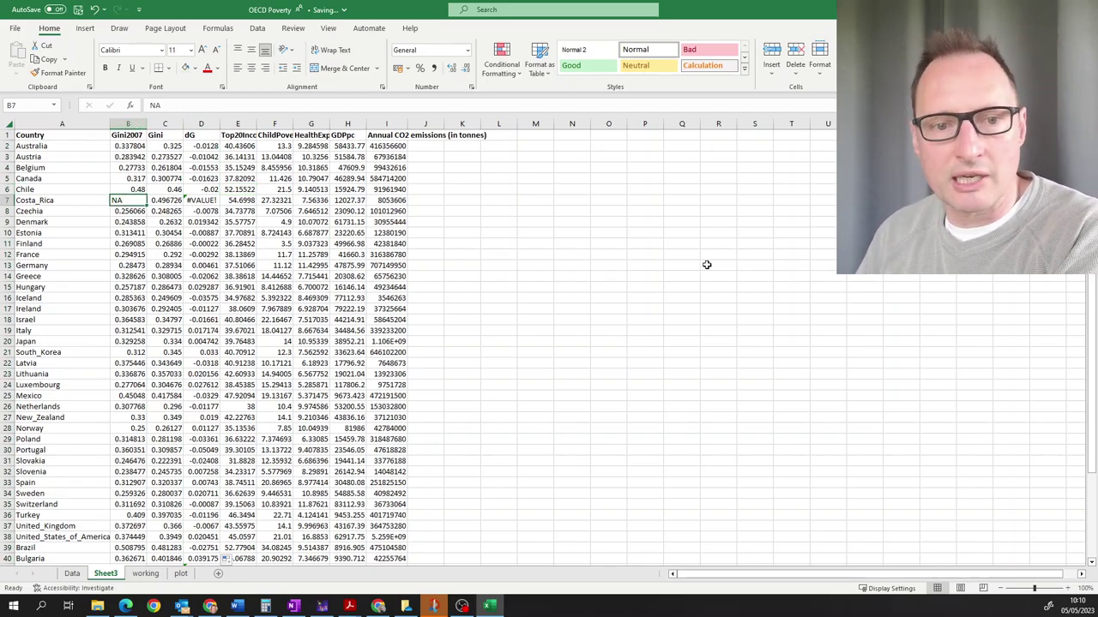
- Delete the Costa_Rica, China, Russia and South_Africa rows, then check the dG formulas
scroll(635, 302, up, 1)
scroll(634, 302, up, 1)
click(311, 196)
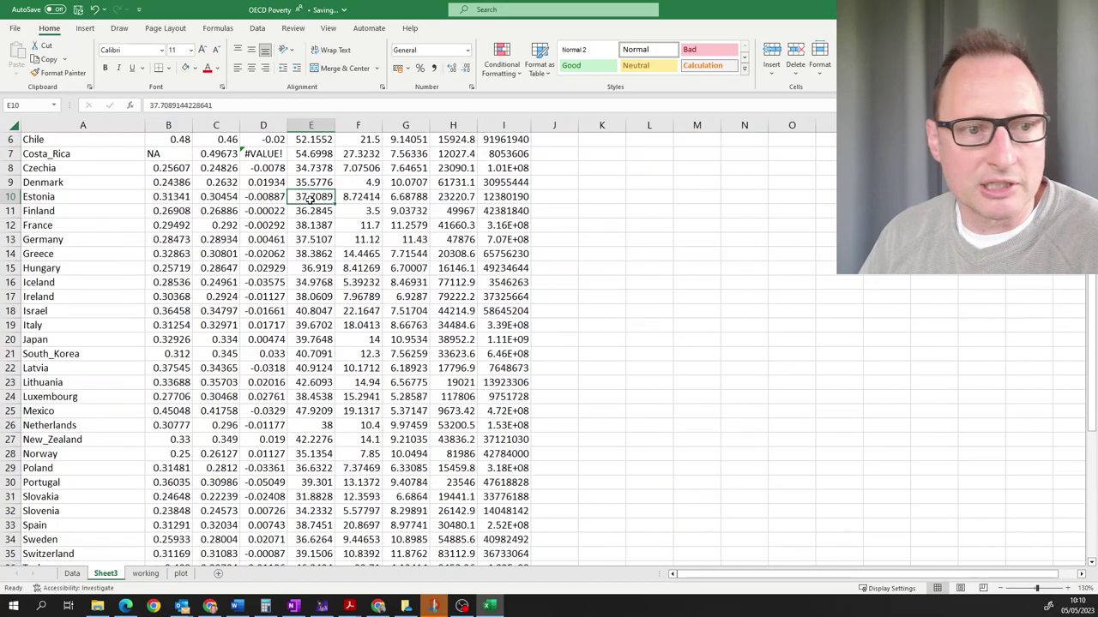
click(10, 153)
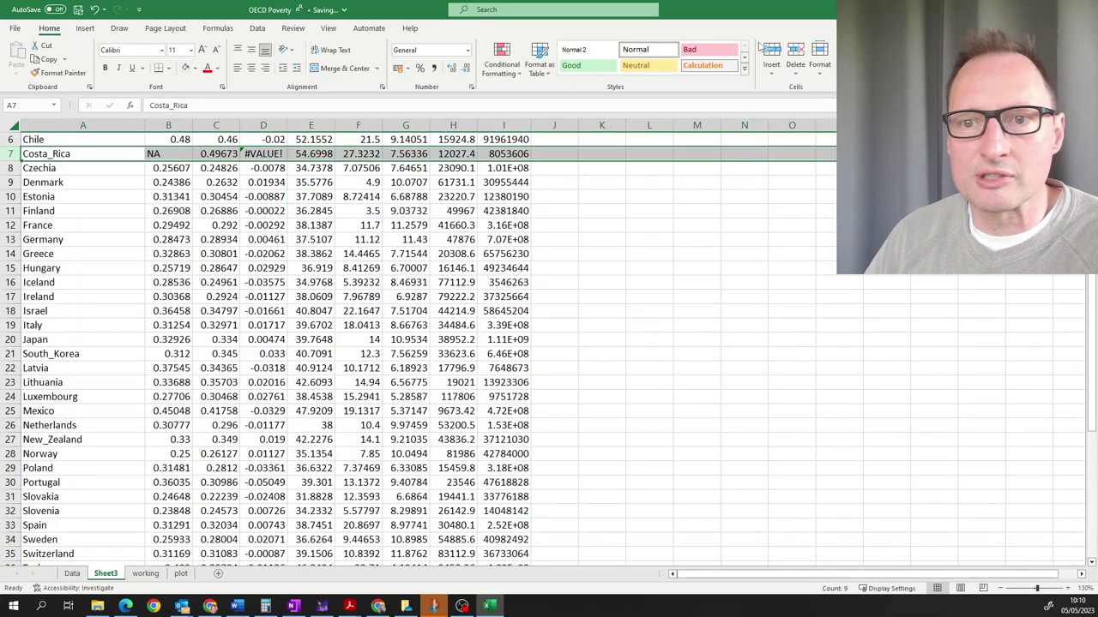
click(797, 49)
scroll(91, 379, down, 6)
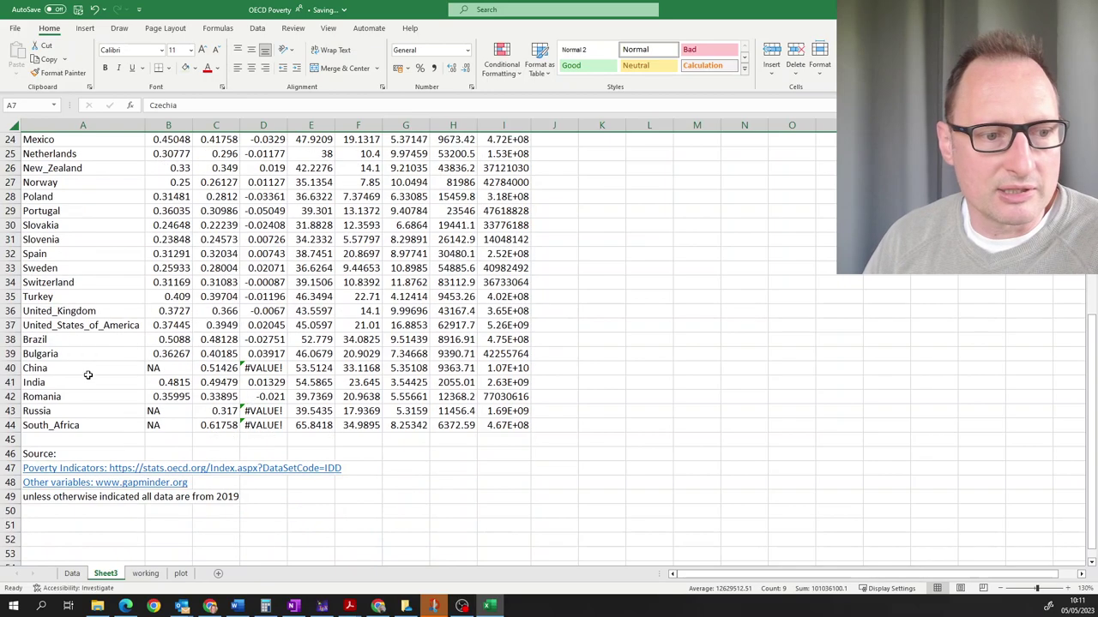
click(11, 368)
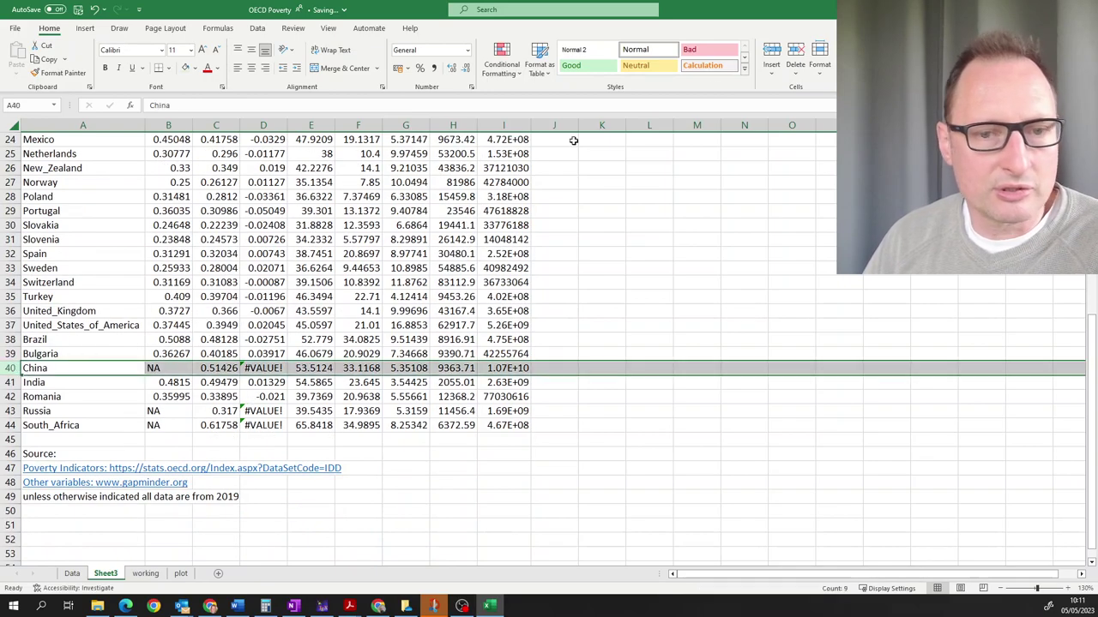
click(796, 52)
drag(11, 397, 10, 411)
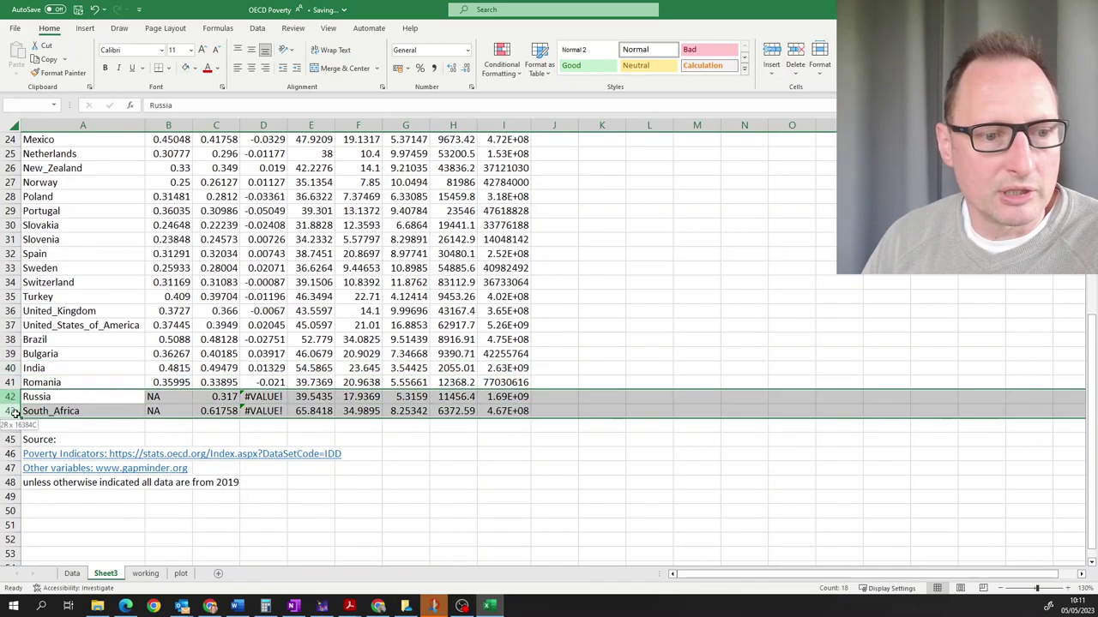
click(797, 51)
scroll(122, 348, up, 8)
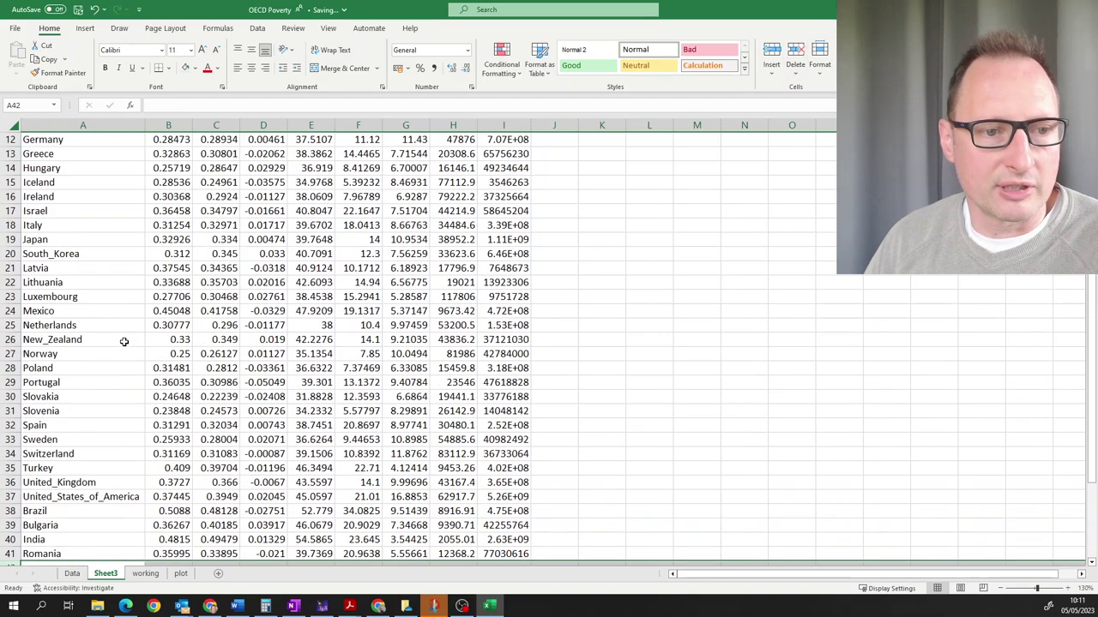
click(258, 198)
click(268, 285)
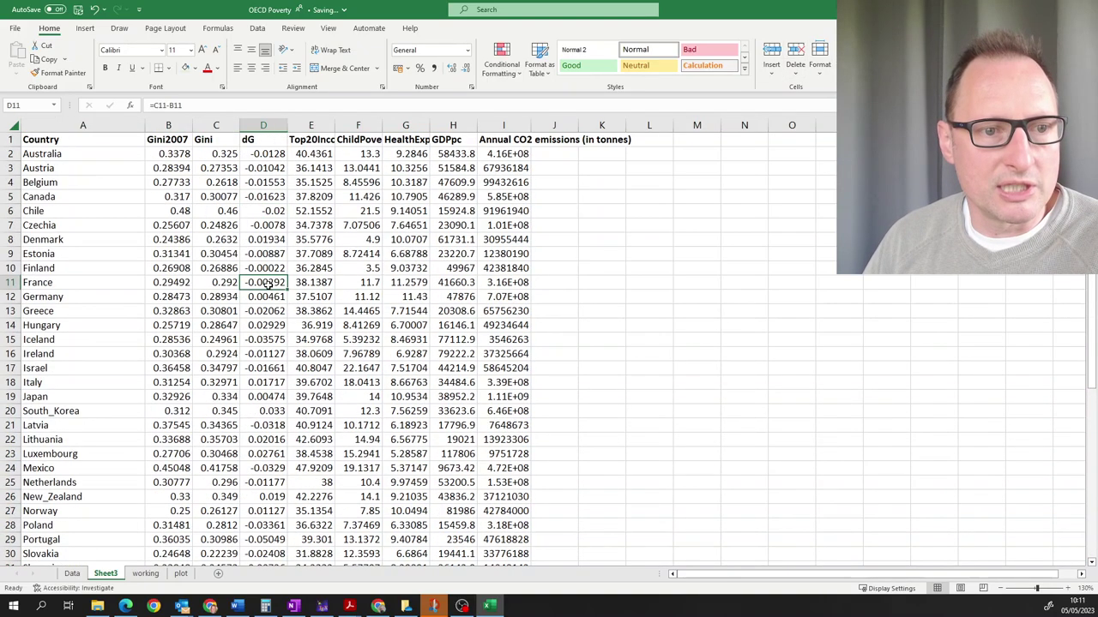
- Copy column D and paste it back as values, then spot-check several dG cells
click(256, 227)
click(263, 125)
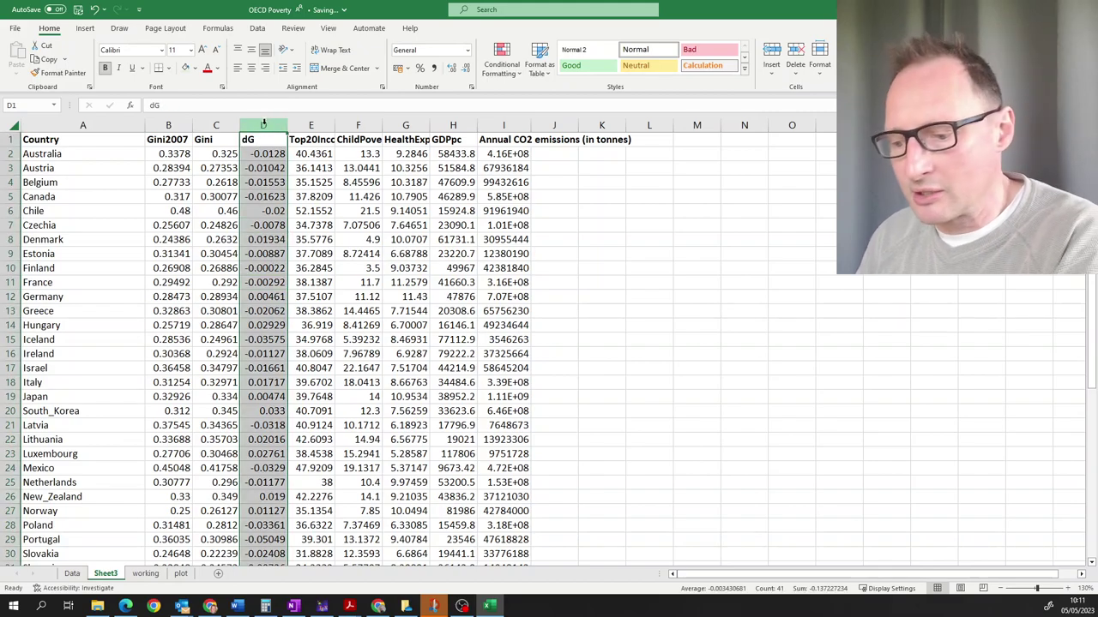
key(ctrl+c)
click(17, 75)
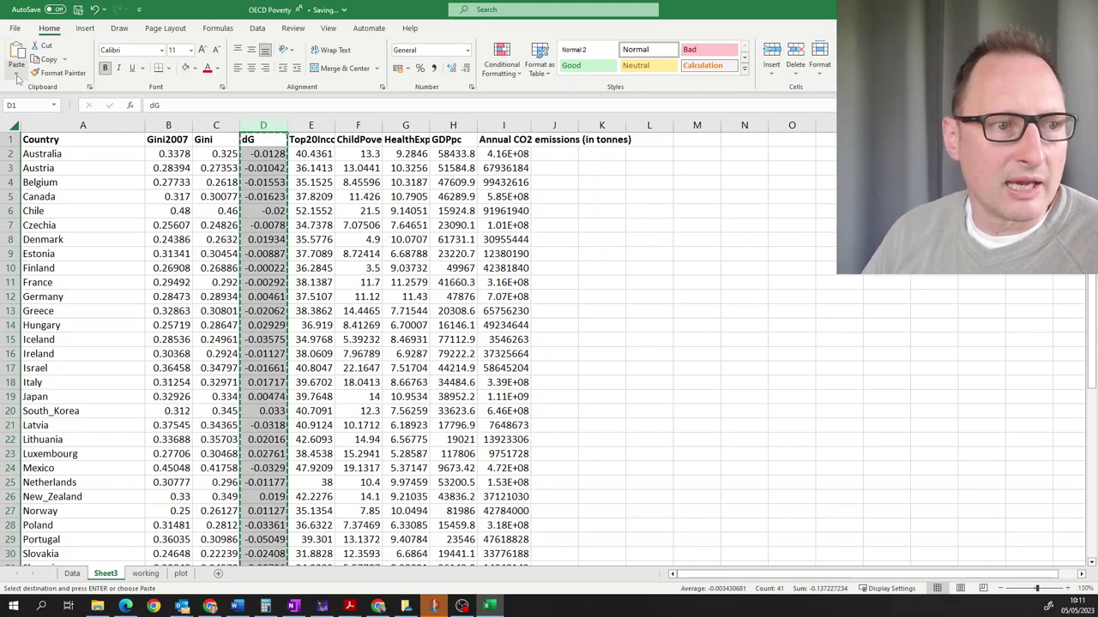
click(15, 158)
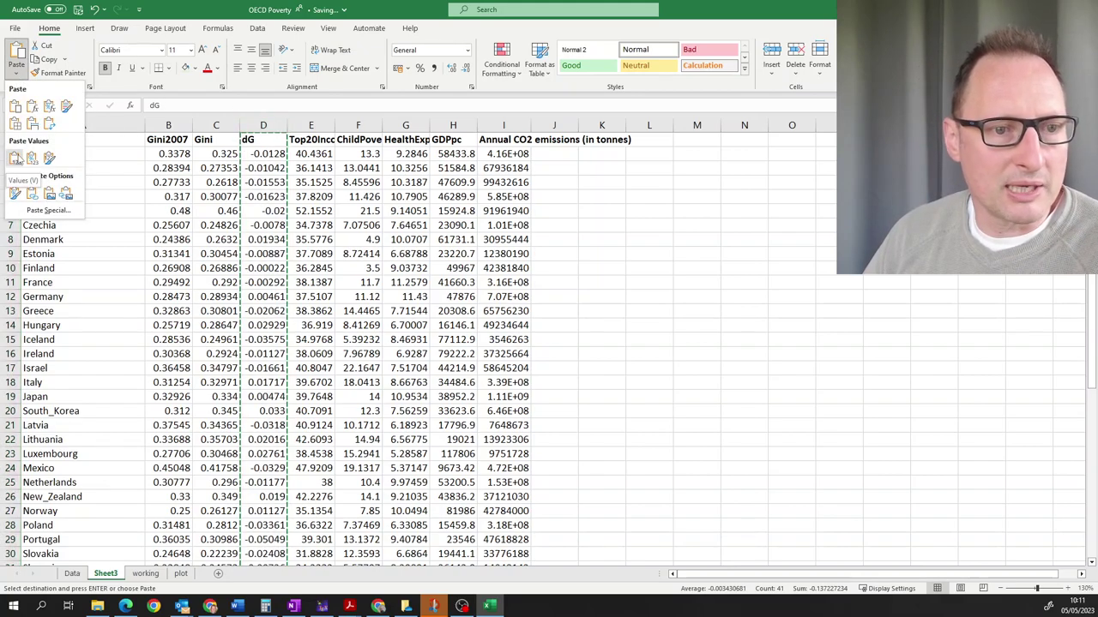
click(268, 312)
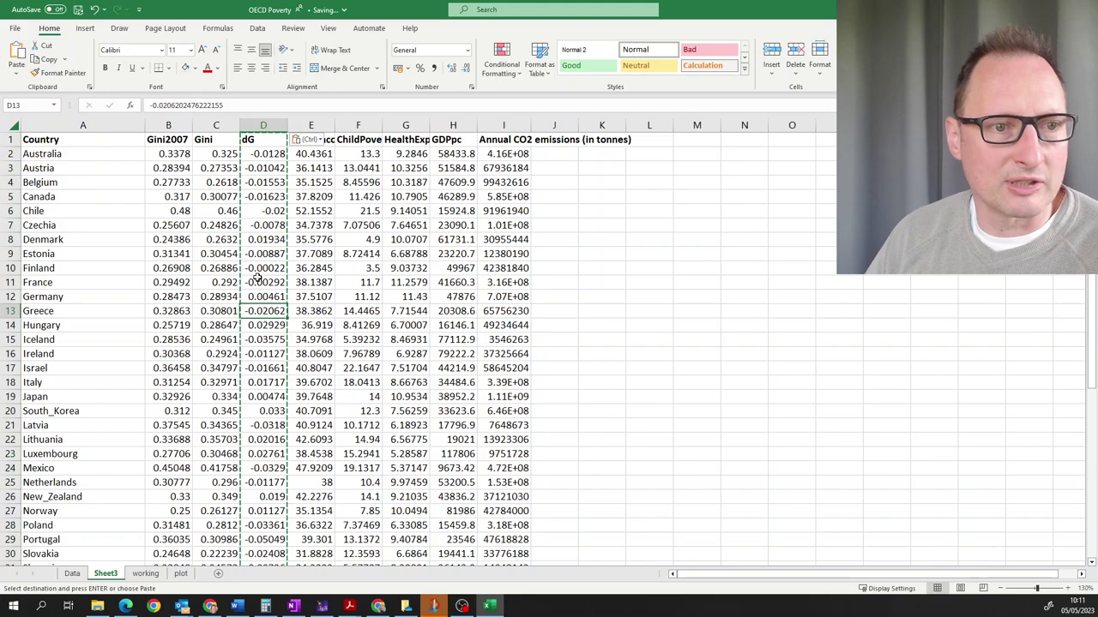
click(258, 282)
click(250, 168)
click(260, 240)
click(281, 299)
click(281, 352)
click(636, 210)
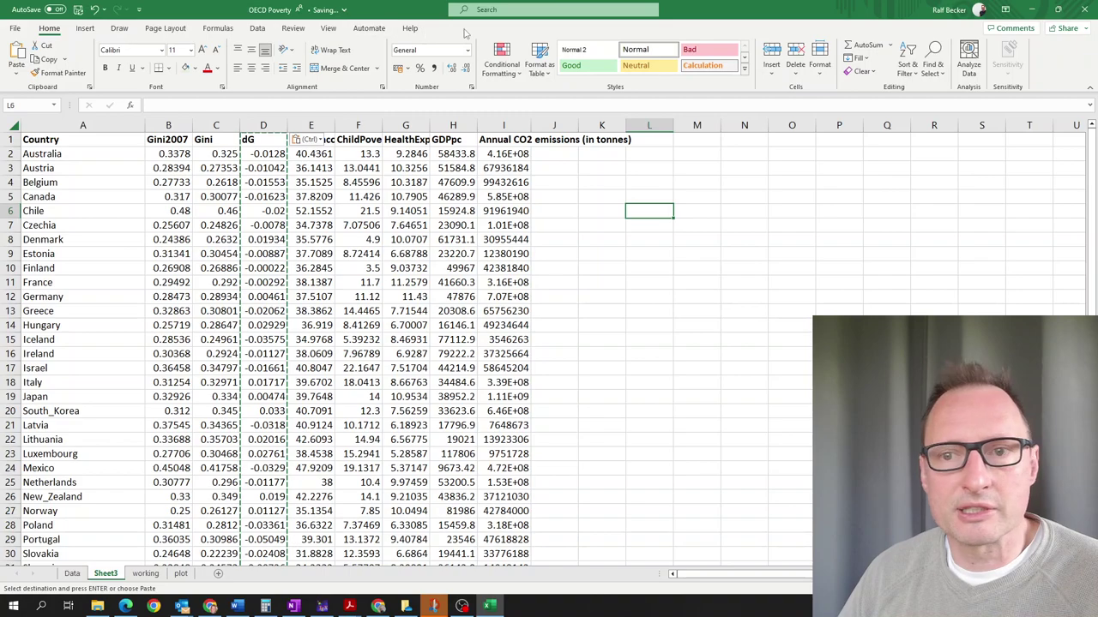
- In Data Analysis Regression, set Input Y Range D1:D41 and Input X Range H1:I41
click(256, 28)
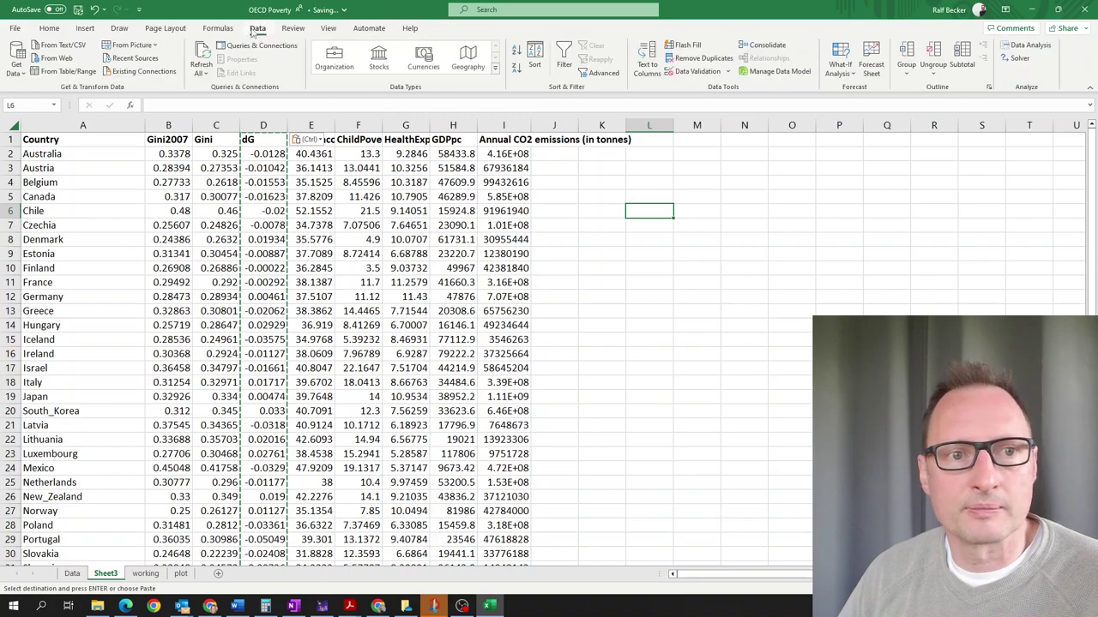
click(1029, 45)
click(761, 235)
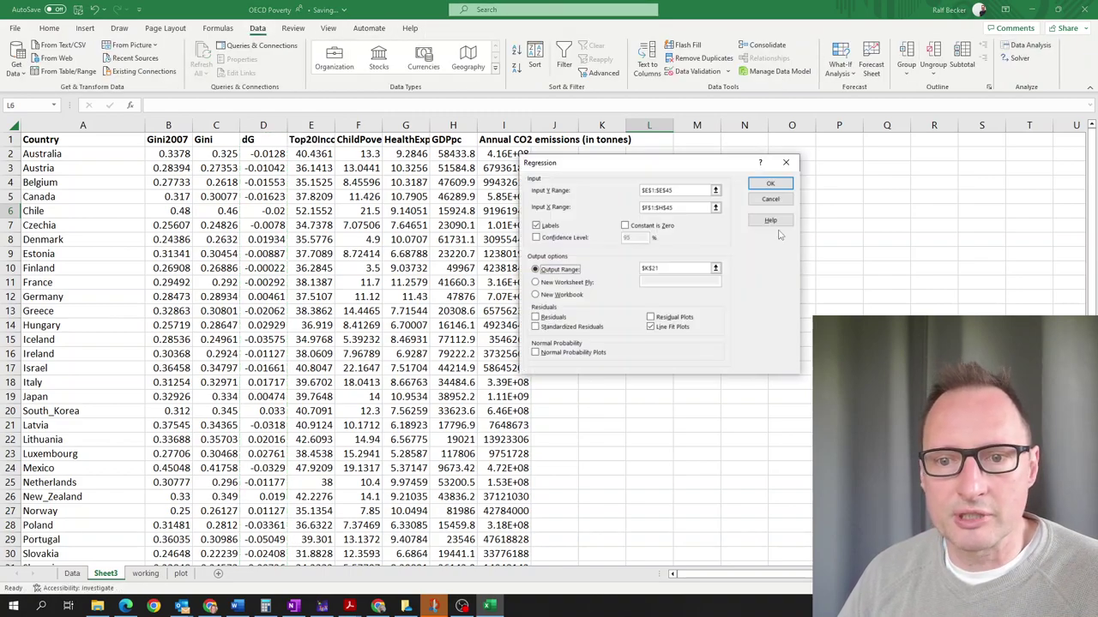
click(715, 206)
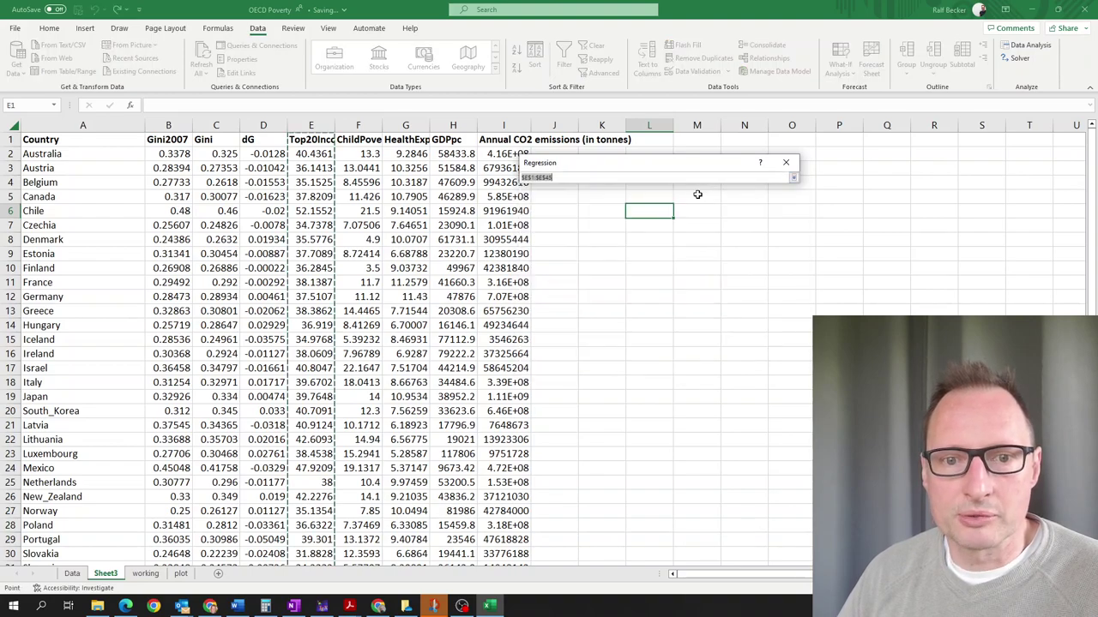
click(253, 141)
drag(253, 140, 256, 614)
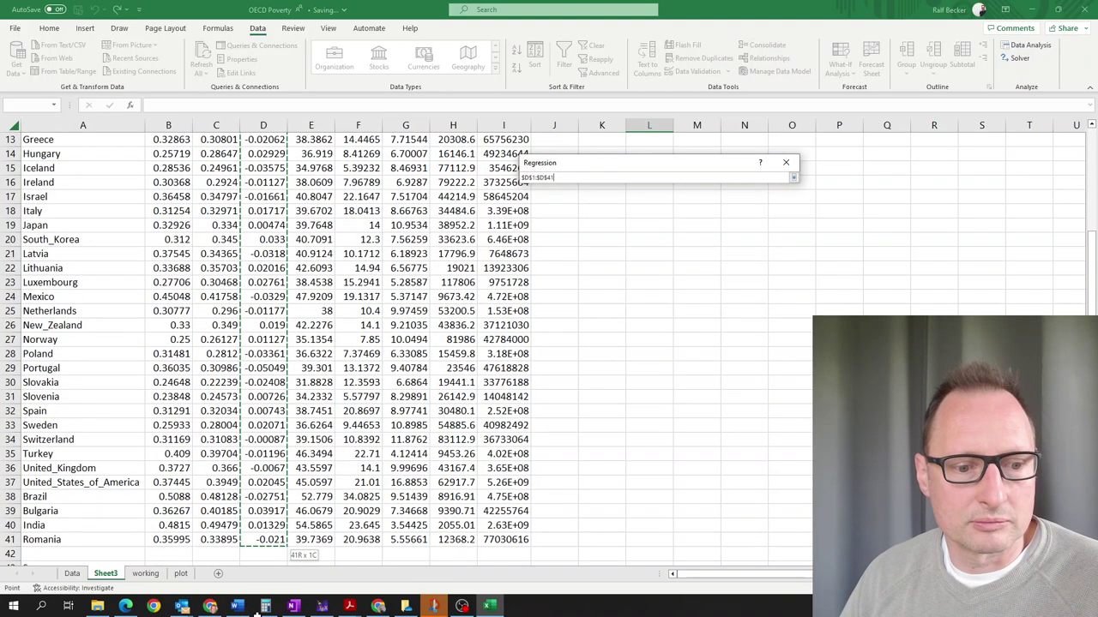
click(793, 178)
click(715, 207)
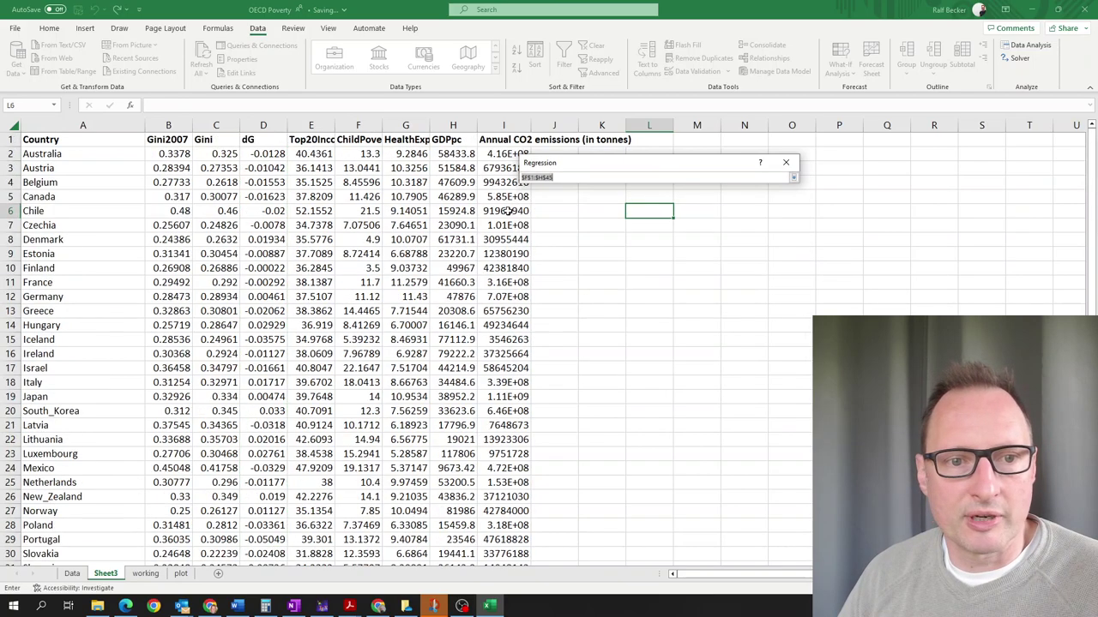
drag(453, 141, 507, 544)
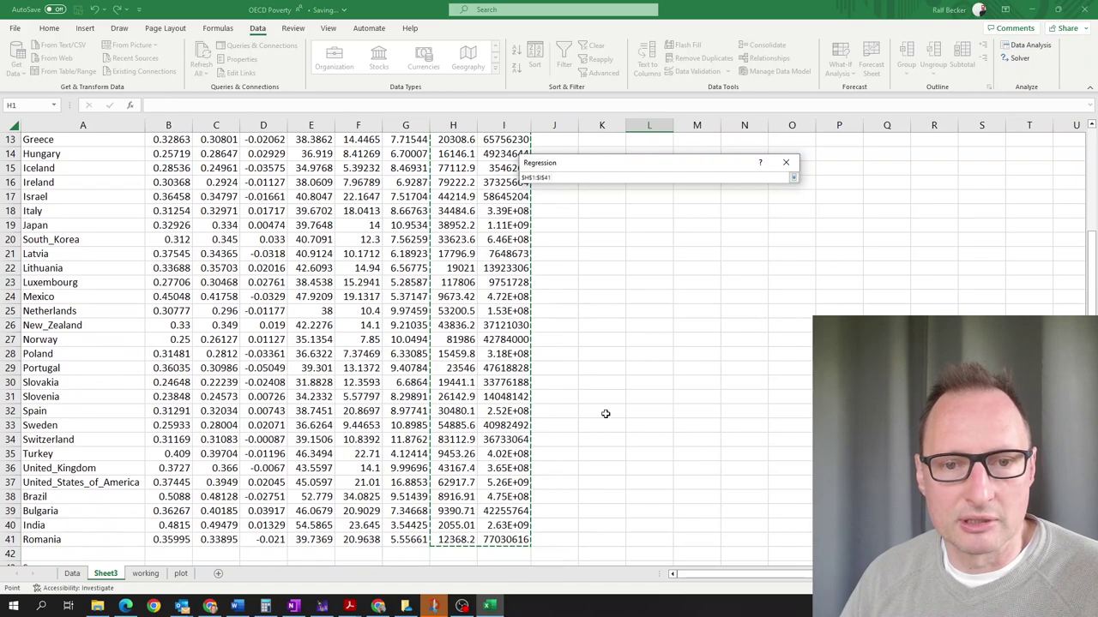
click(794, 179)
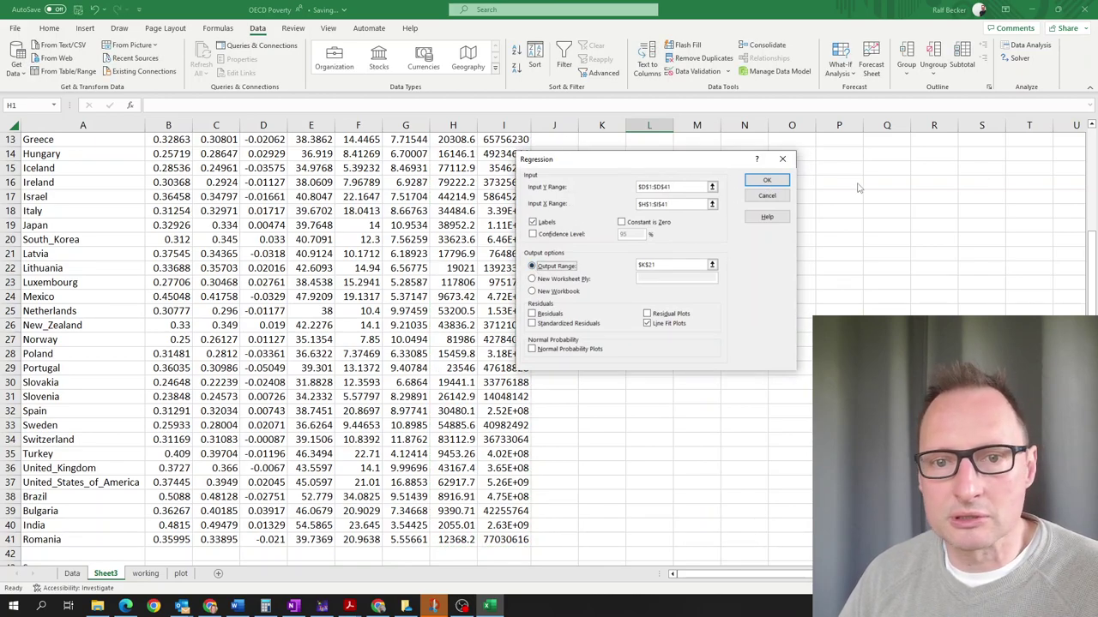
- Set the regression output range to K5 and run it
click(711, 265)
scroll(588, 230, up, 4)
click(562, 198)
click(588, 200)
click(790, 174)
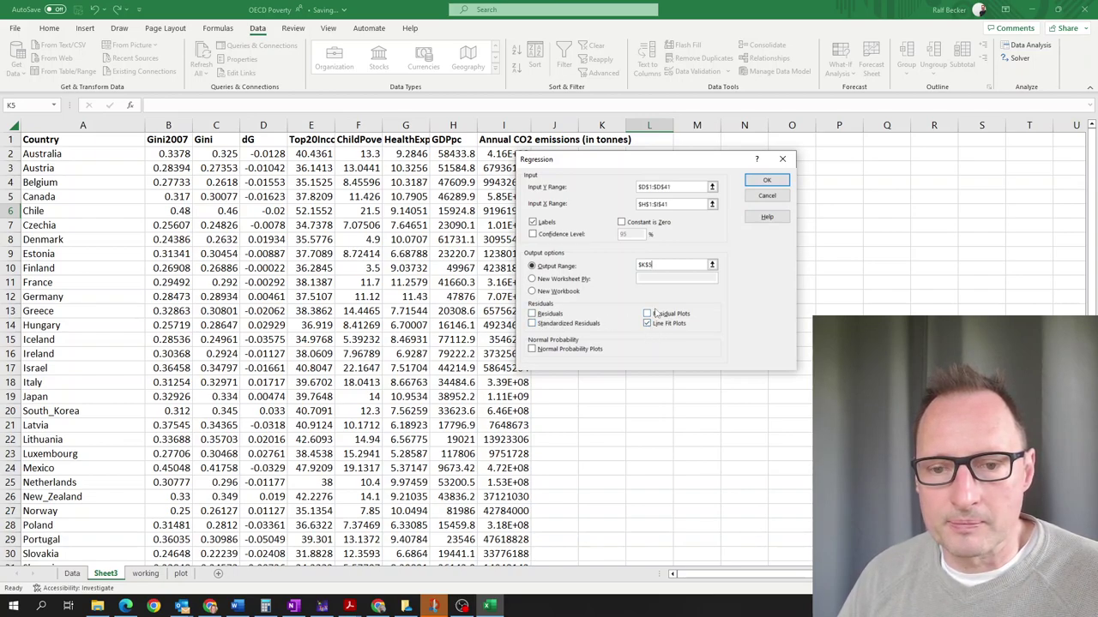
click(763, 181)
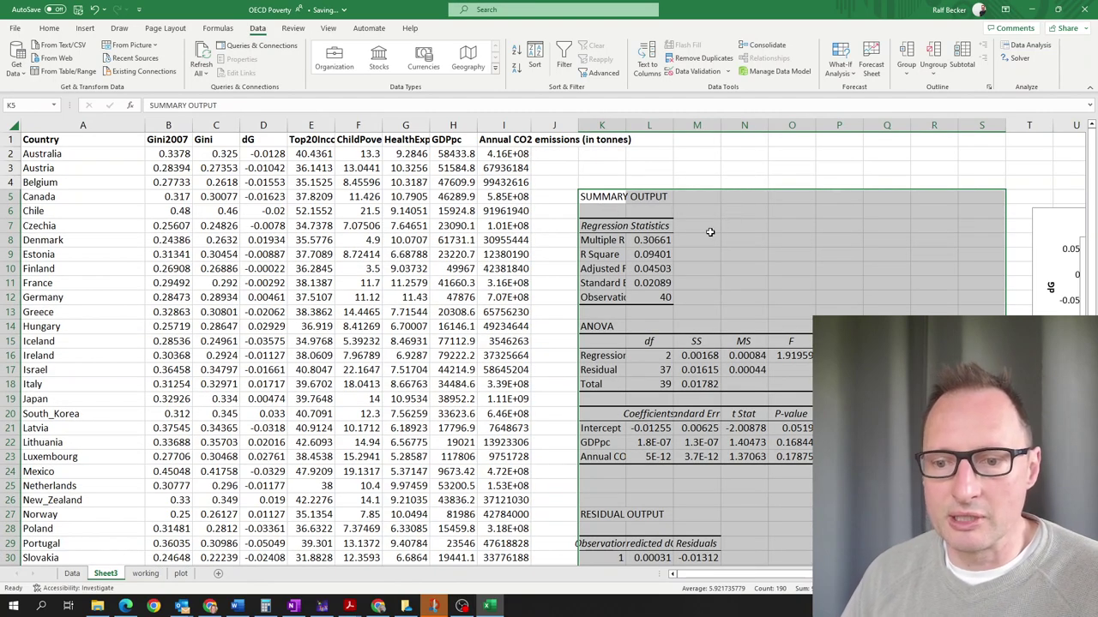
scroll(668, 283, down, 1)
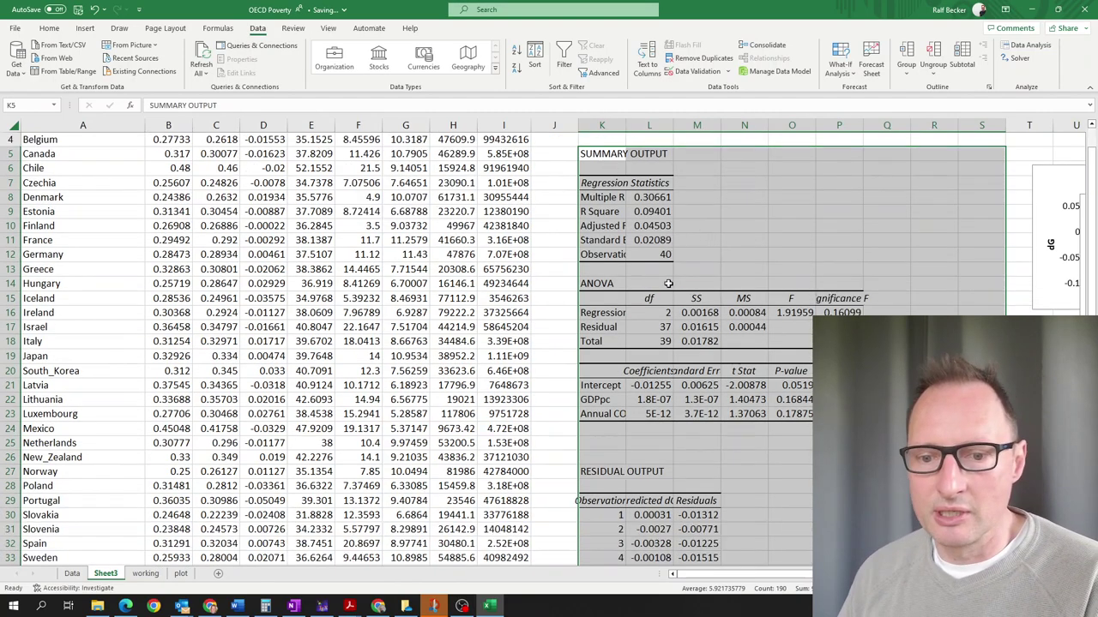
scroll(670, 267, up, 1)
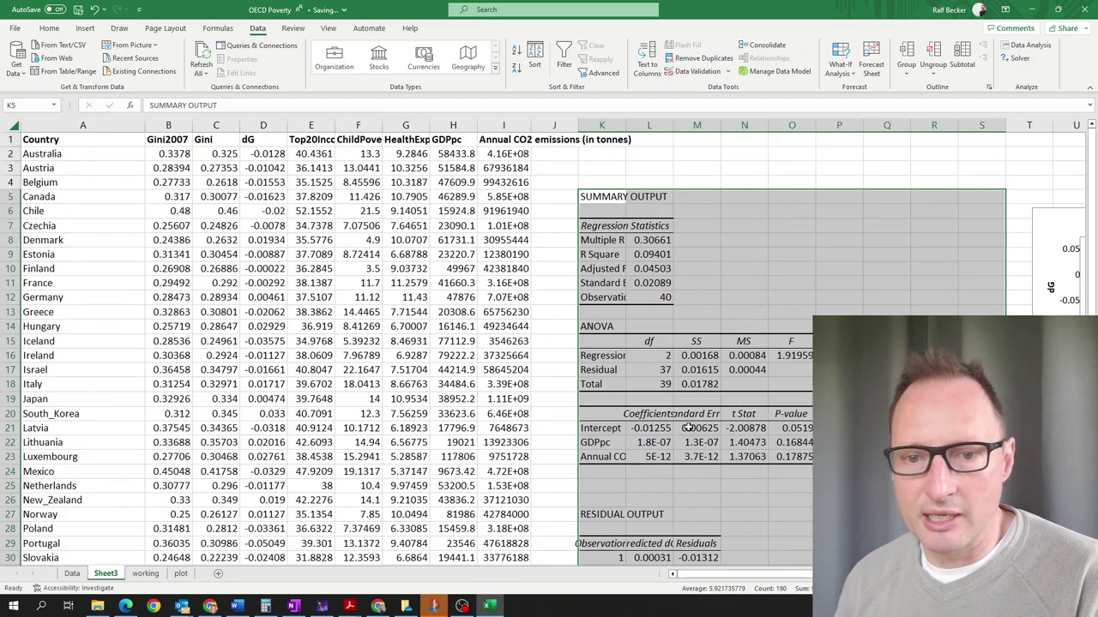
click(688, 427)
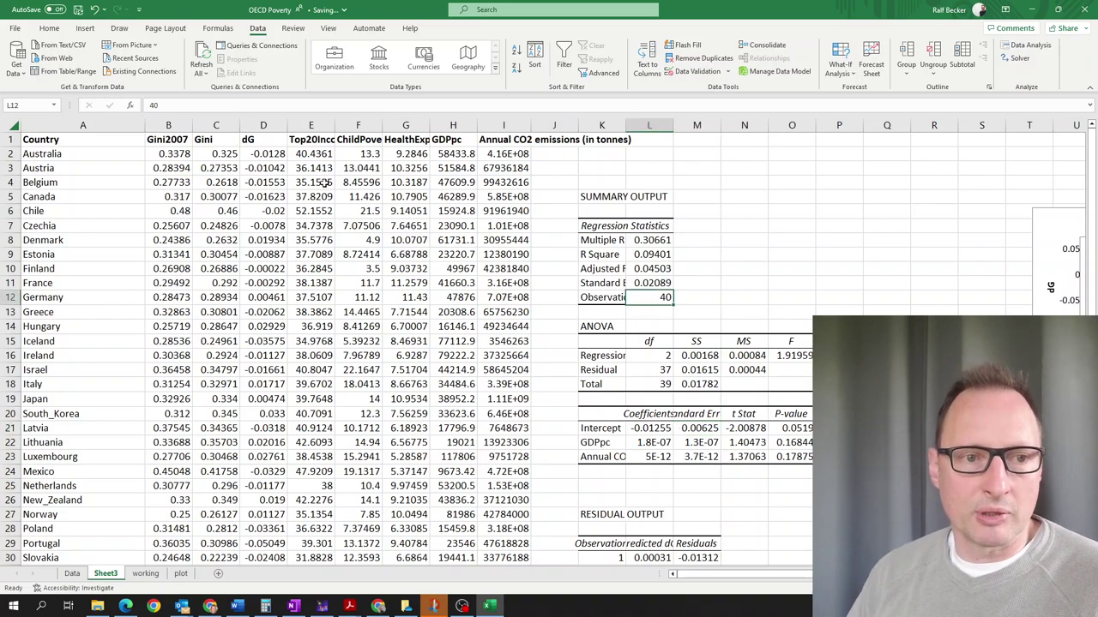
- Inspect Iceland's Gini values and select its row cells in A15:D15
click(259, 168)
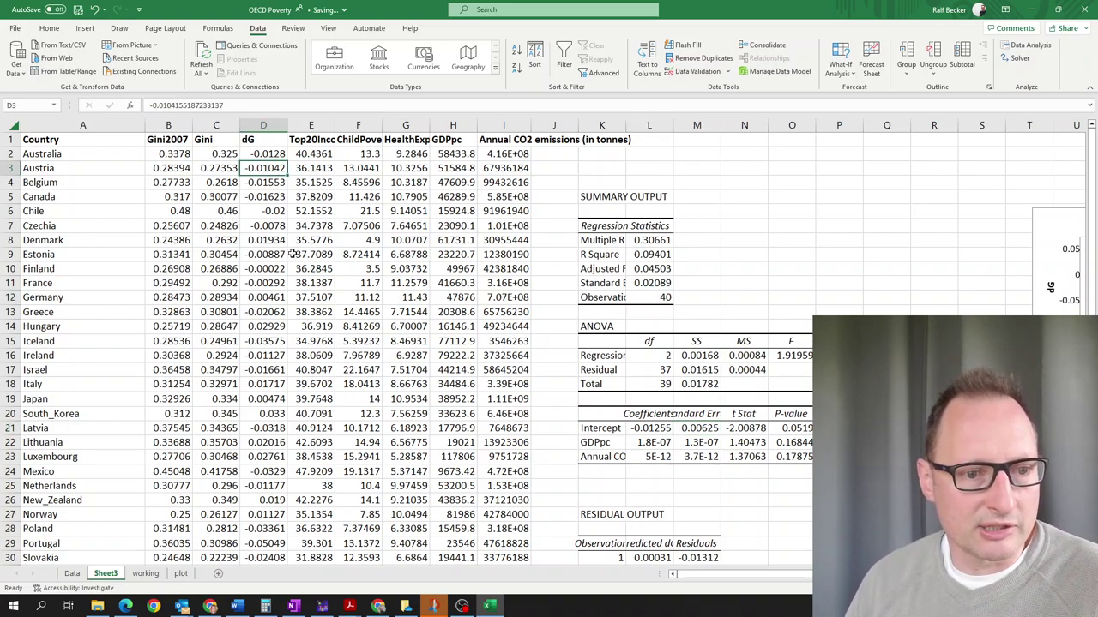
click(66, 341)
click(180, 341)
click(212, 341)
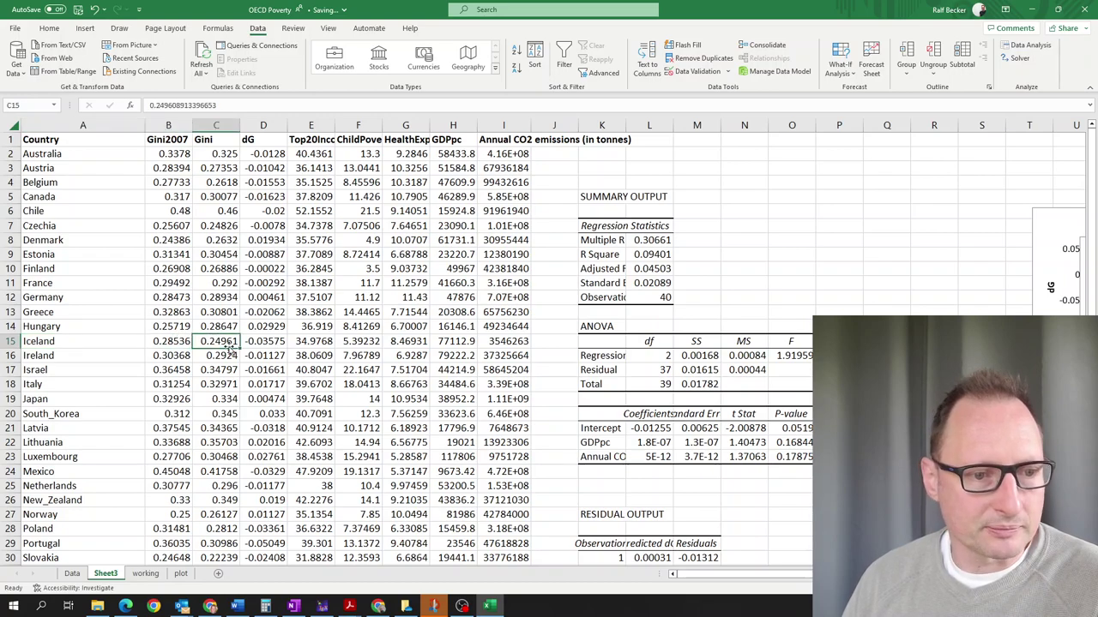
click(180, 341)
drag(94, 339, 274, 342)
- Fill the selected Iceland cells orange
click(53, 29)
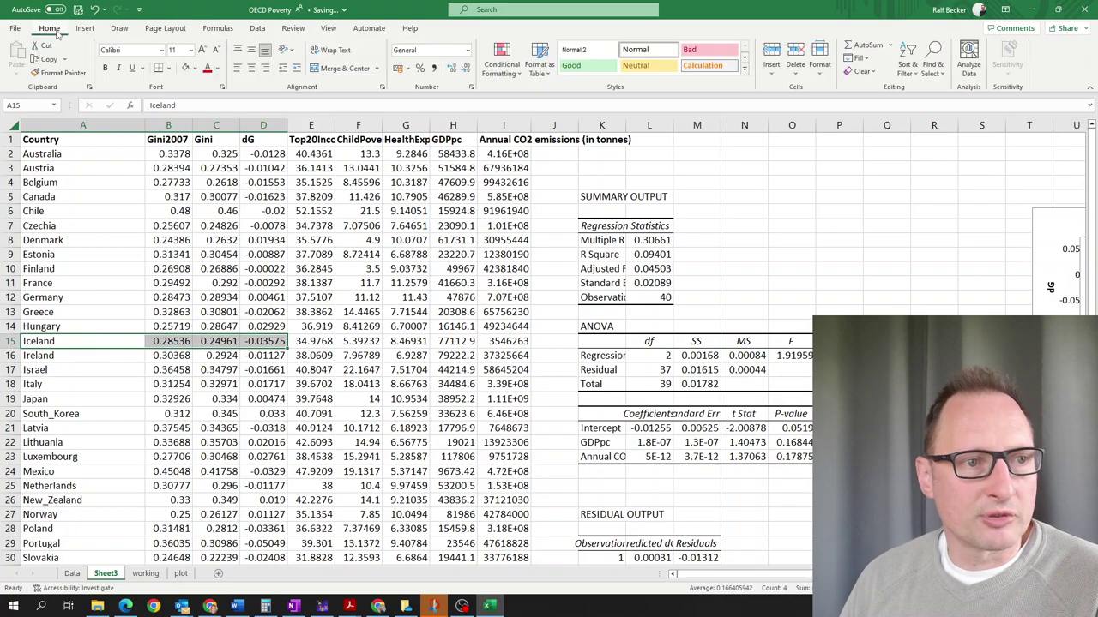
click(87, 30)
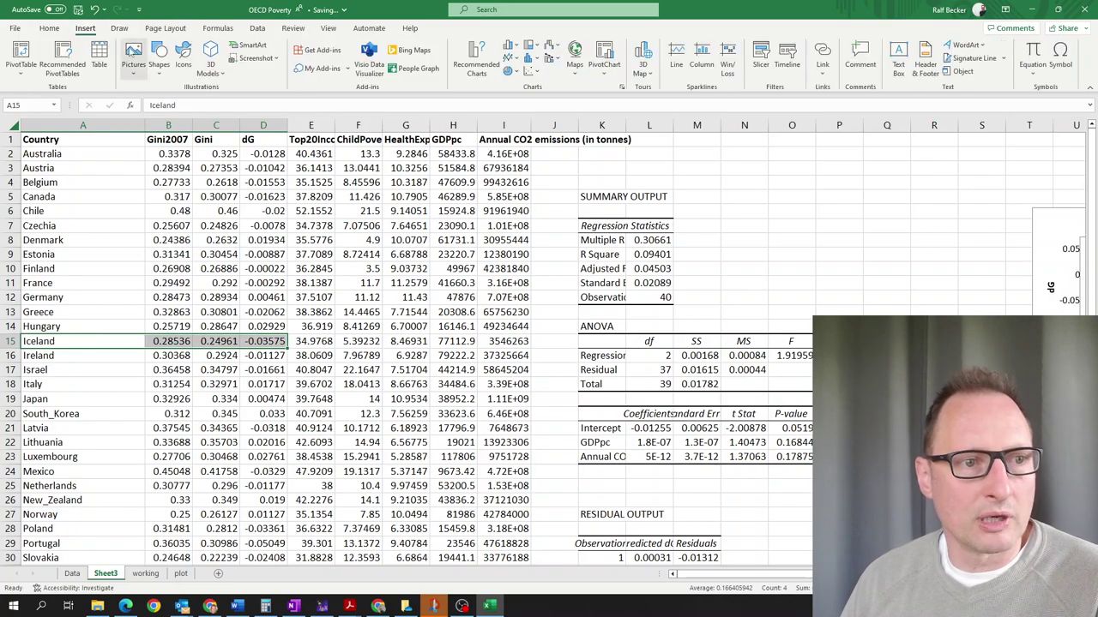
click(53, 29)
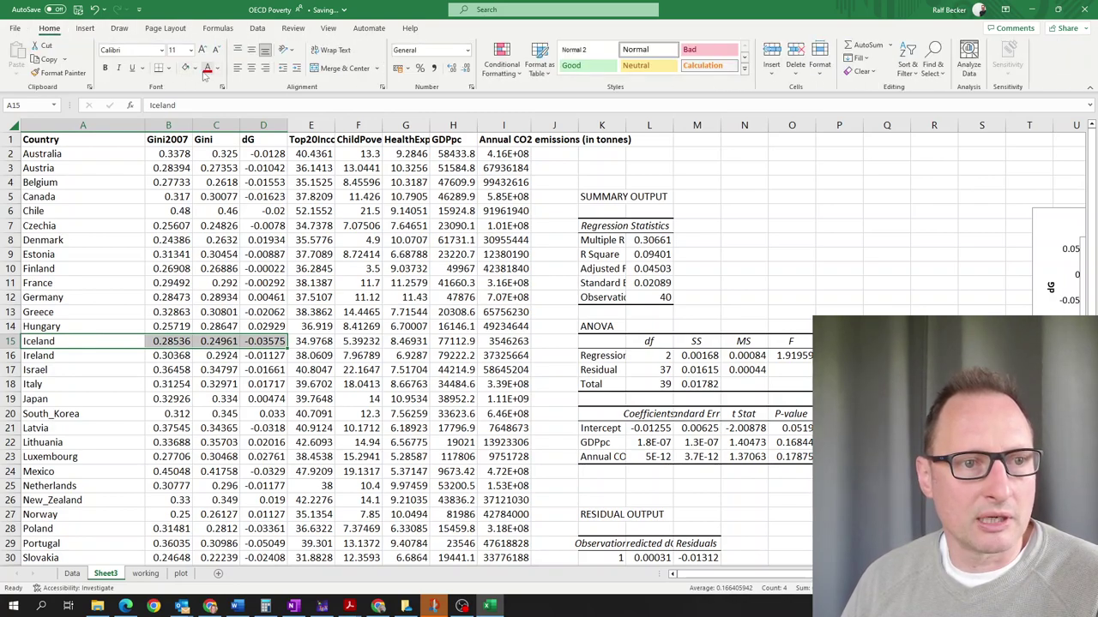
click(194, 69)
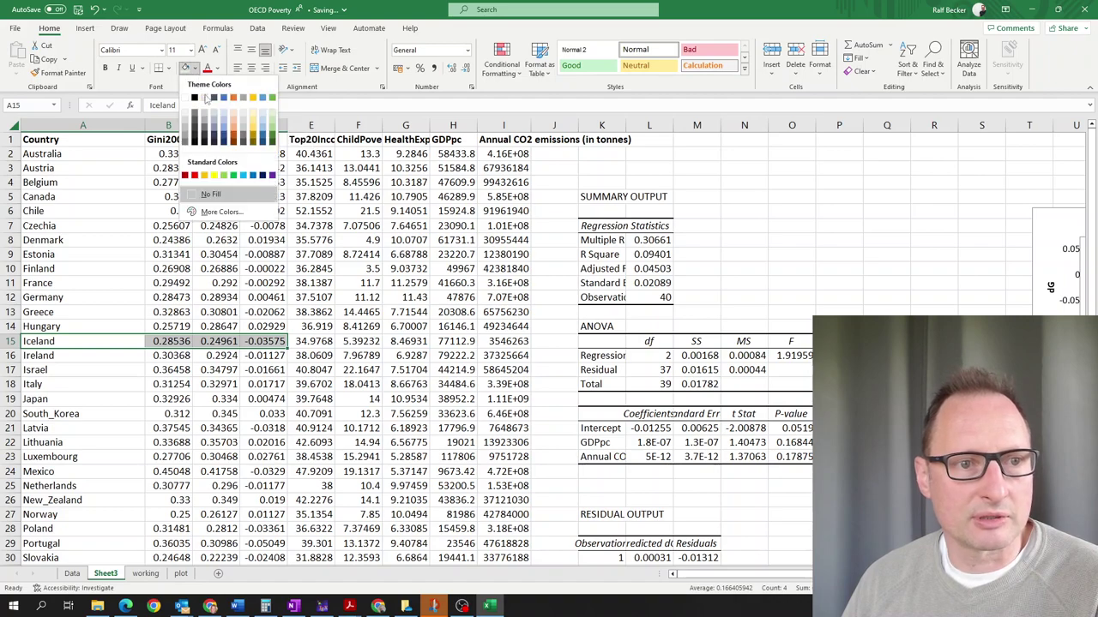
click(232, 97)
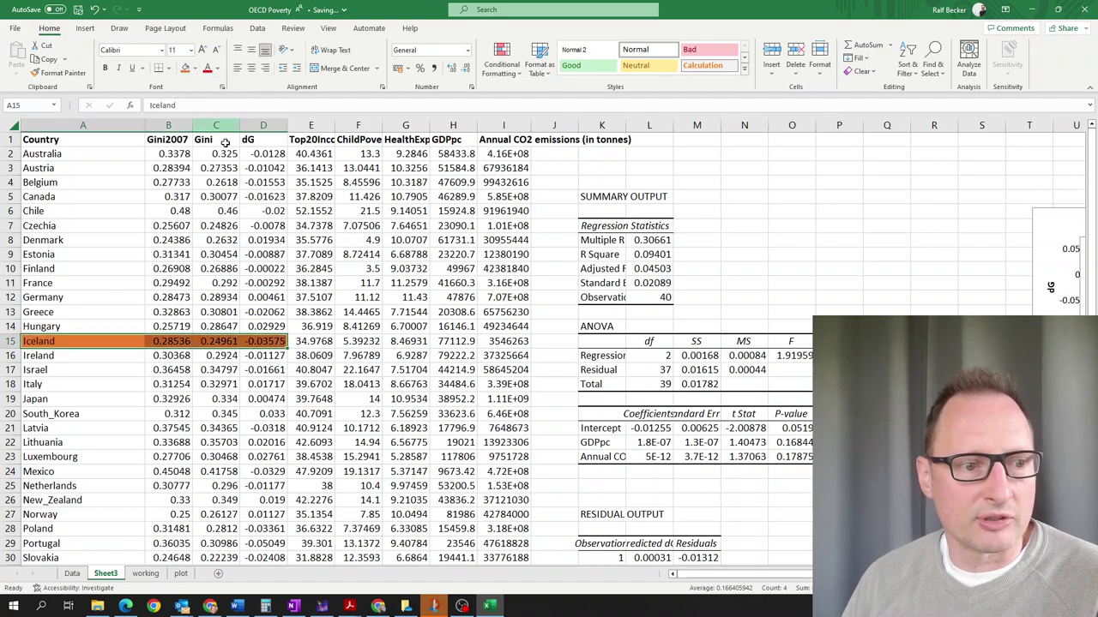
click(214, 368)
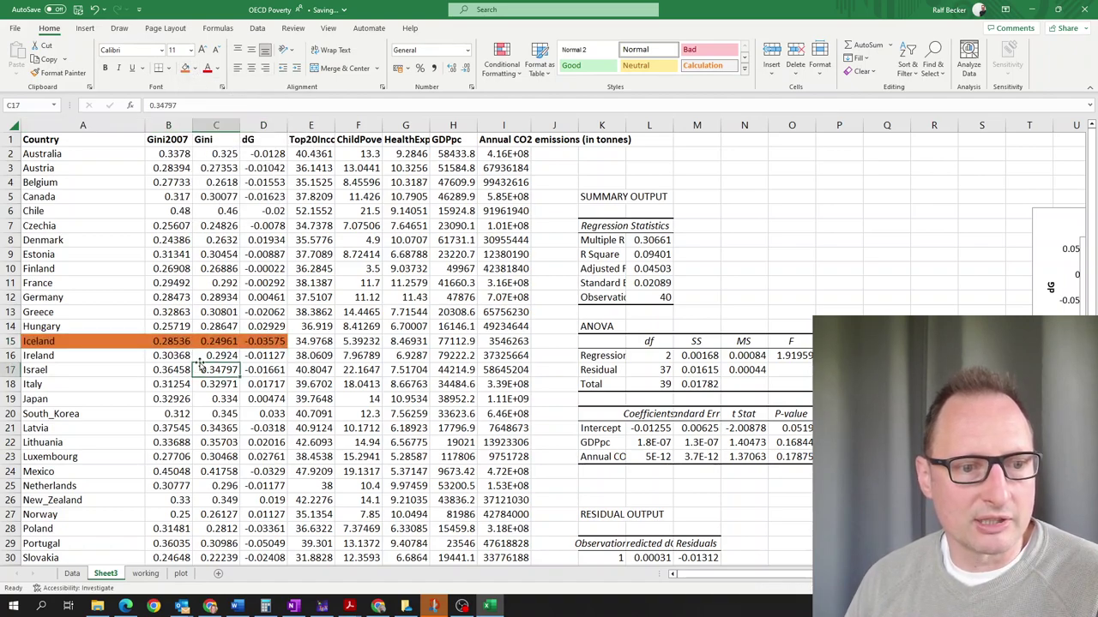
click(185, 341)
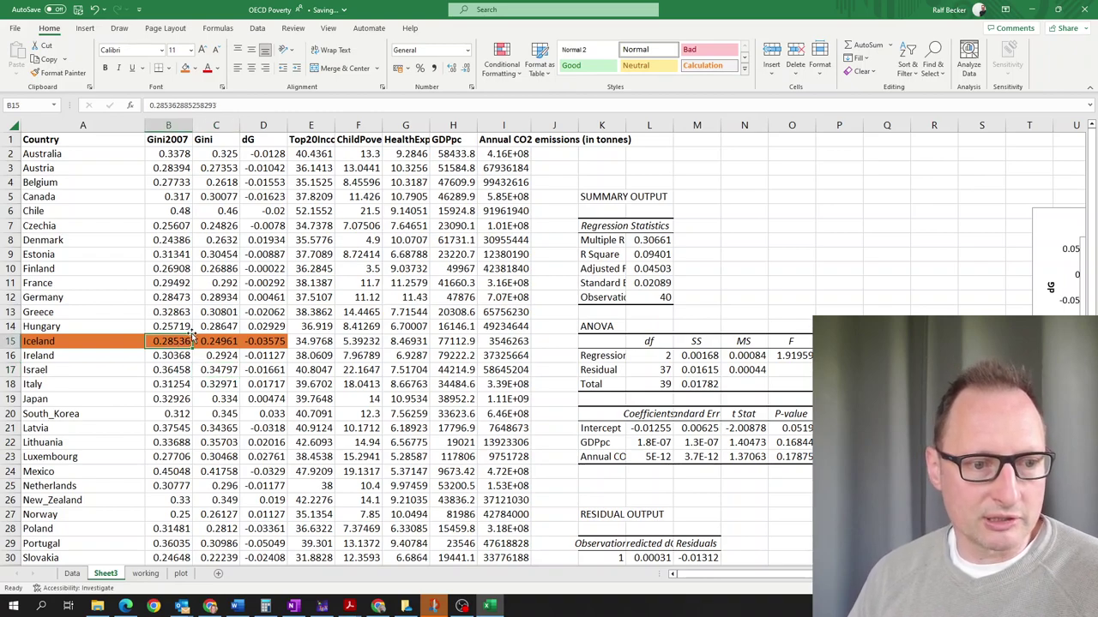
click(230, 340)
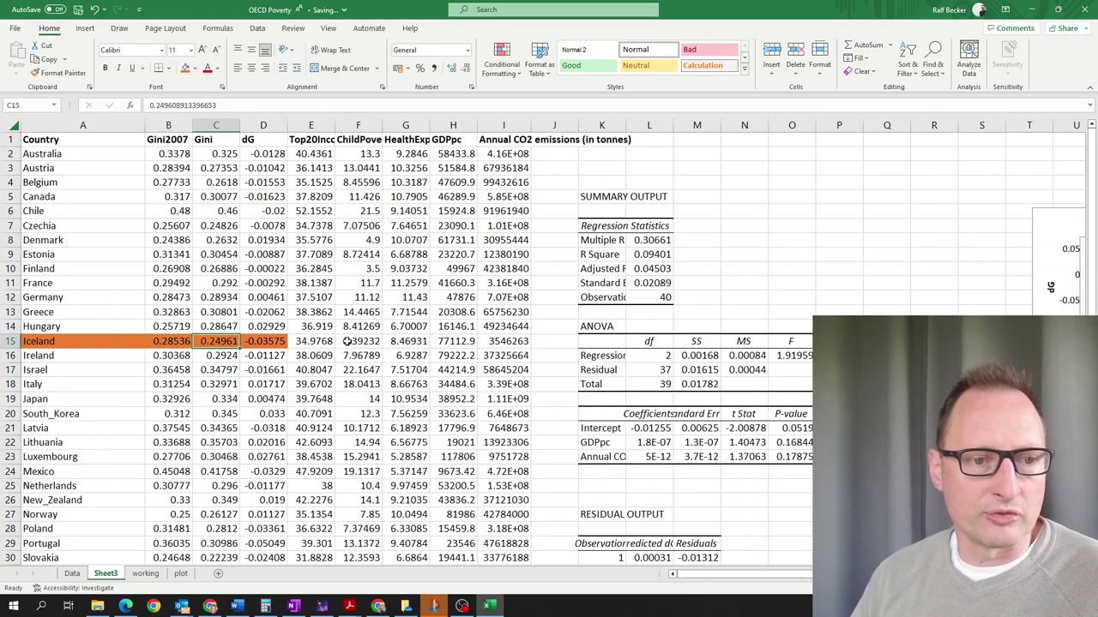
click(276, 344)
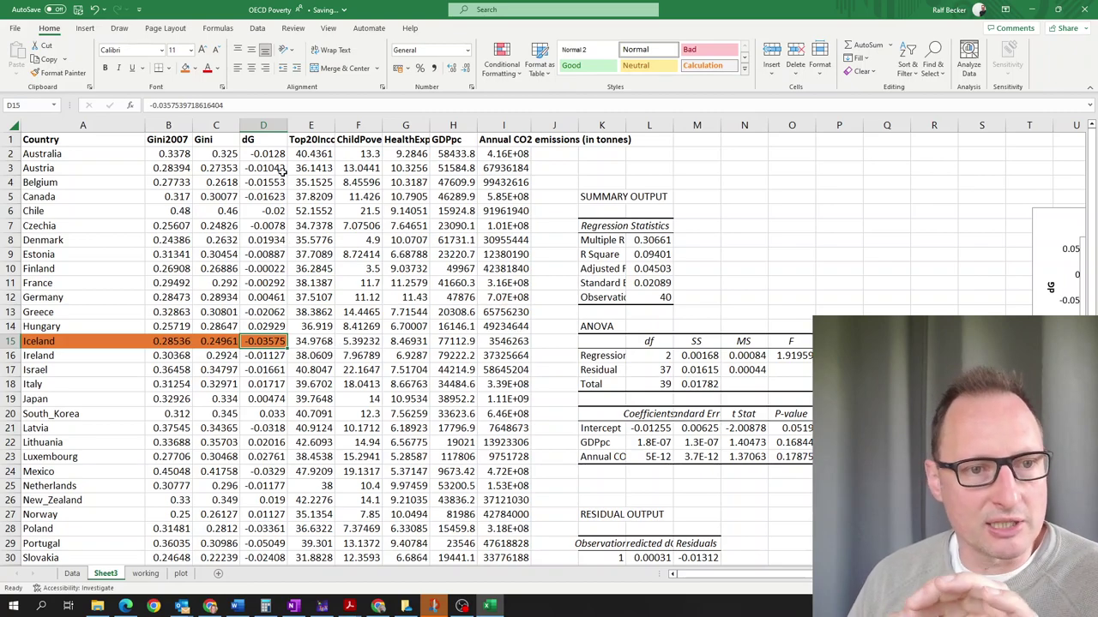
click(265, 125)
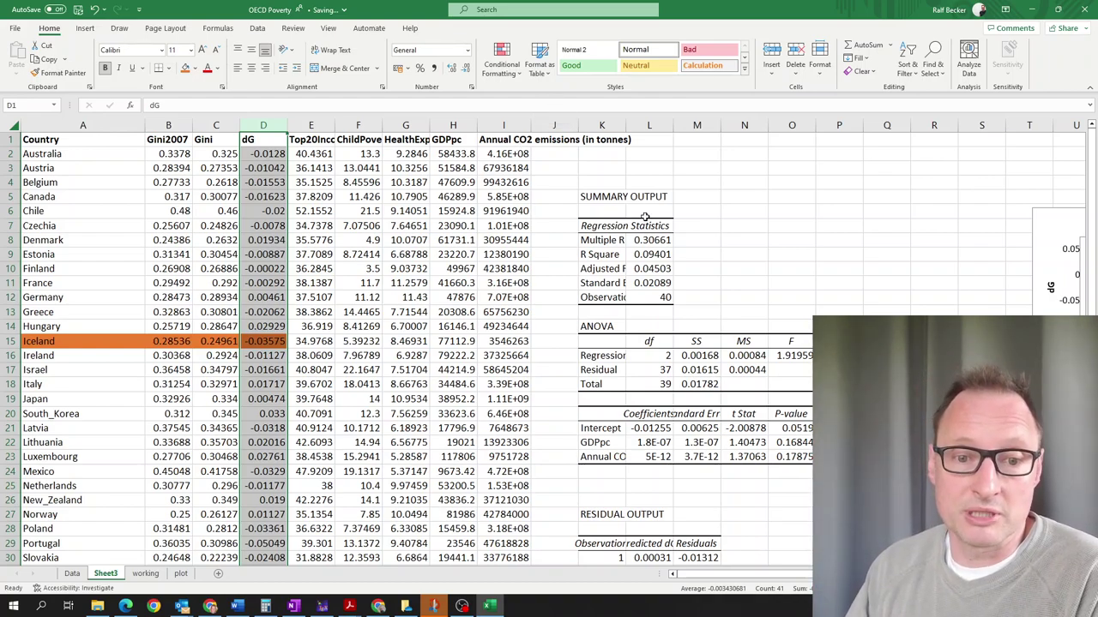
click(566, 299)
scroll(572, 315, down, 2)
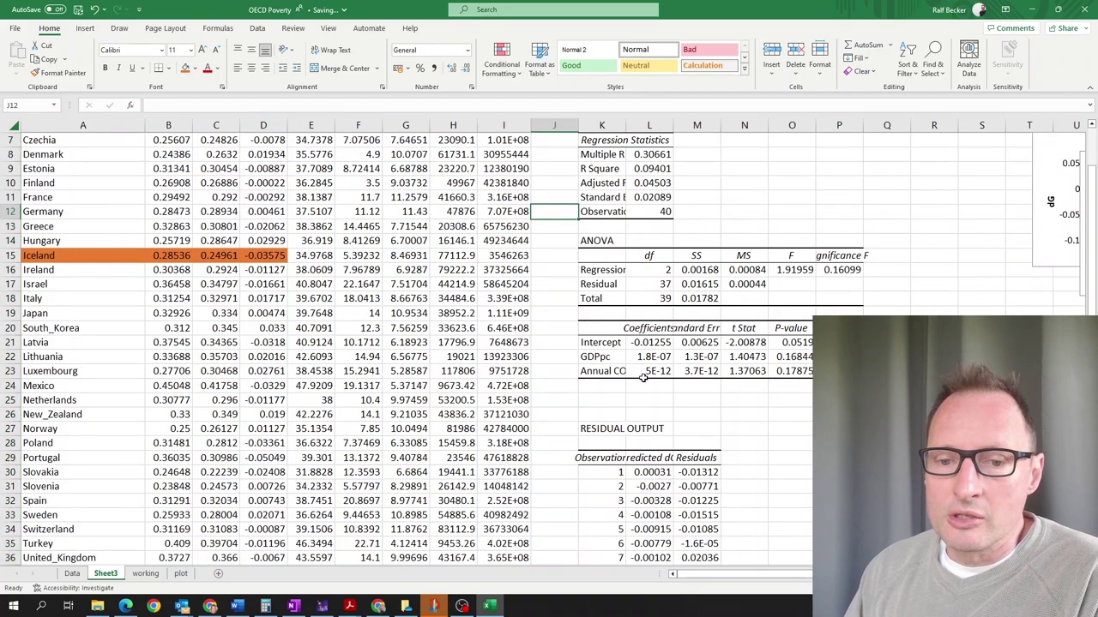
scroll(746, 347, up, 2)
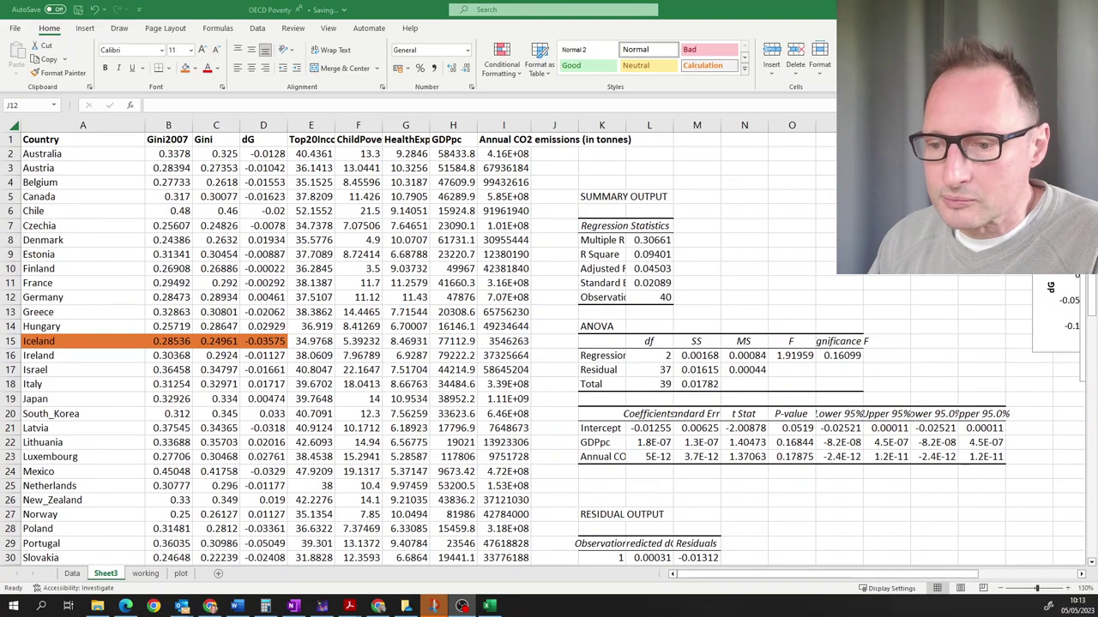
click(1083, 577)
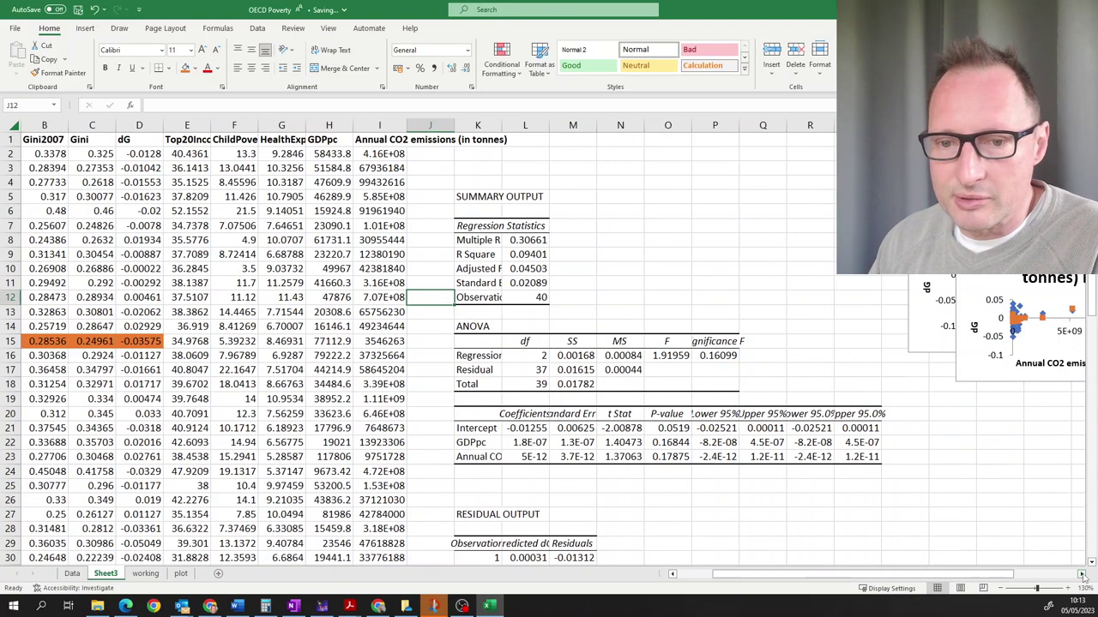
click(1082, 577)
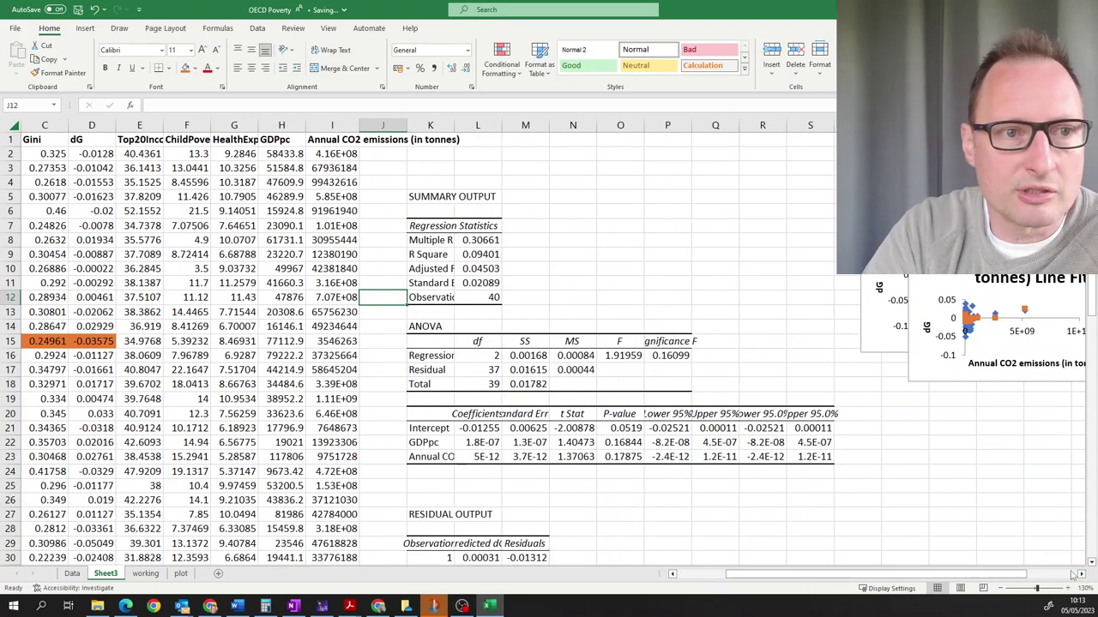
- Draw a red ink arrow at the Annual CO2 regression row, then select the GDPpc and CO2 headers
click(120, 28)
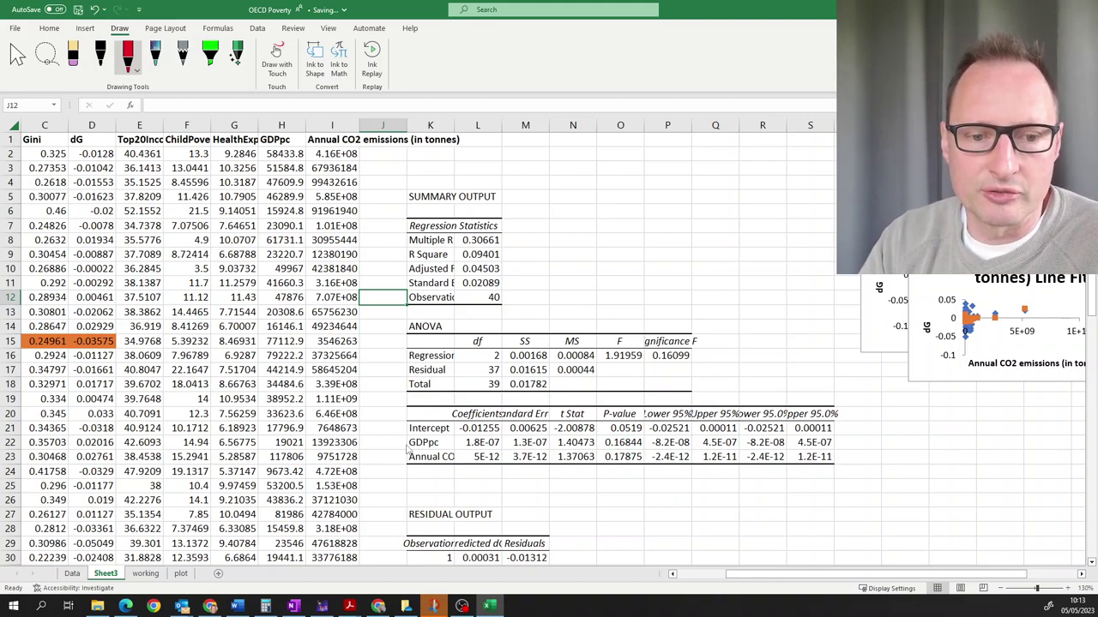
drag(406, 460, 408, 457)
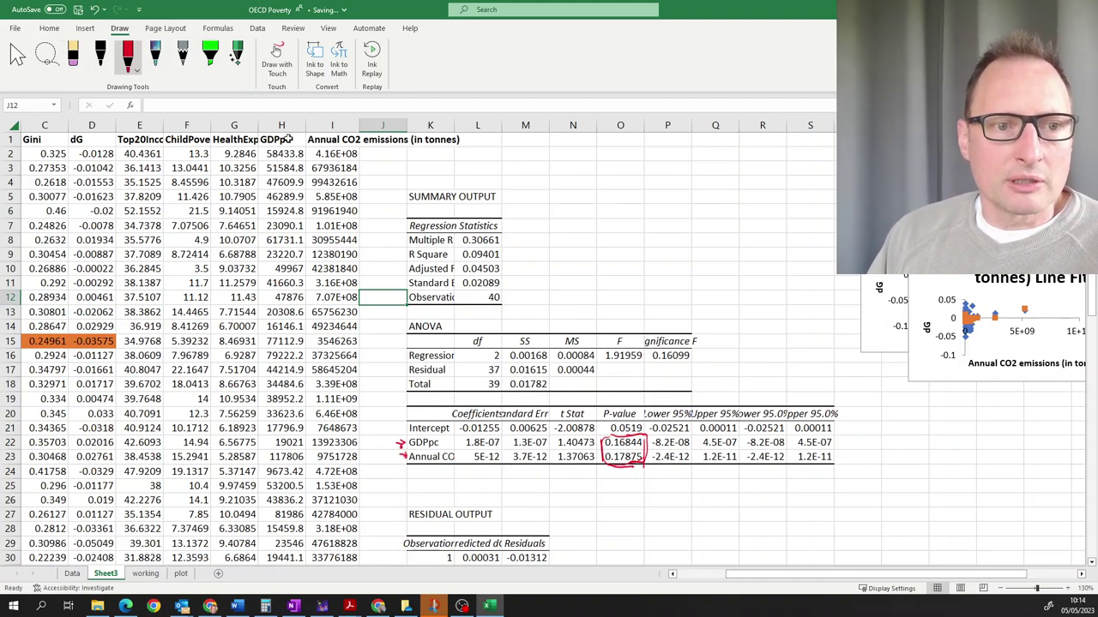
click(334, 140)
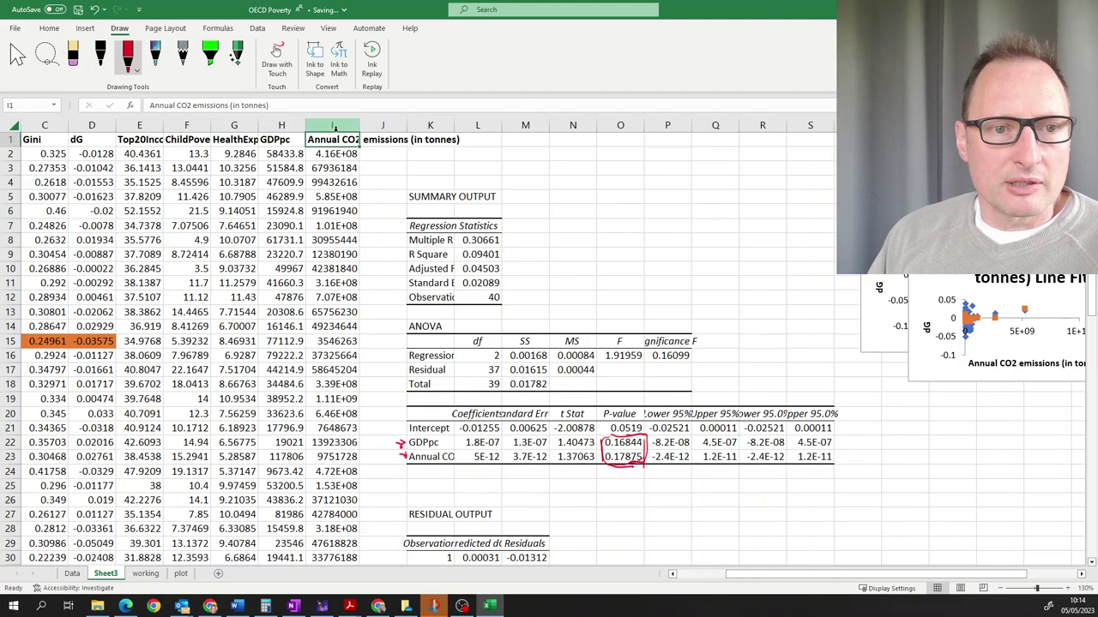
click(283, 143)
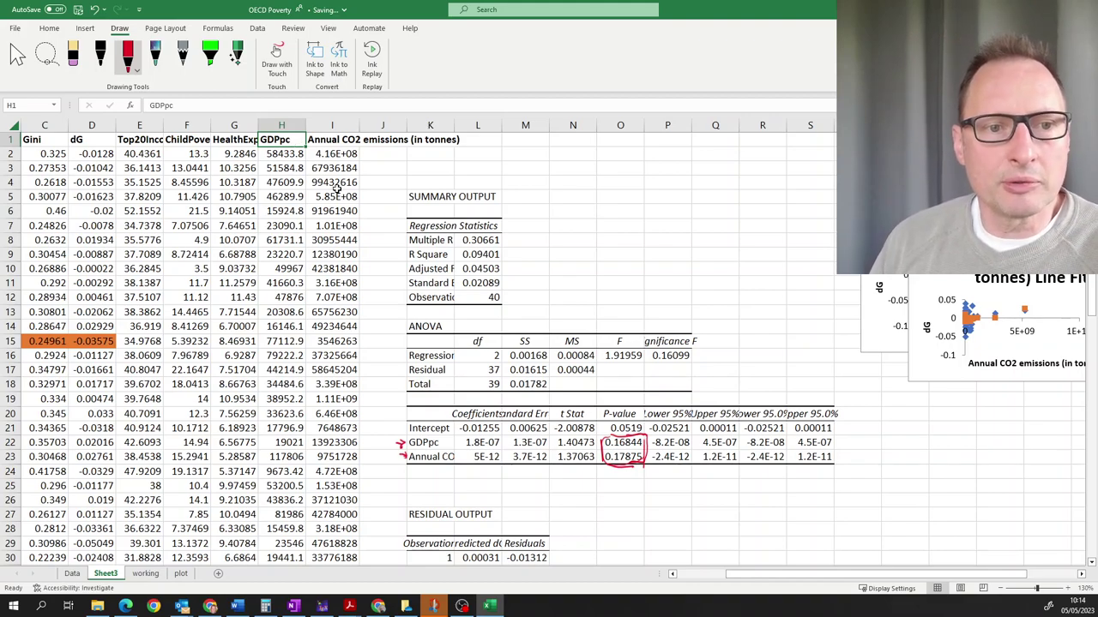
drag(304, 157, 326, 591)
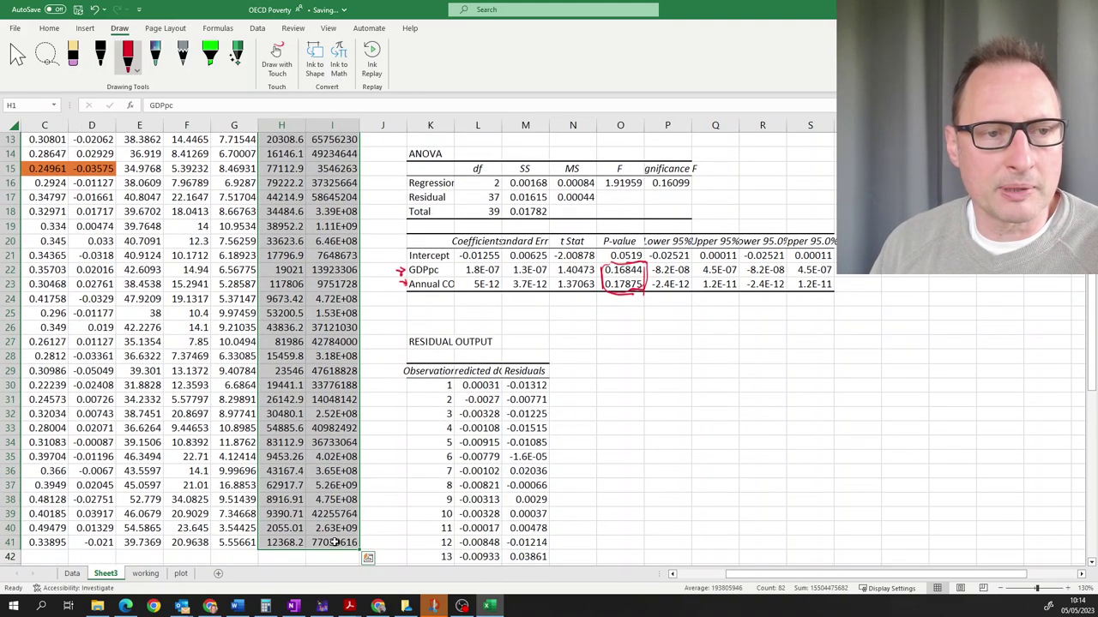
click(85, 28)
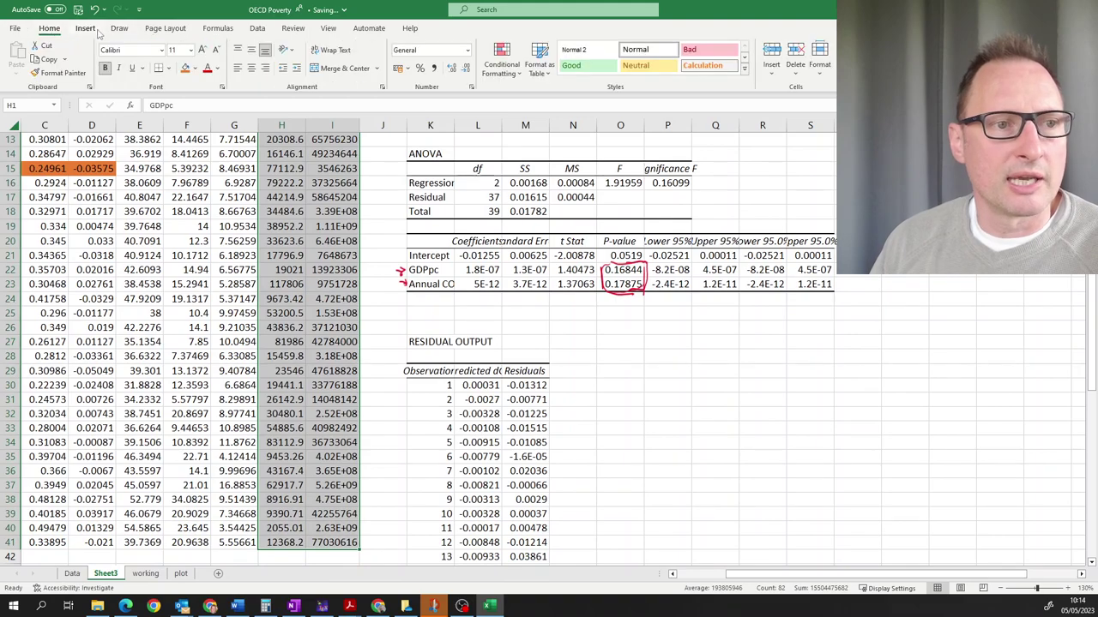
click(531, 71)
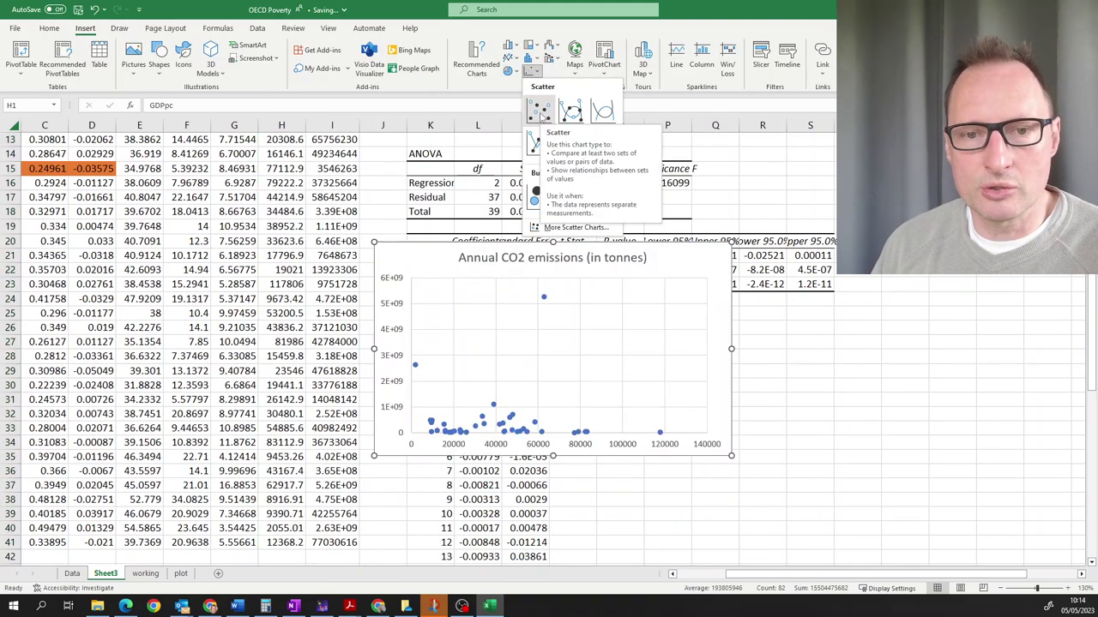
click(539, 113)
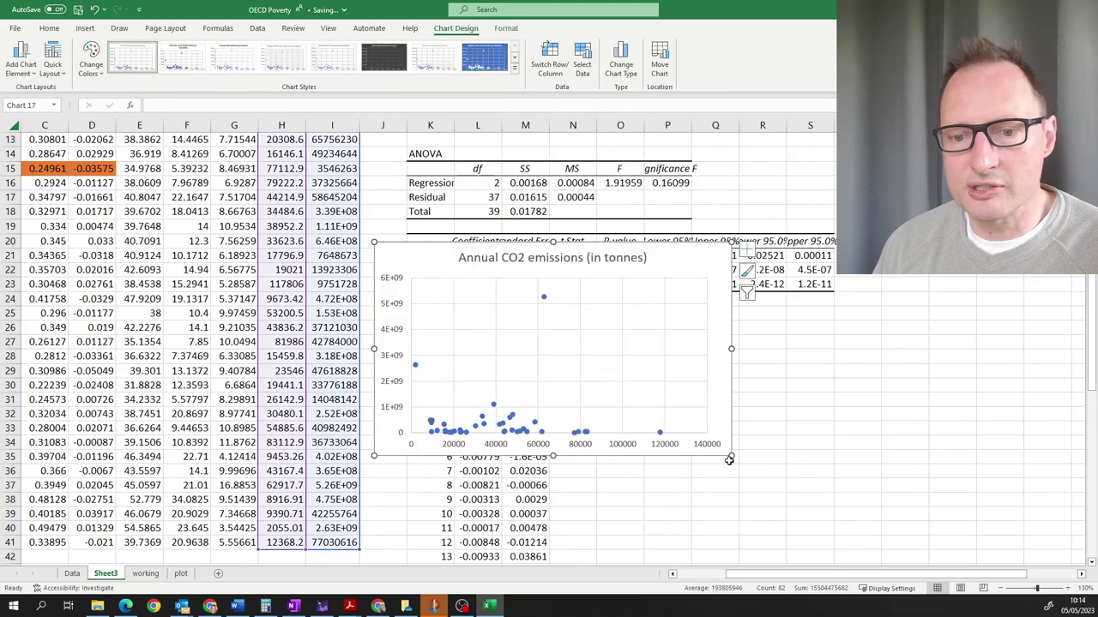
drag(730, 457, 787, 500)
drag(374, 370, 231, 370)
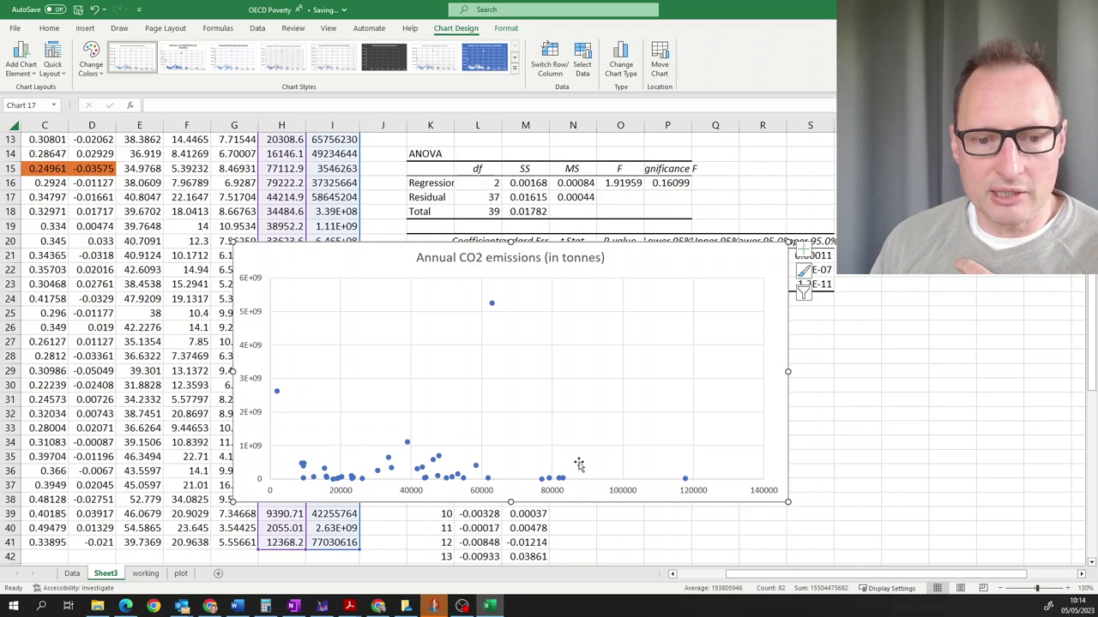
mouse_move(277, 394)
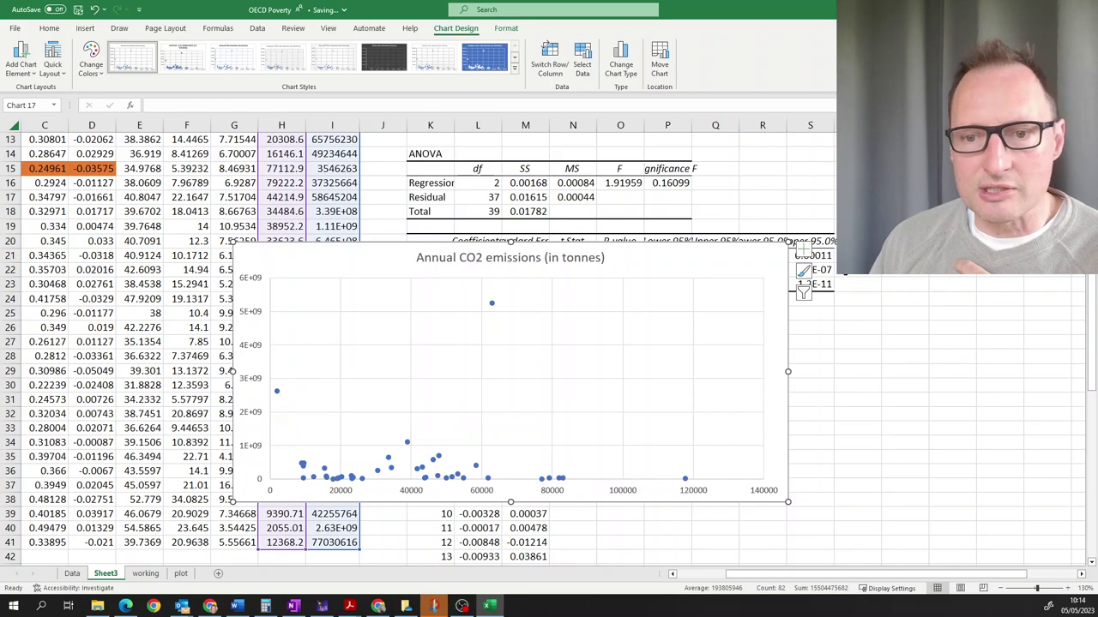
- Undo the scatter chart and select the data table A1:I41
key(ctrl+z)
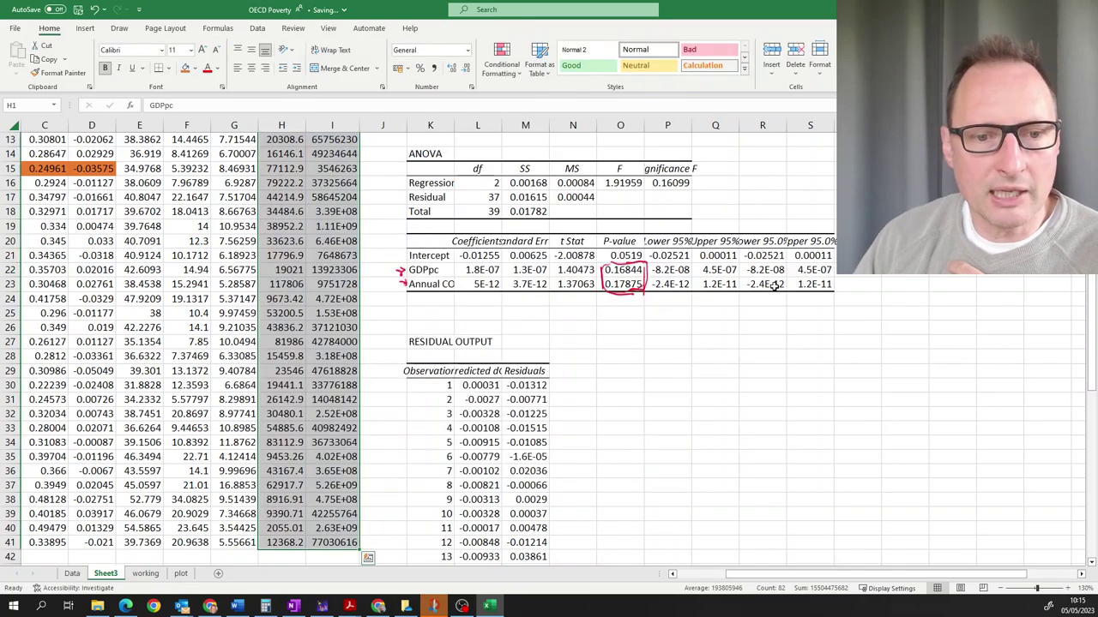
click(189, 310)
scroll(138, 198, up, 4)
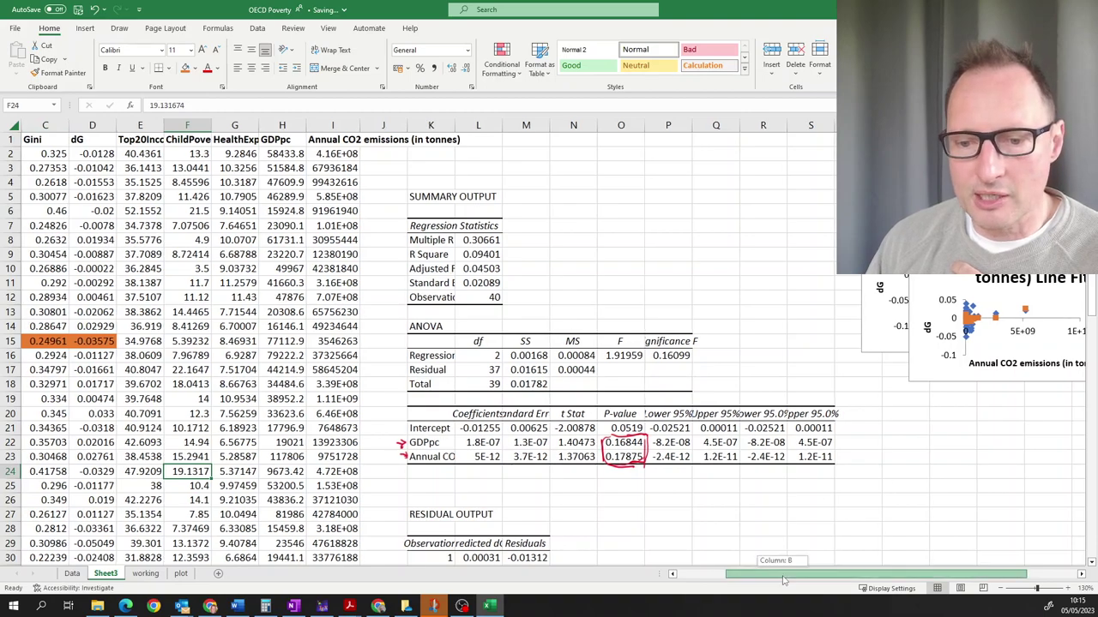
drag(786, 576, 734, 576)
drag(85, 139, 504, 580)
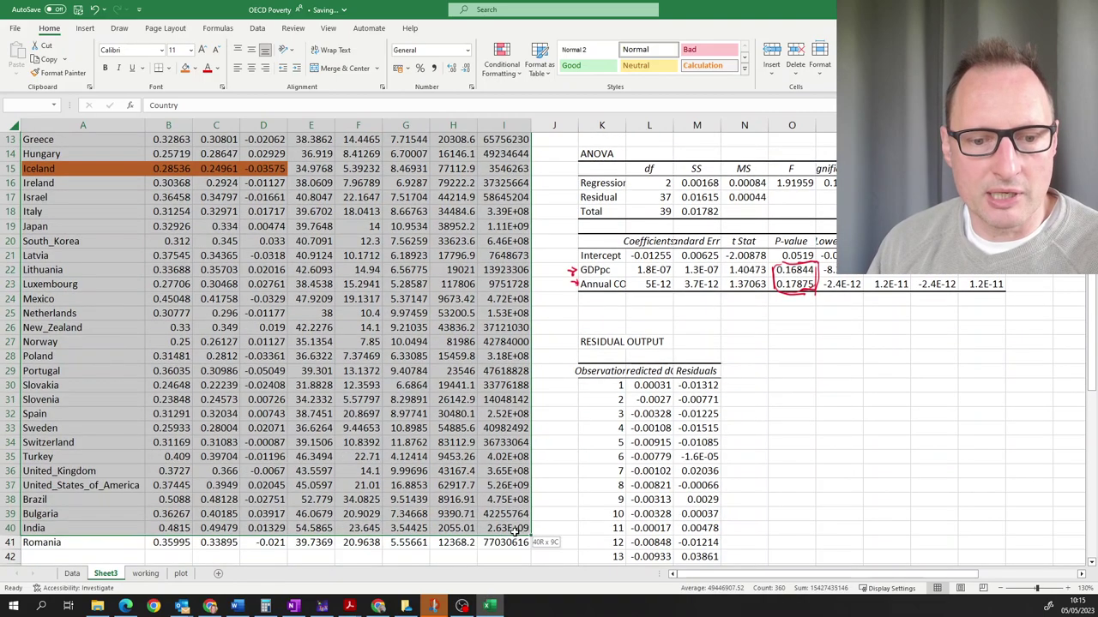
- Sort the table ascending by 'Annual CO2 emissions (in tonnes)' and select the CO2 values I2:I41
click(257, 30)
click(534, 69)
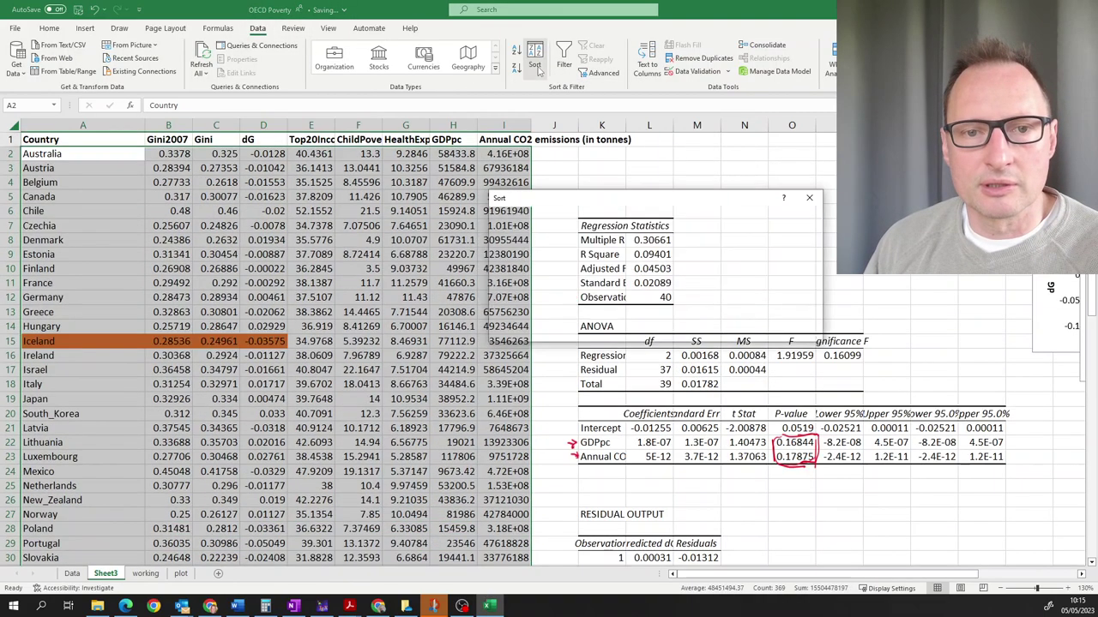
click(566, 246)
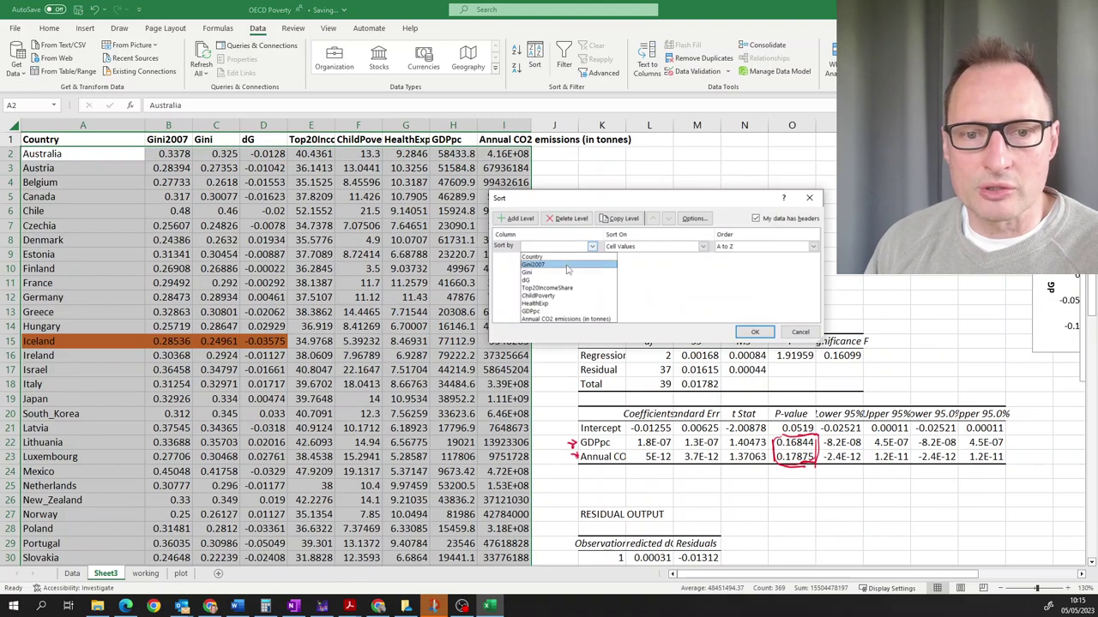
click(565, 319)
click(754, 332)
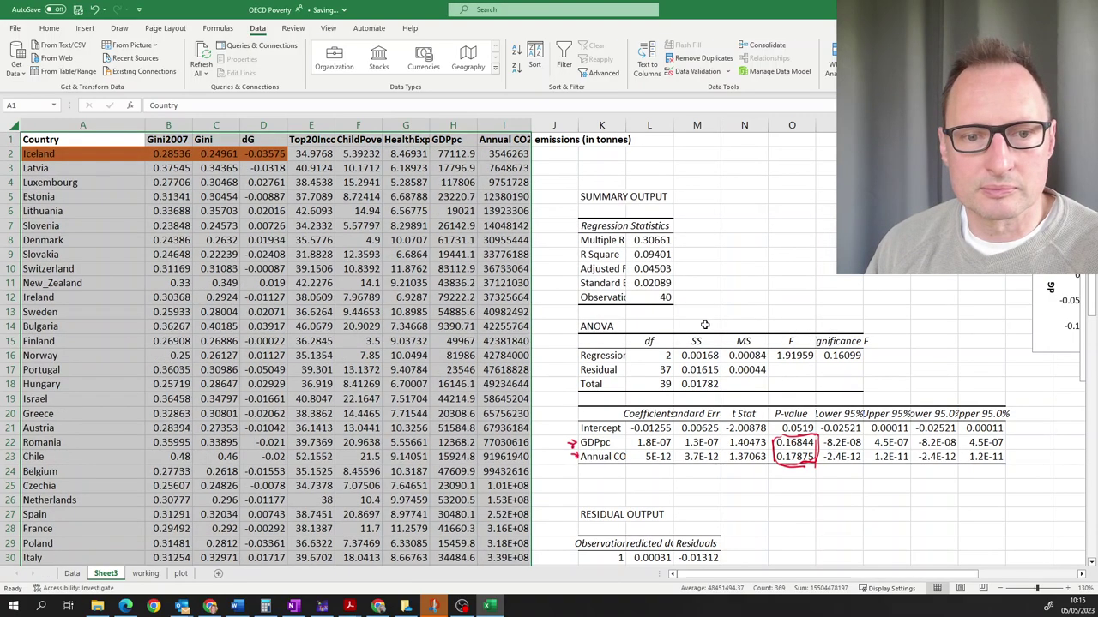
click(331, 280)
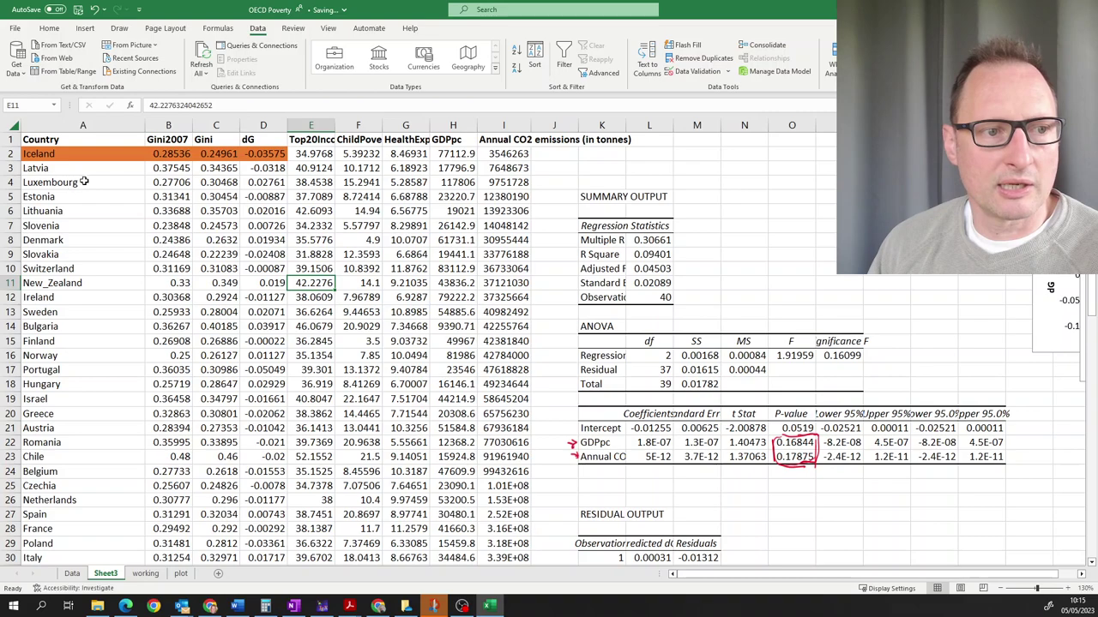
click(136, 177)
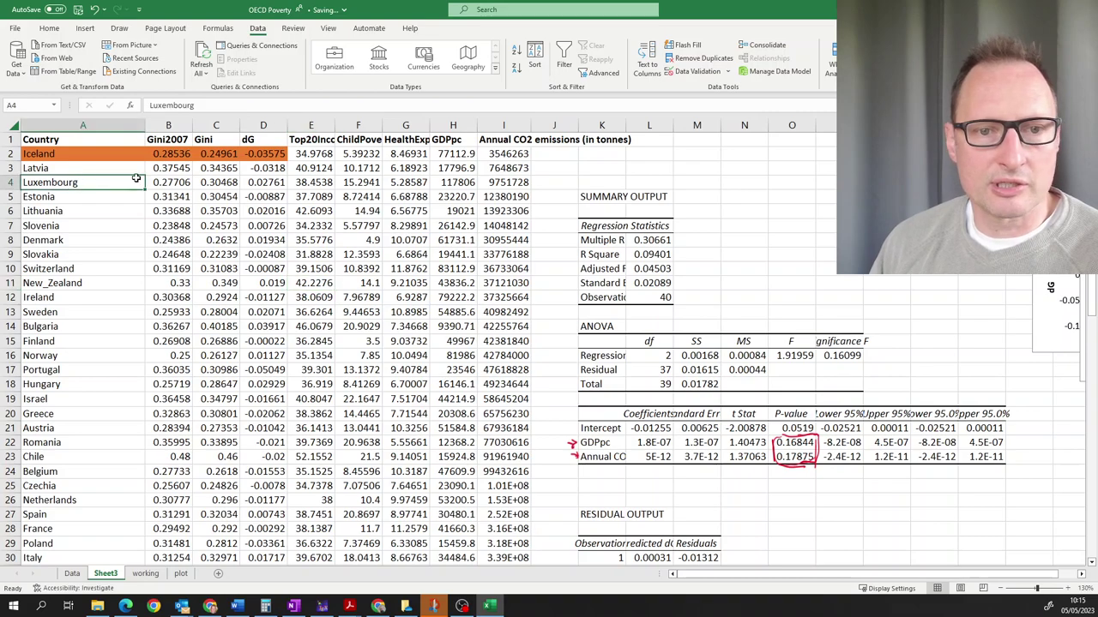
click(506, 154)
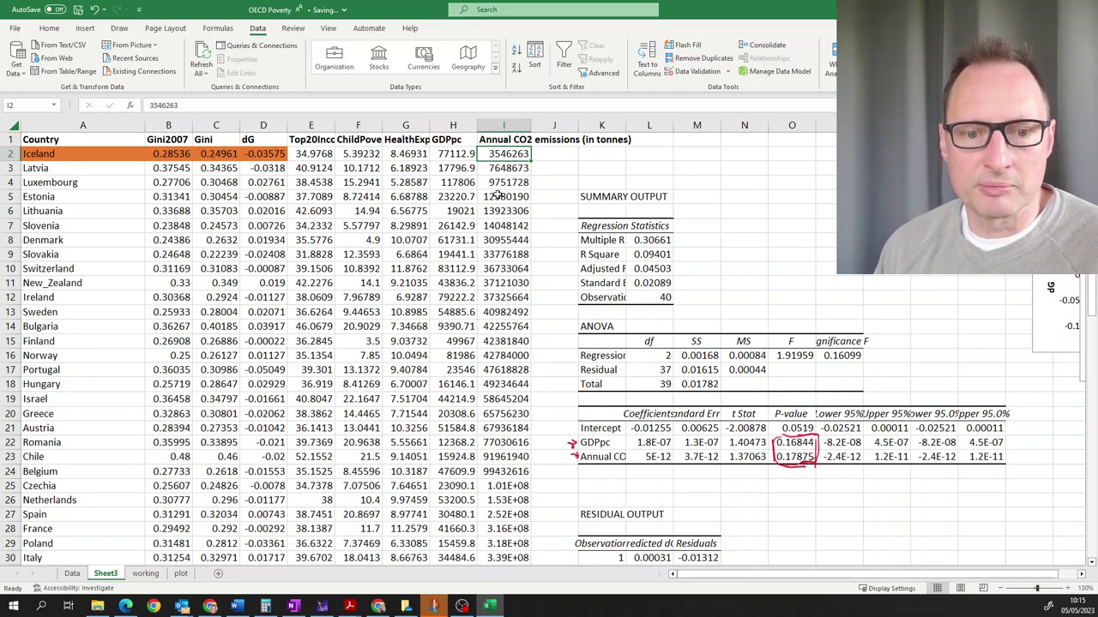
click(505, 398)
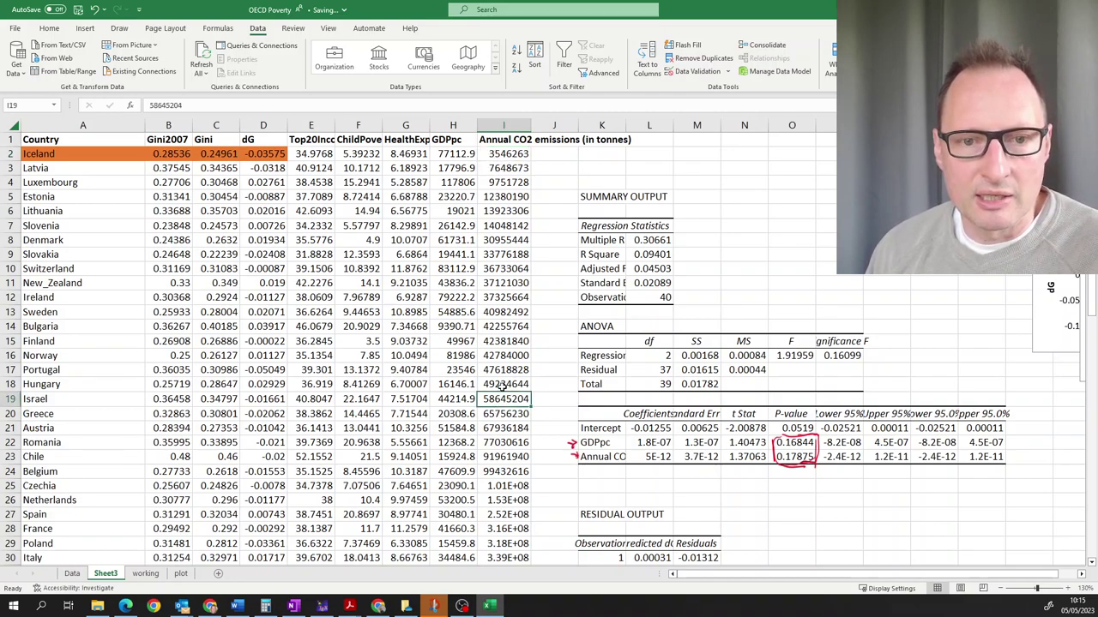
drag(509, 152, 511, 516)
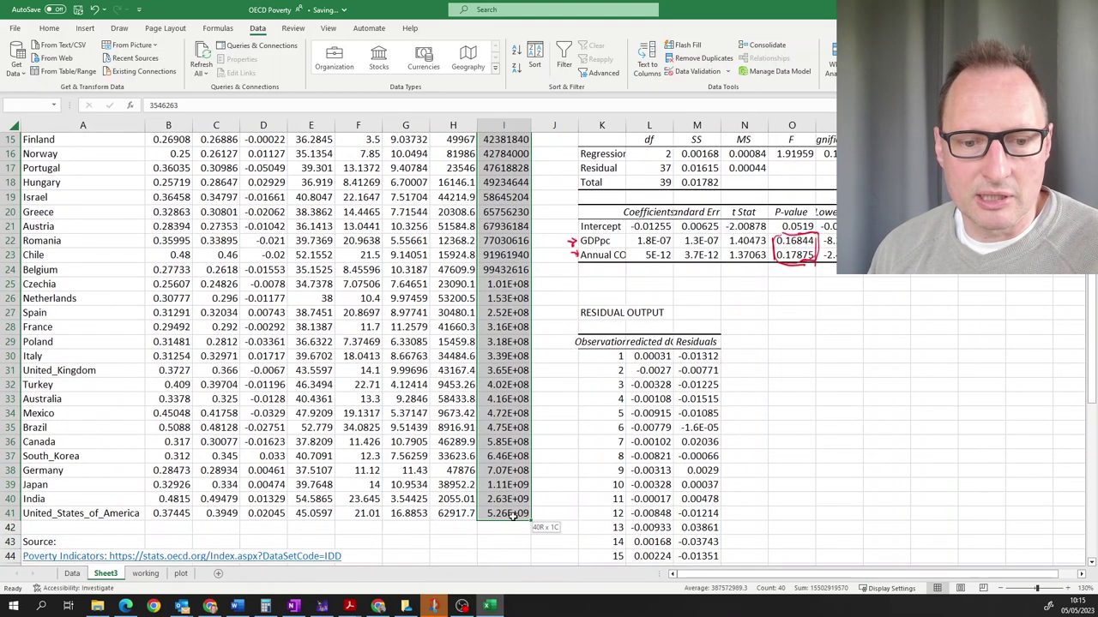
- Format the CO2 values I2:I41 as Number with a 1000 separator and 2 decimals
right_click(511, 517)
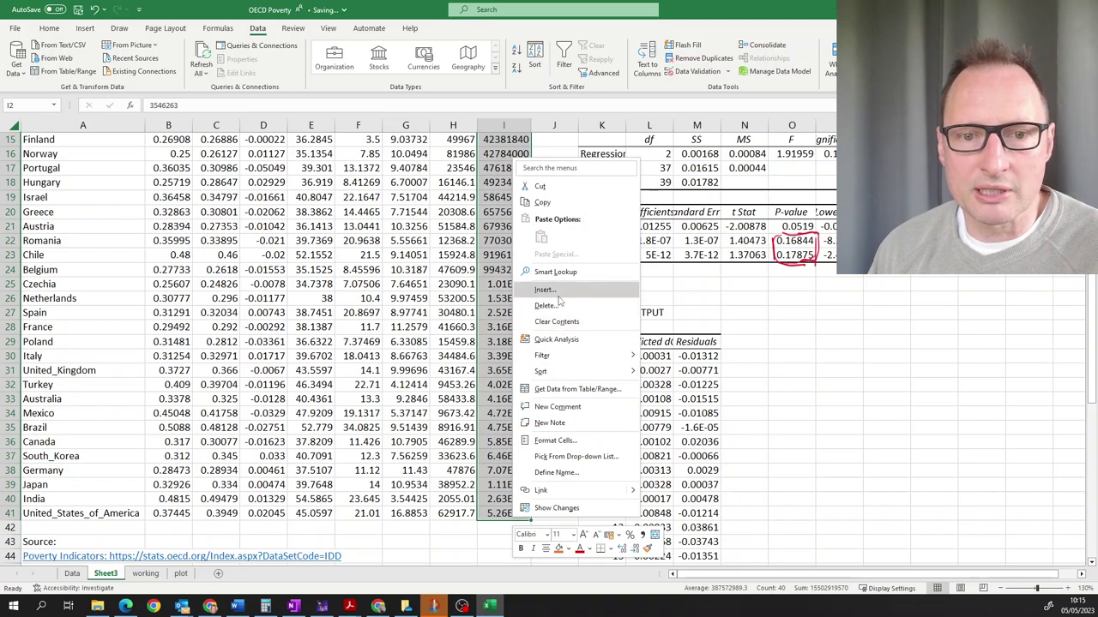
key(Escape)
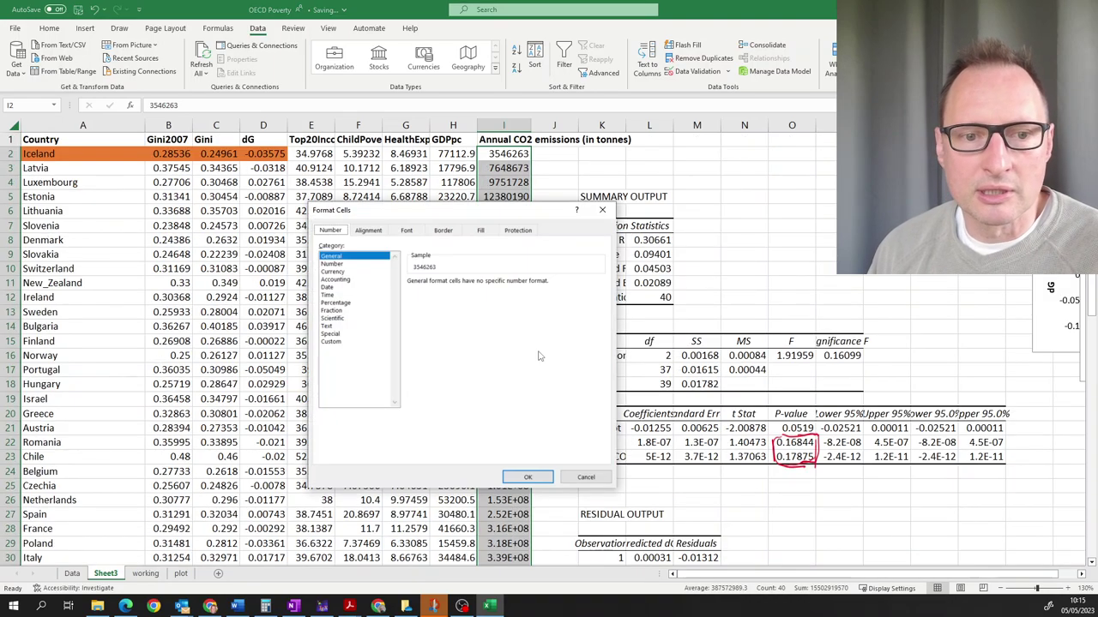
click(338, 264)
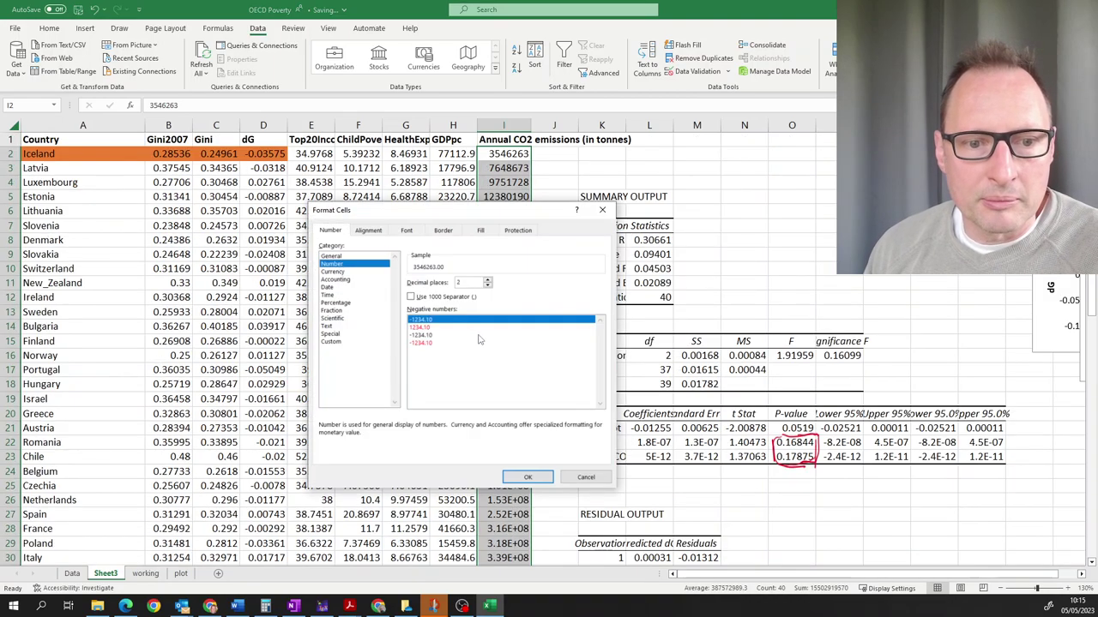
click(337, 280)
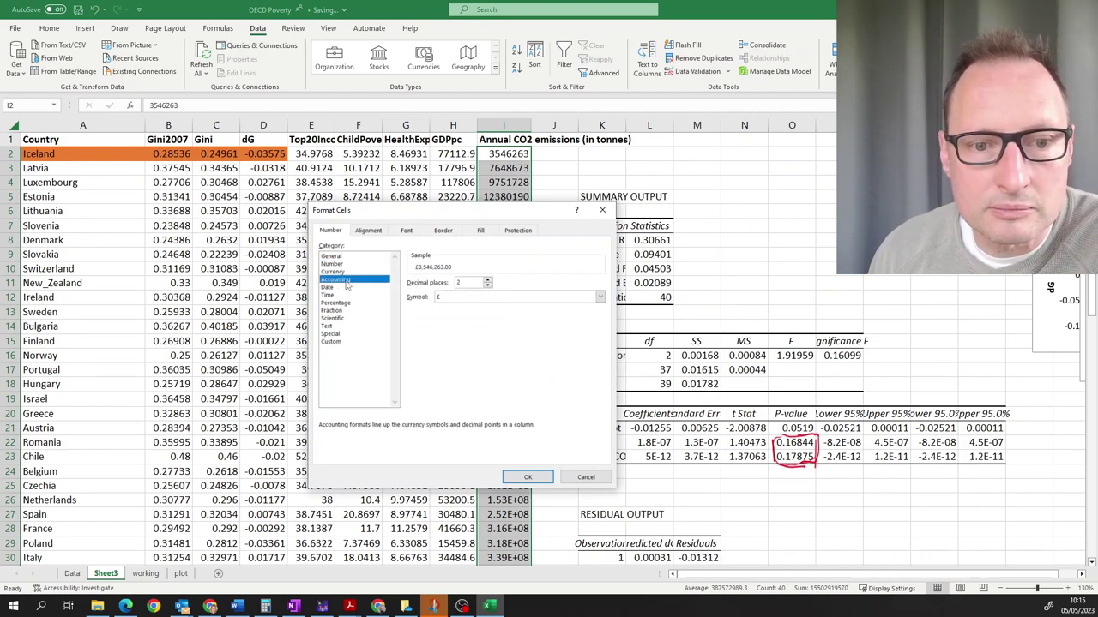
click(331, 256)
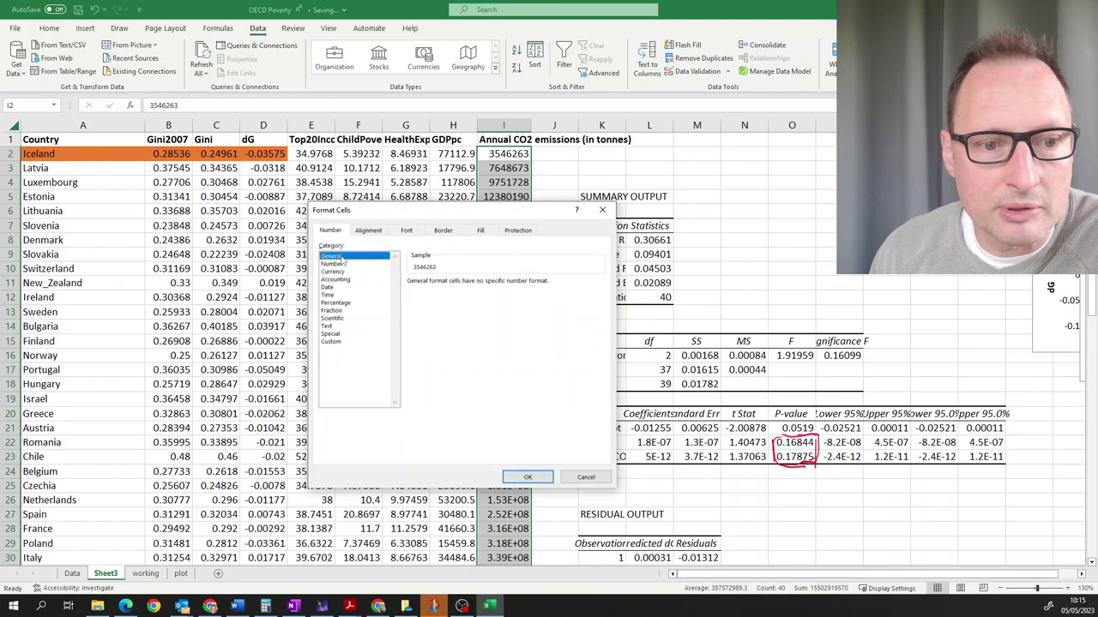
click(333, 264)
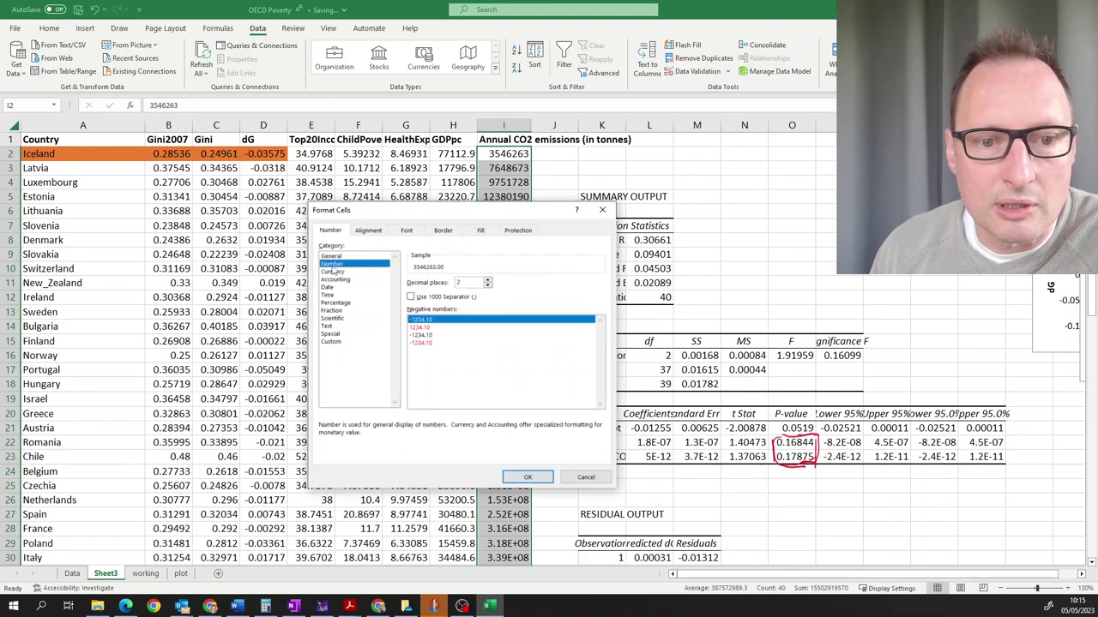
click(411, 296)
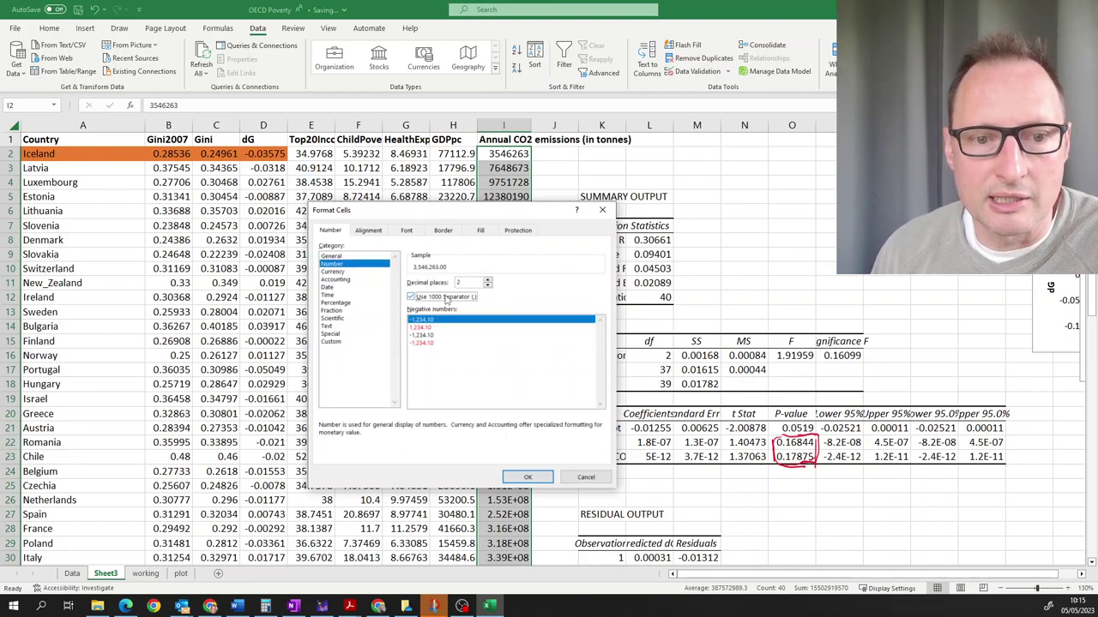
- Apply the number format to the CO2 column and compare India's and the US's values in I40 and I41
click(527, 477)
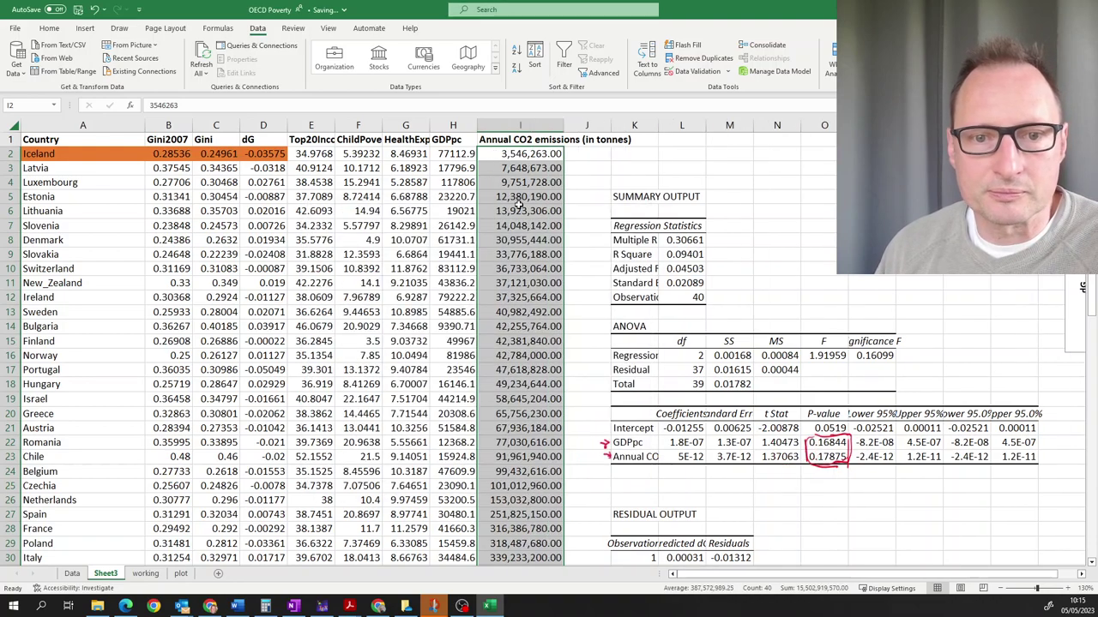
scroll(489, 369, down, 2)
scroll(491, 373, down, 3)
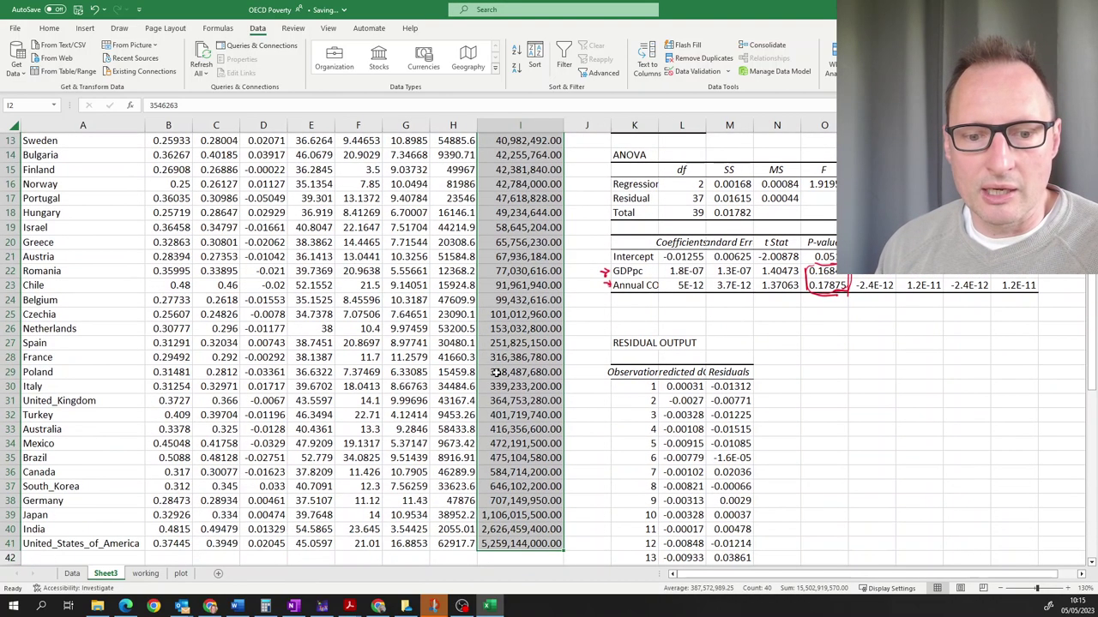
click(107, 497)
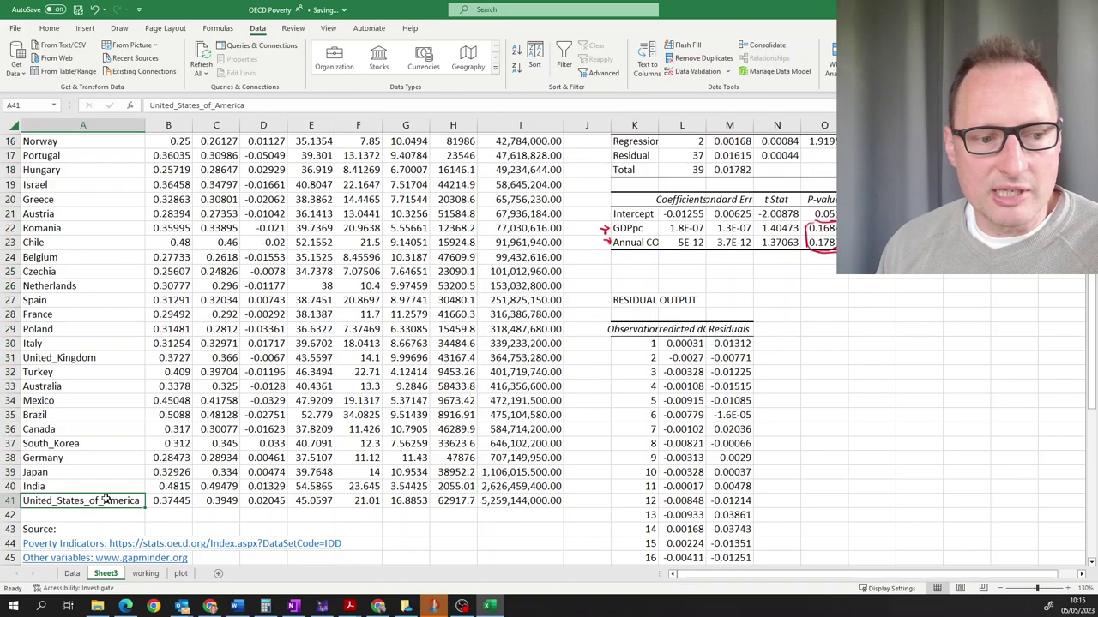
click(72, 486)
click(83, 500)
click(69, 484)
click(507, 500)
click(508, 487)
click(510, 501)
click(507, 486)
- Check the formatted CO2 values in I2, I8 and I12, such as 3,546,263.00
scroll(511, 415, up, 5)
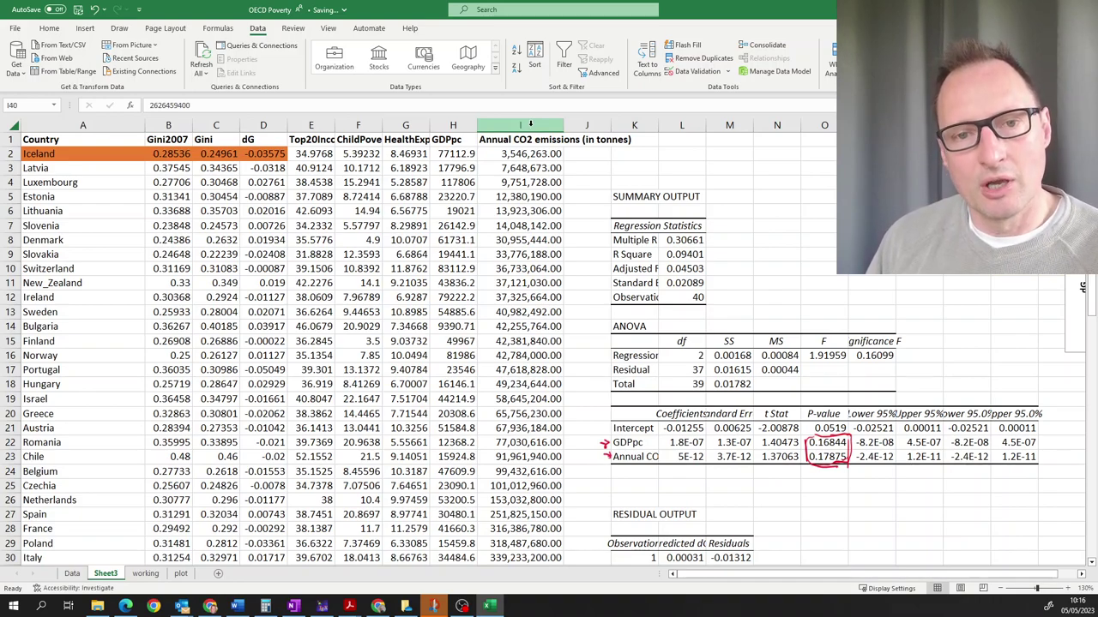
click(520, 156)
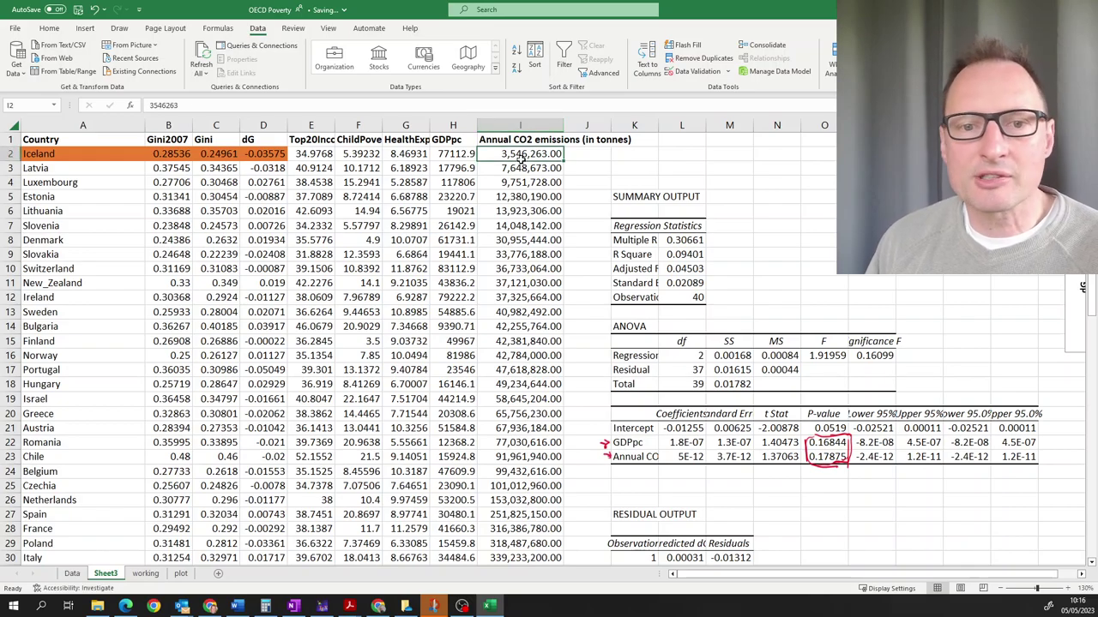
scroll(519, 196, down, 5)
scroll(520, 203, up, 5)
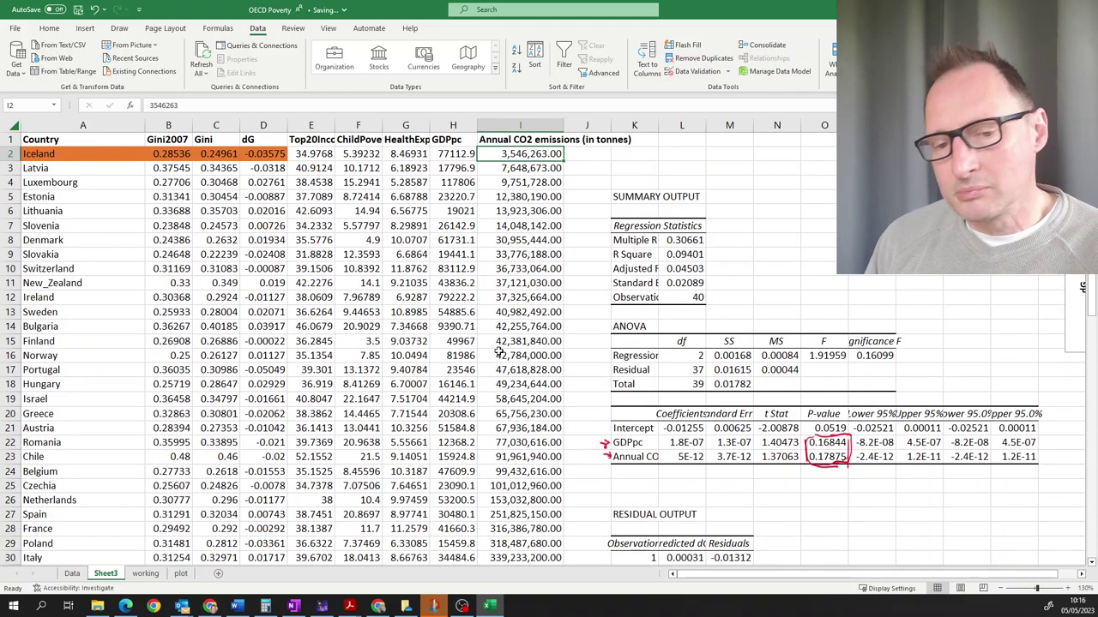
scroll(498, 350, down, 2)
scroll(498, 349, down, 3)
scroll(499, 343, up, 3)
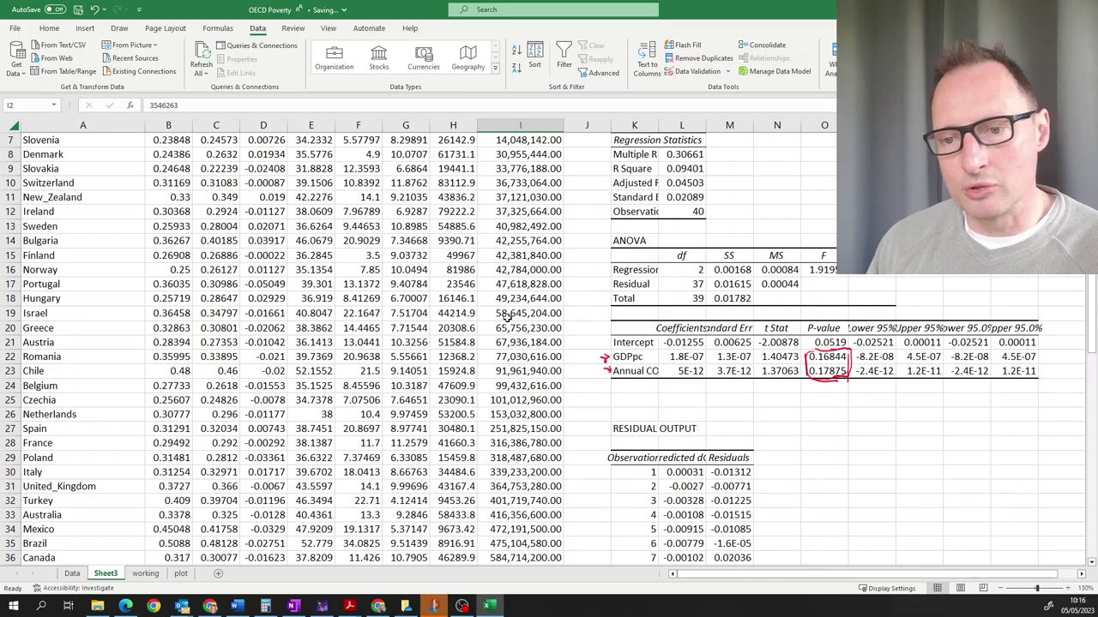
scroll(506, 316, down, 5)
scroll(504, 317, up, 7)
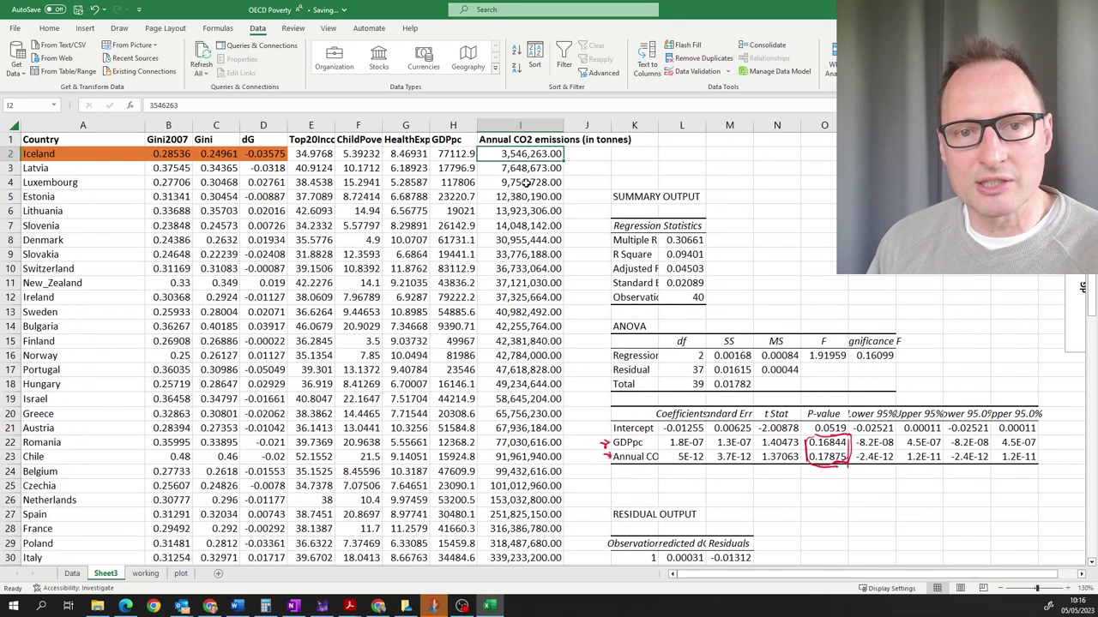
click(519, 126)
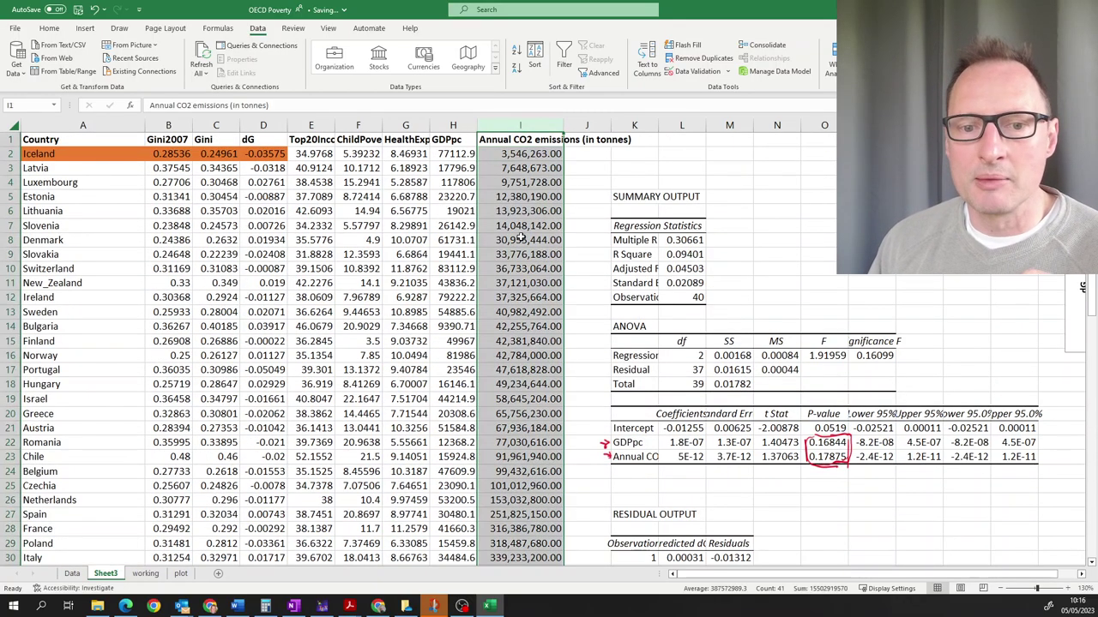
click(520, 240)
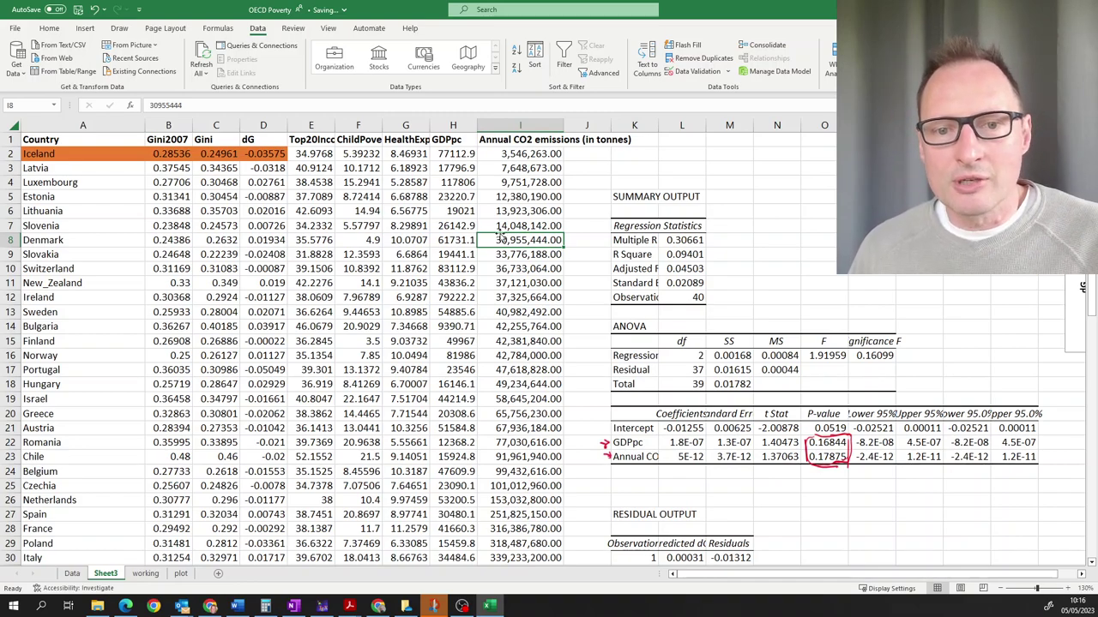
click(538, 297)
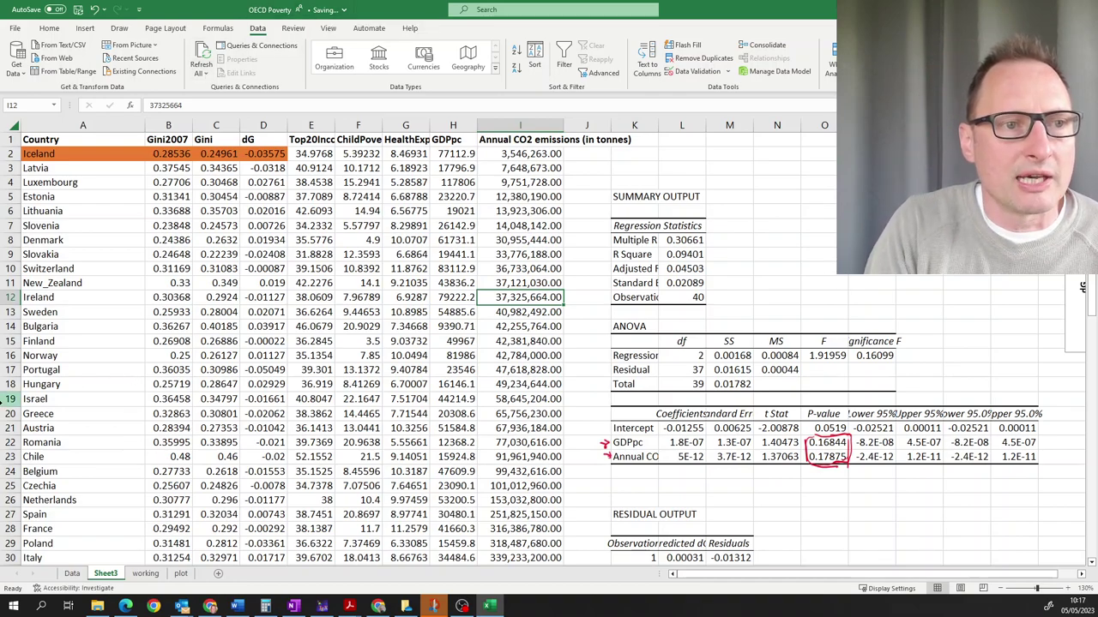
- Erase the red ink circle, underline and strokes around the old regression p-values with the Draw Eraser
click(125, 28)
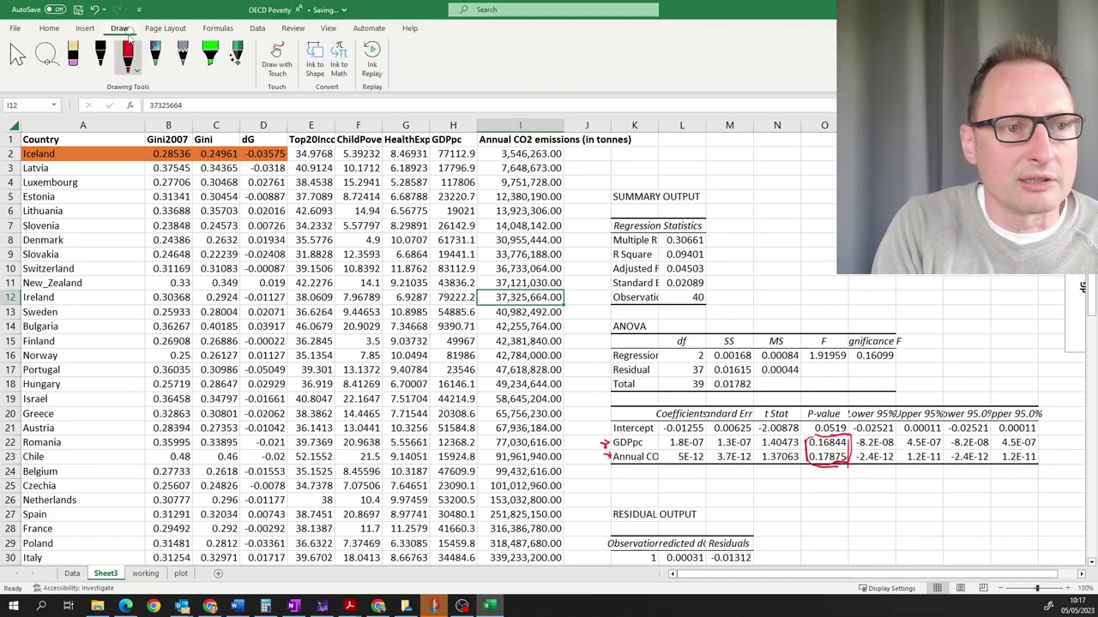
click(73, 56)
drag(839, 480, 847, 459)
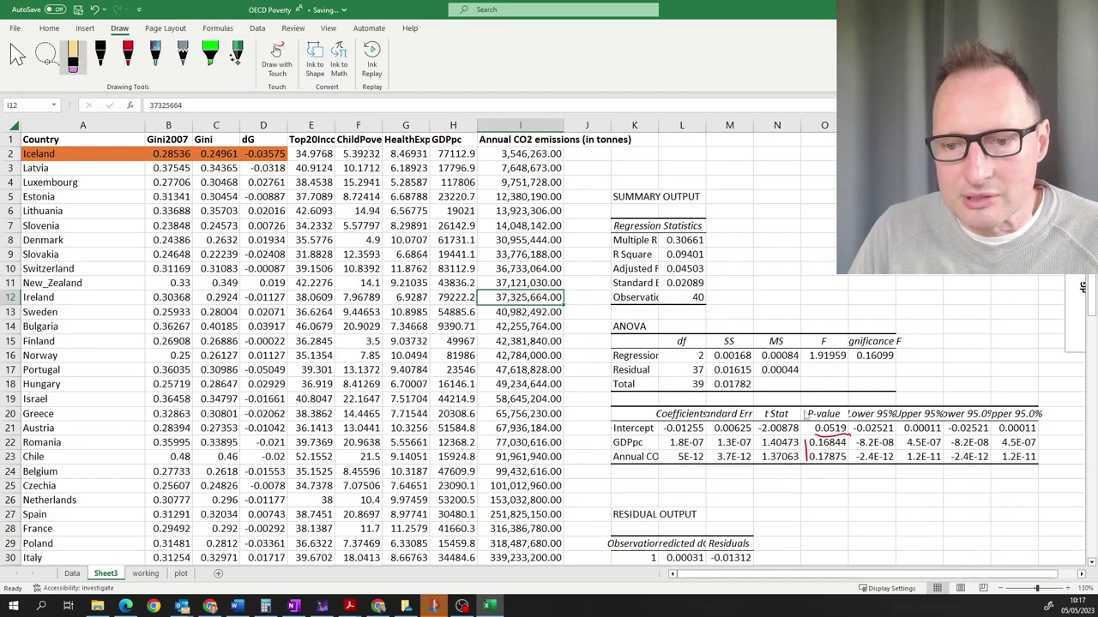
drag(864, 459, 844, 442)
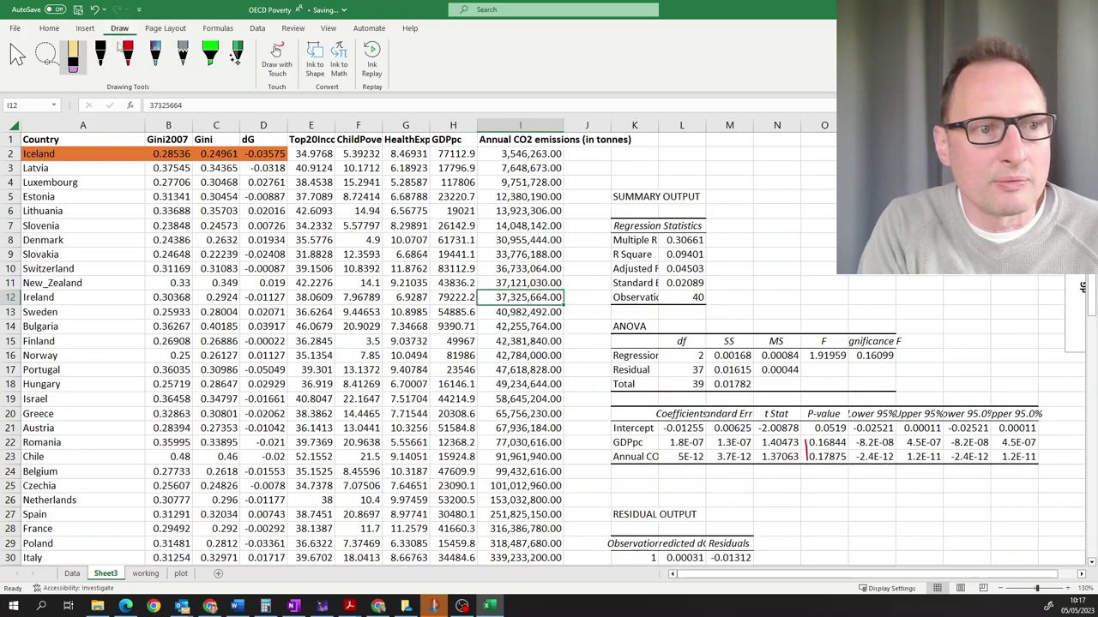
drag(810, 456, 809, 450)
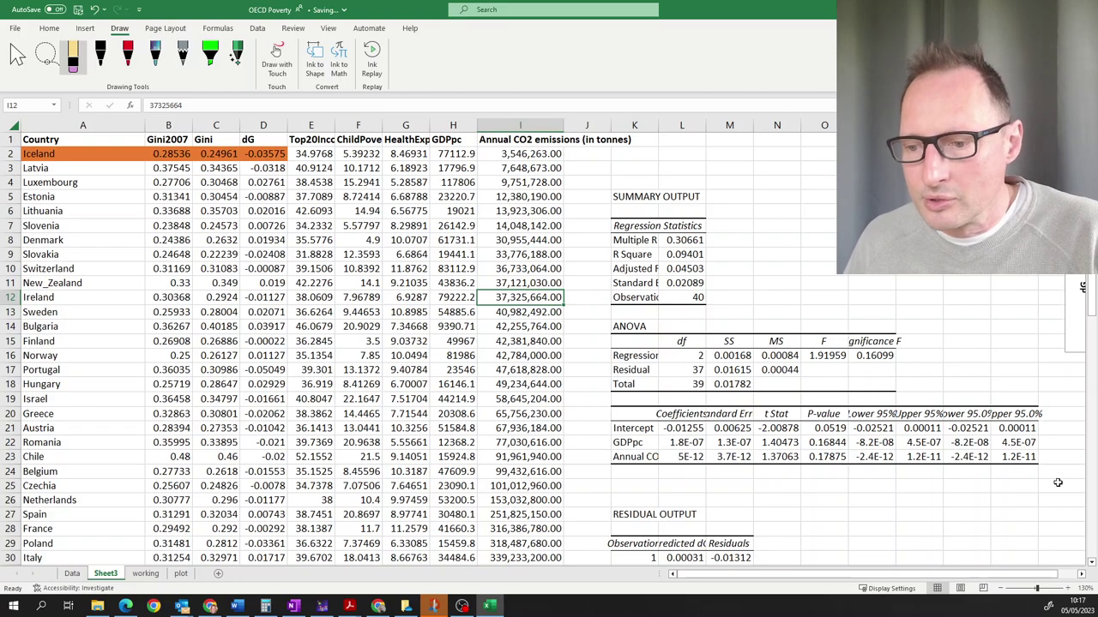
click(1082, 574)
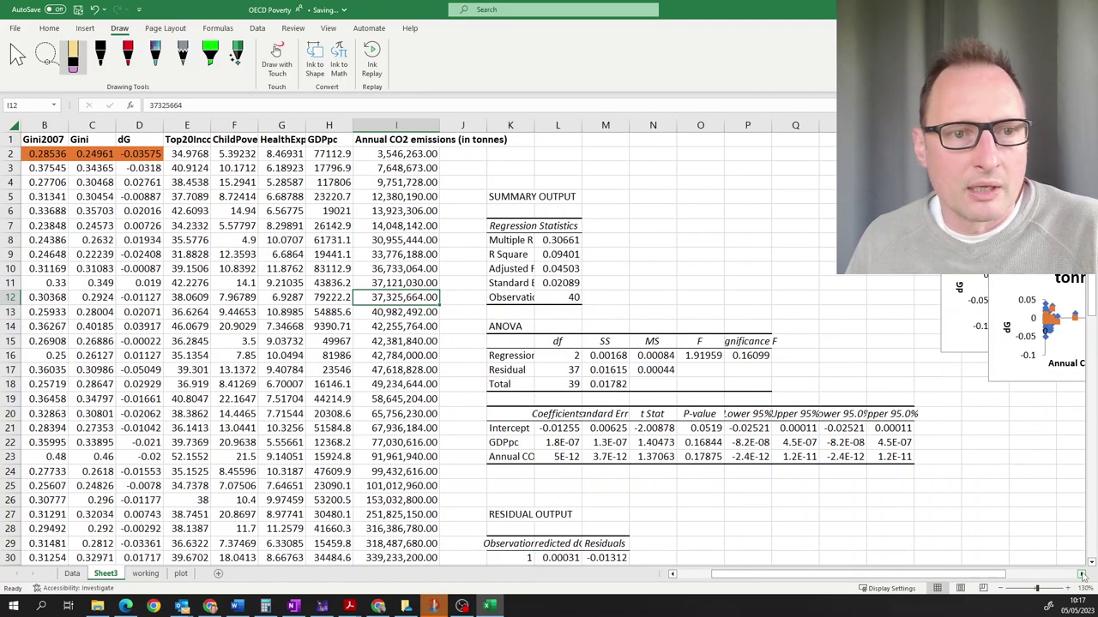
- Select GDPpc column H and start Data Analysis Regression, picking column H cells as Input X Range
click(1082, 575)
click(1083, 575)
click(1082, 574)
click(190, 126)
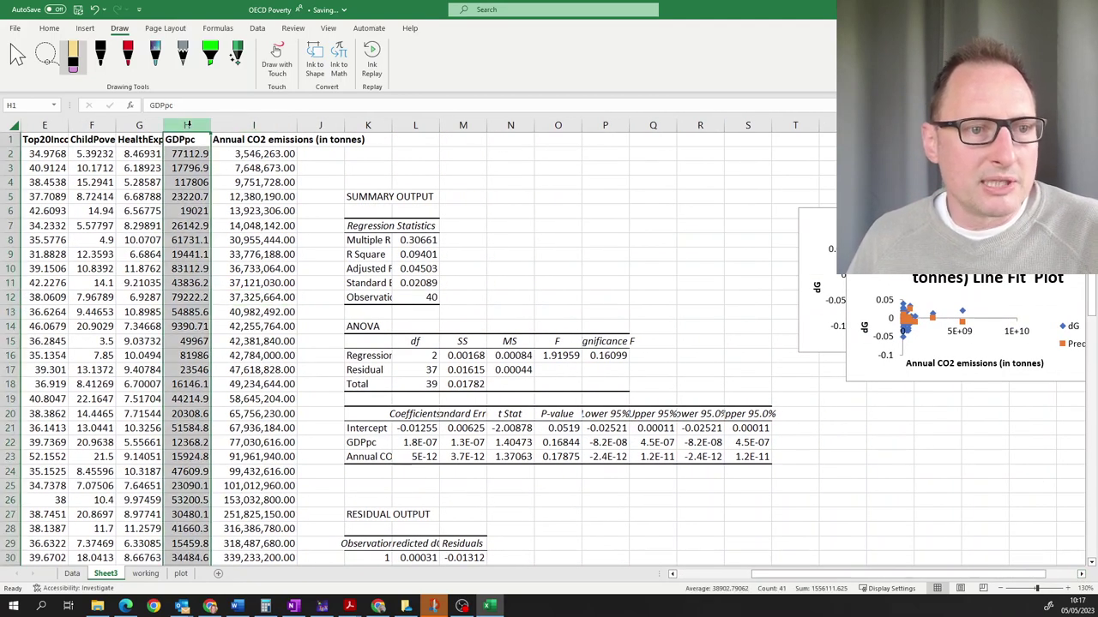
click(260, 28)
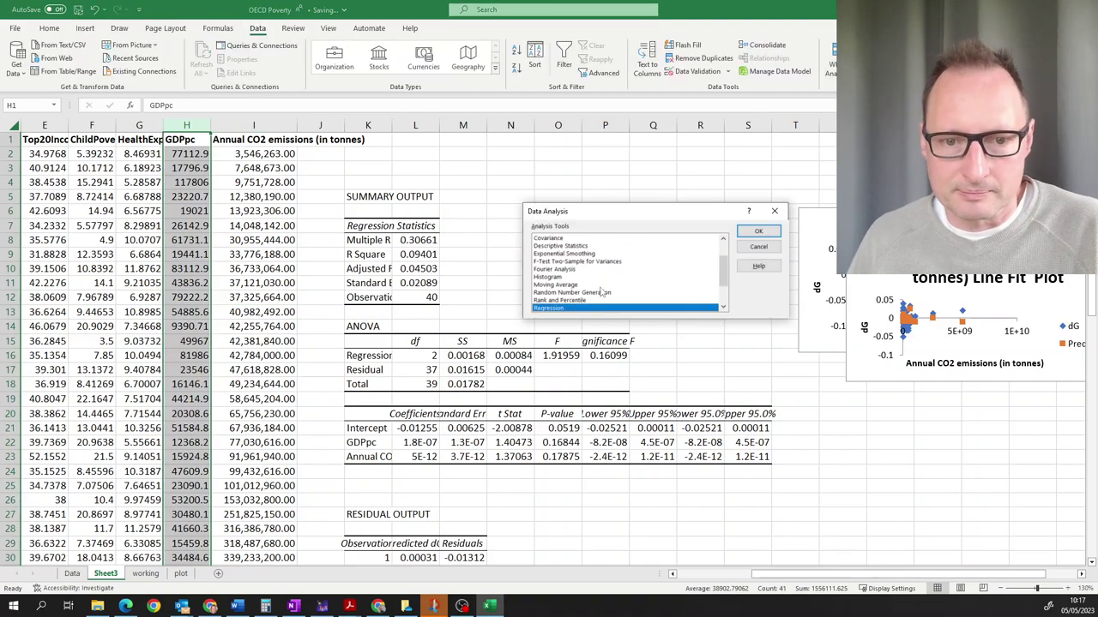
click(758, 232)
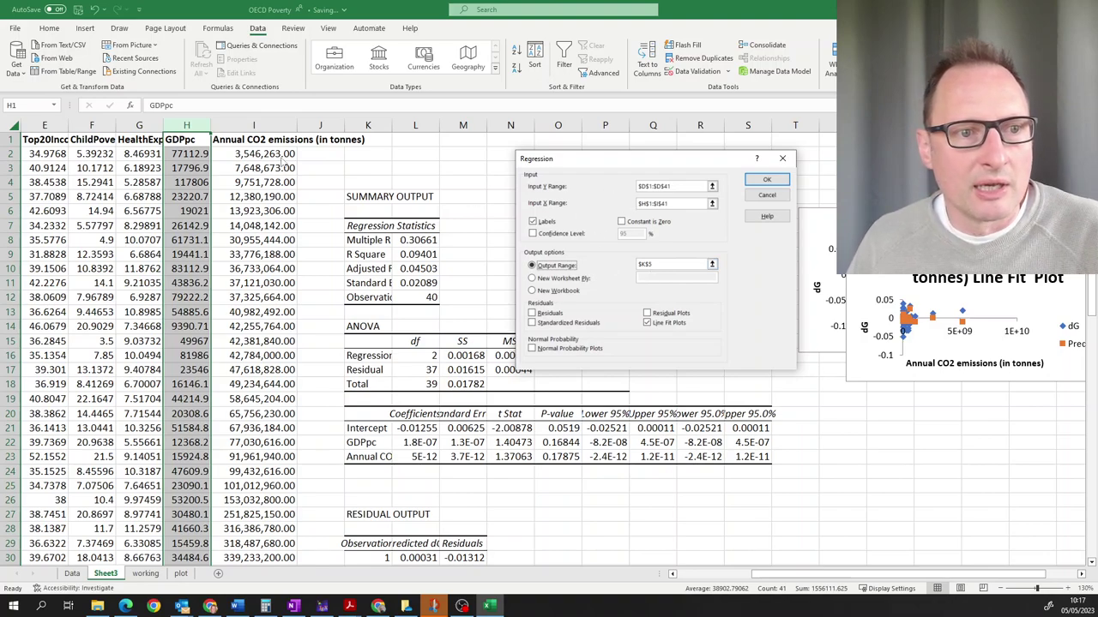
click(665, 203)
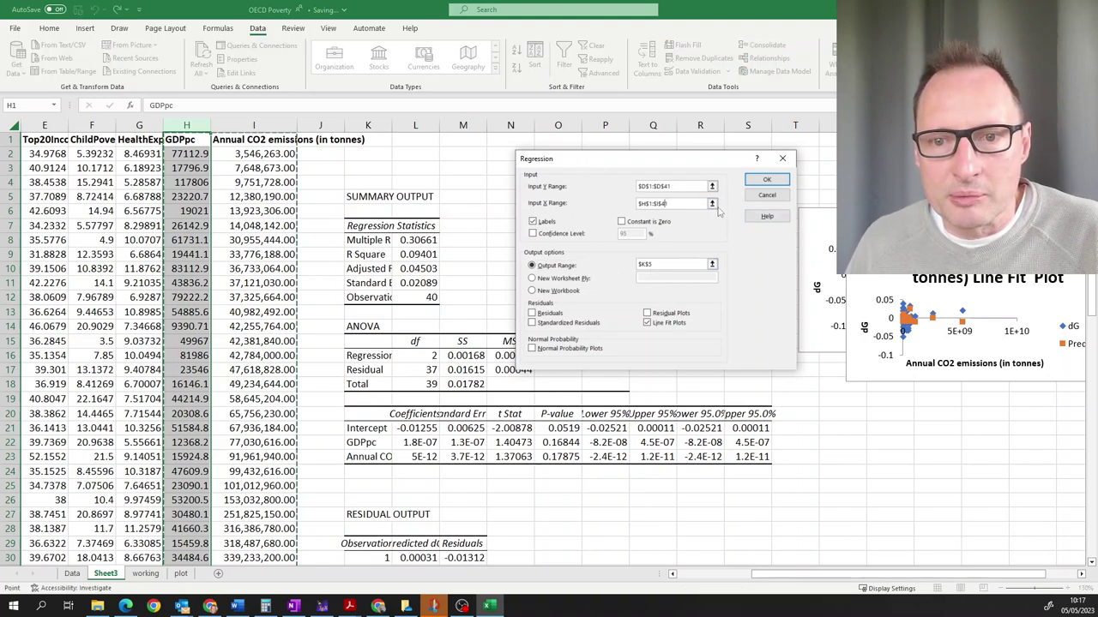
click(711, 203)
drag(197, 139, 187, 442)
click(789, 173)
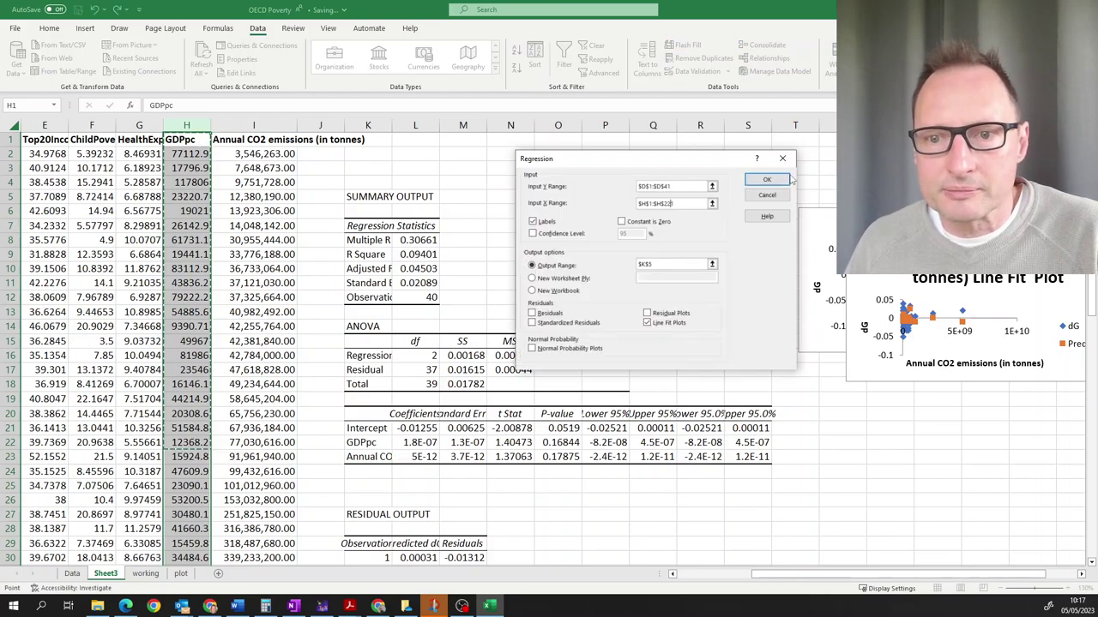
- Reset the Input X Range to $H$1:$H$41 and run the regression, overwriting the old output
click(712, 204)
drag(188, 139, 189, 558)
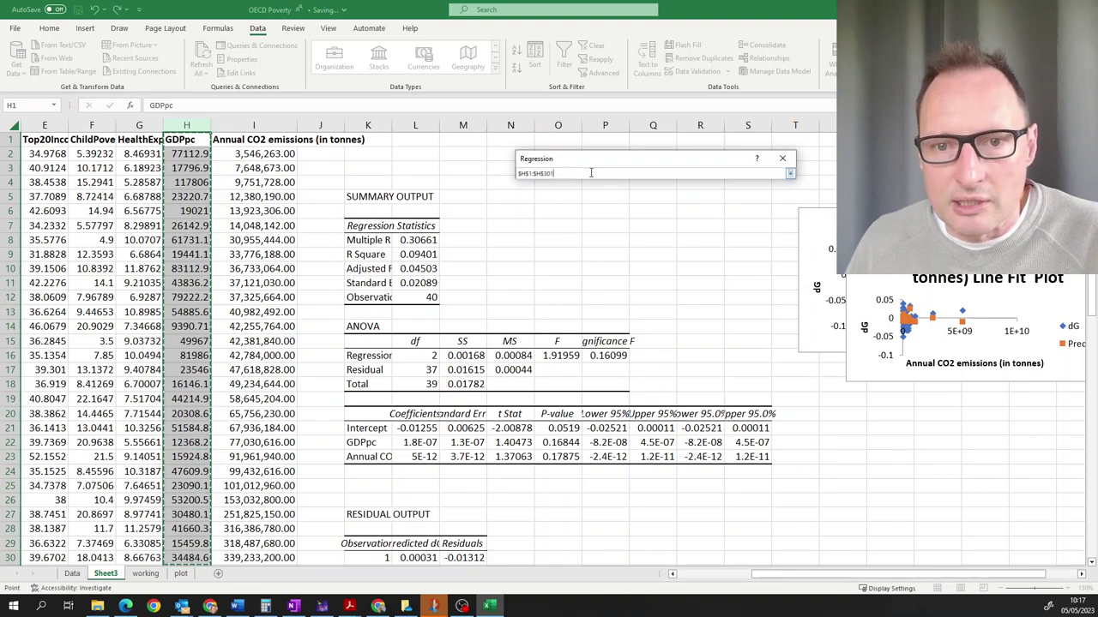
key(BackSpace)
key(BackSpace)
key(BackSpace)
key(BackSpace)
key(BackSpace)
key(BackSpace)
key(BackSpace)
key(BackSpace)
key(BackSpace)
key(BackSpace)
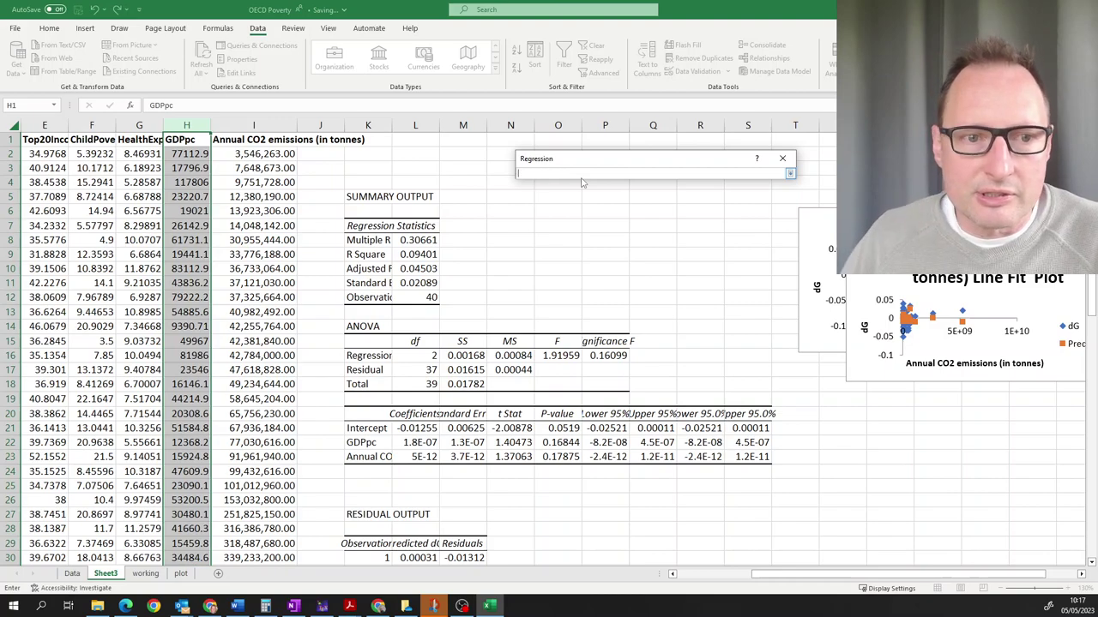
drag(187, 139, 199, 533)
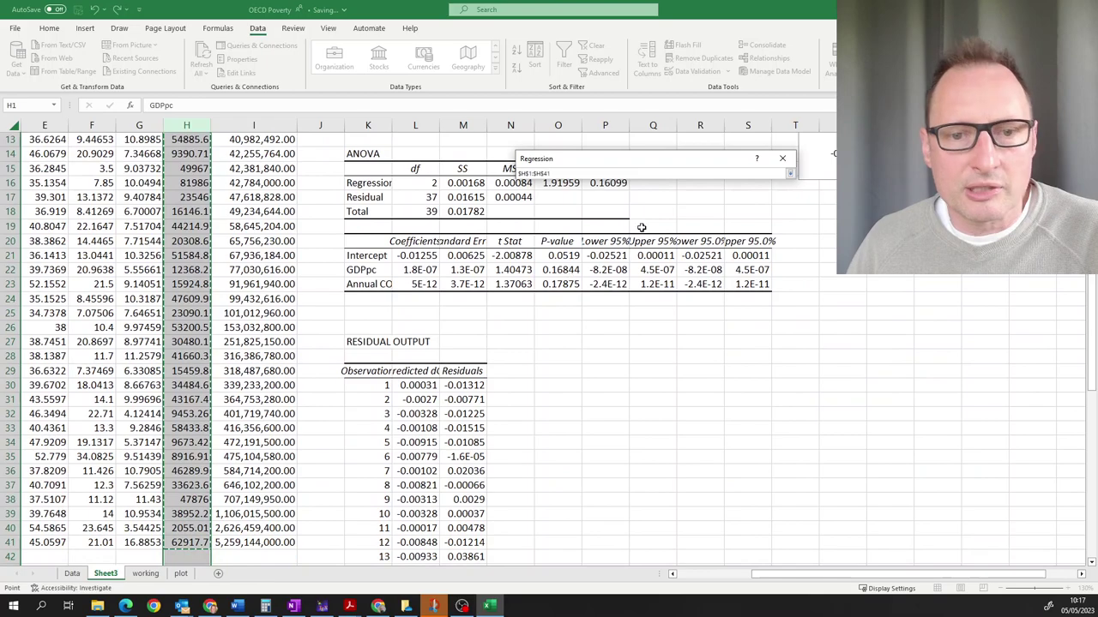
click(789, 174)
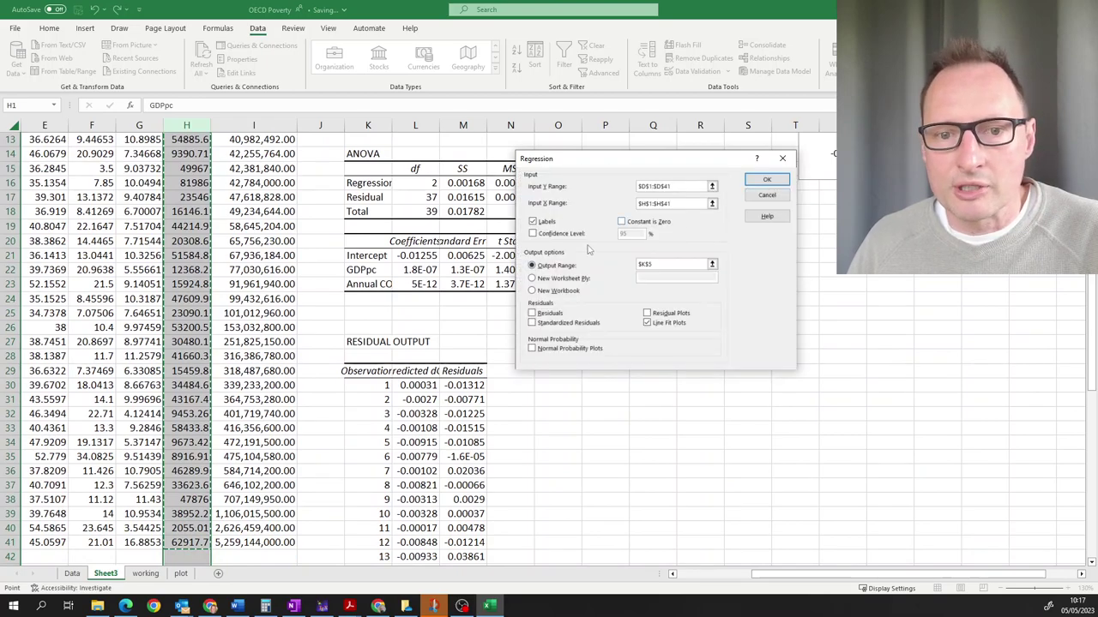
click(767, 180)
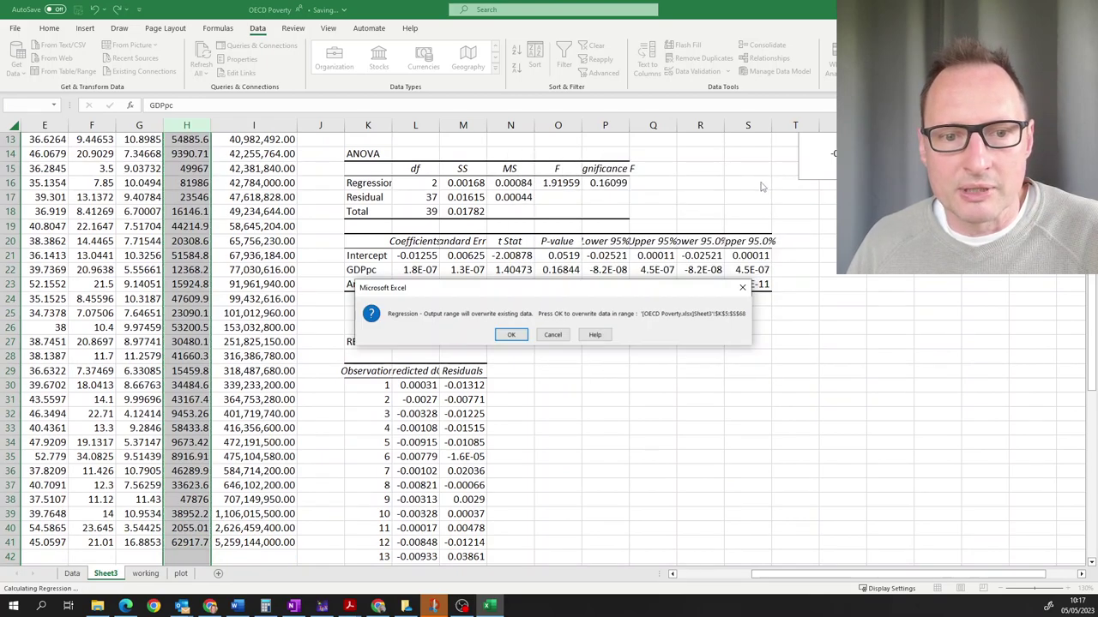
click(511, 334)
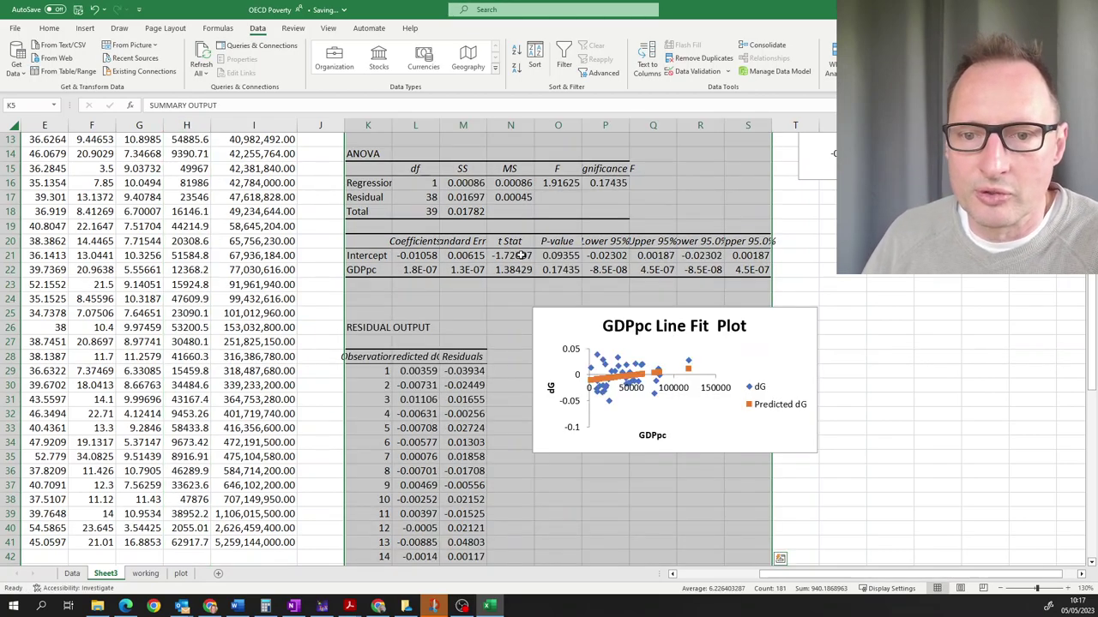
- Move the GDPpc Line Fit Plot to the right and review the total SS and GDPpc coefficient row
scroll(523, 254, up, 3)
drag(796, 458, 1018, 451)
click(540, 427)
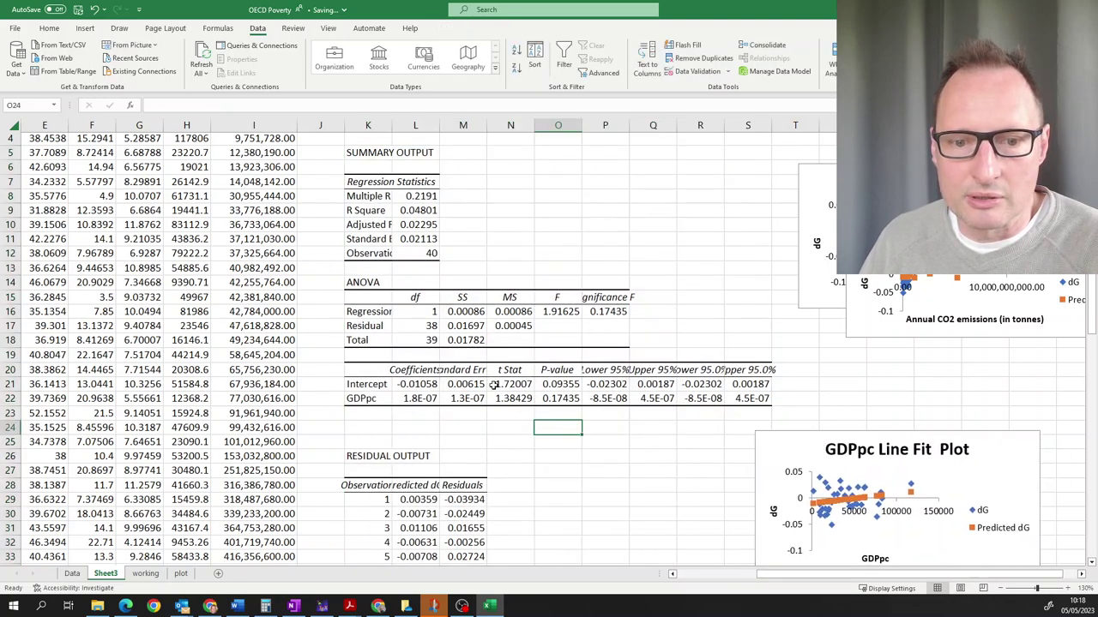
click(462, 340)
scroll(412, 294, up, 3)
click(410, 443)
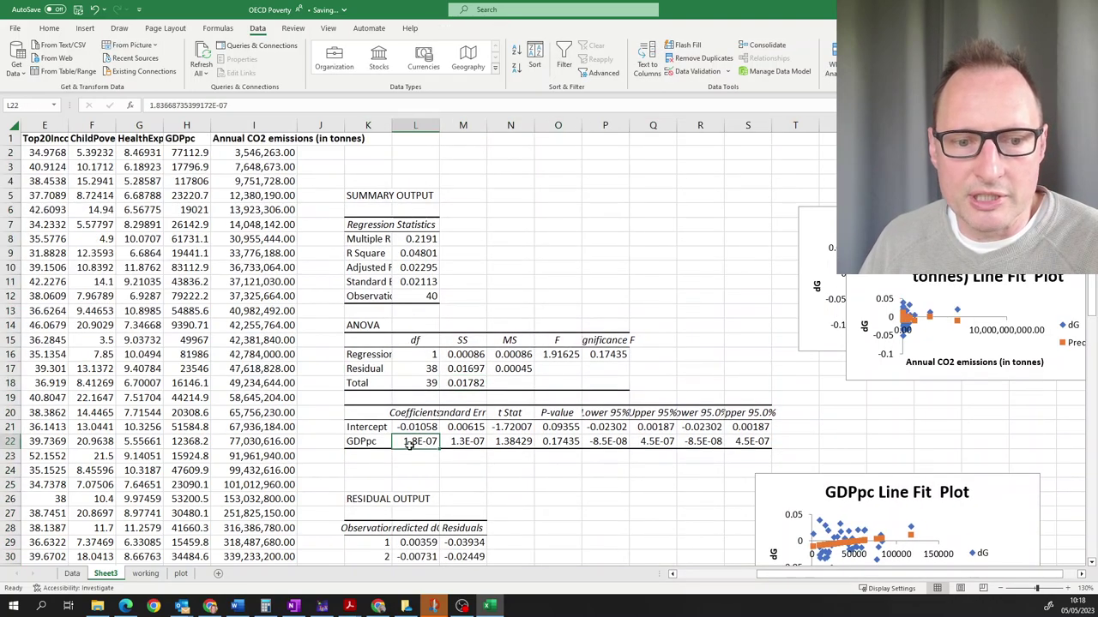
click(367, 441)
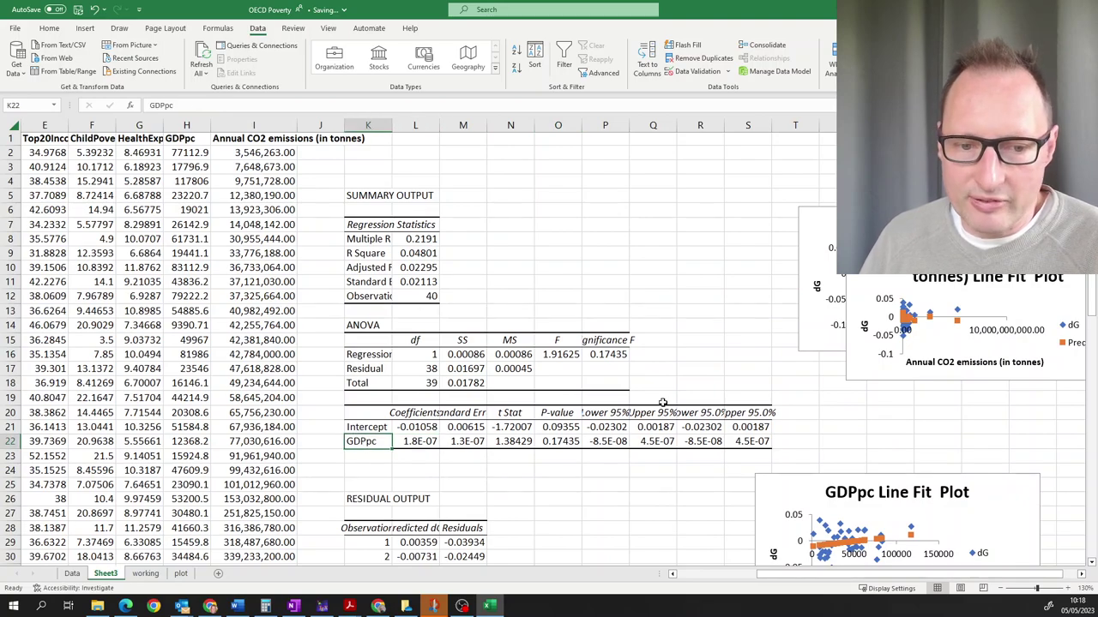
click(119, 28)
- Circle the new GDPpc p-value 0.17435 in red ink and draw an arrow pointing at it
click(128, 53)
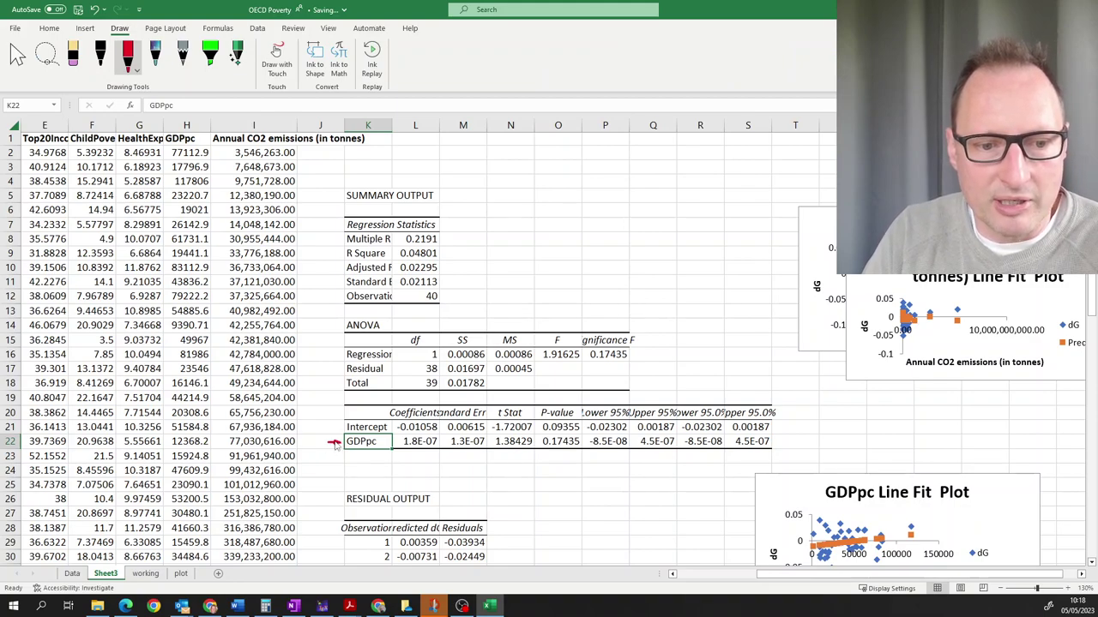
mouse_move(553, 439)
mouse_down()
mouse_move(545, 451)
mouse_move(566, 435)
mouse_up()
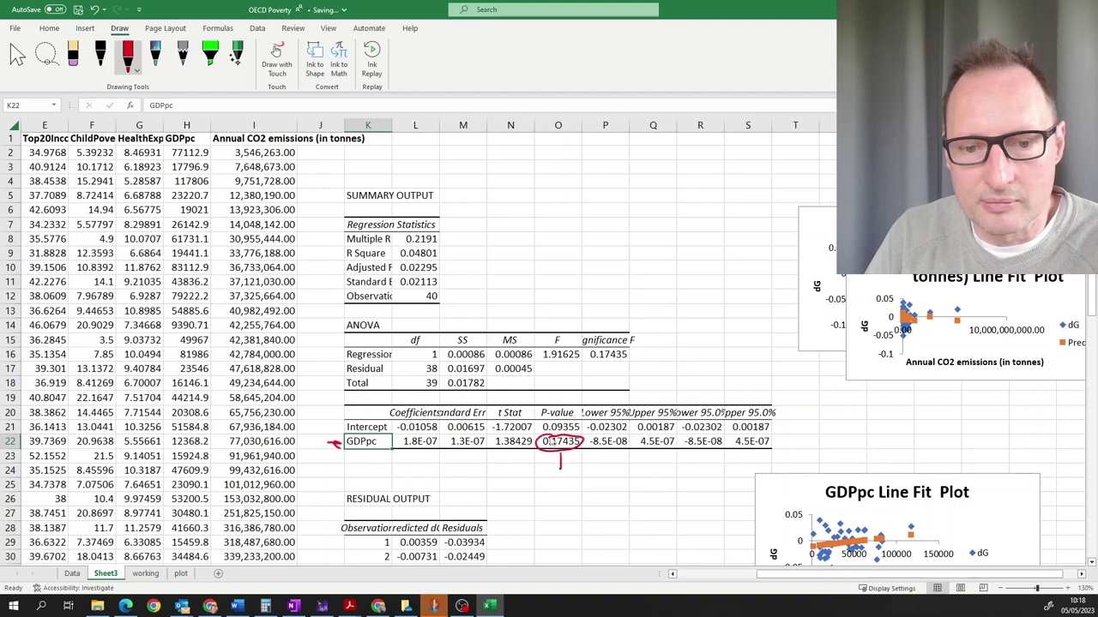
drag(558, 466, 560, 458)
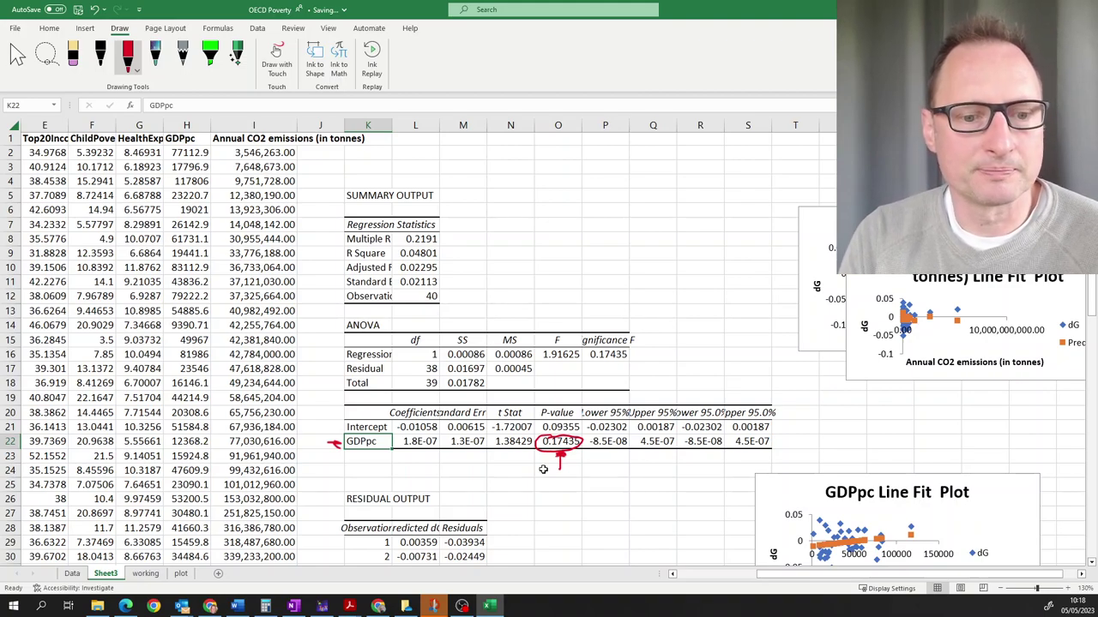
- Bring the OneNote assignment notes to the front and scroll through them
click(302, 608)
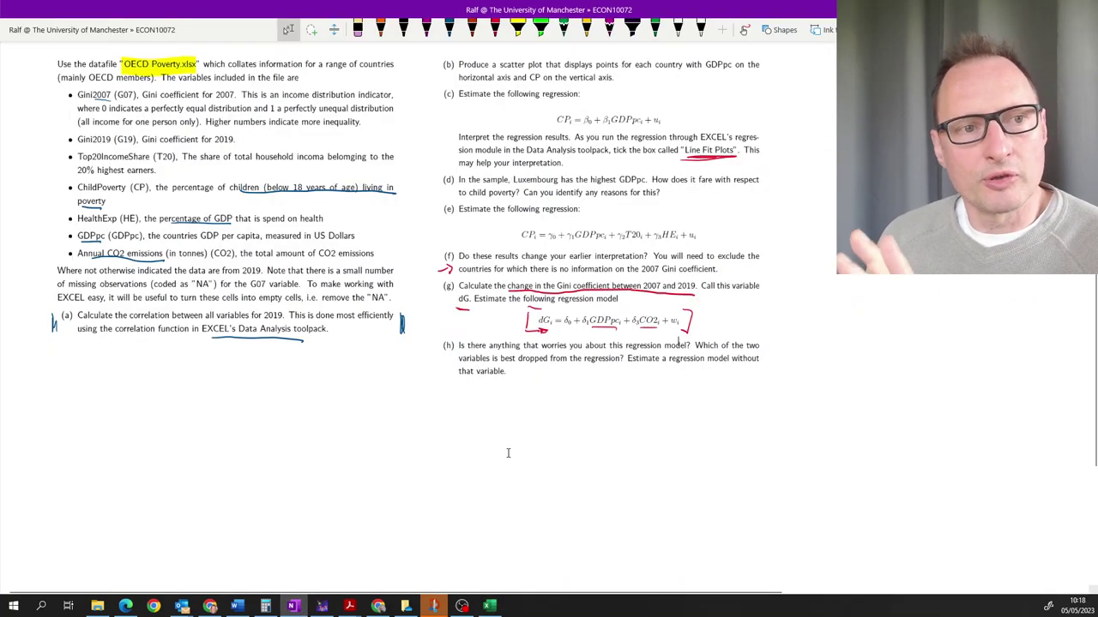
scroll(507, 454, up, 2)
scroll(506, 455, down, 2)
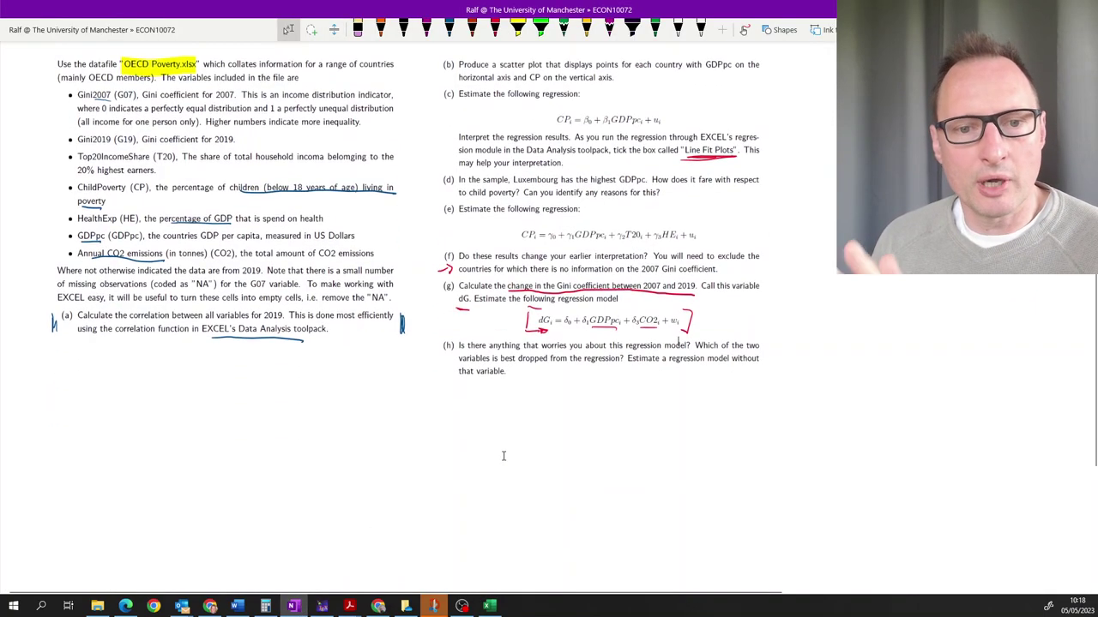